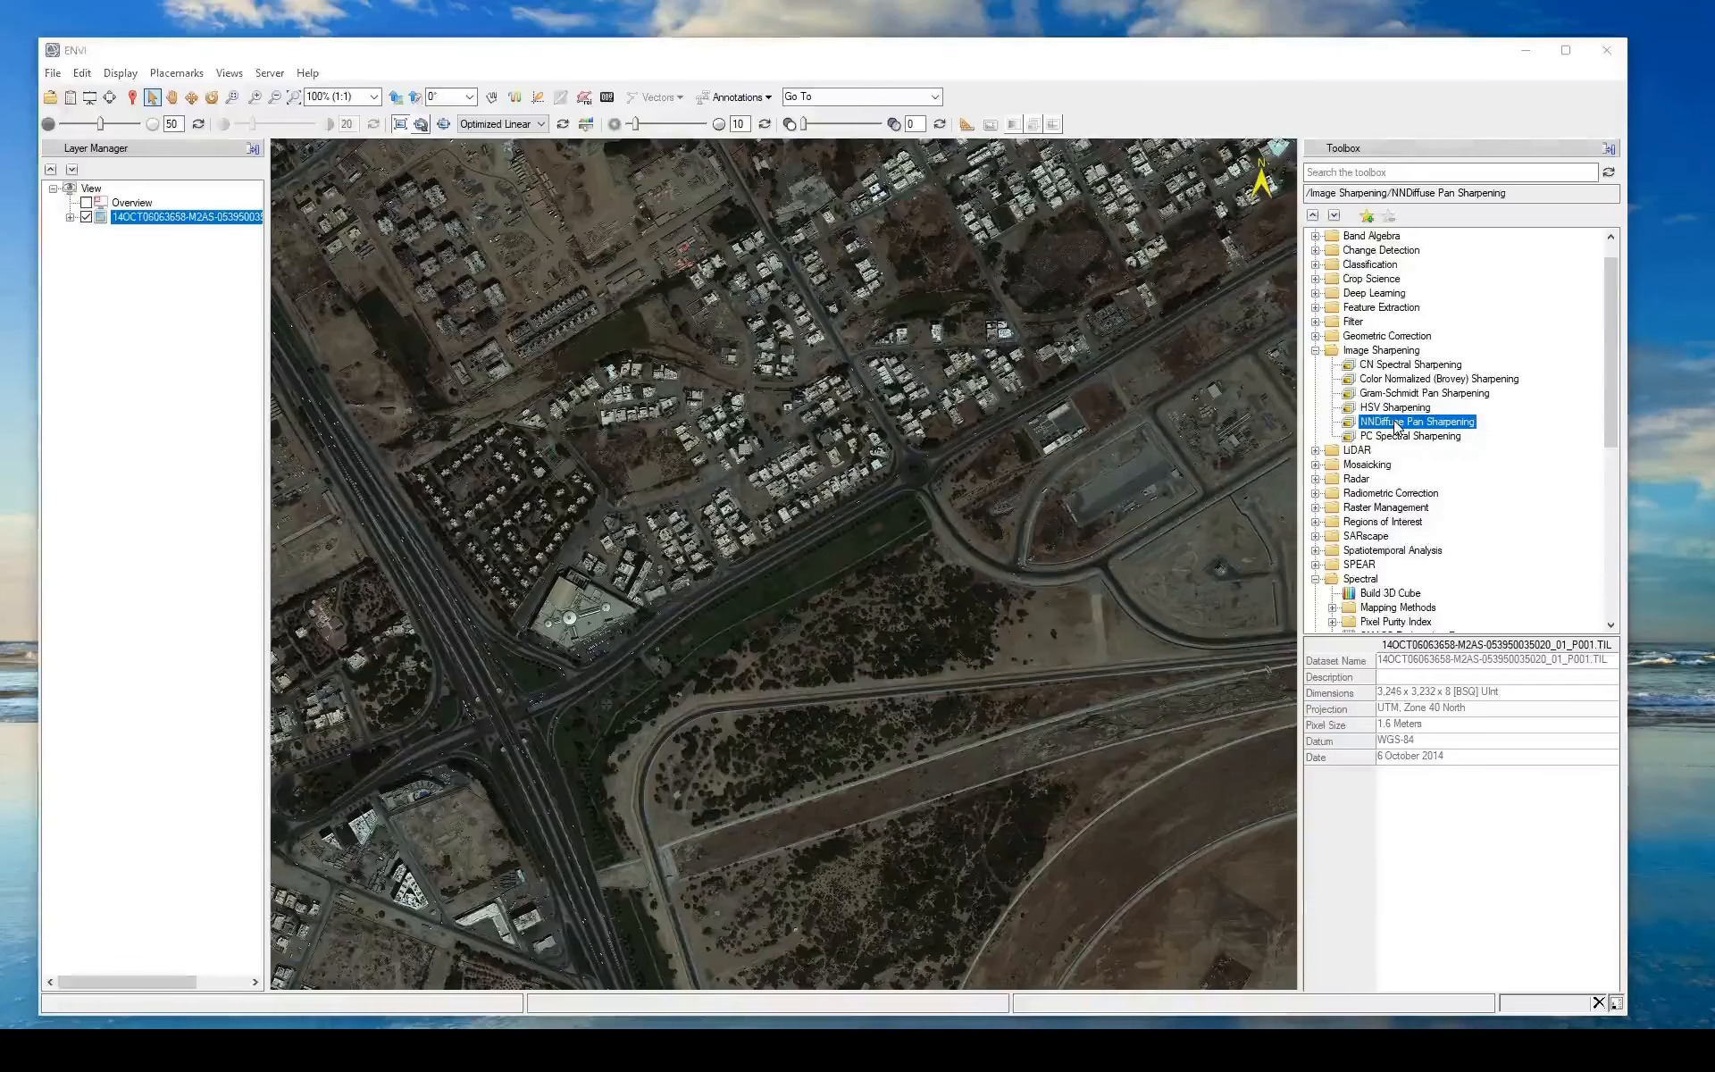
Start NNDiffuse Pan Sharpening and use the M2AS image's Blue, Green and Red bands as the low-resolution input raster
double_click(1395, 426)
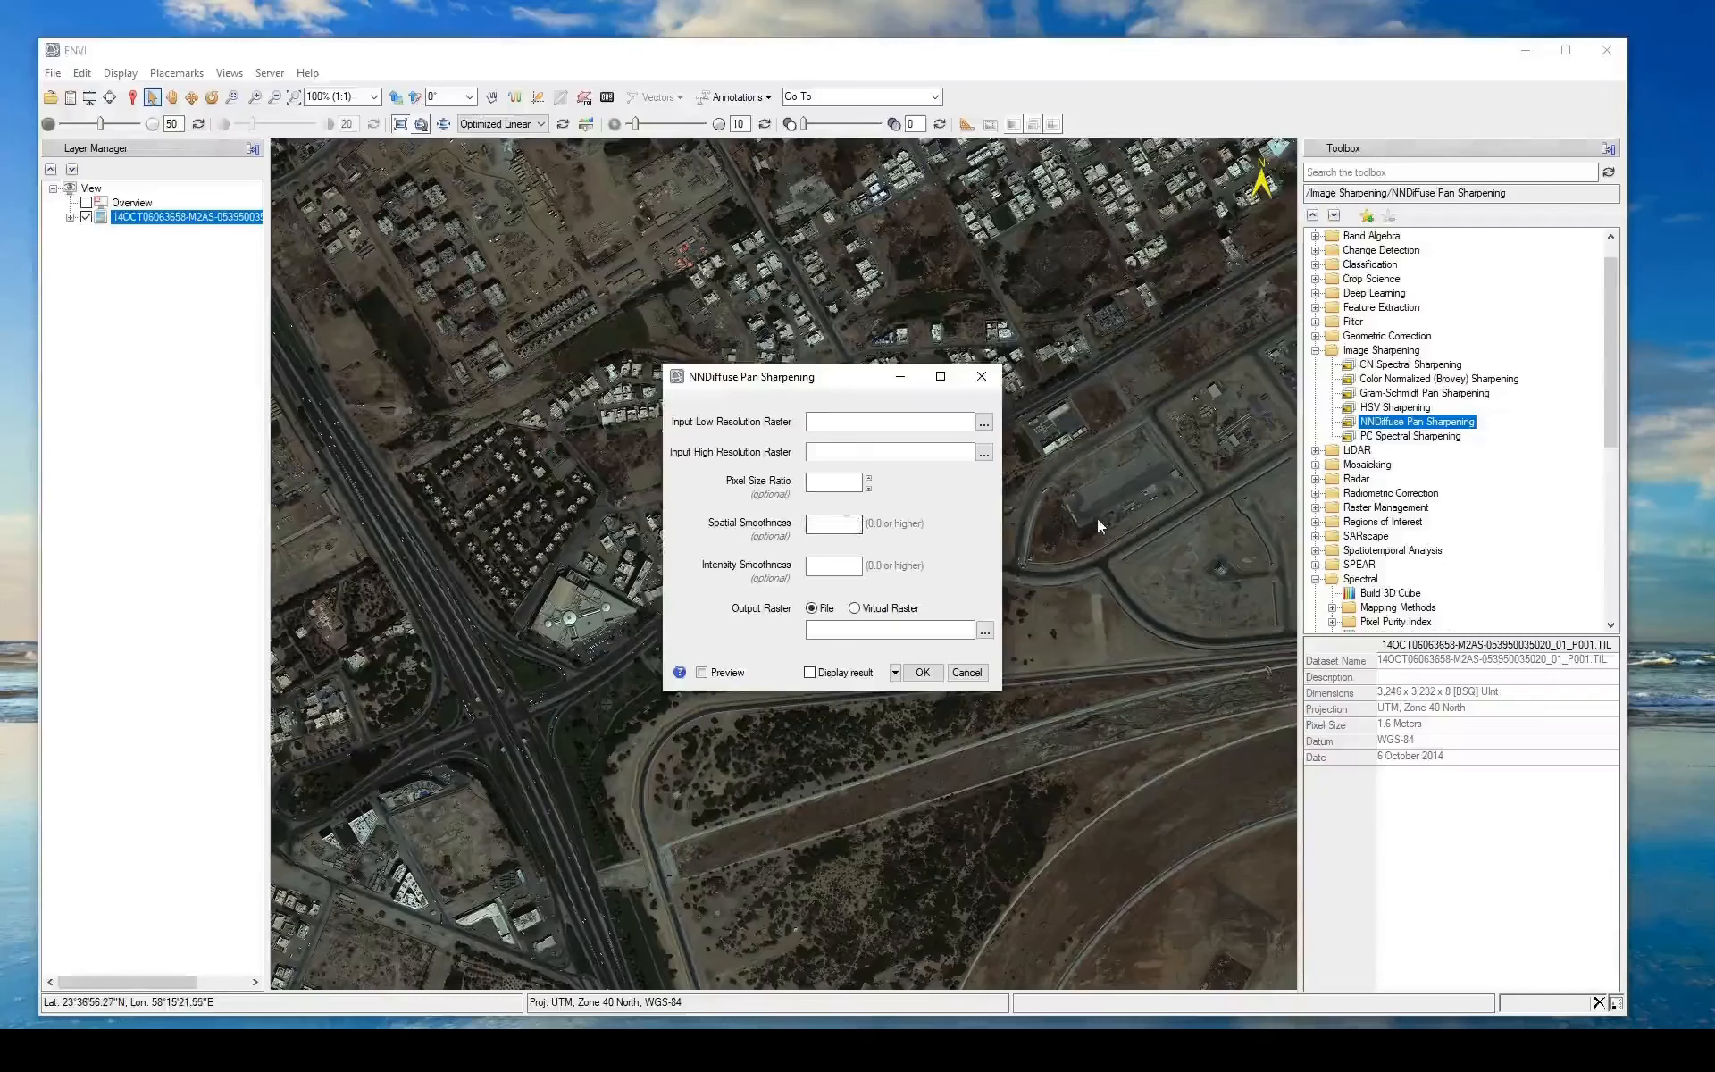
left_click(984, 425)
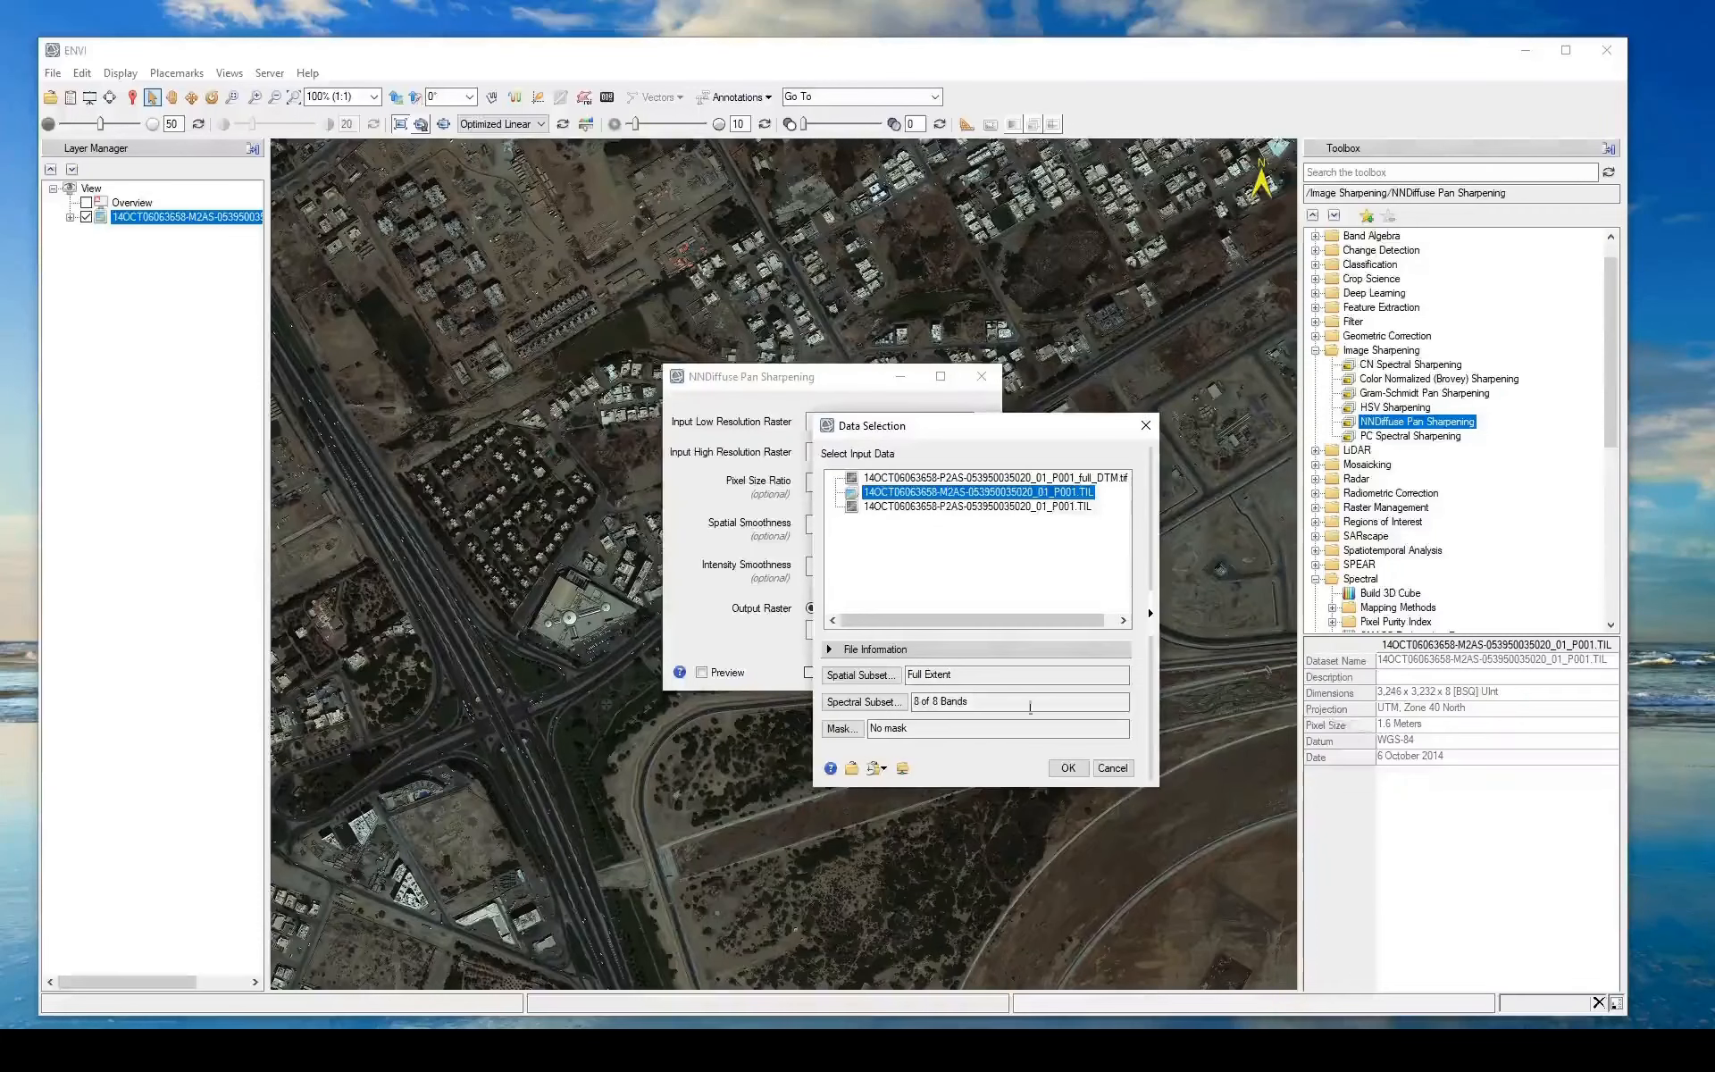
left_click(863, 705)
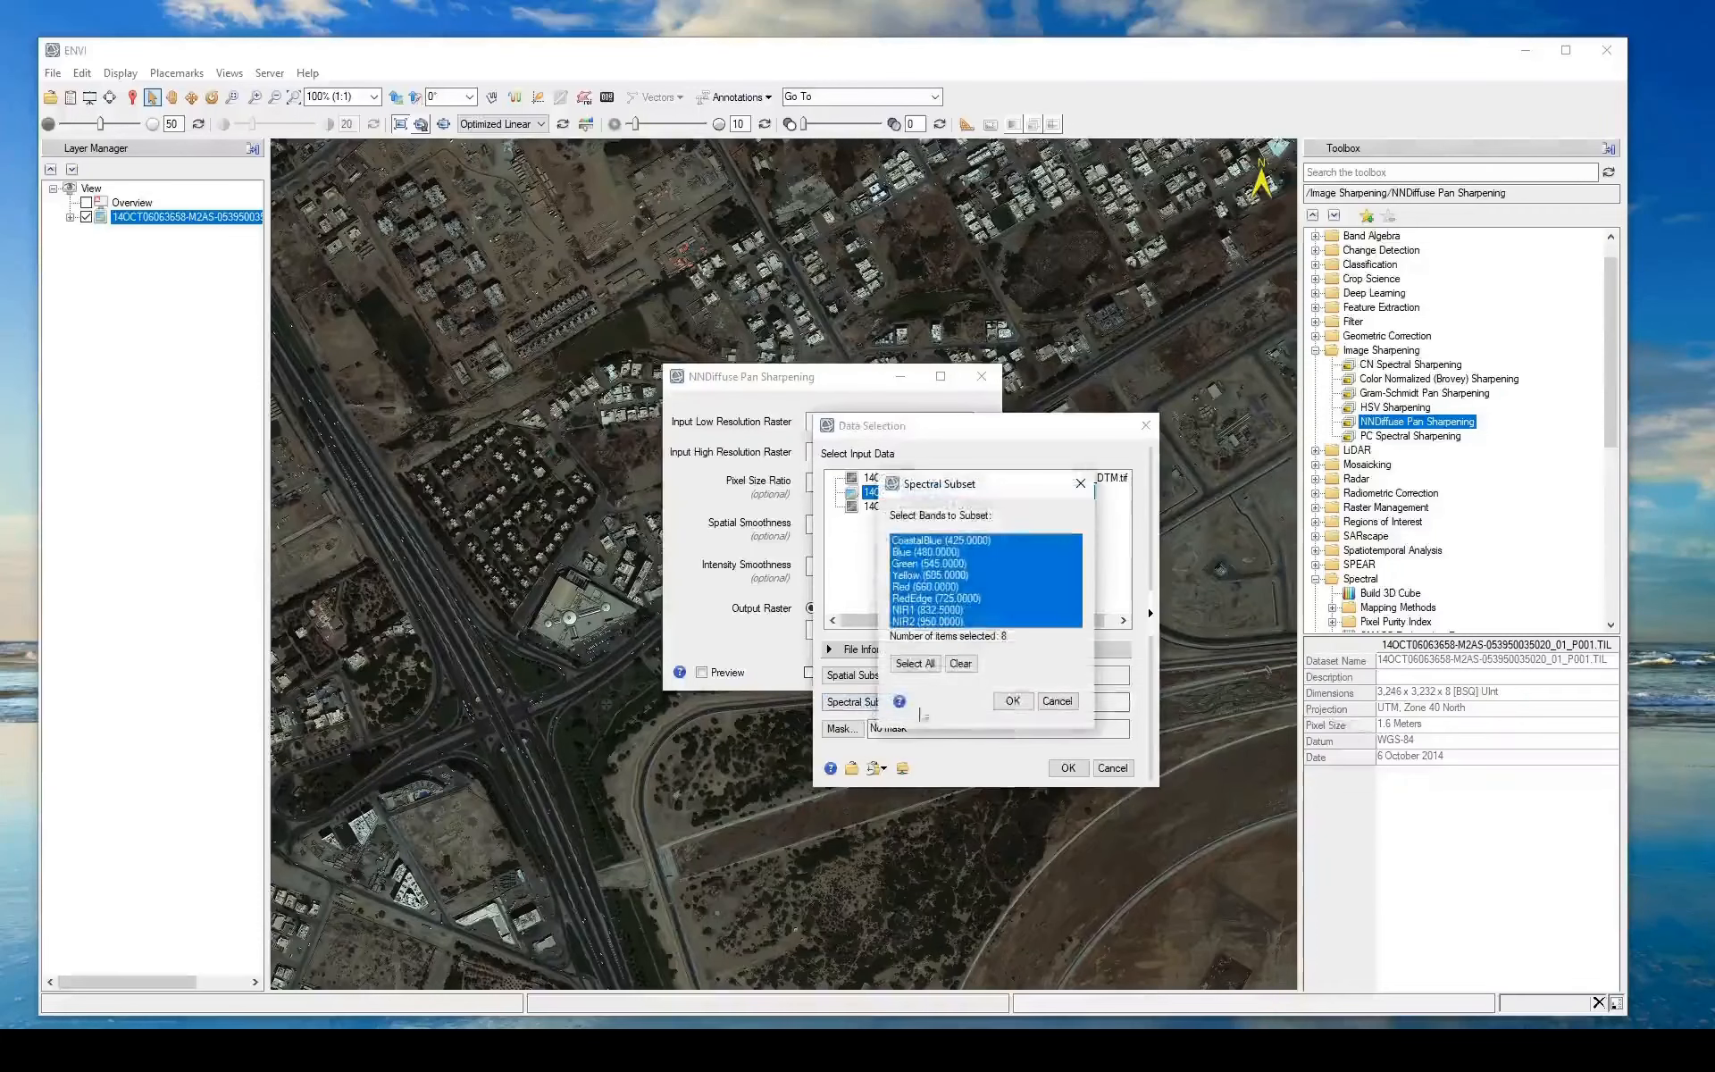
left_click(945, 552)
left_click(946, 563, "ctrl")
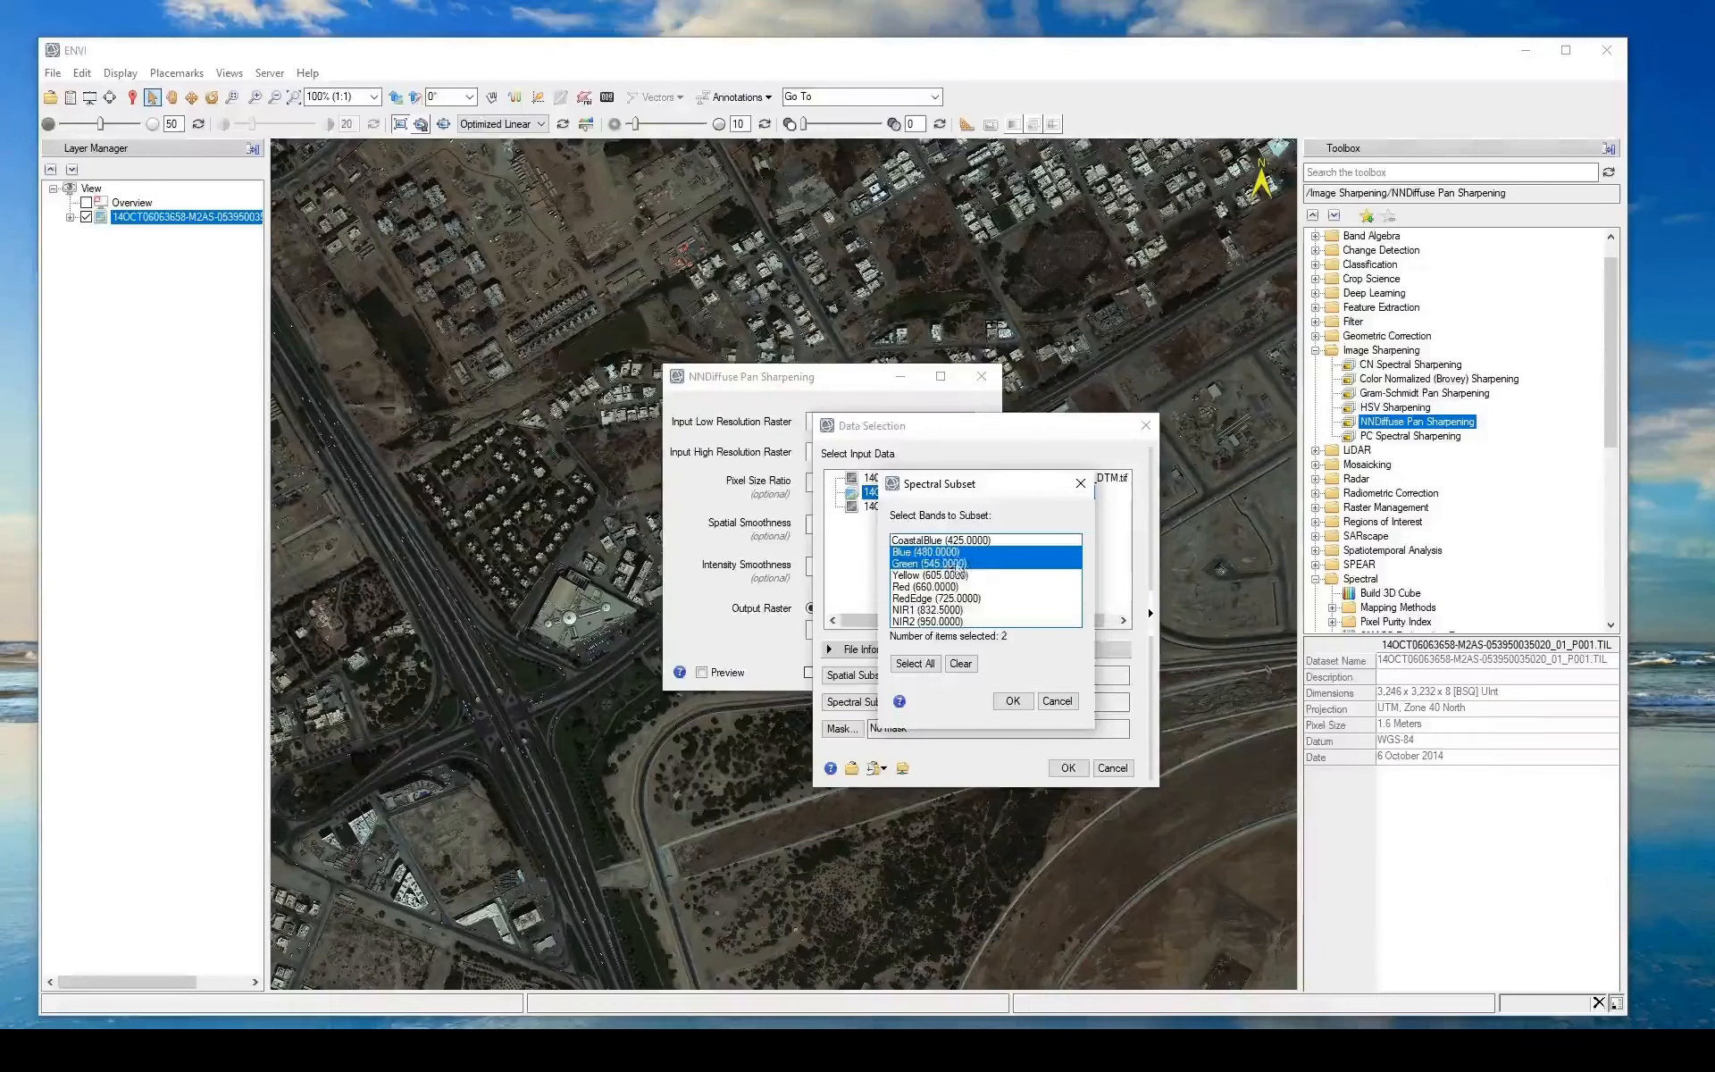
left_click(948, 586, "ctrl")
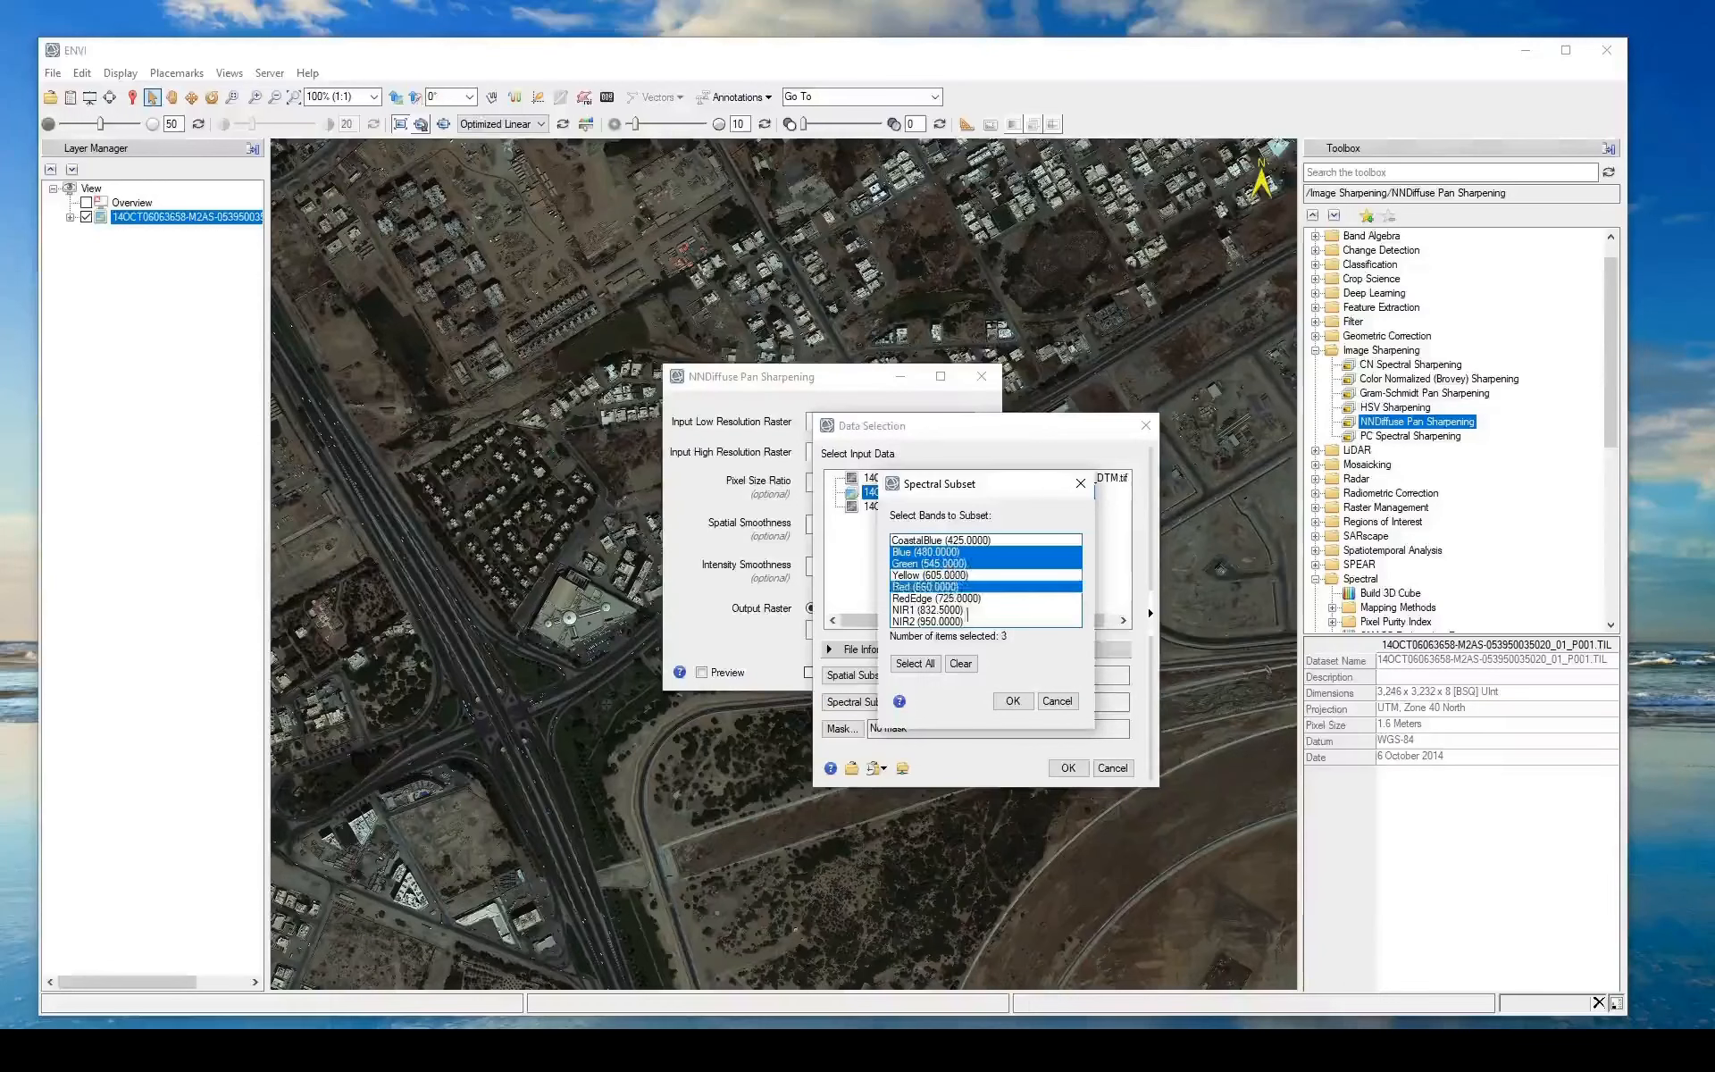
left_click(1012, 701)
left_click(1066, 769)
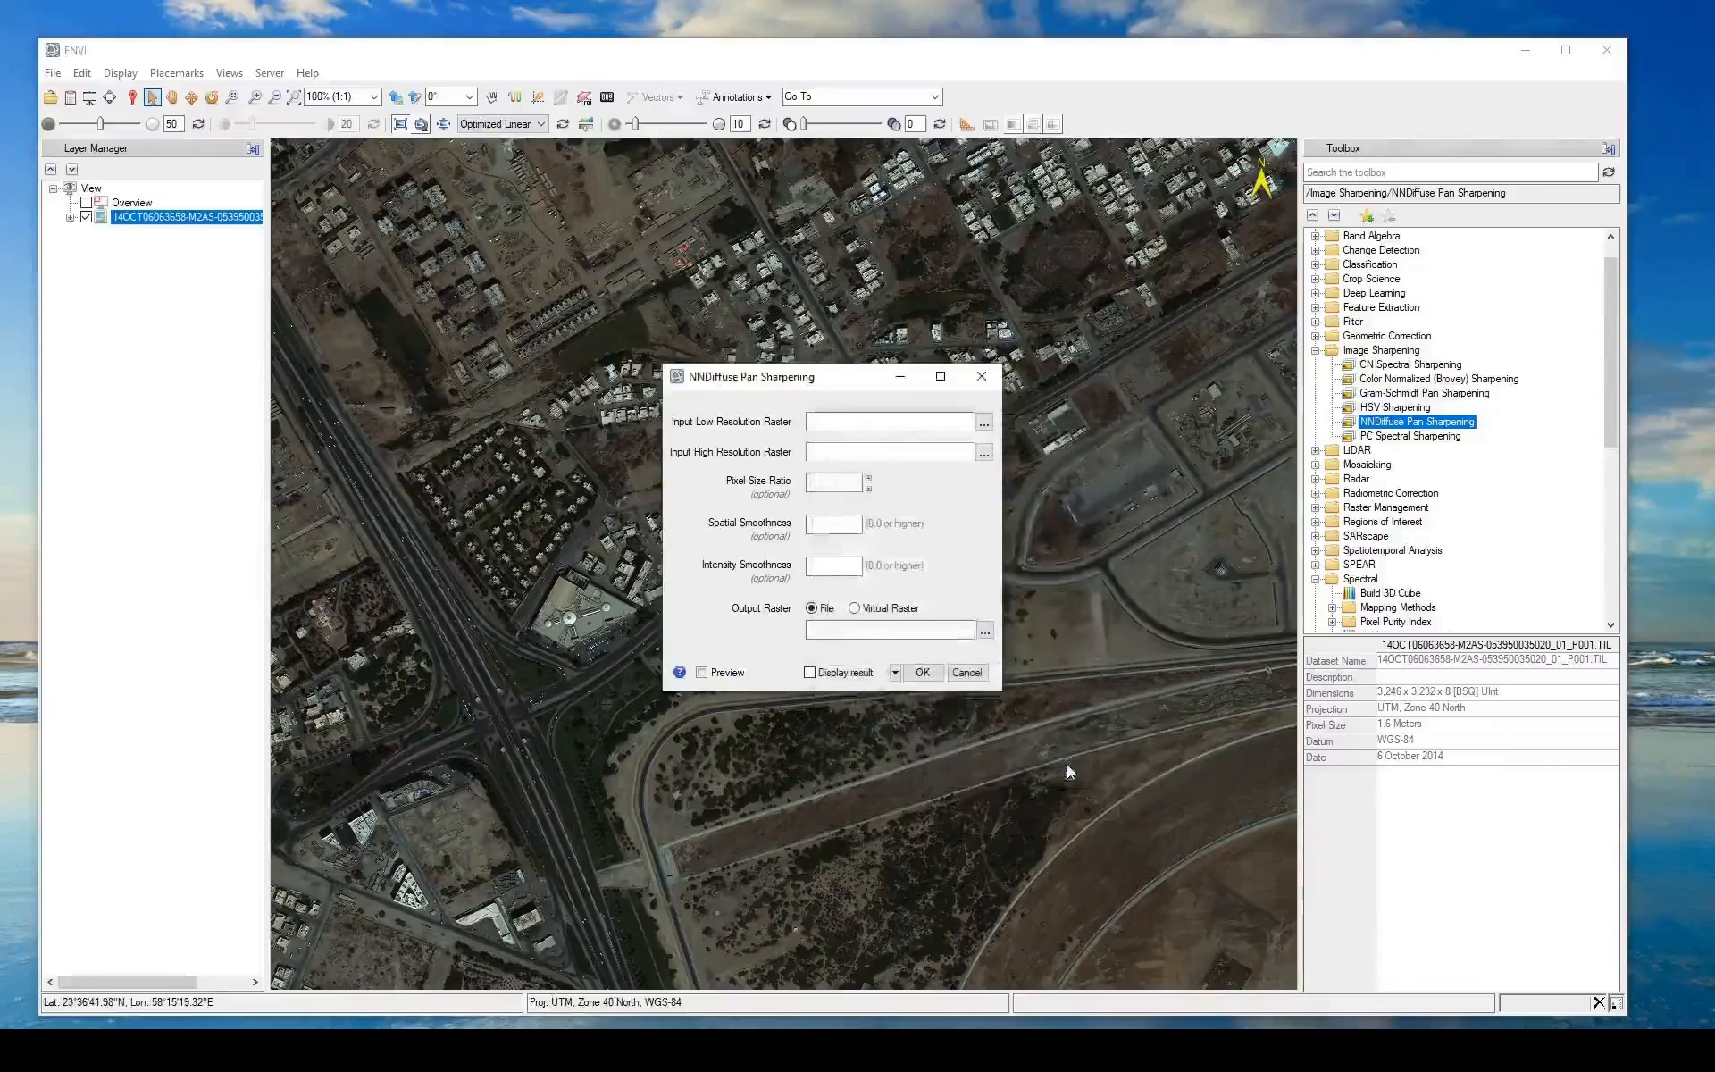
Choose the panchromatic P2AS P001.TIL image as the high-resolution input raster
left_click(985, 454)
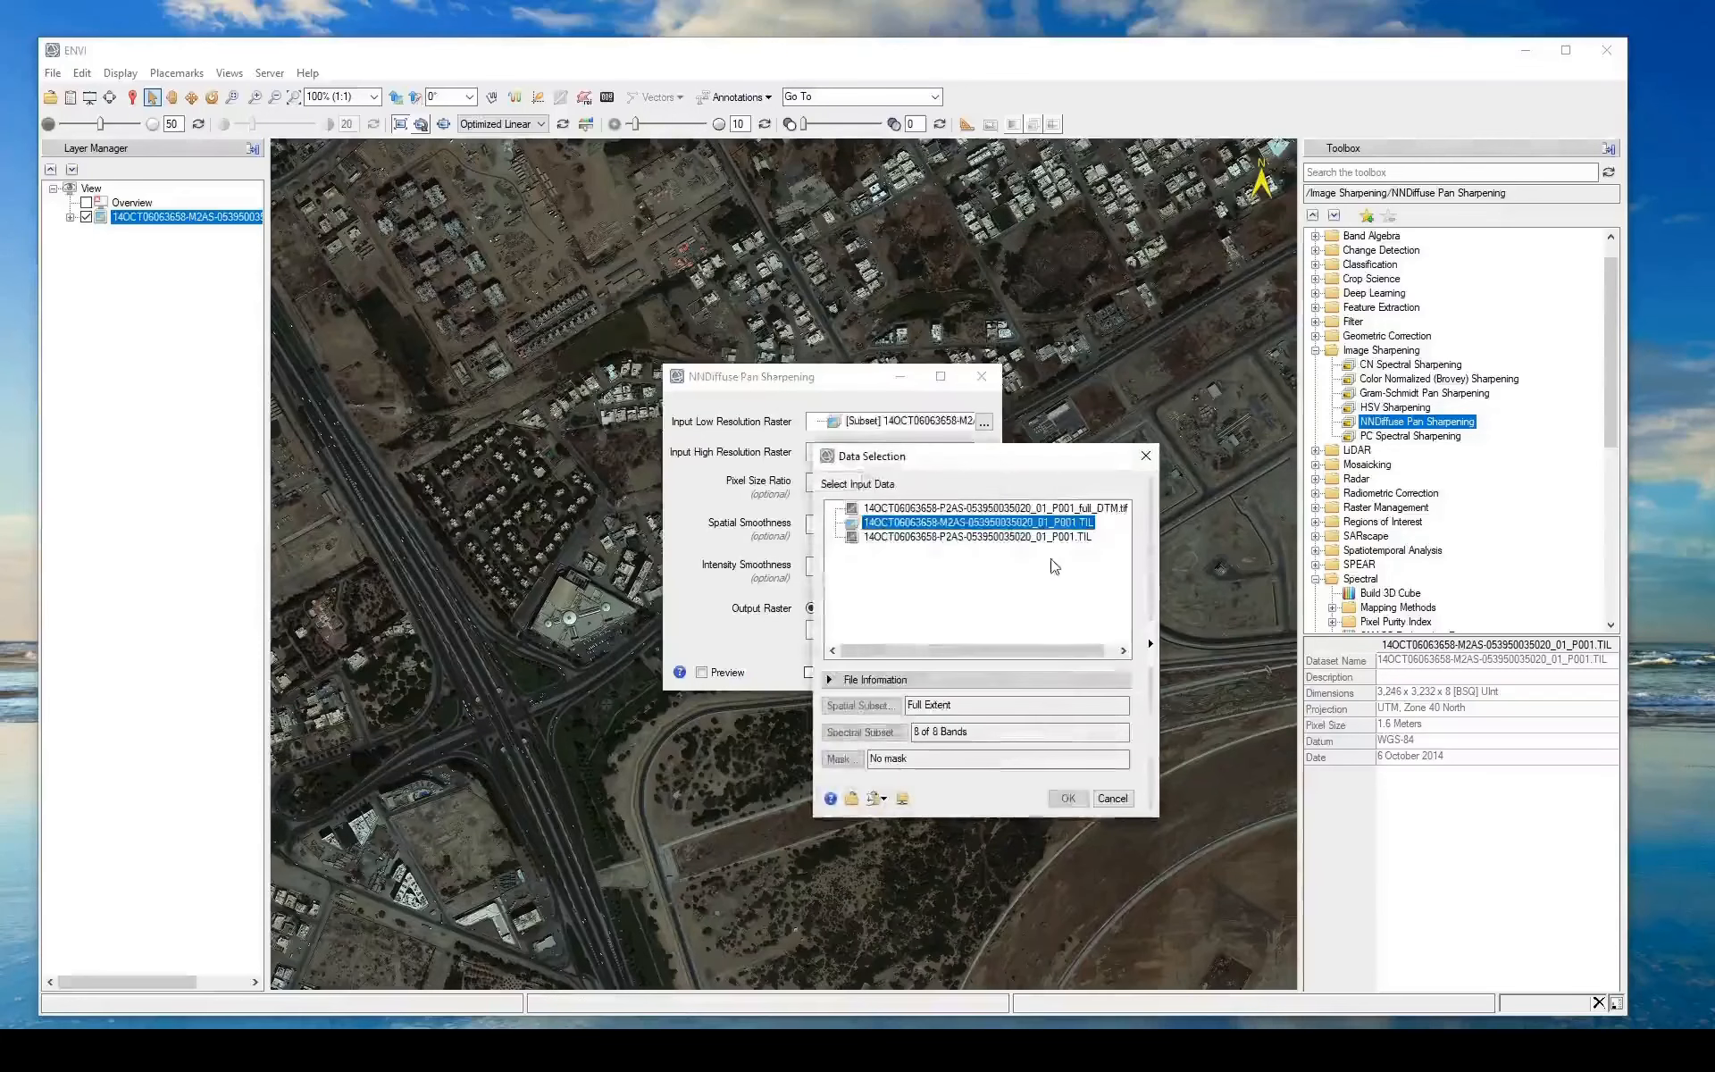
left_click(1036, 537)
left_click(1067, 797)
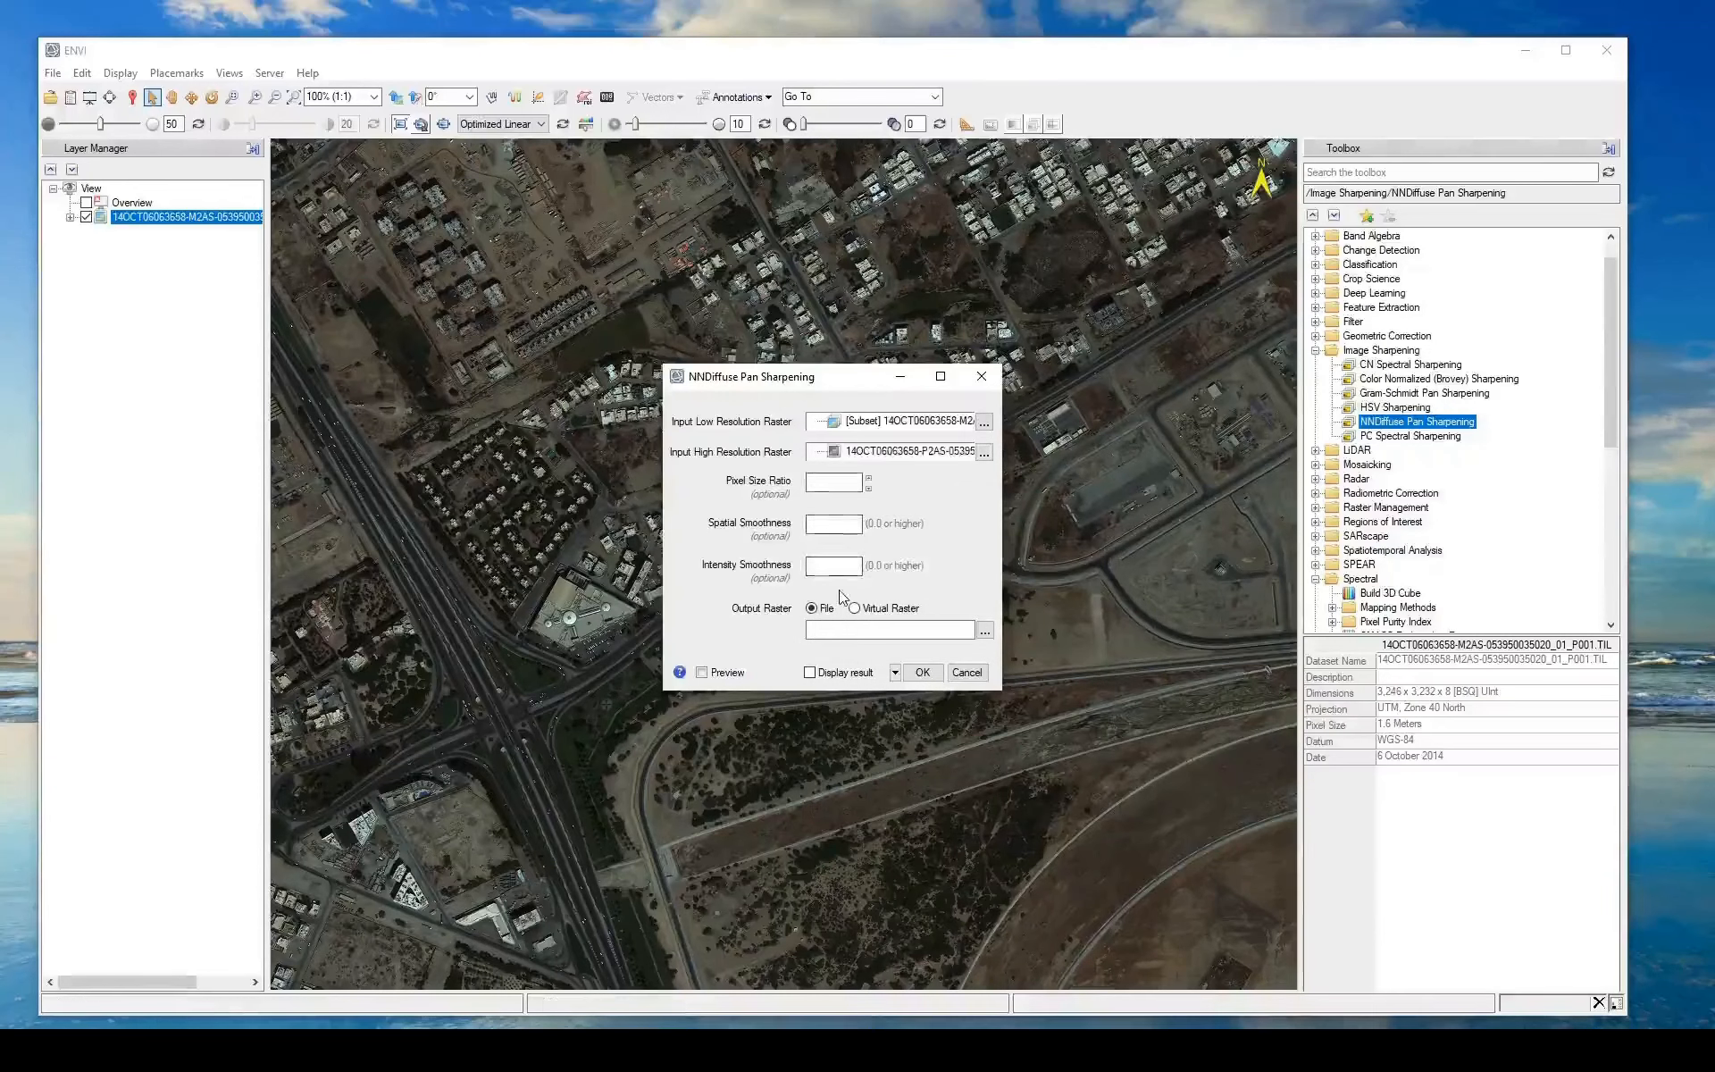
Name the output raster f3333 and run the pan-sharpening task in the background
left_click(890, 631)
type("f")
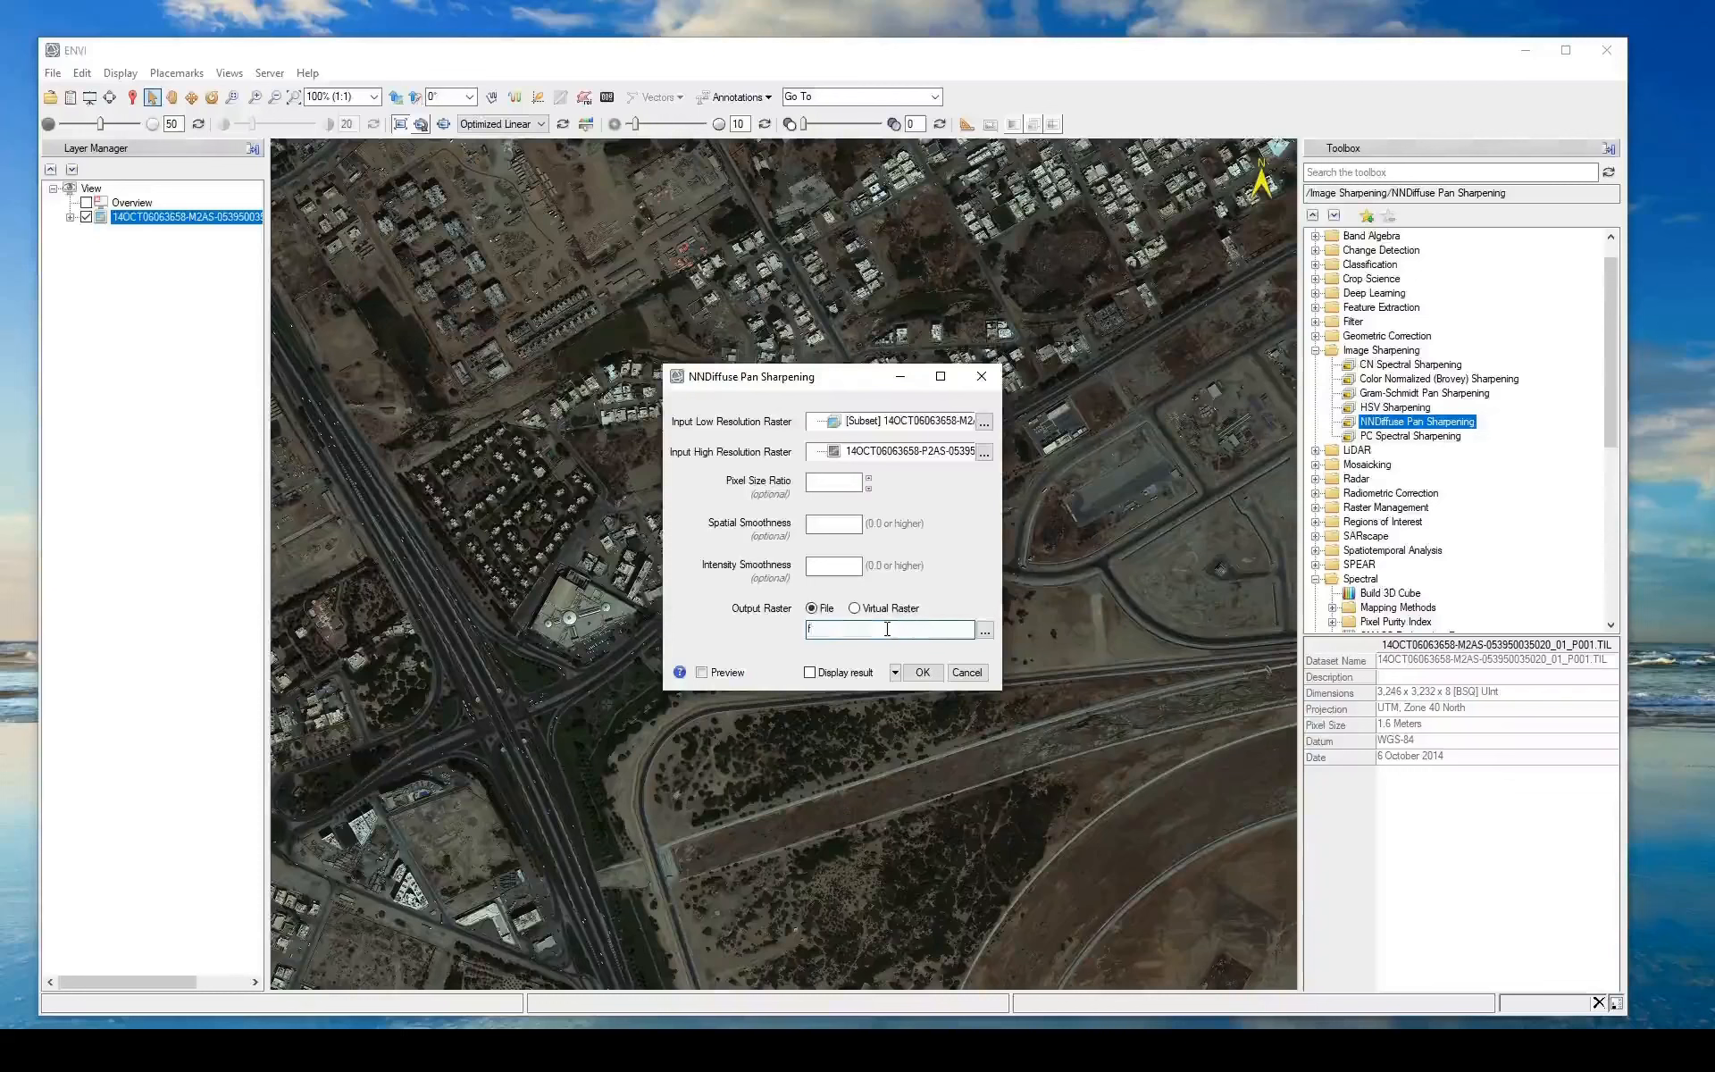
type("3333")
left_click(895, 673)
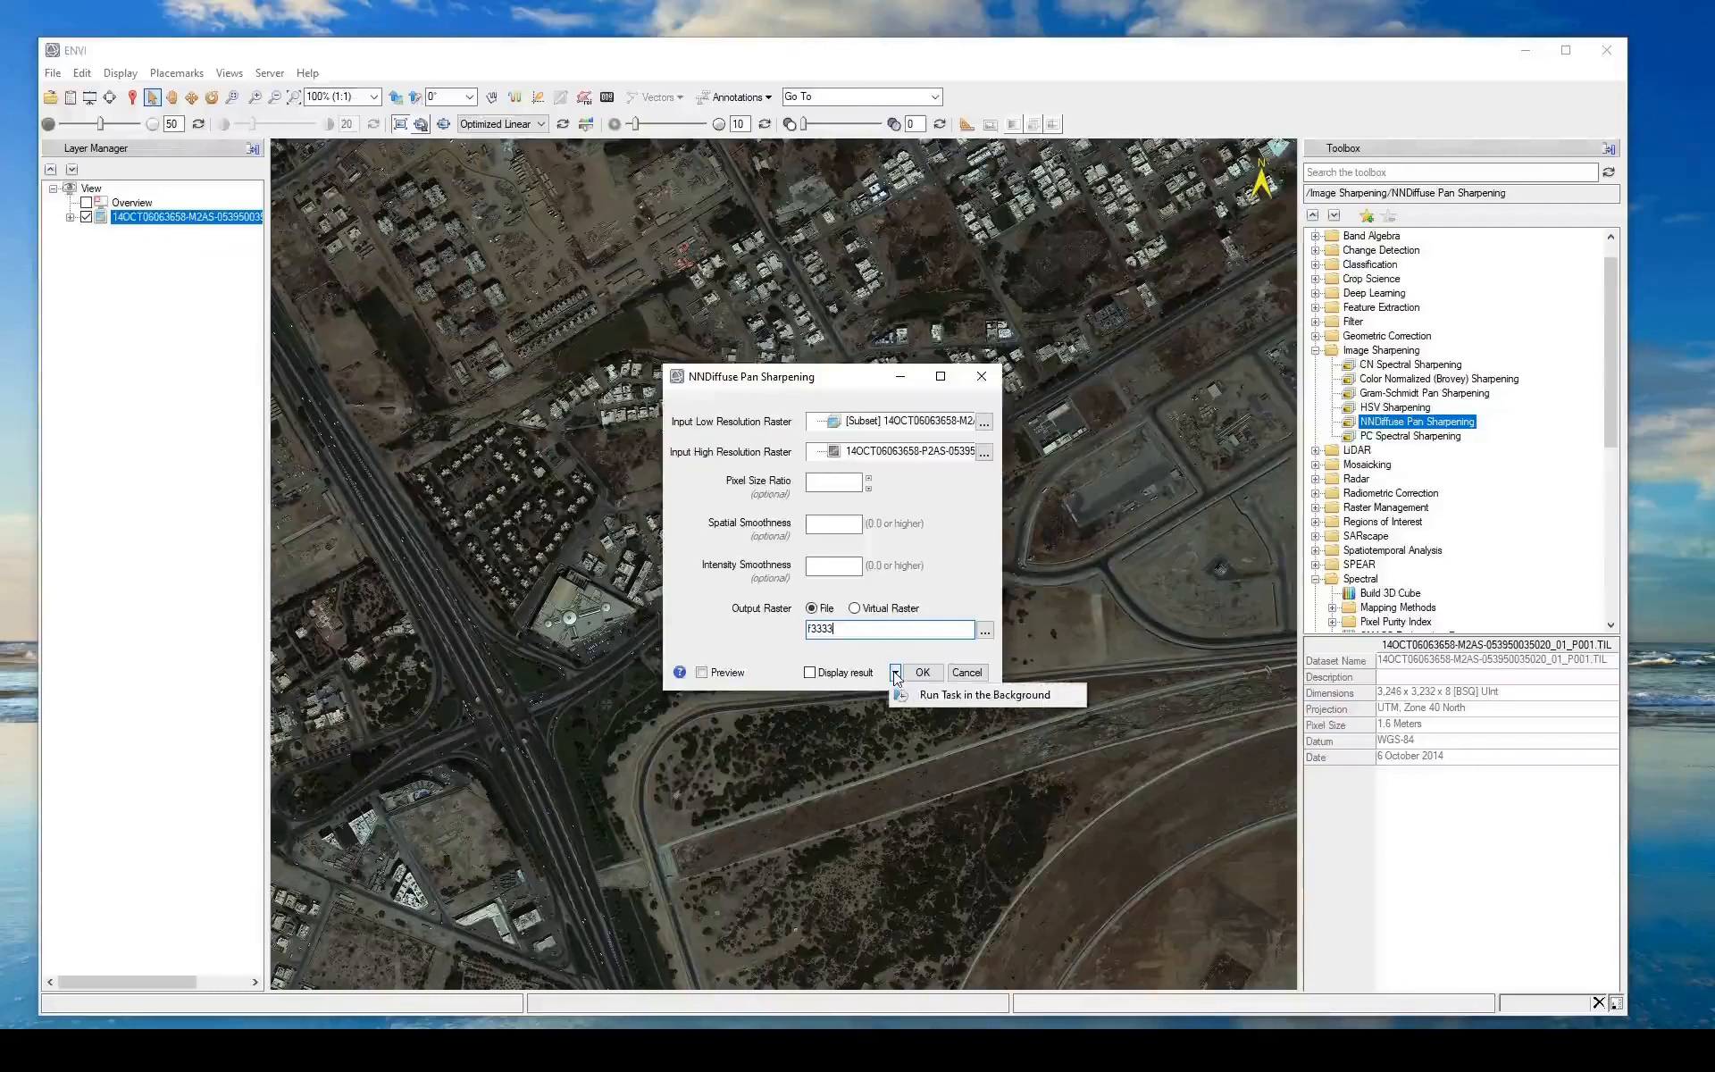
left_click(983, 696)
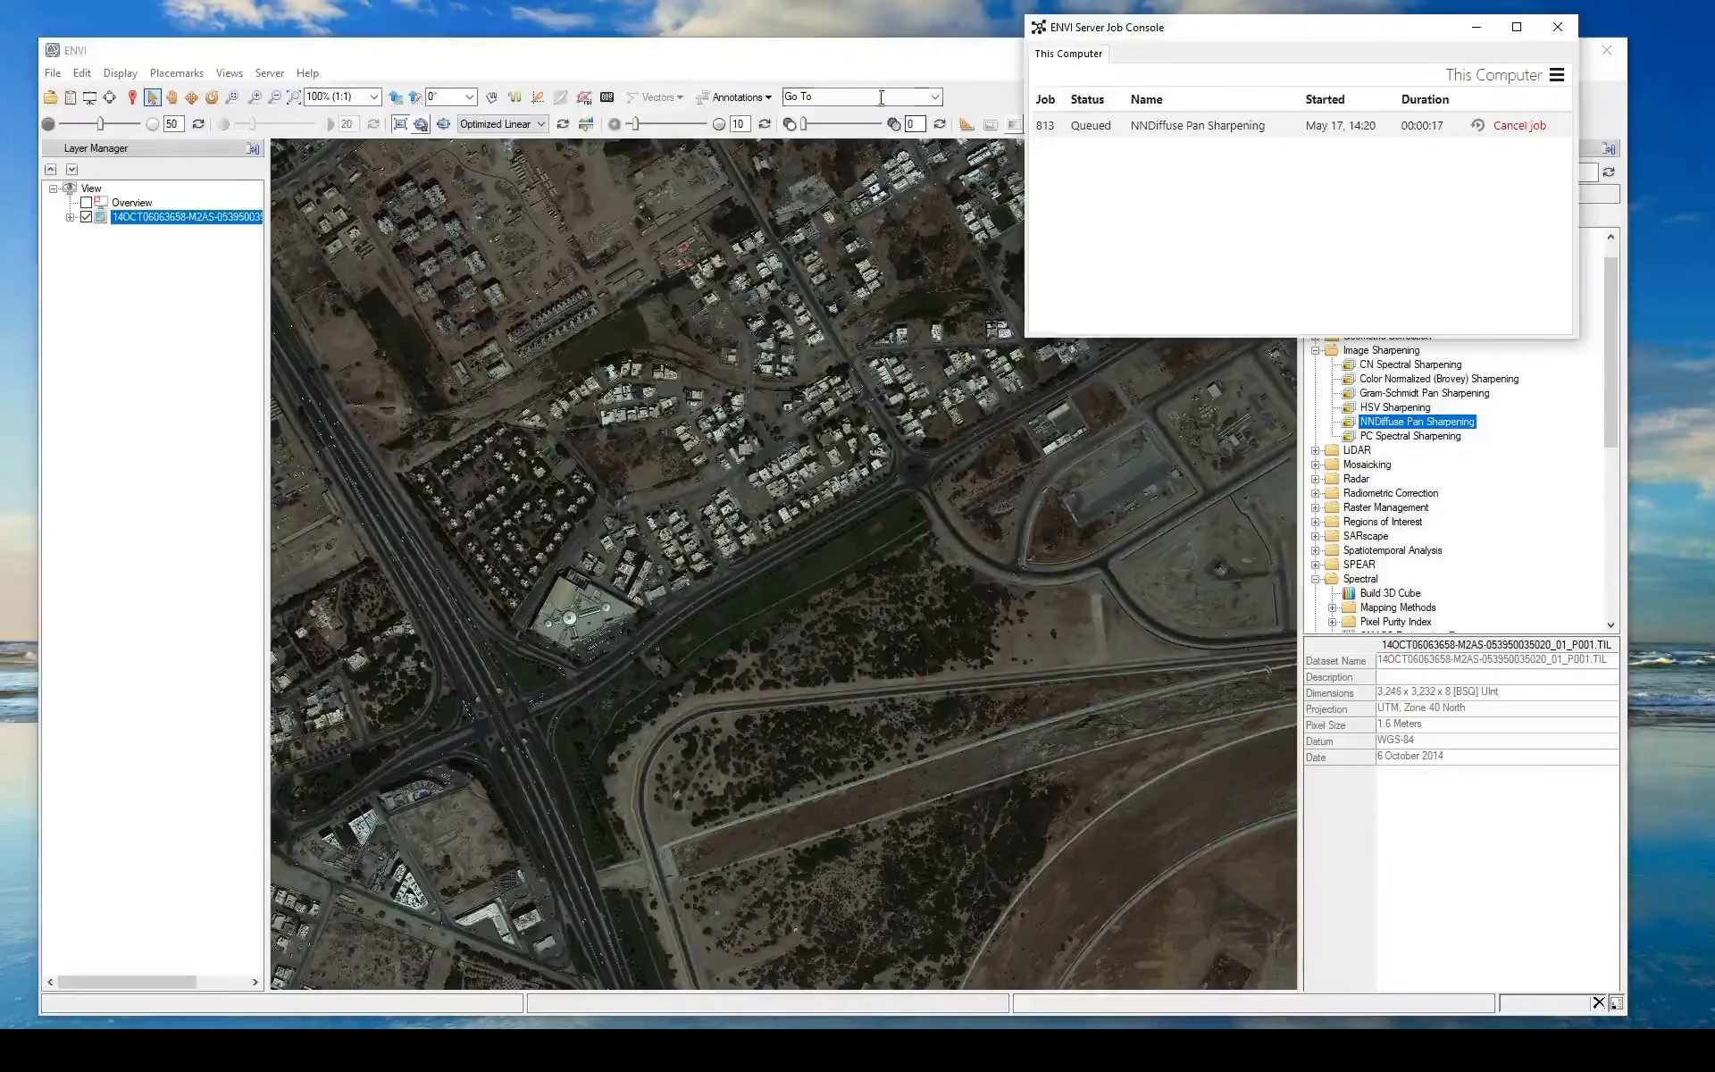
Load the P2AS image's Pan band into the view and compare it with the multispectral image by moving the portal
left_click(70, 97)
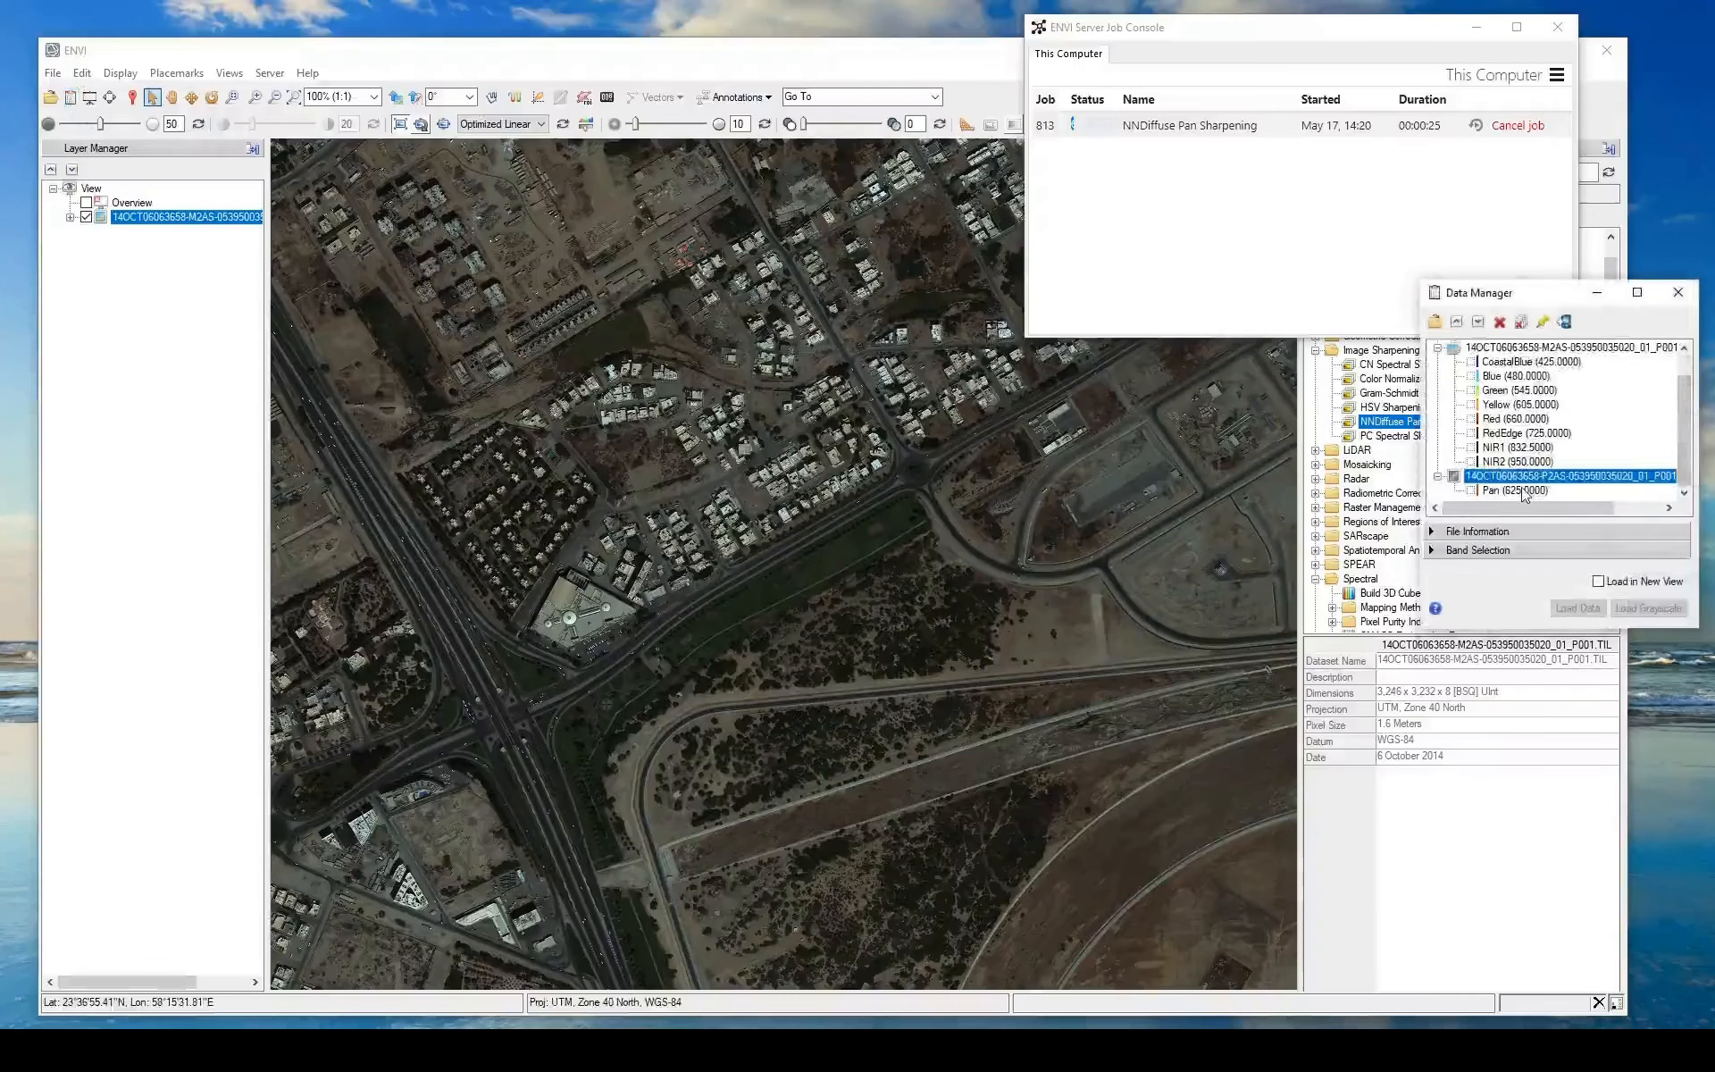
left_click_drag(1524, 494, 743, 516)
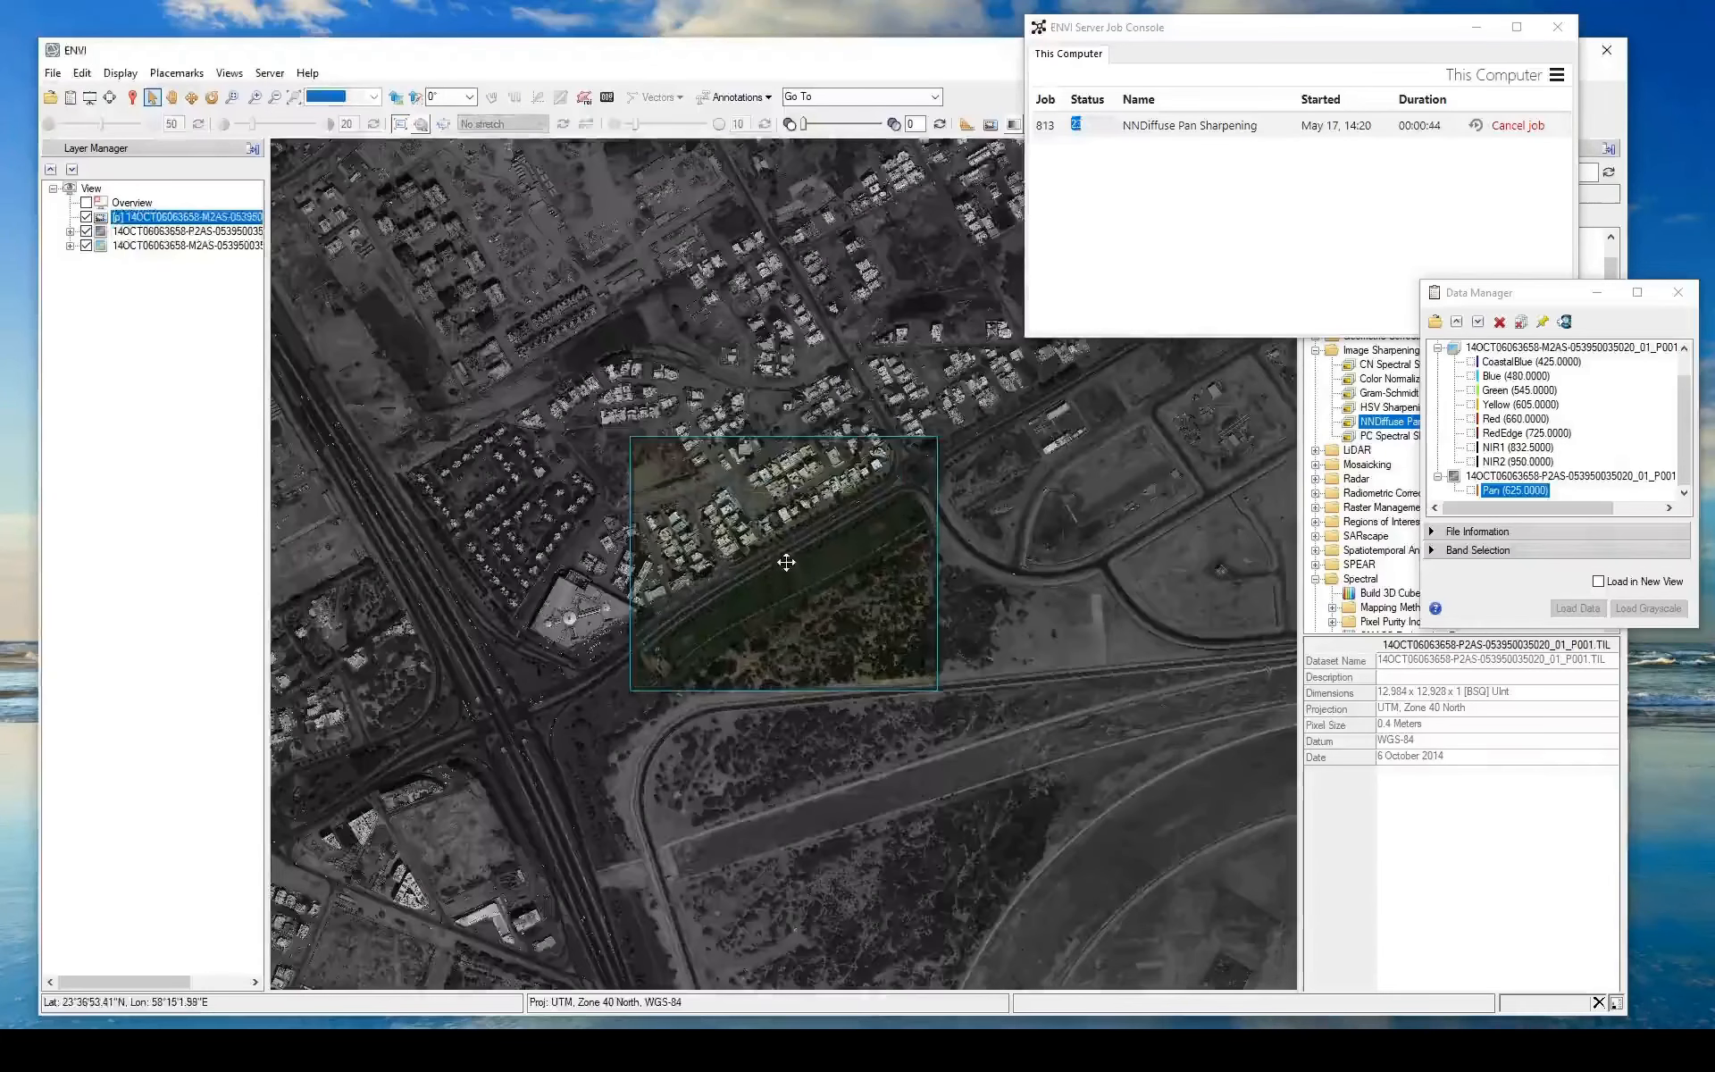
left_click_drag(786, 562, 826, 522)
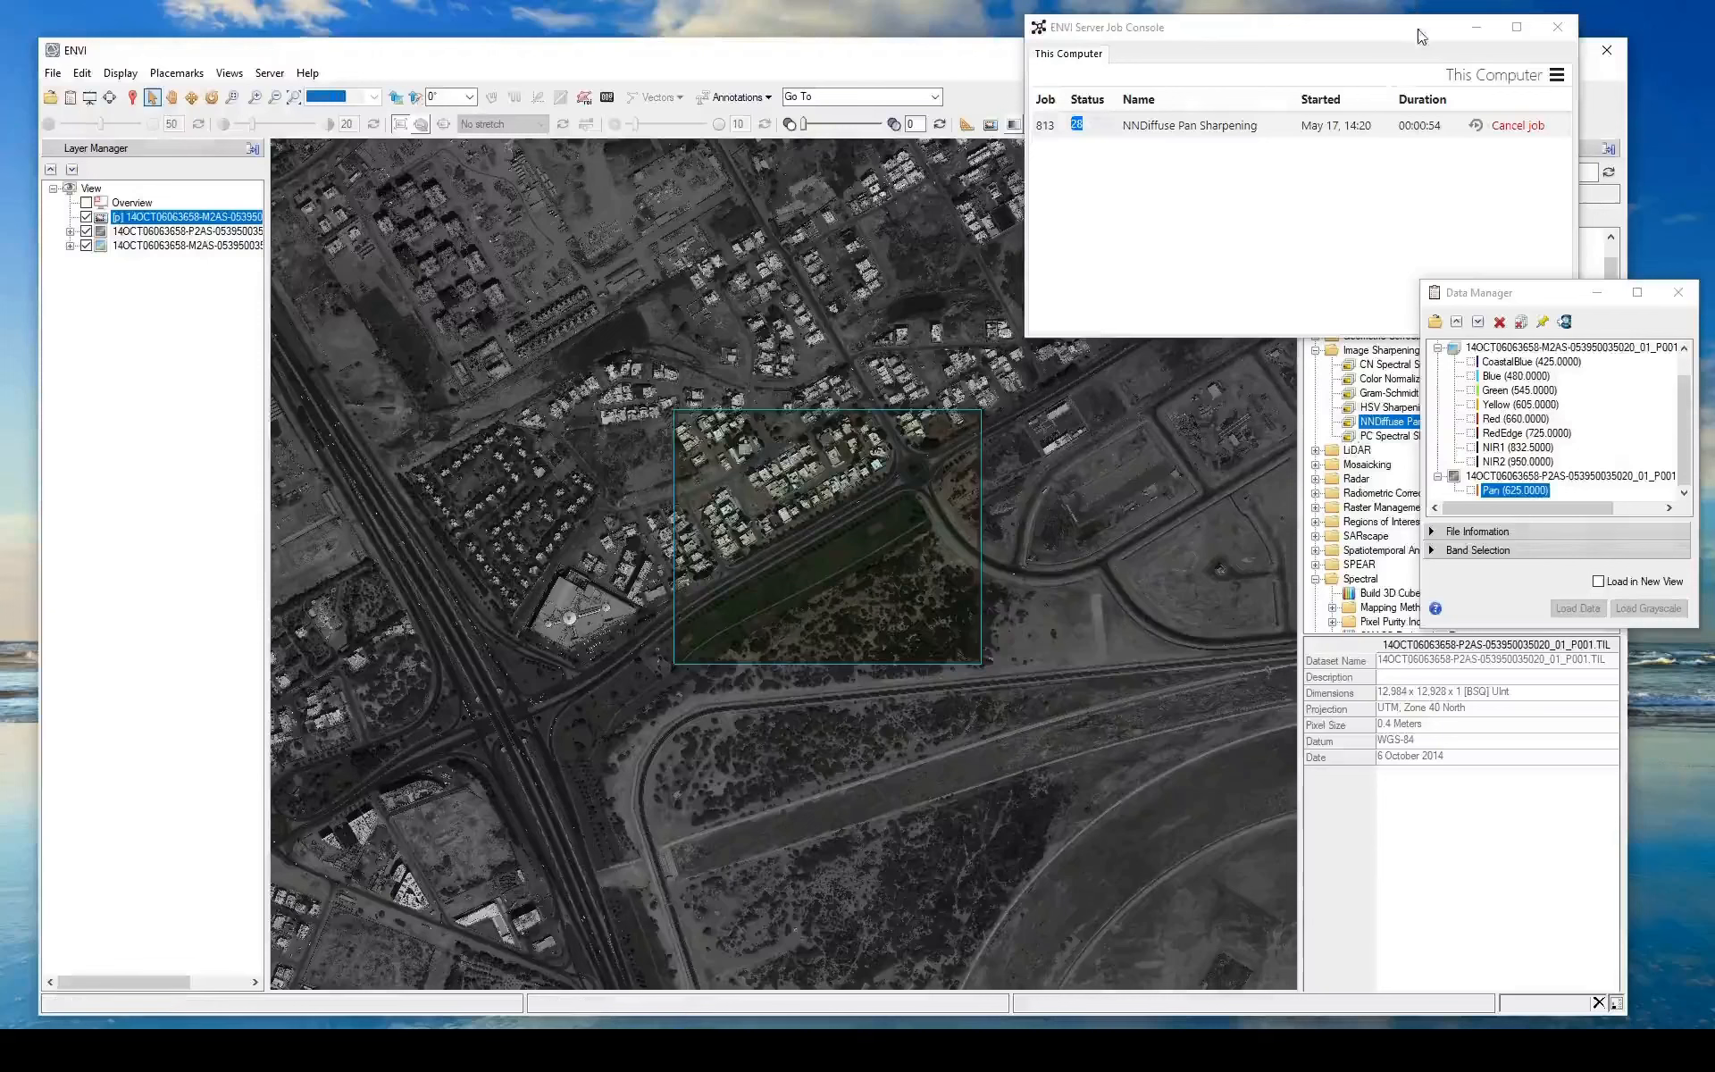
Move the job console clear of the toolbox and close the portal over the panchromatic image
left_click_drag(1420, 27, 965, 21)
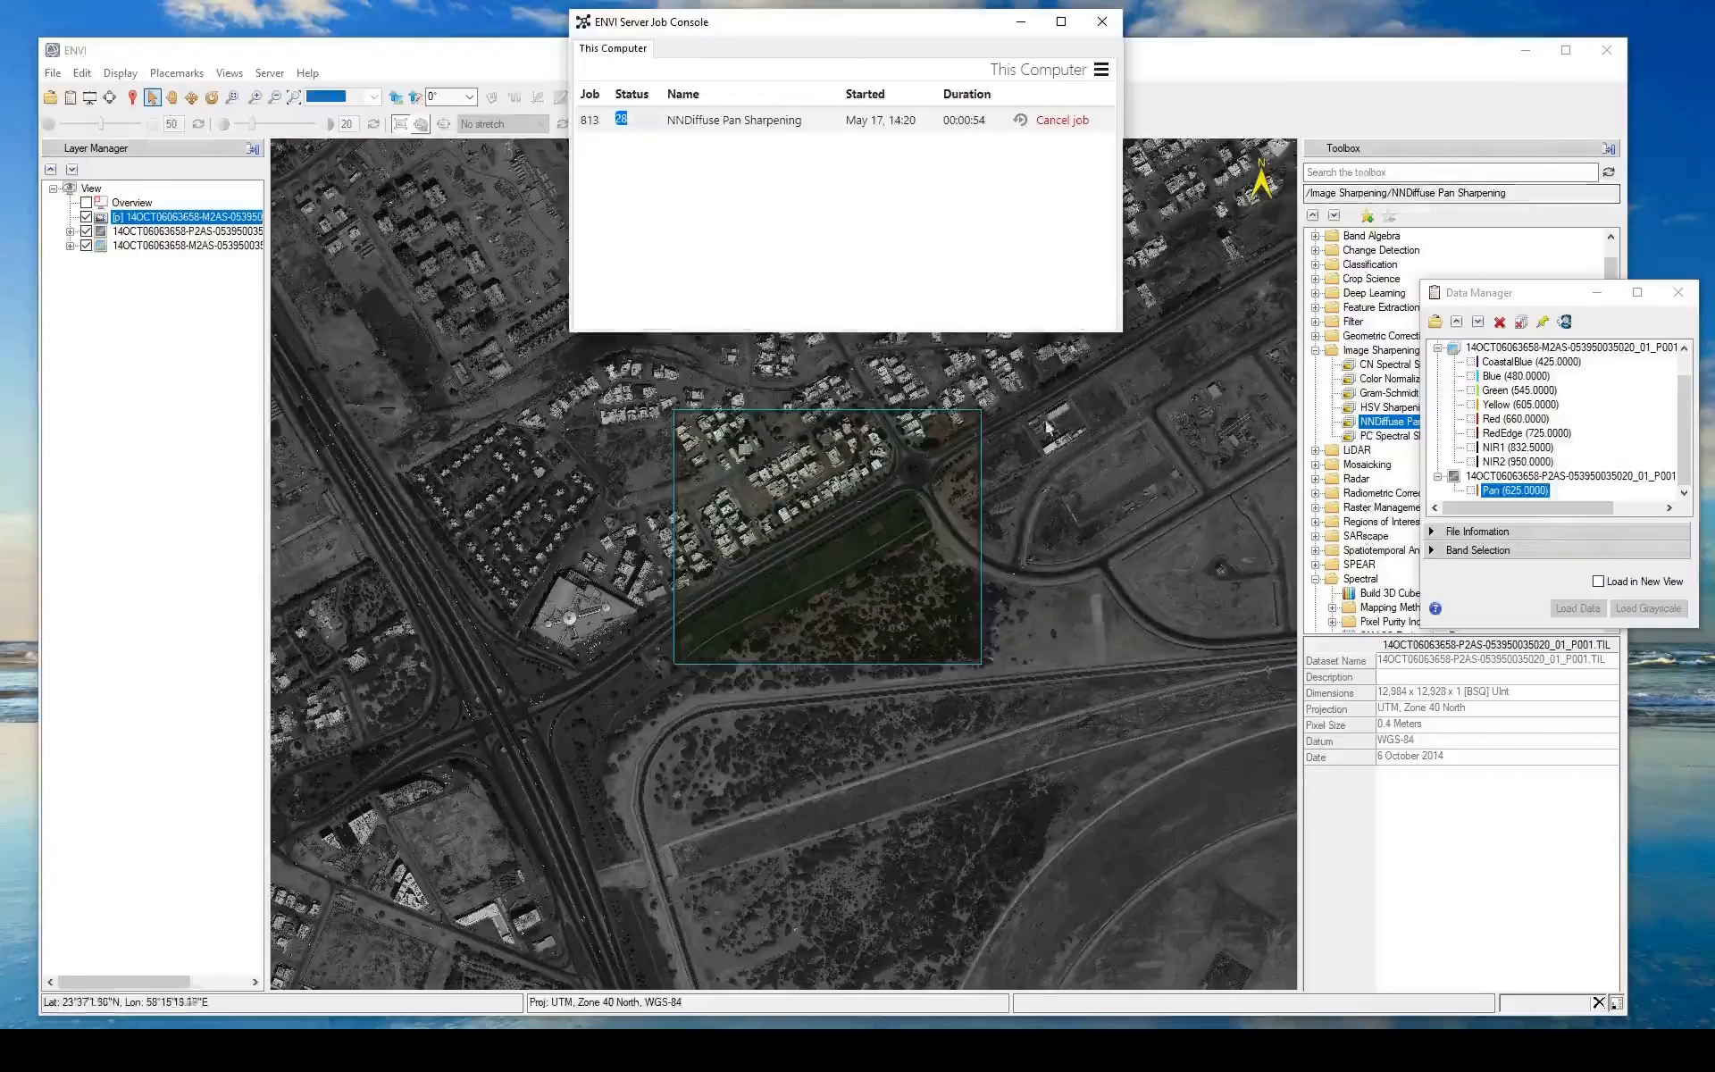
left_click(975, 418)
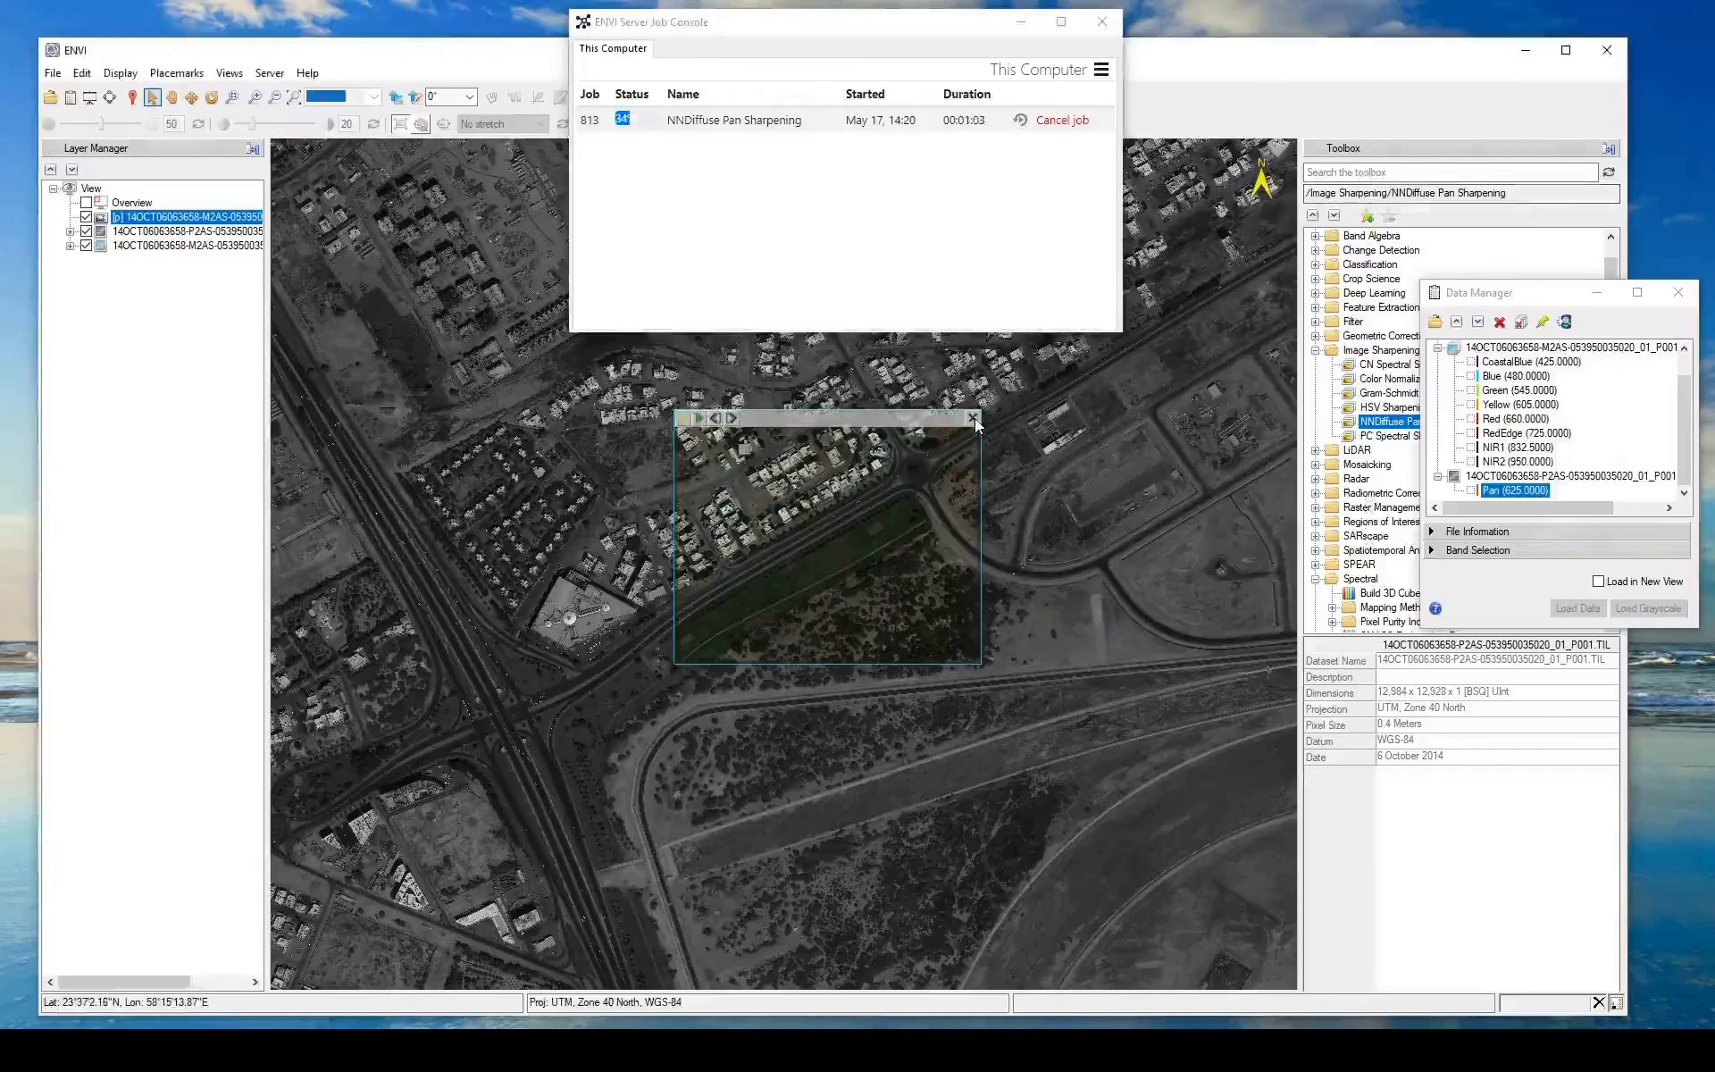
left_click(973, 418)
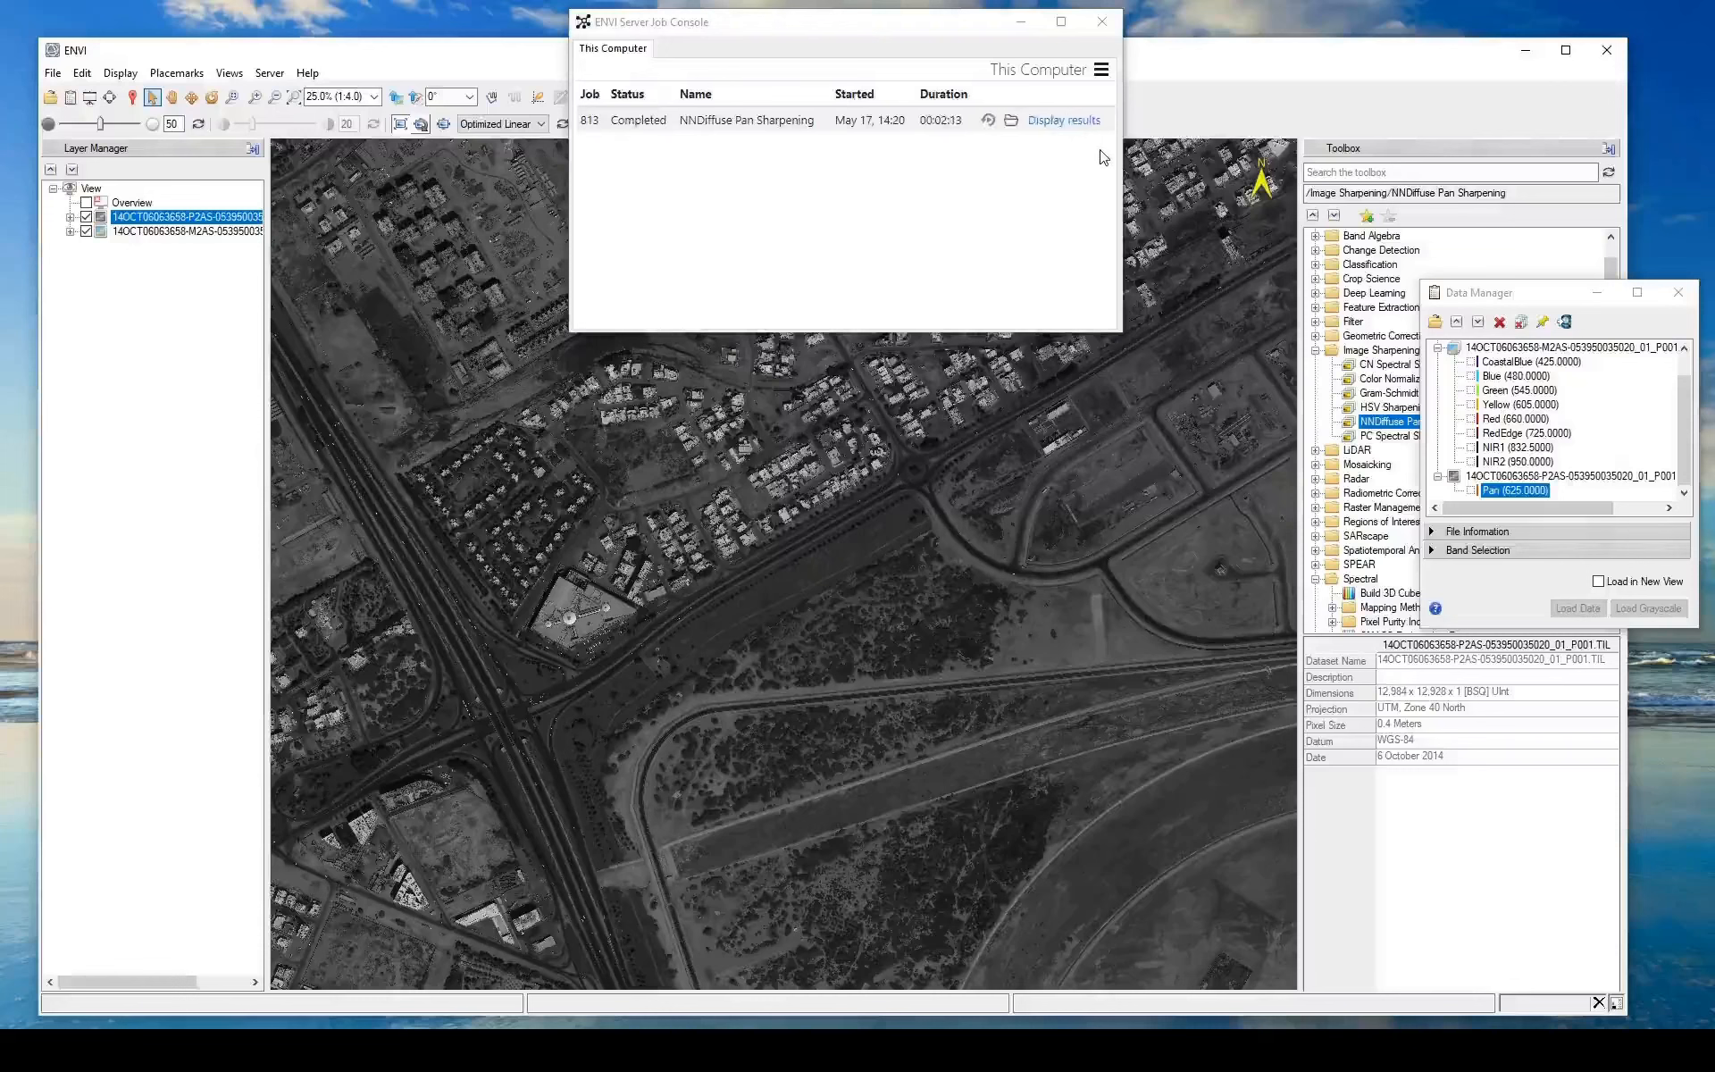
Display the results of the pan-sharpening job and close the Data Manager
left_click(1060, 119)
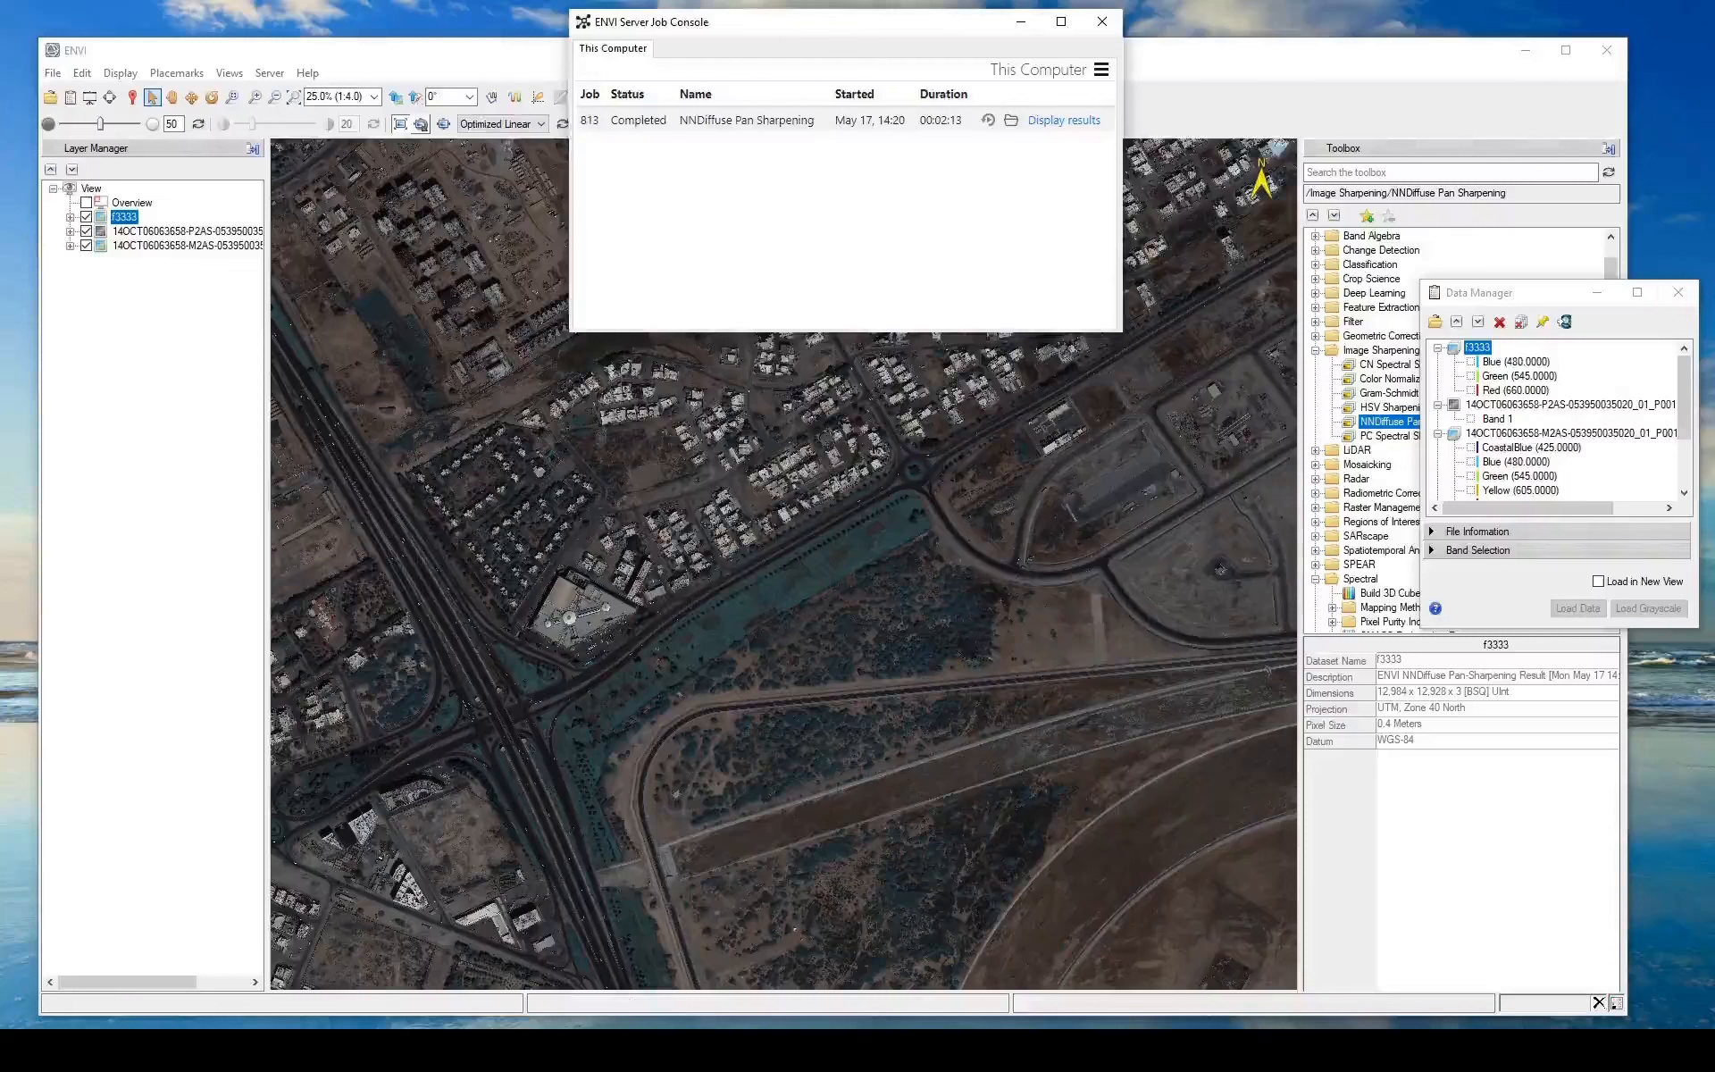
left_click(1677, 292)
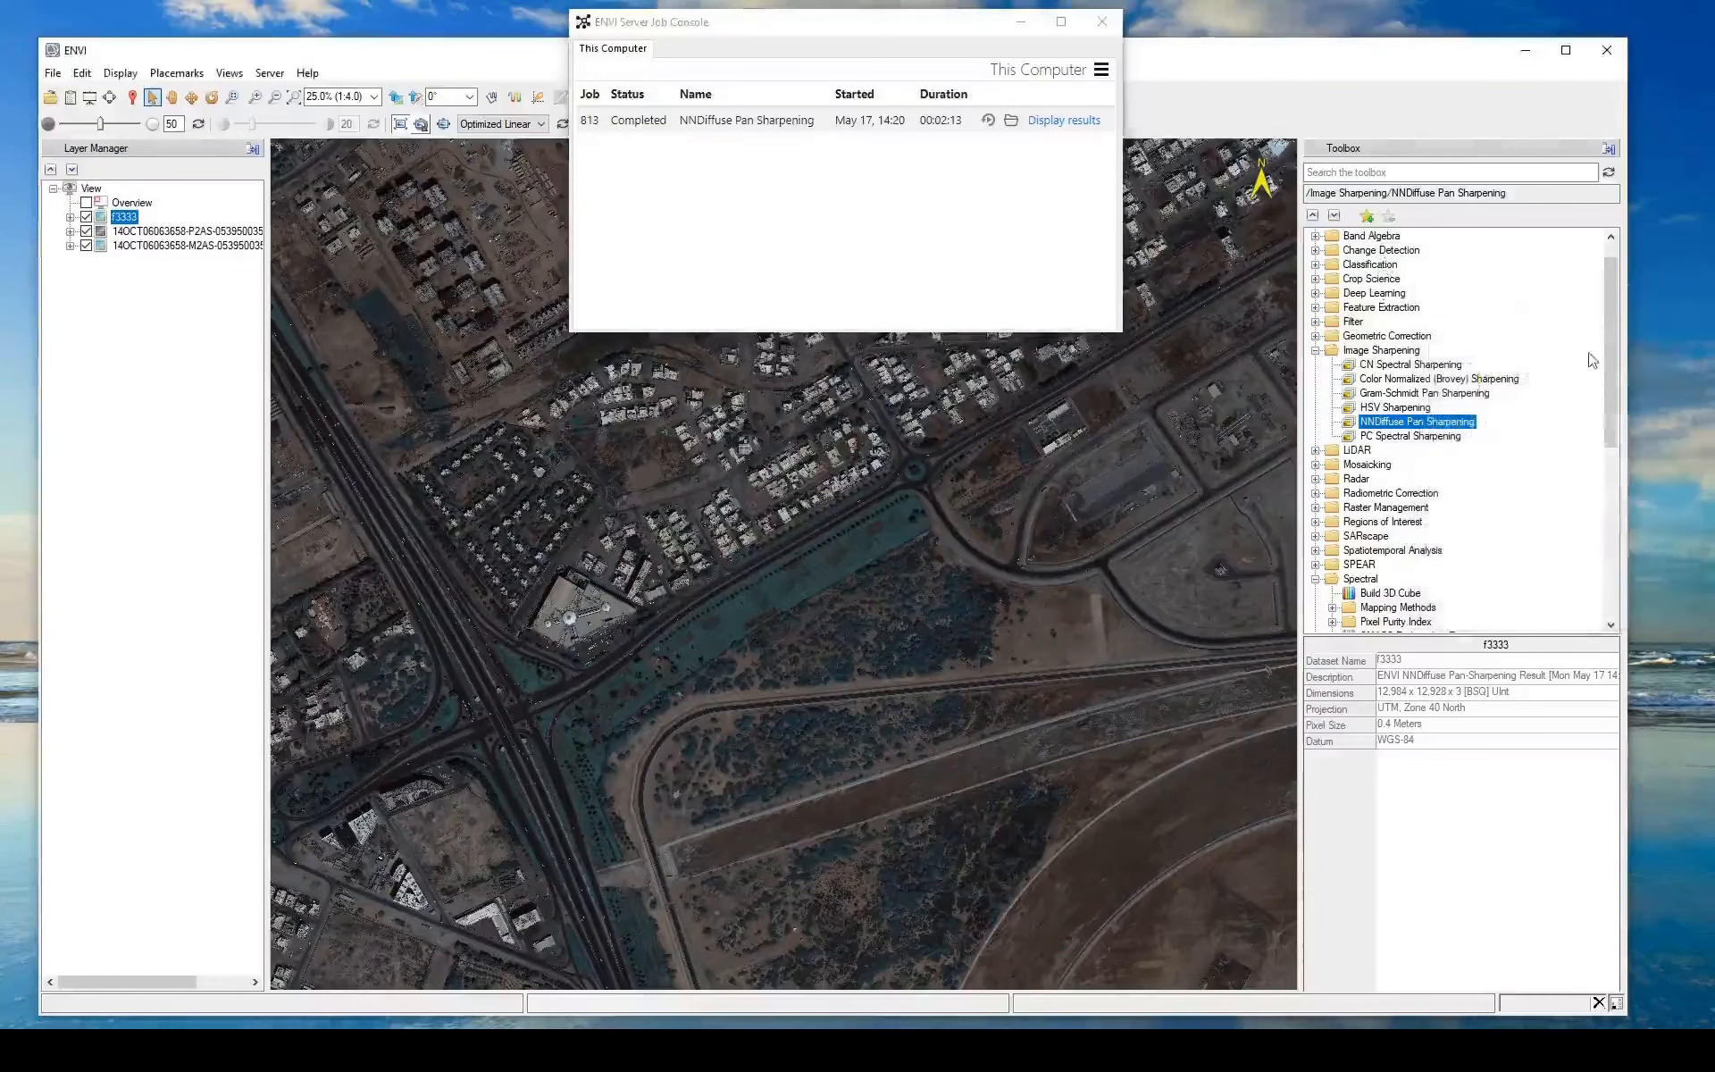
Examine the Vegetation Suppression and Vegetation Index Calculator dialogs for a background run option, and close them along with the job console
left_click_drag(1611, 313, 1604, 446)
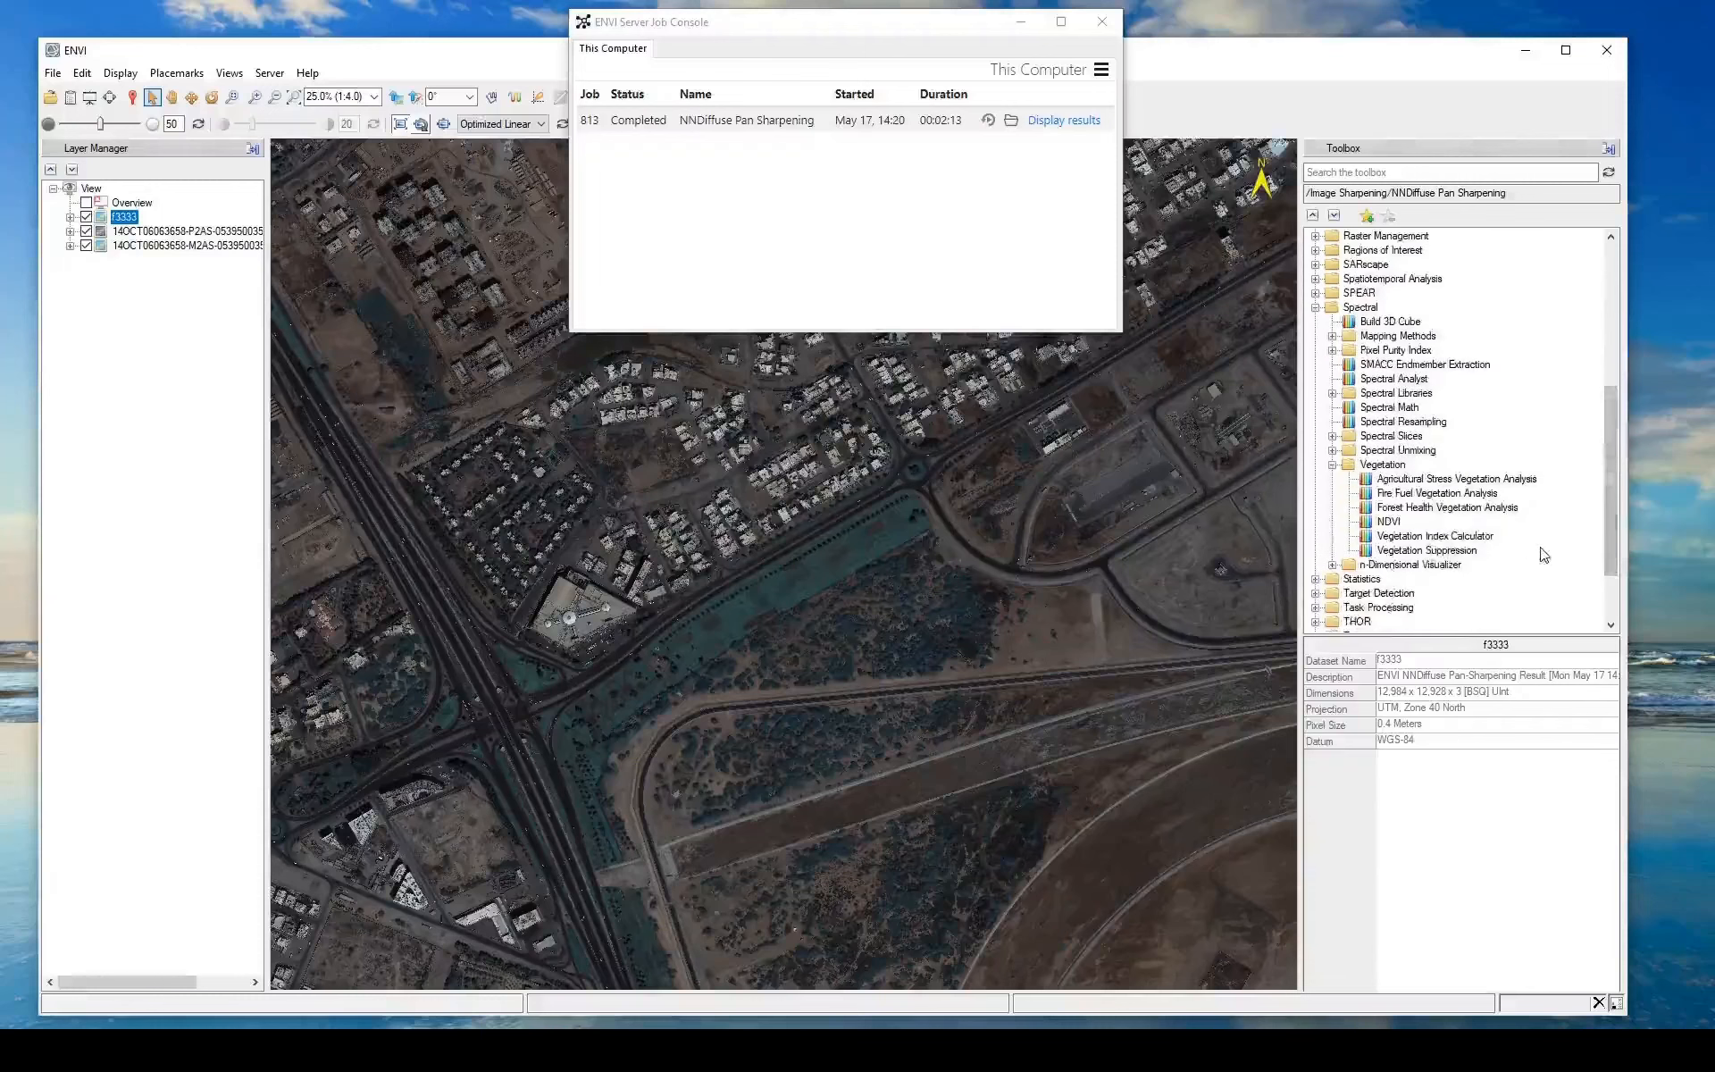
double_click(1433, 552)
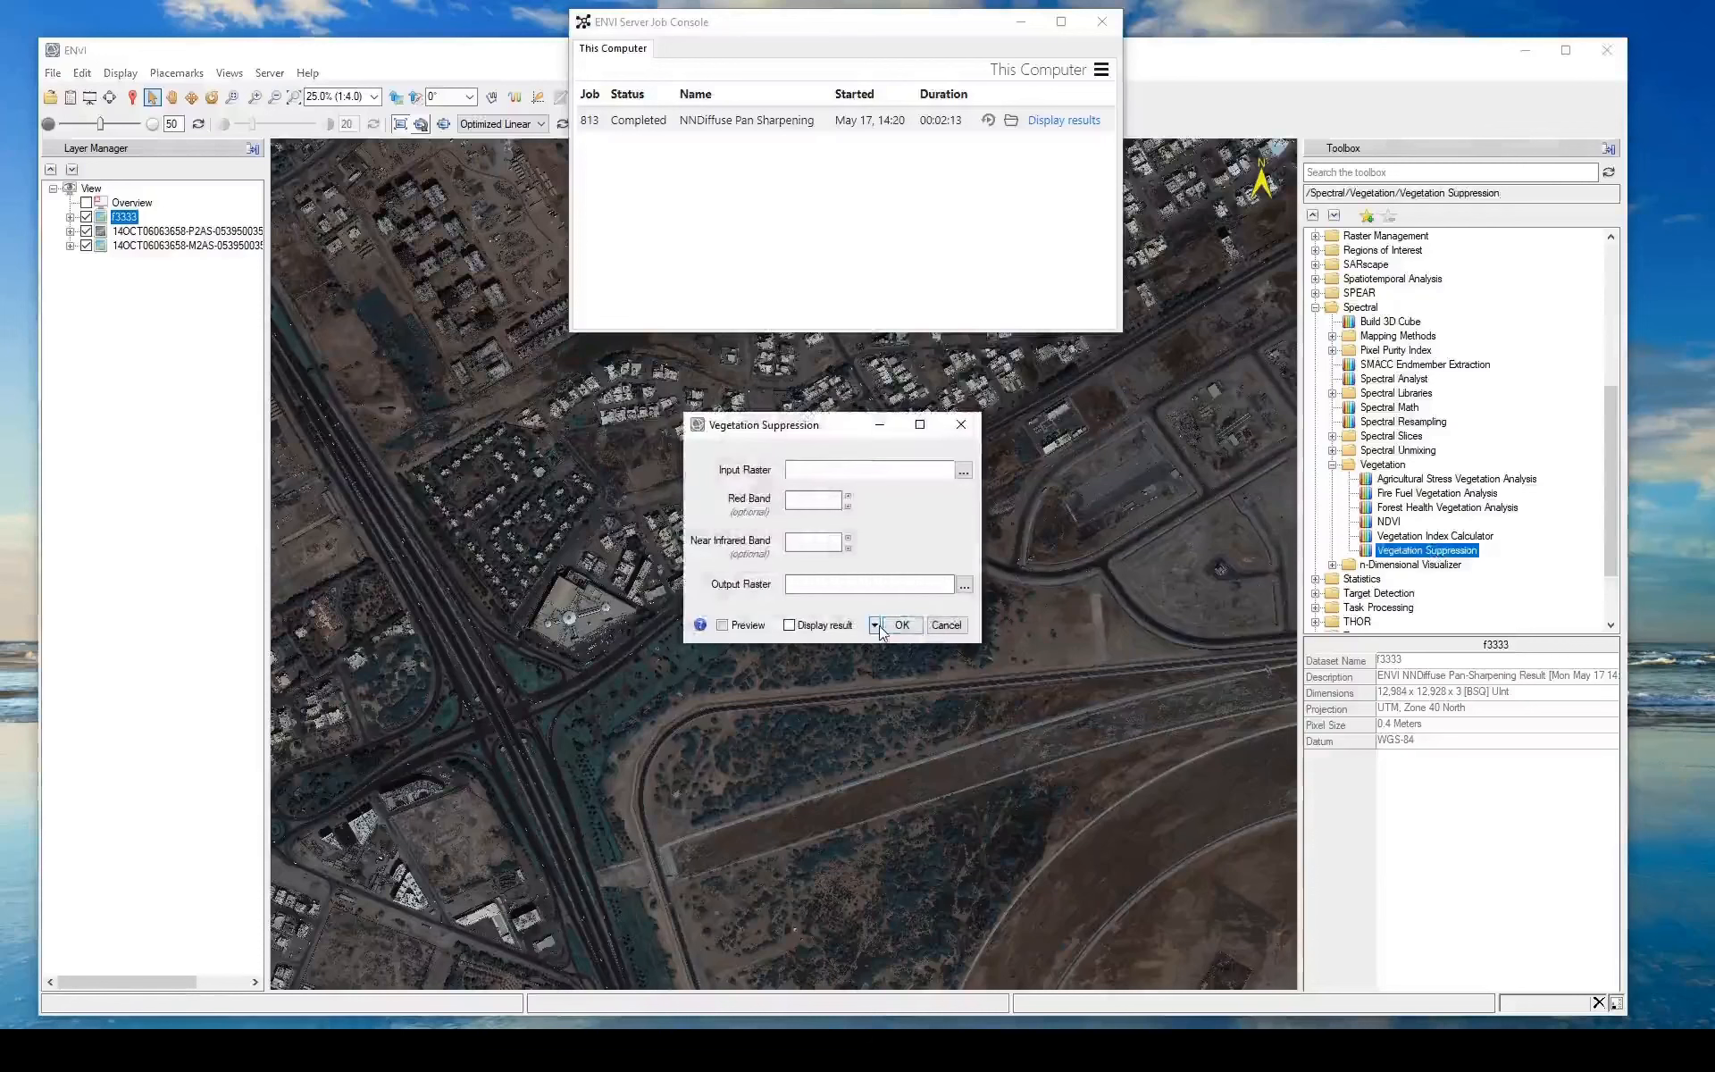
left_click(961, 425)
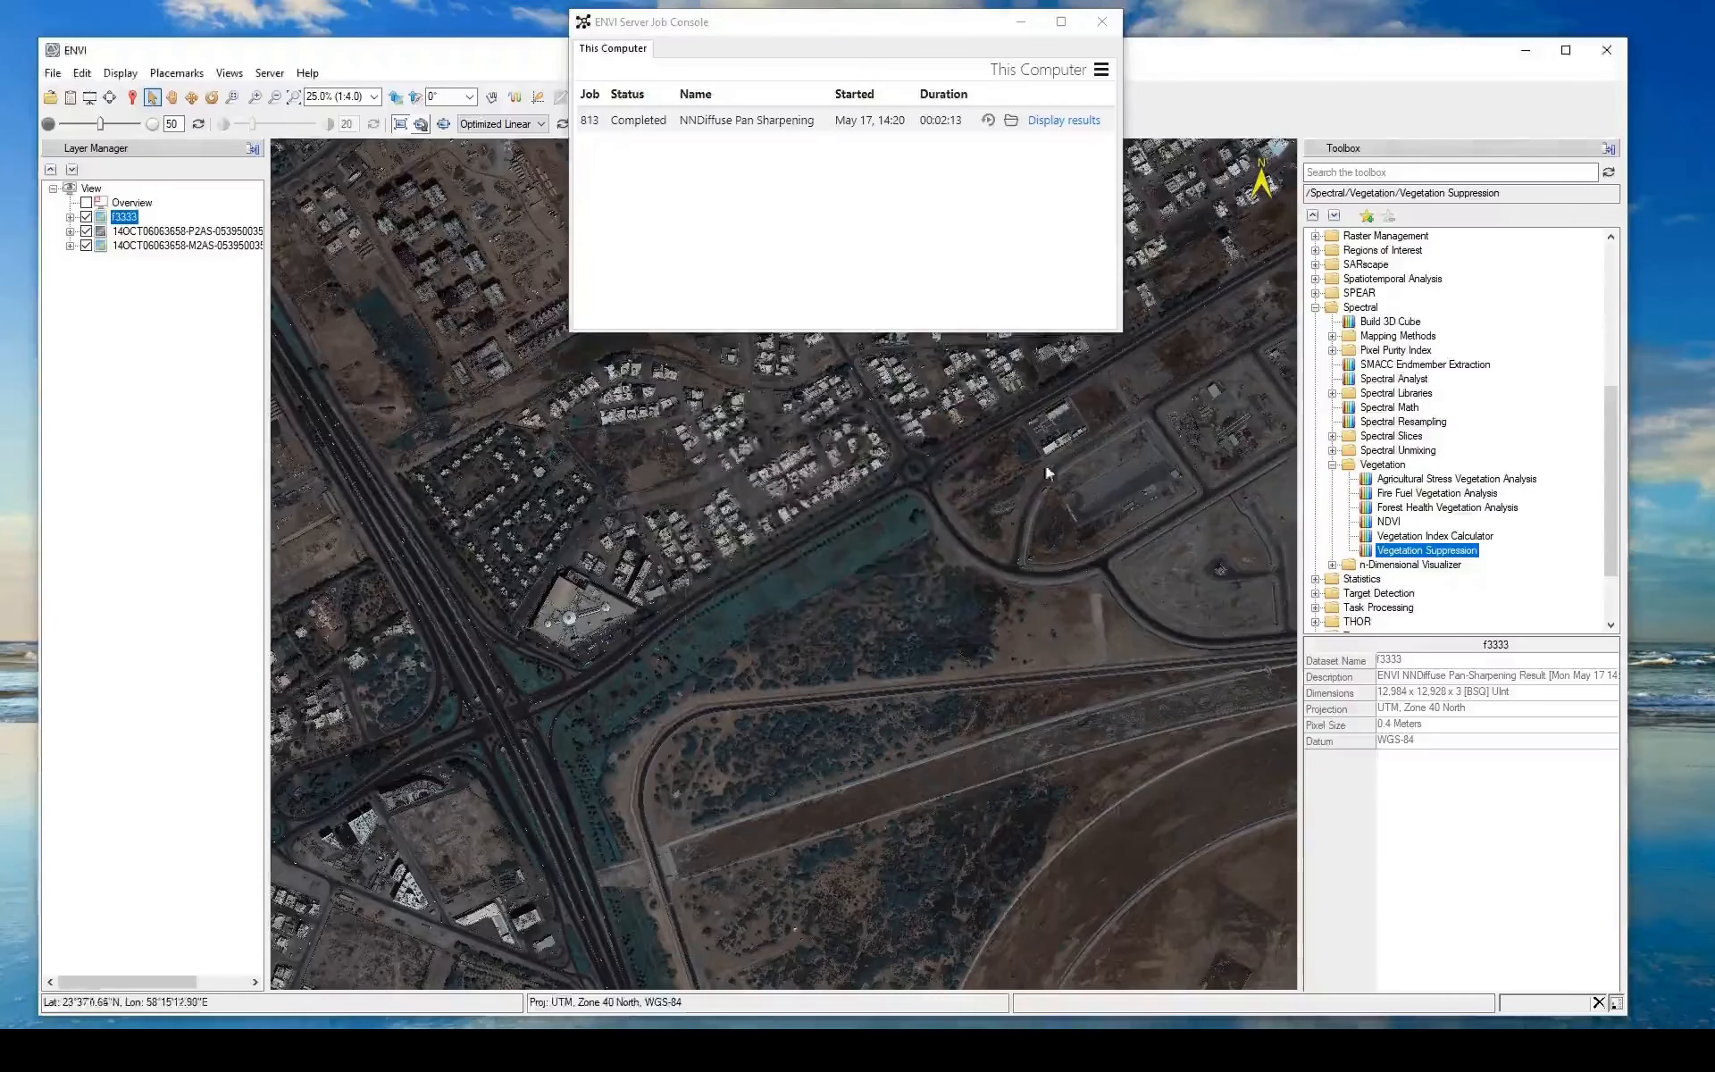
double_click(1418, 537)
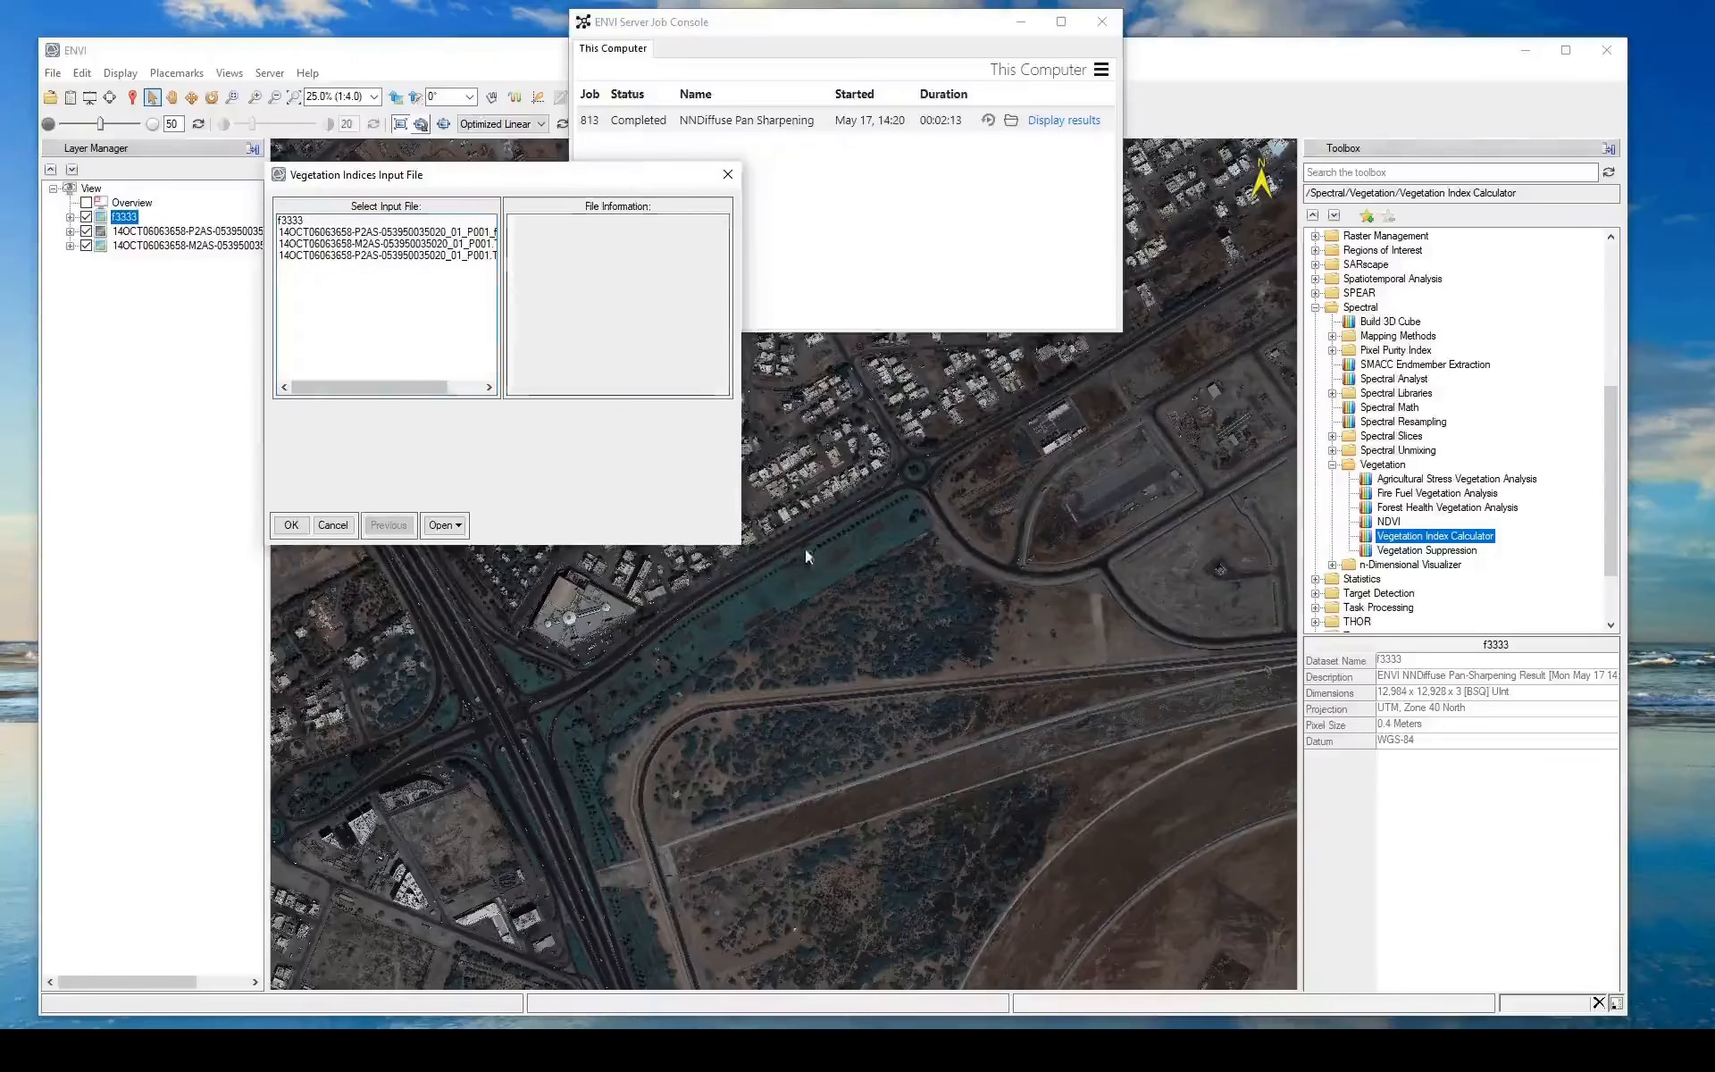
left_click(728, 174)
left_click(1100, 27)
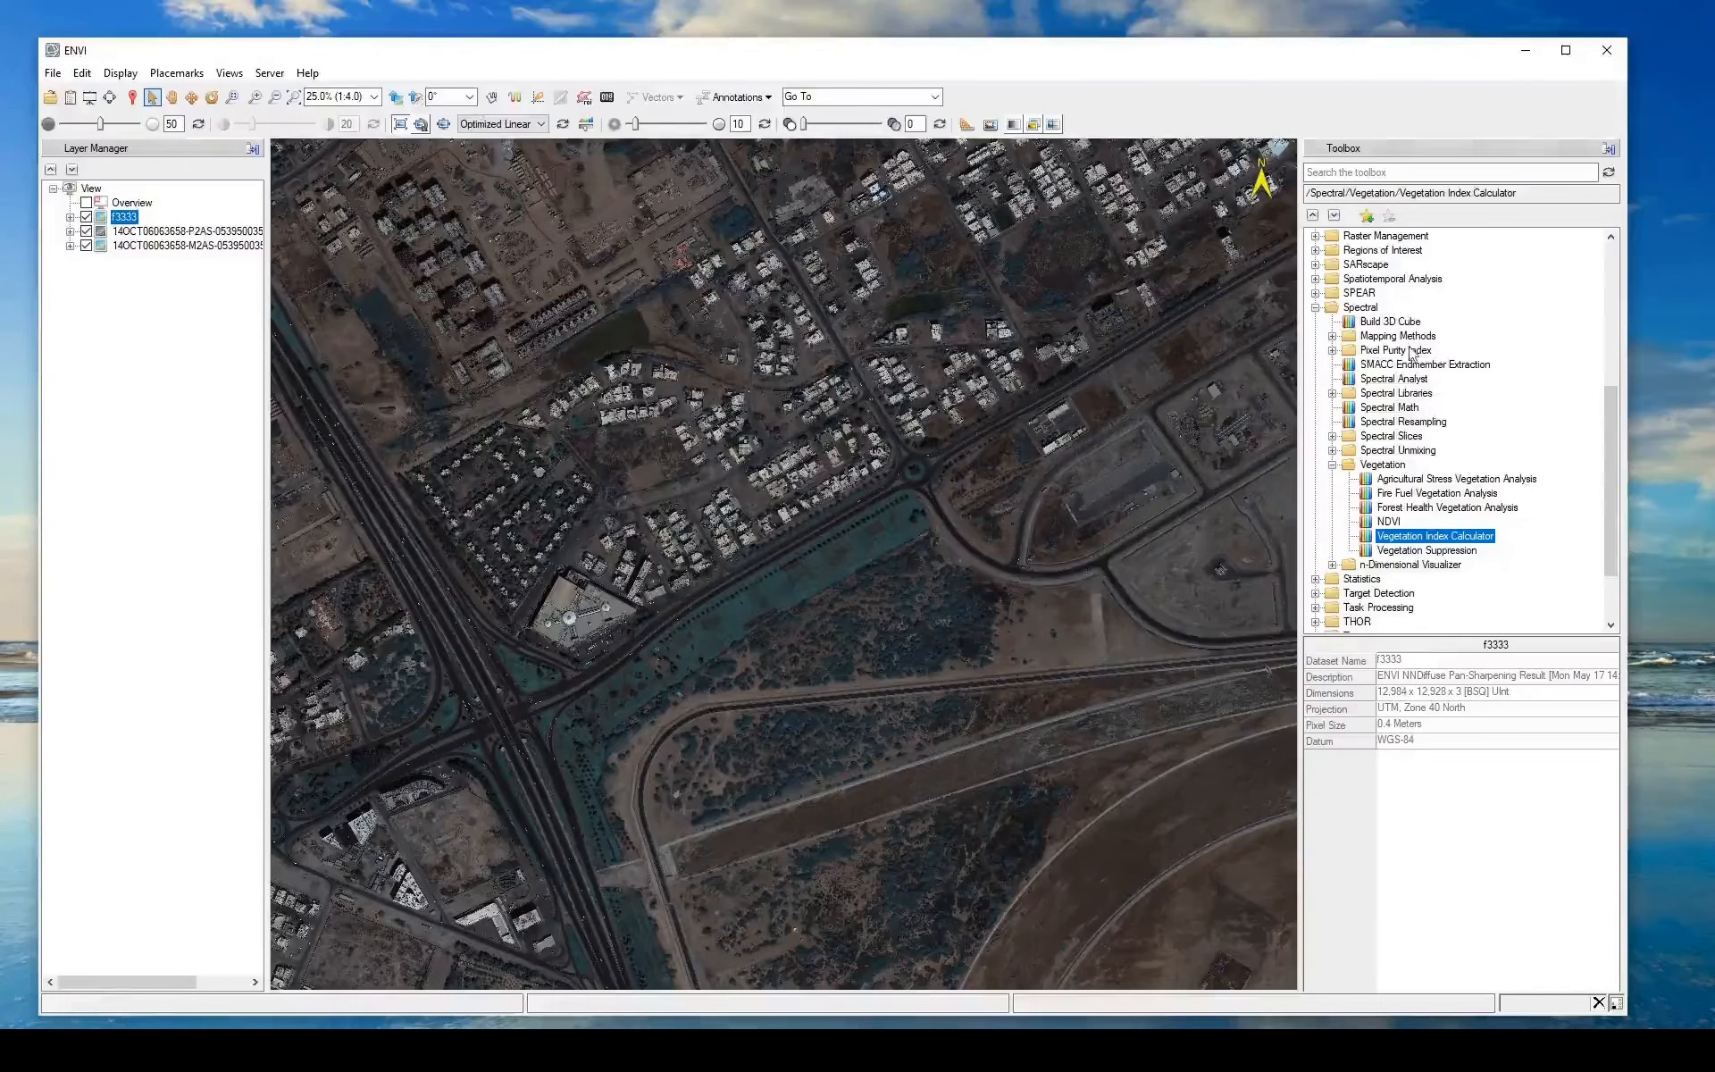
Open the ENVI Modeler, search its tasks for "shar" and add an NNDiffuse Pan Sharpening node to the model
left_click(120, 72)
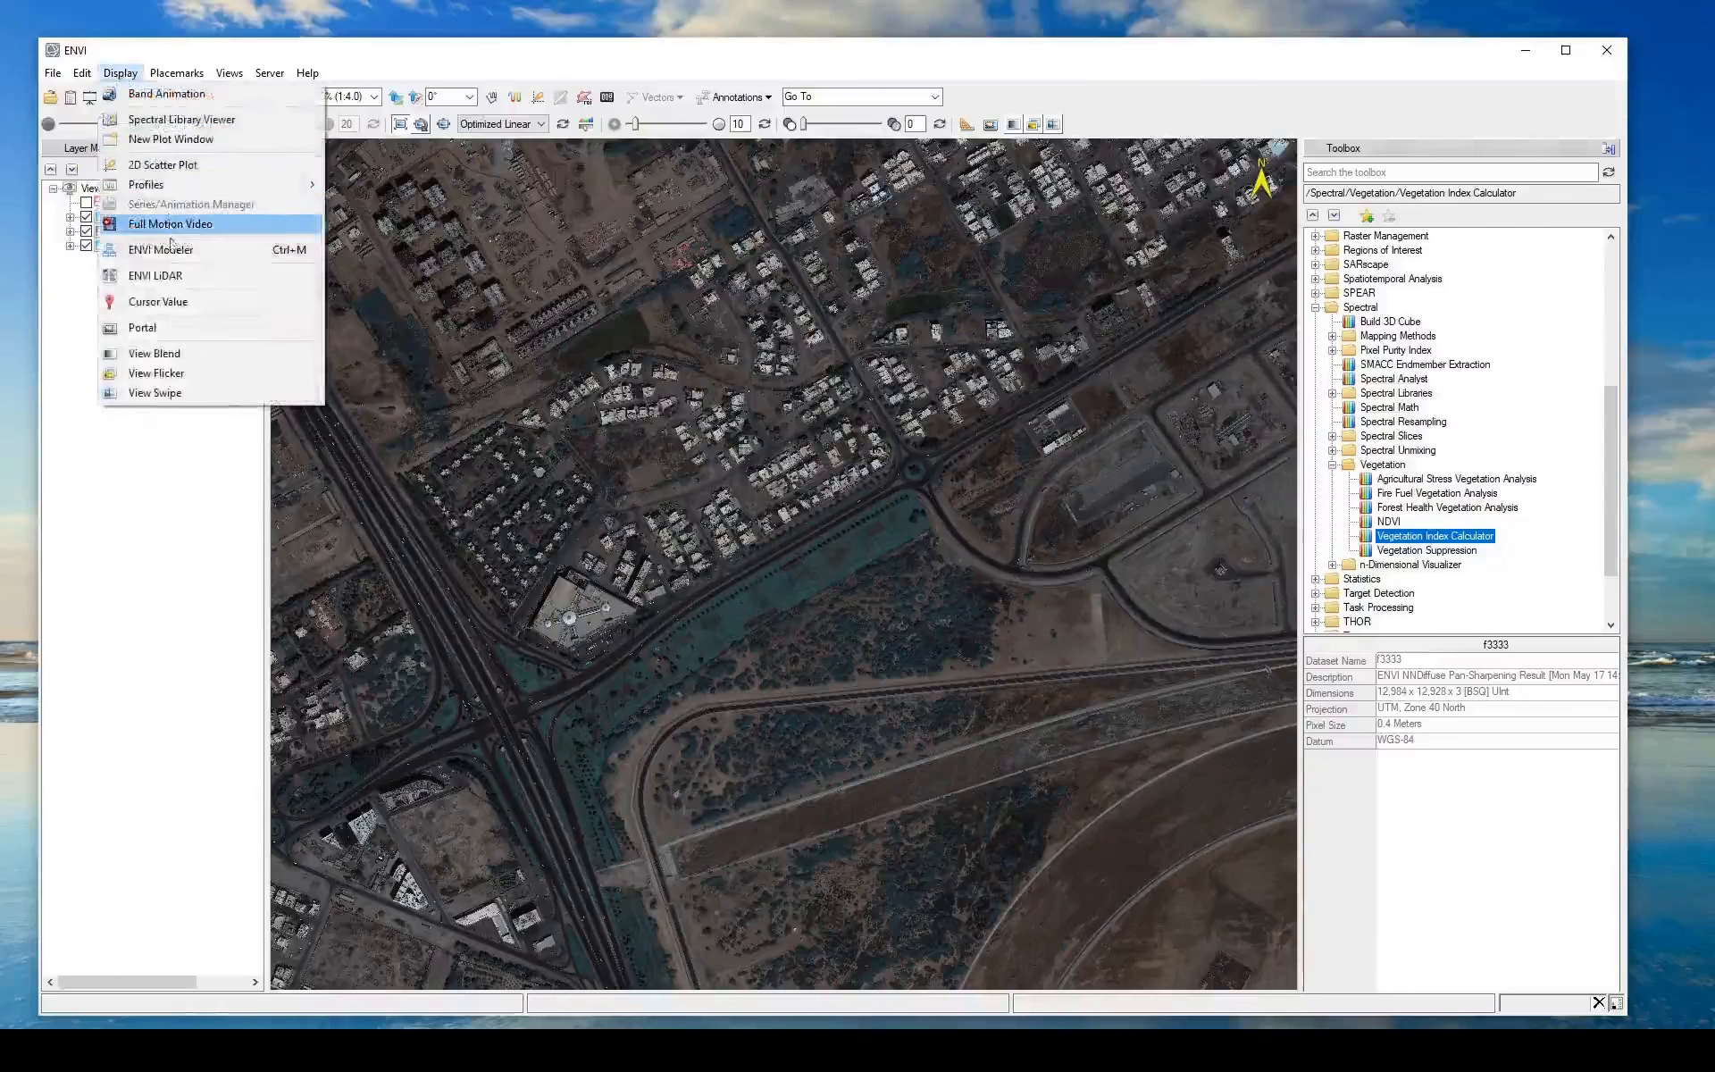
left_click(170, 249)
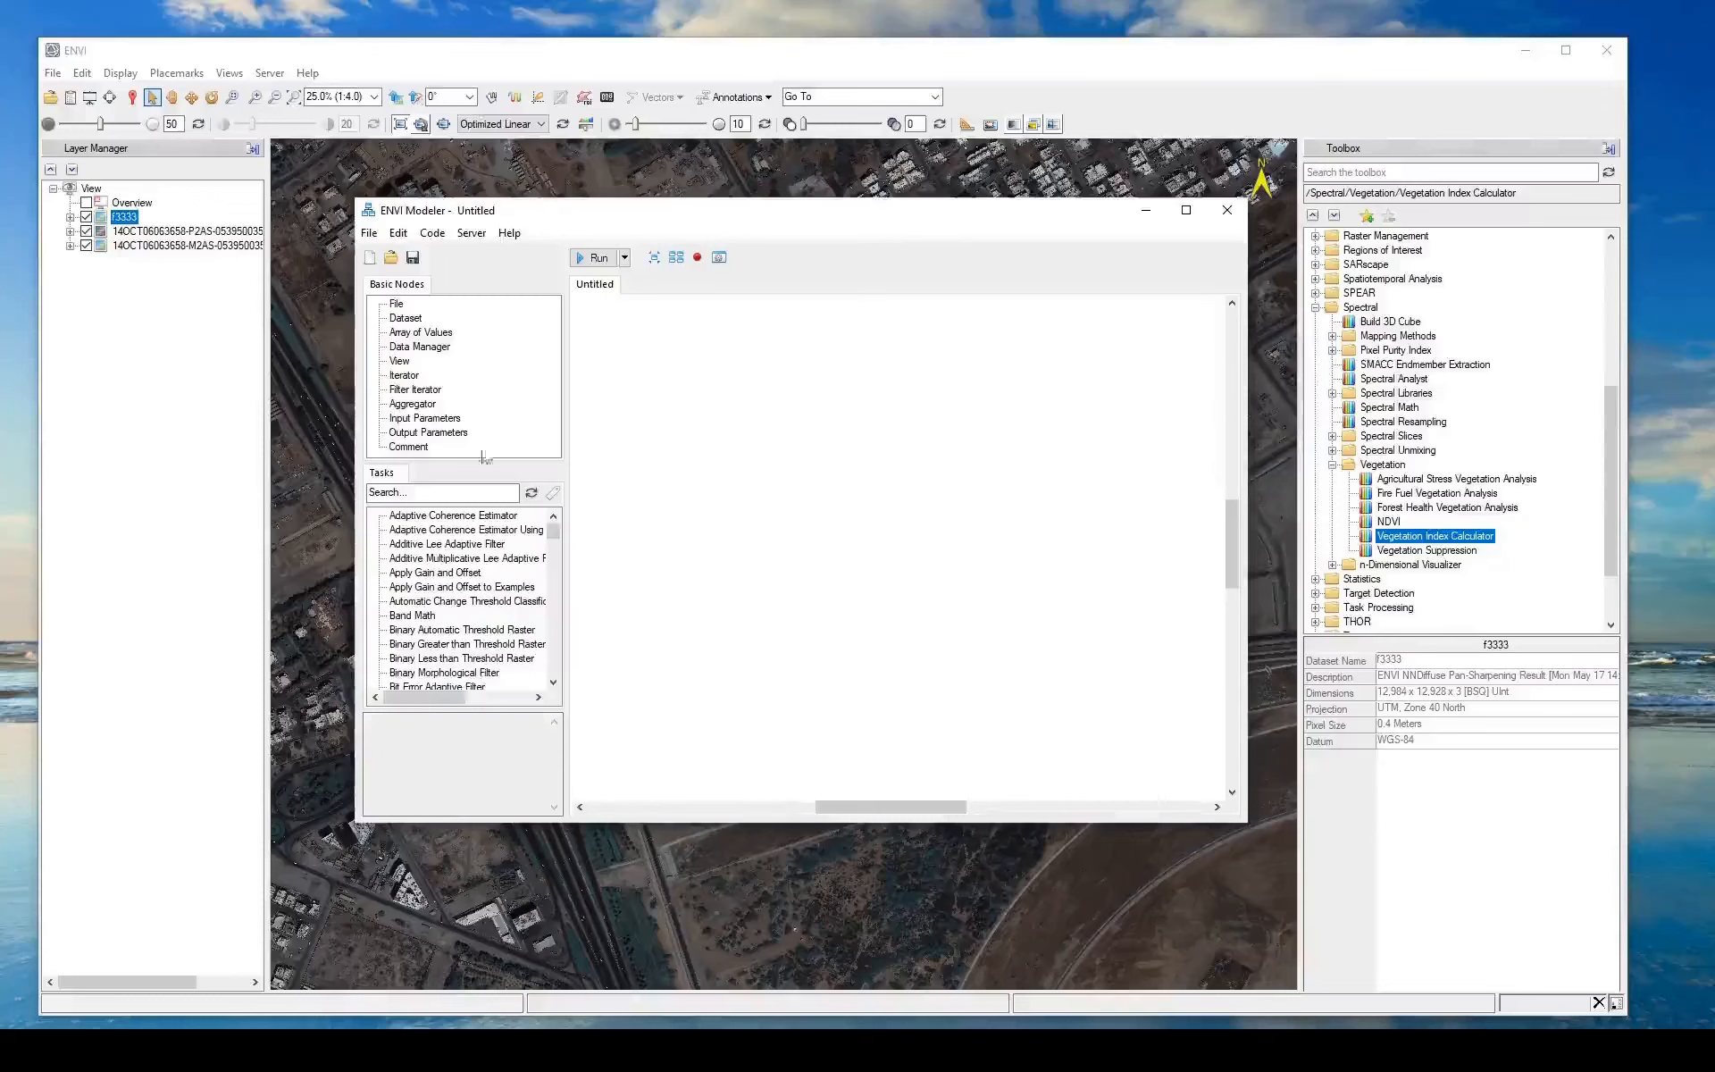
left_click(438, 492)
type("s")
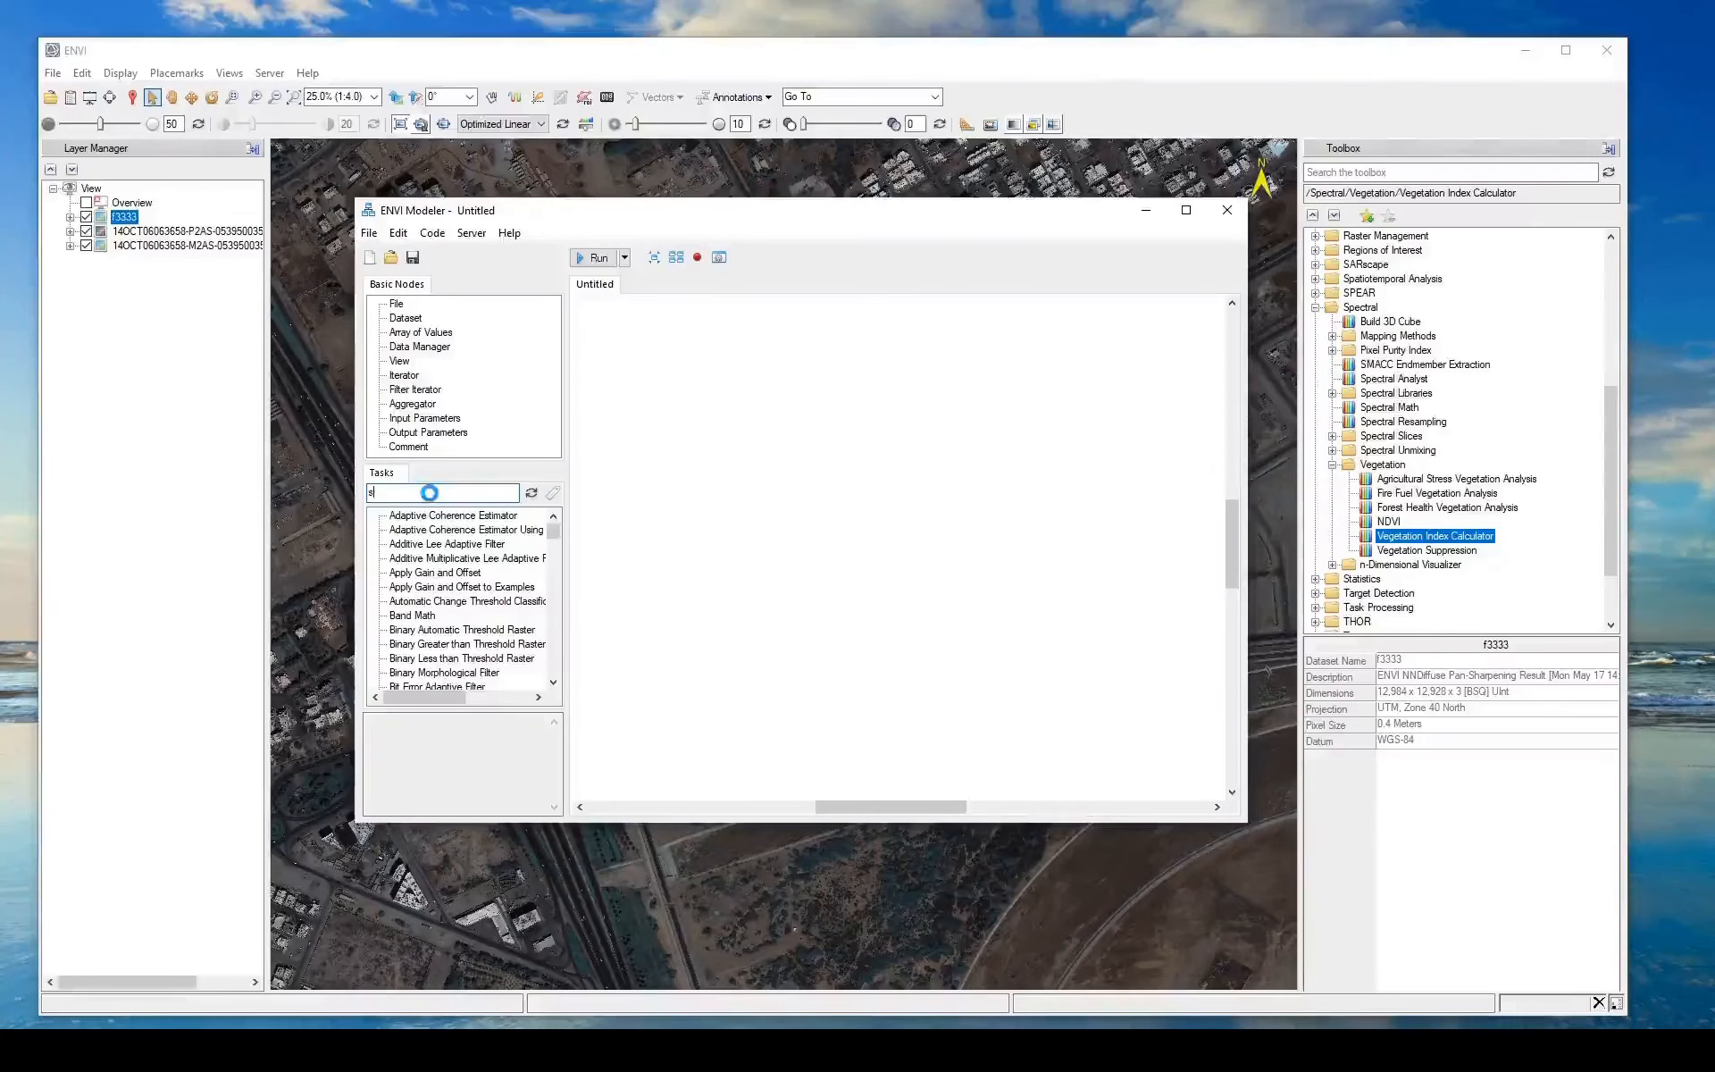
type("har")
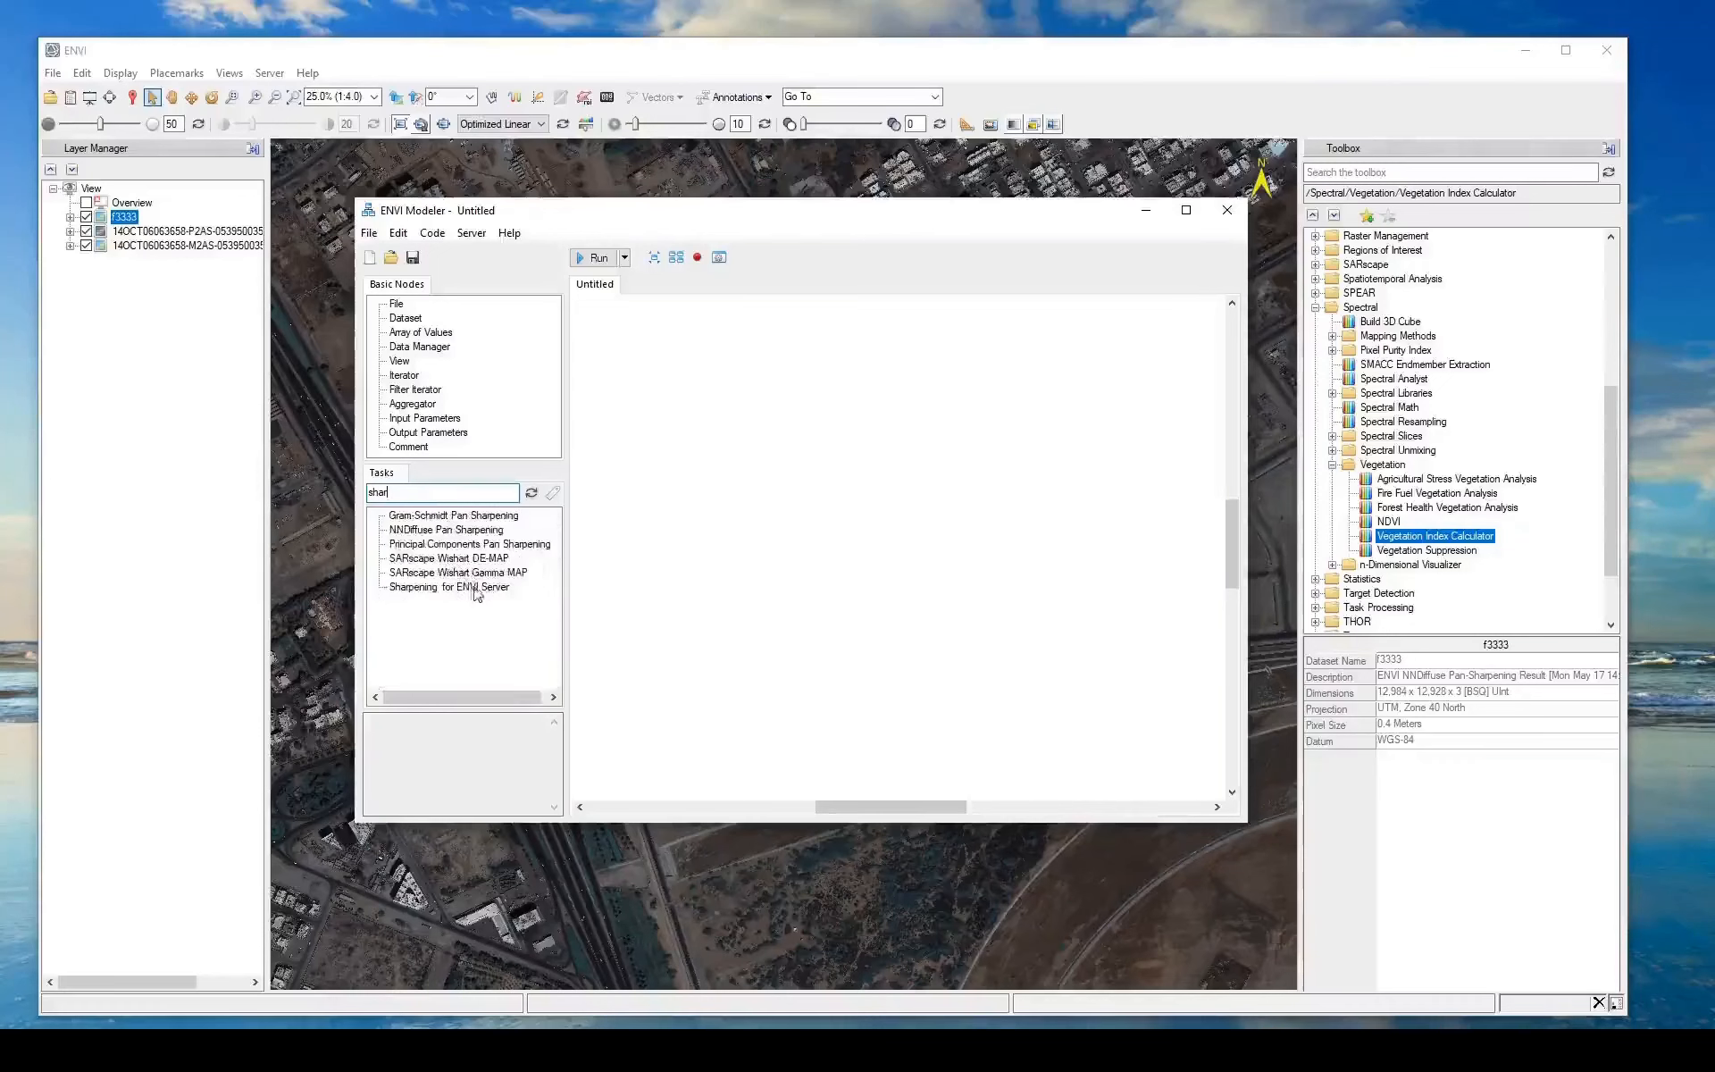
left_click(464, 532)
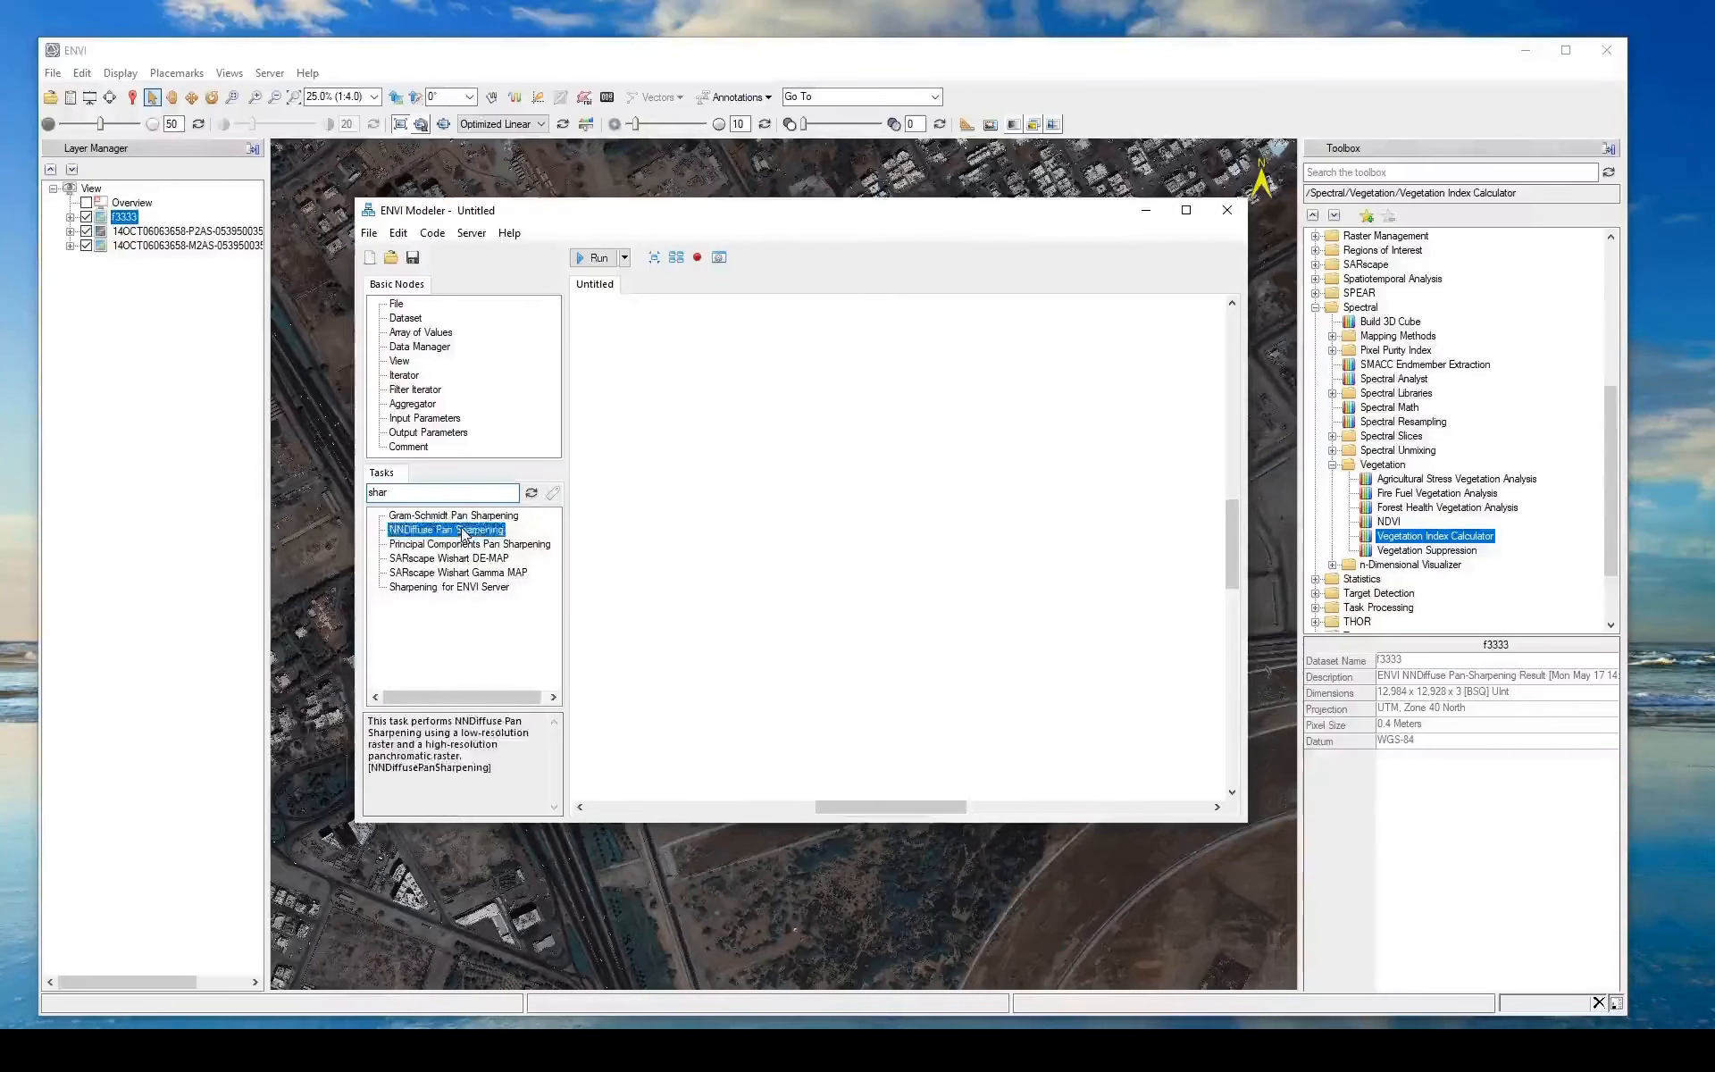
left_click_drag(463, 531, 890, 474)
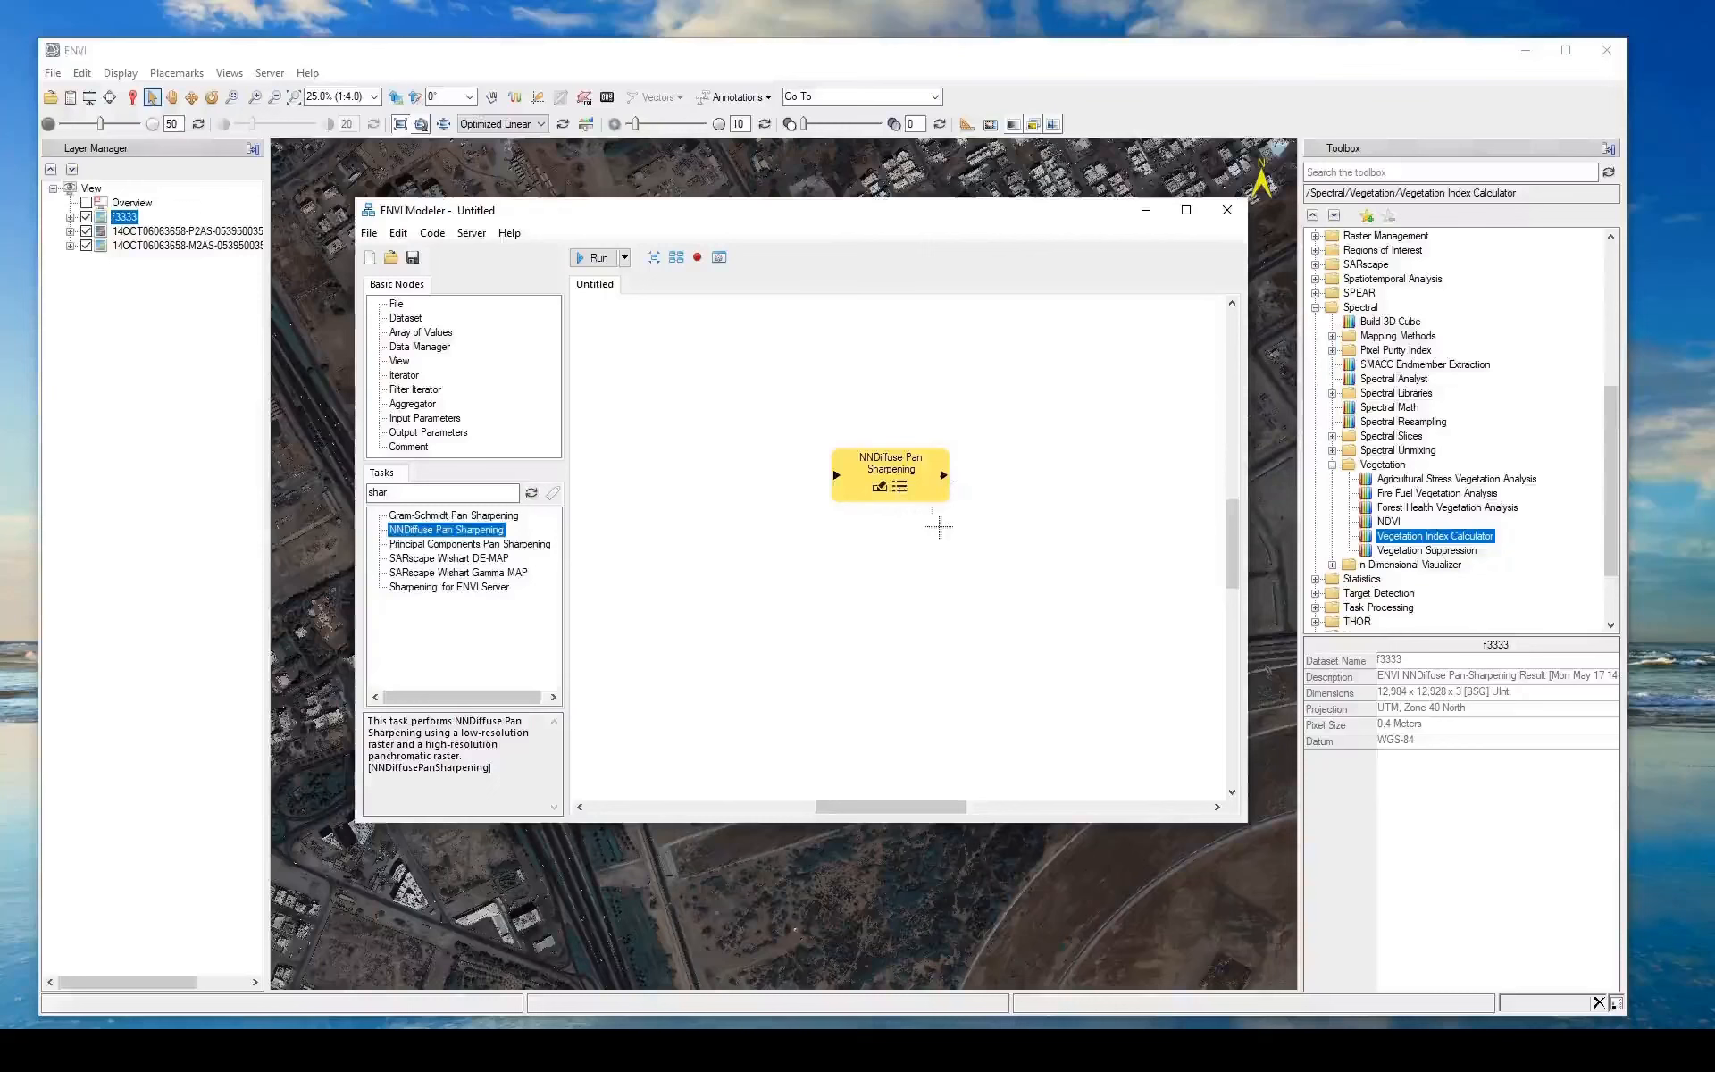
Review the NNDiffuse Pan Sharpening node's parameters without changing them and look at the model's run options
left_click(899, 489)
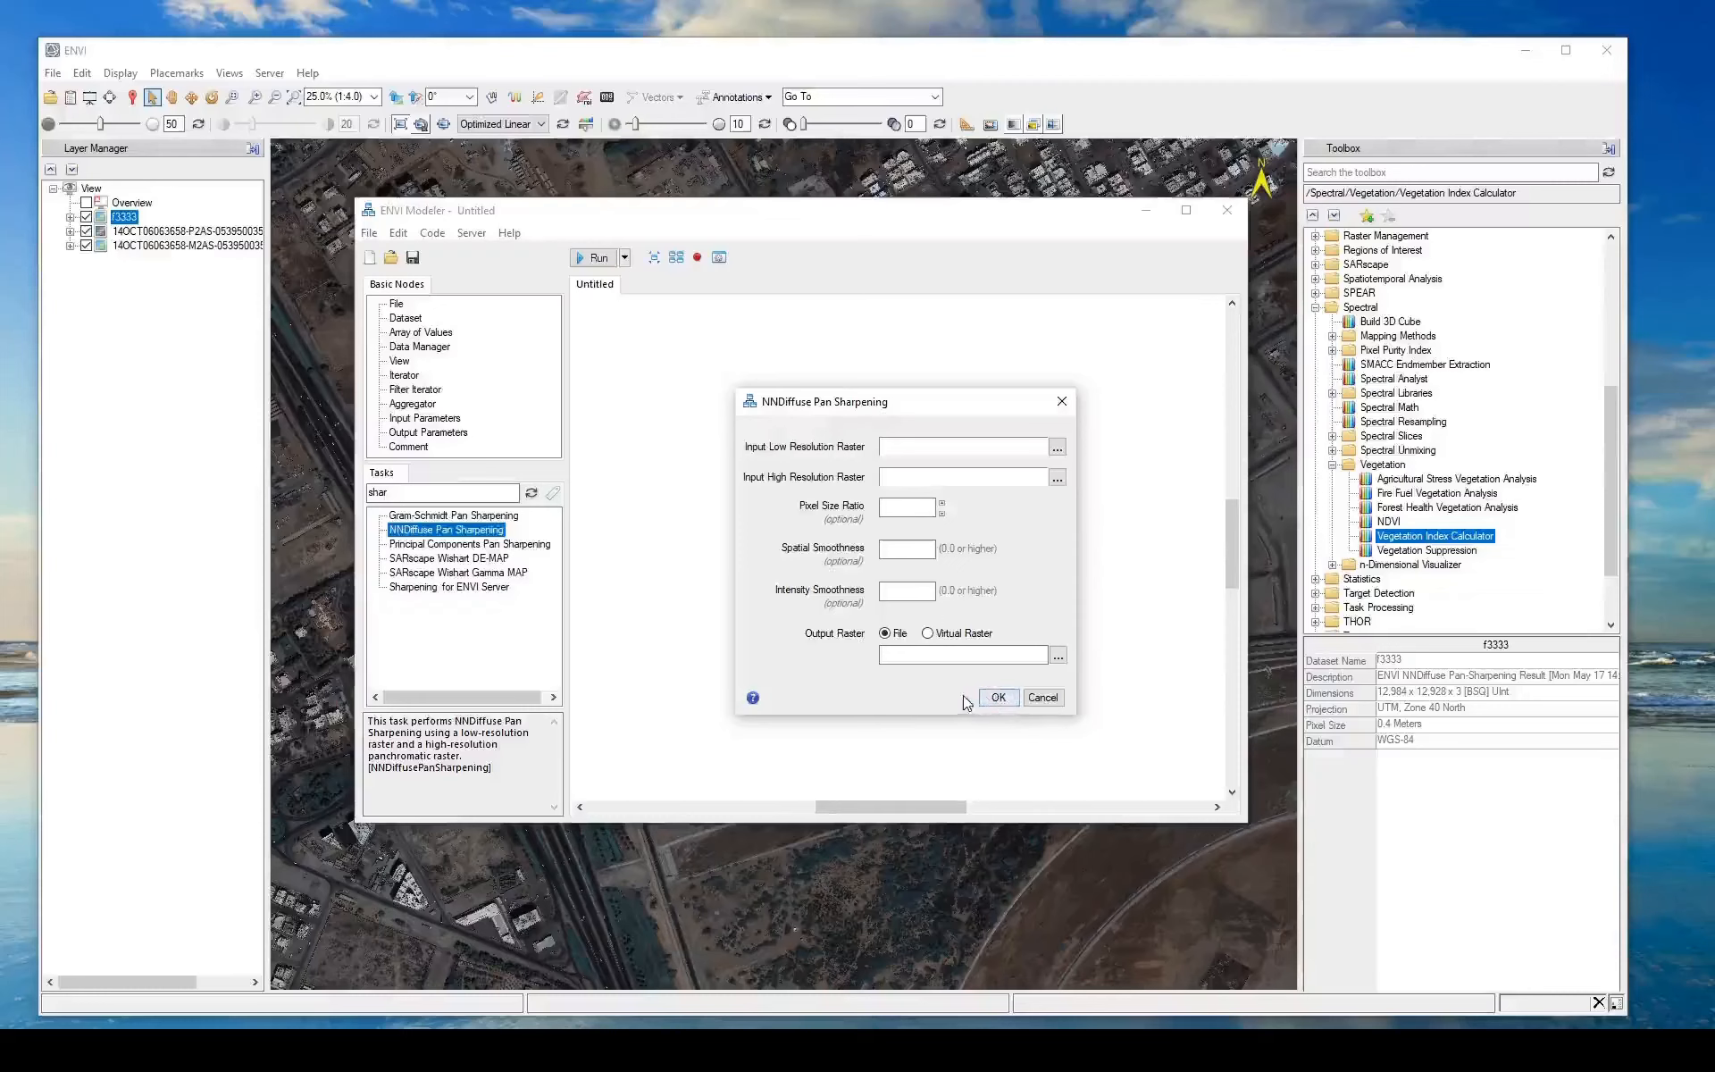
left_click(1041, 697)
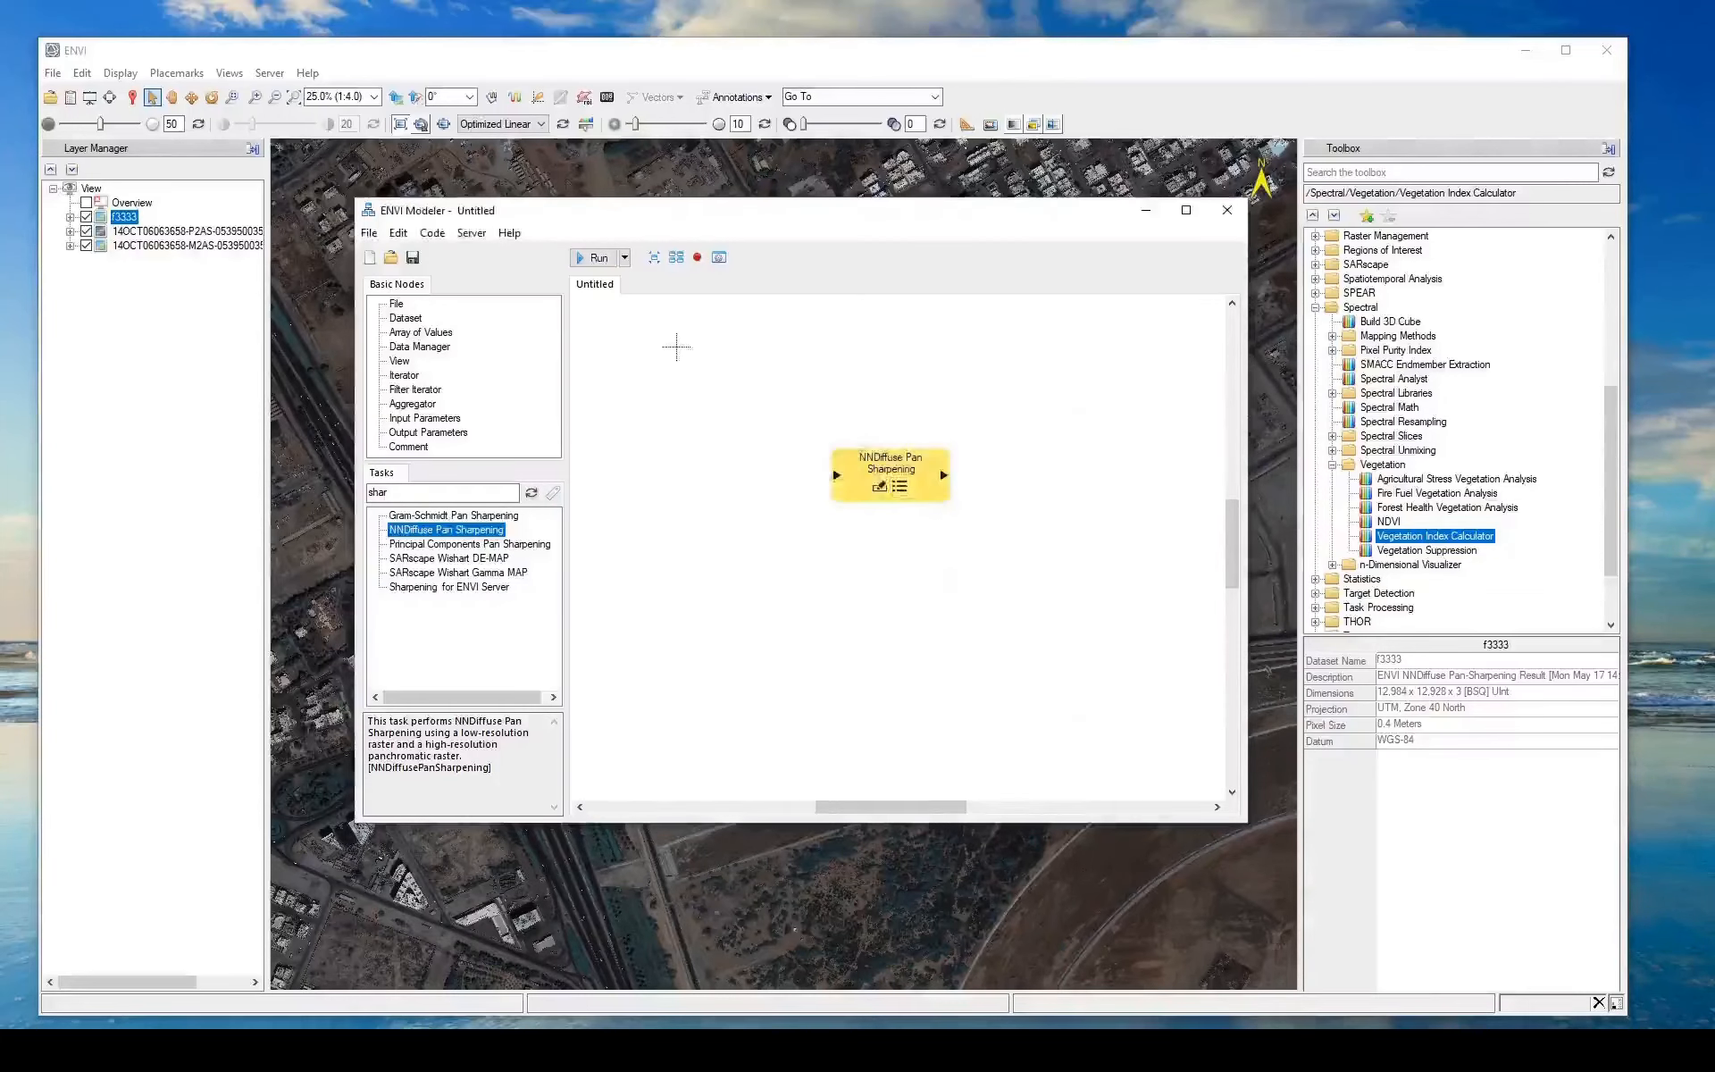
left_click(626, 259)
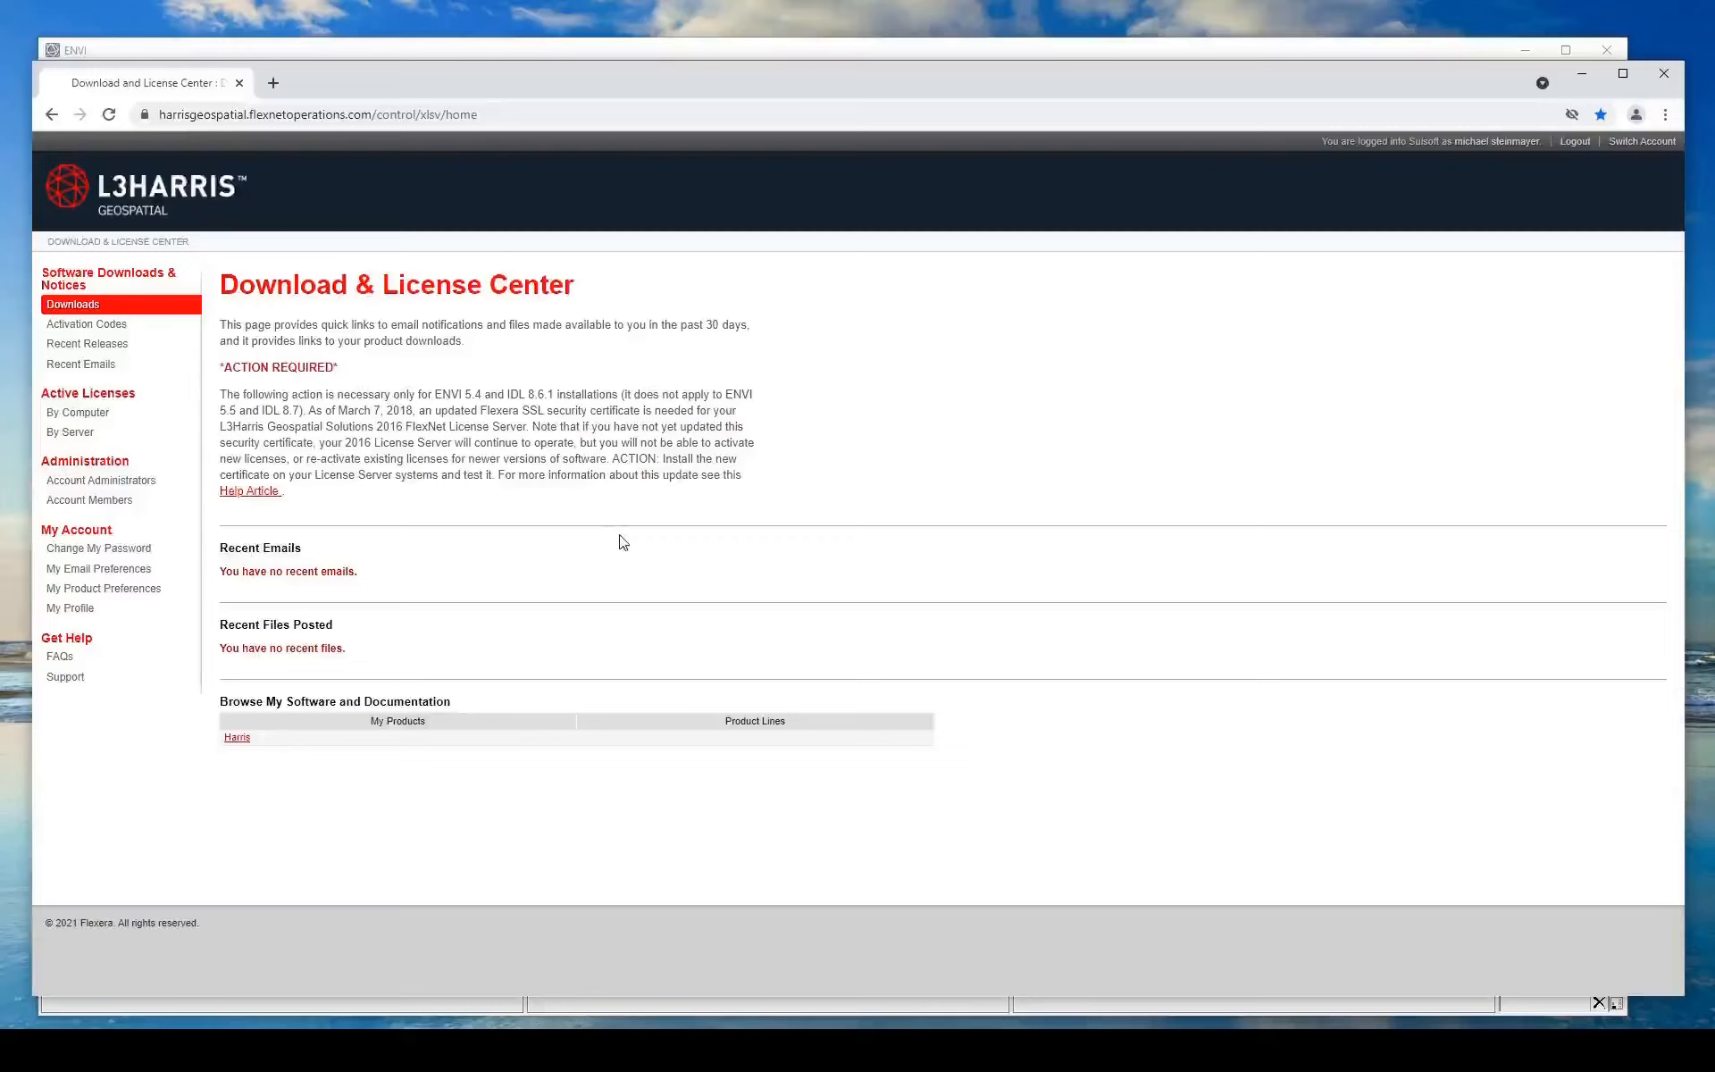
In the browser's Download & License Center, open the GSF product page listed under the Harris products
left_click(237, 739)
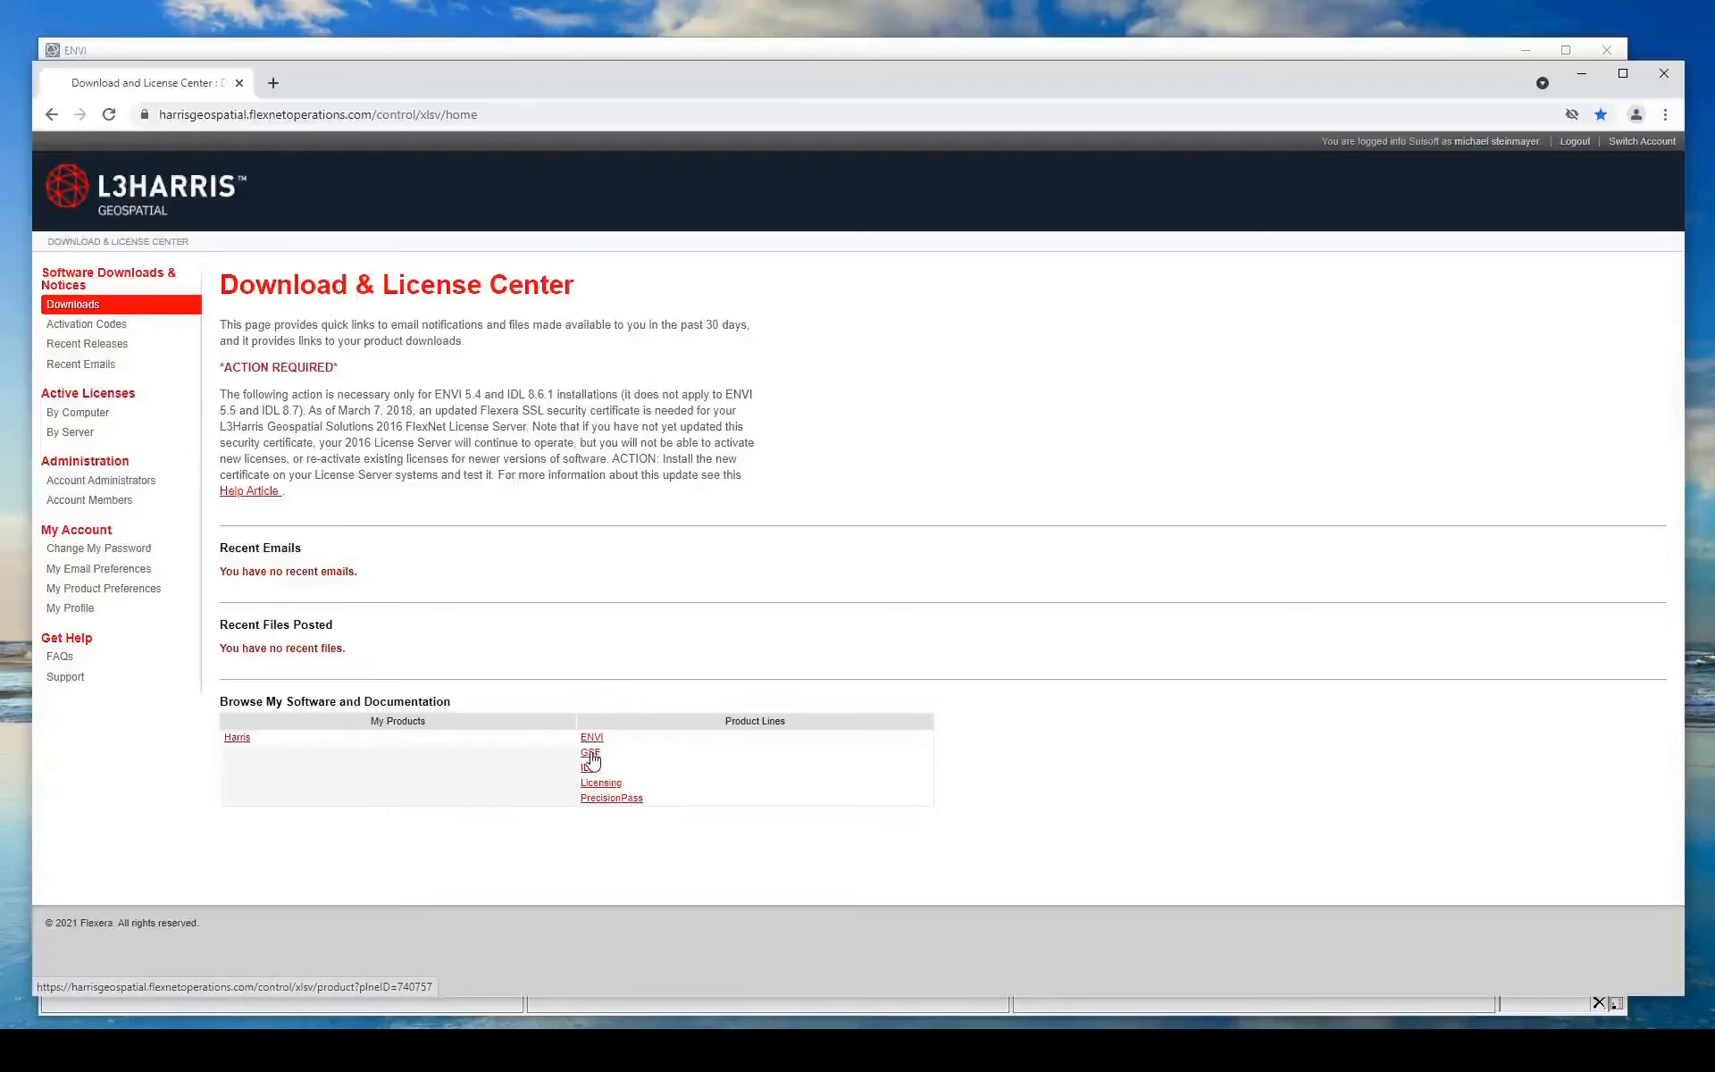
left_click(590, 755)
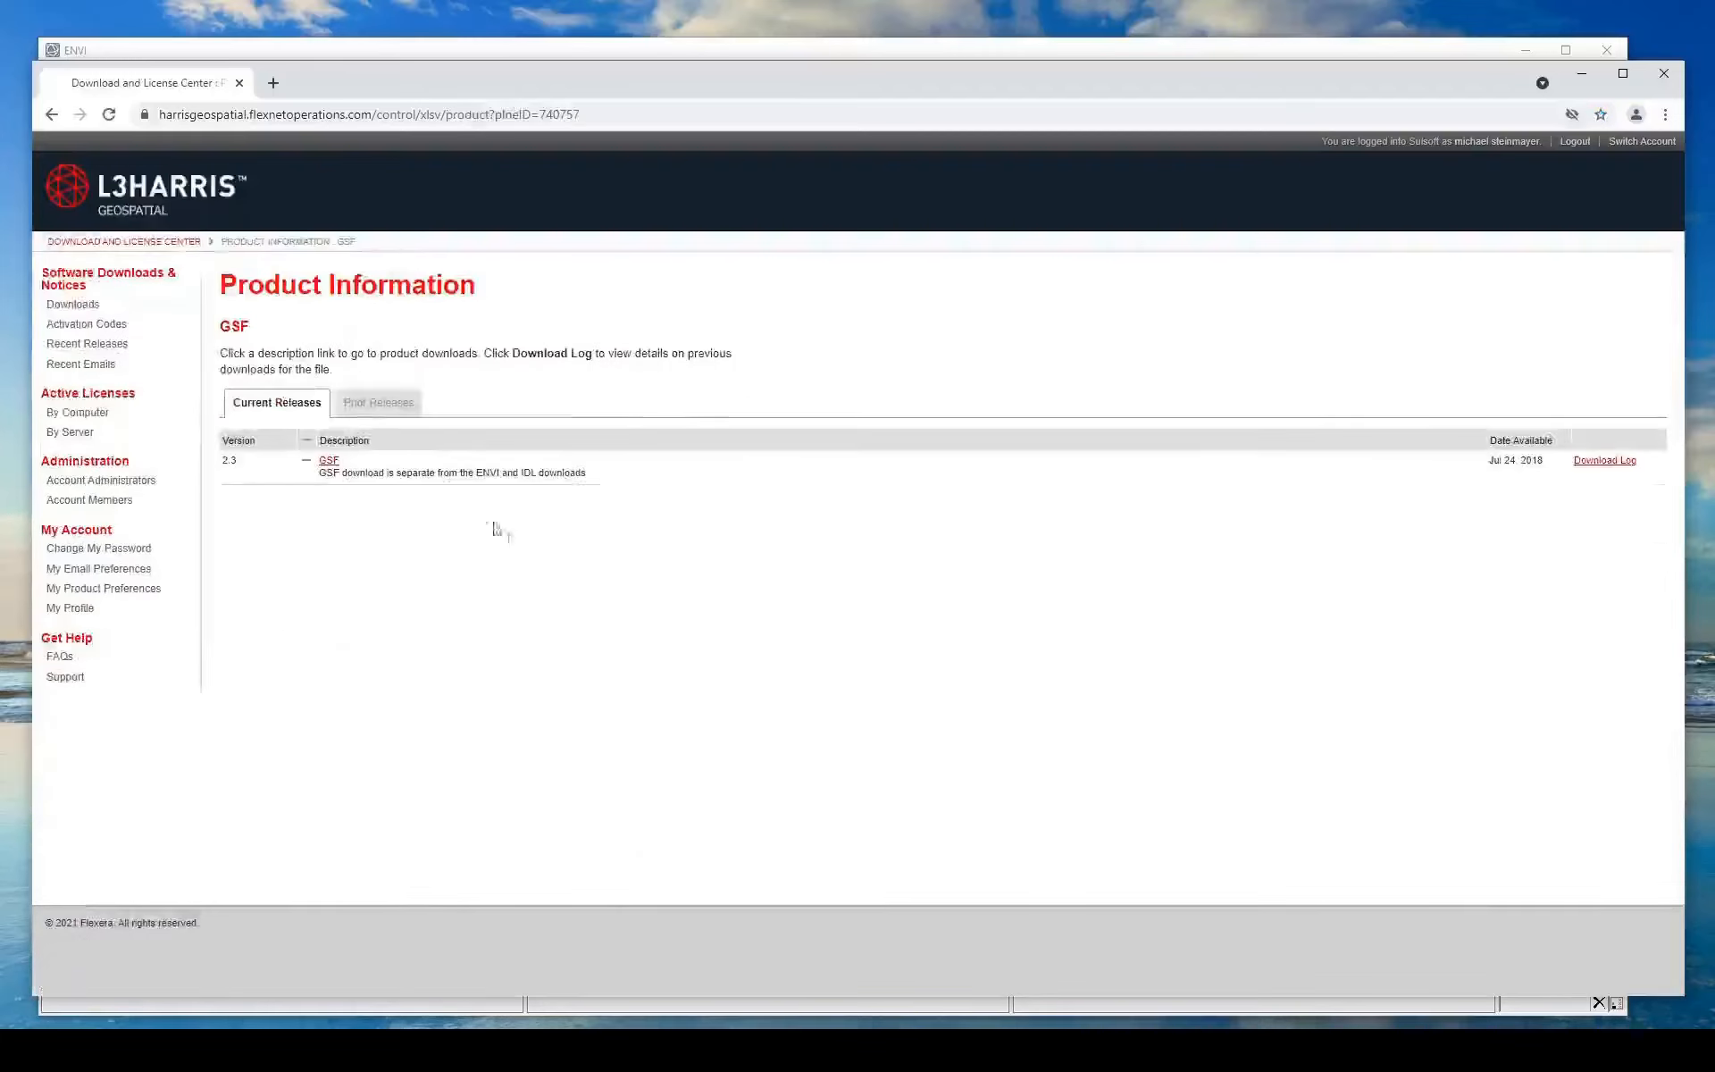
Open the downloads for GSF version 2.3 from the product's current releases
left_click(328, 461)
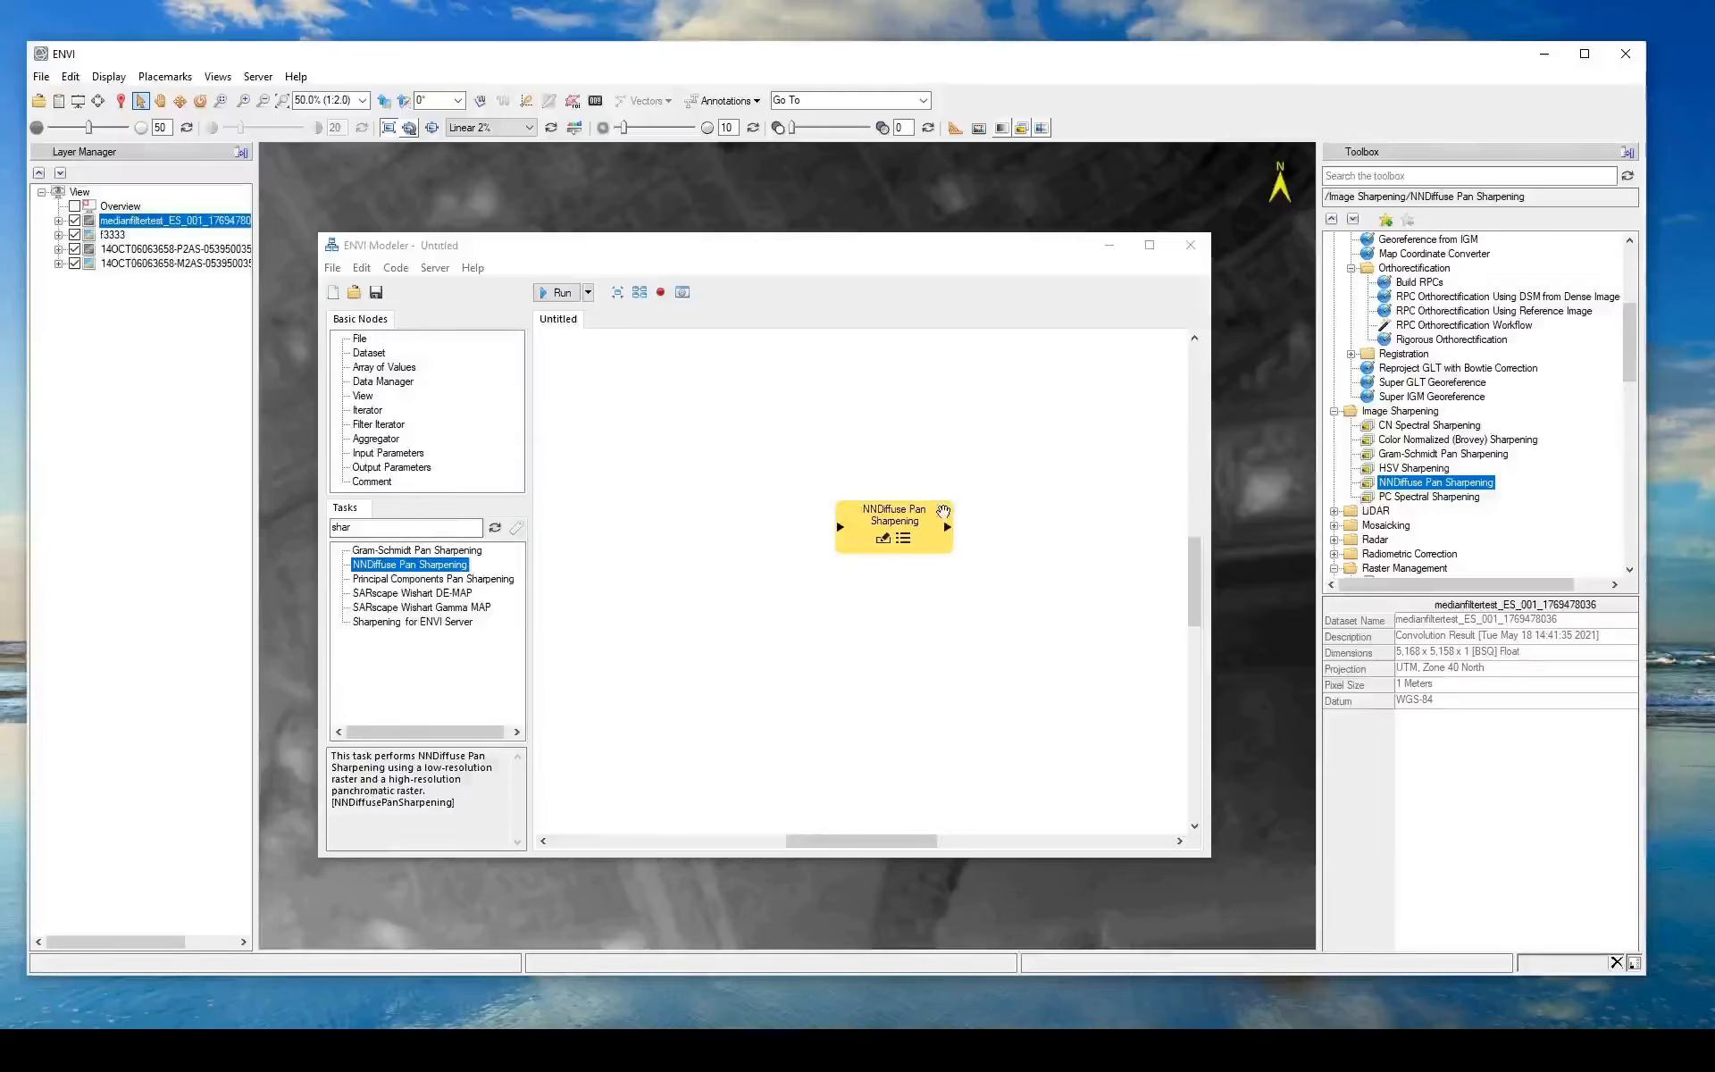
Narrow the ENVI window to fit the ENVISERVERS.txt notes beside it, and start adding an ENVI server from the Modeler
left_click_drag(1646, 487, 1372, 506)
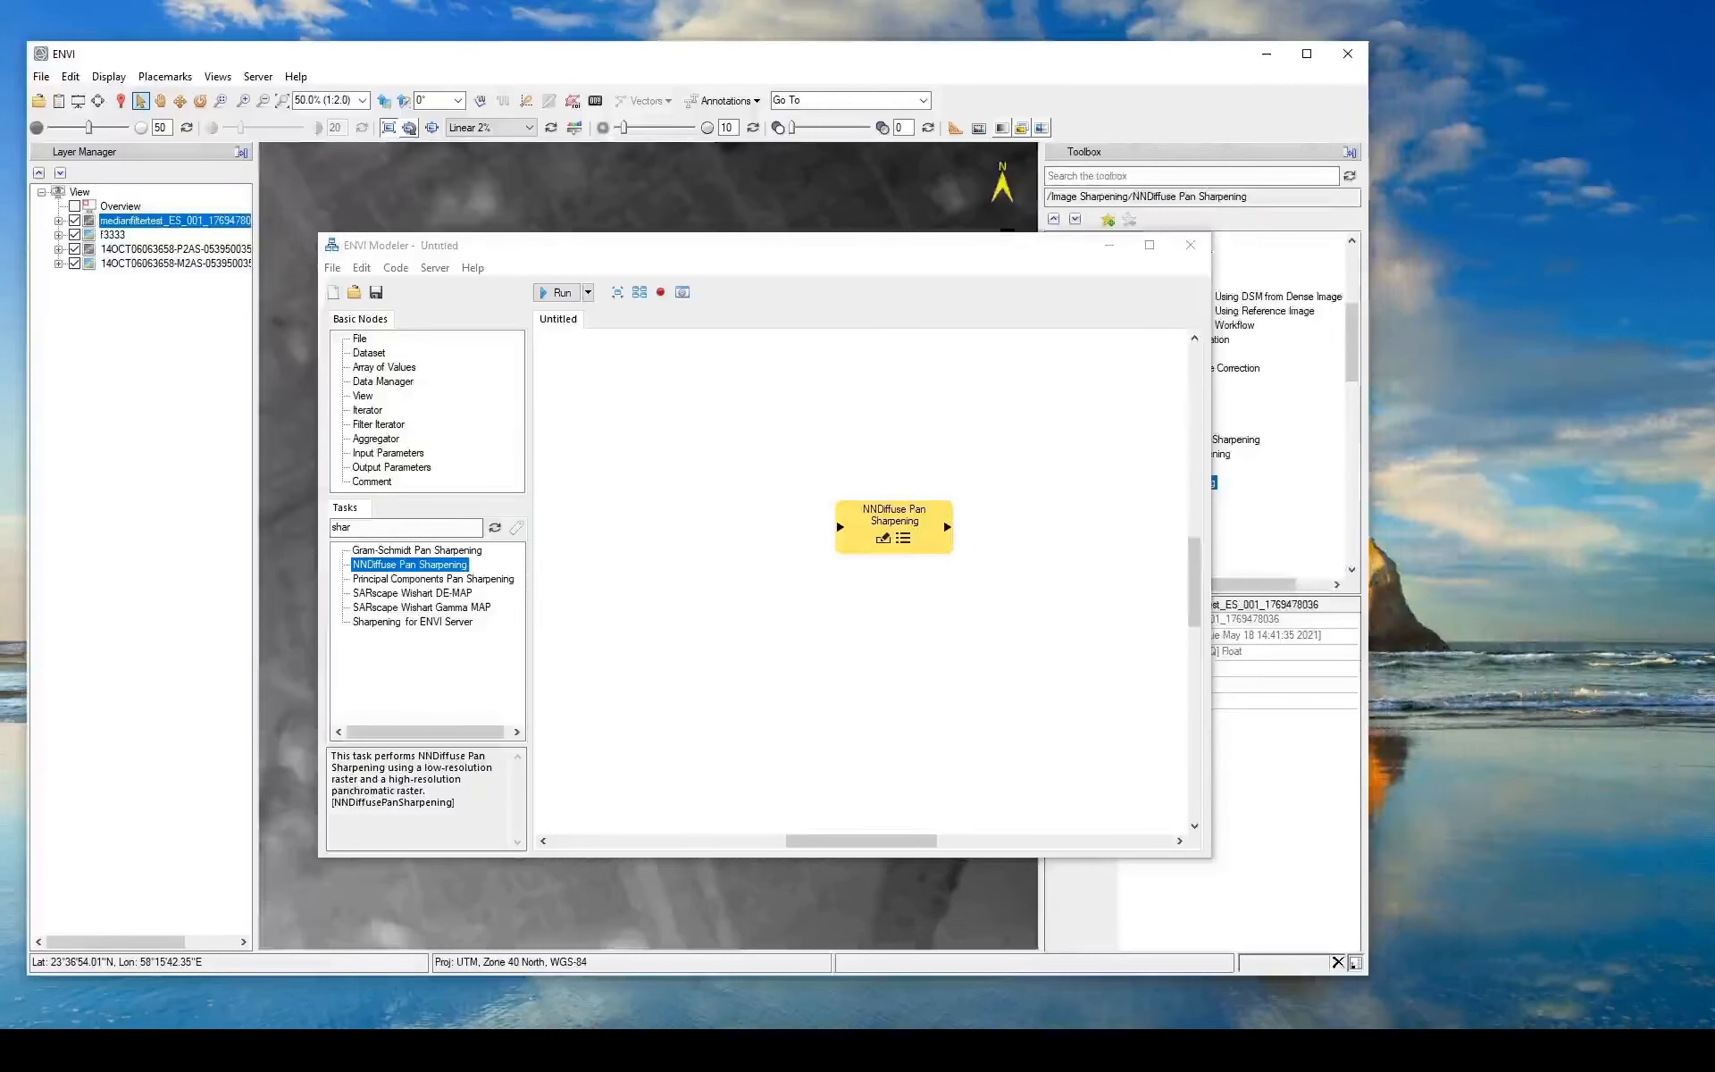
left_click_drag(1714, 295, 1565, 184)
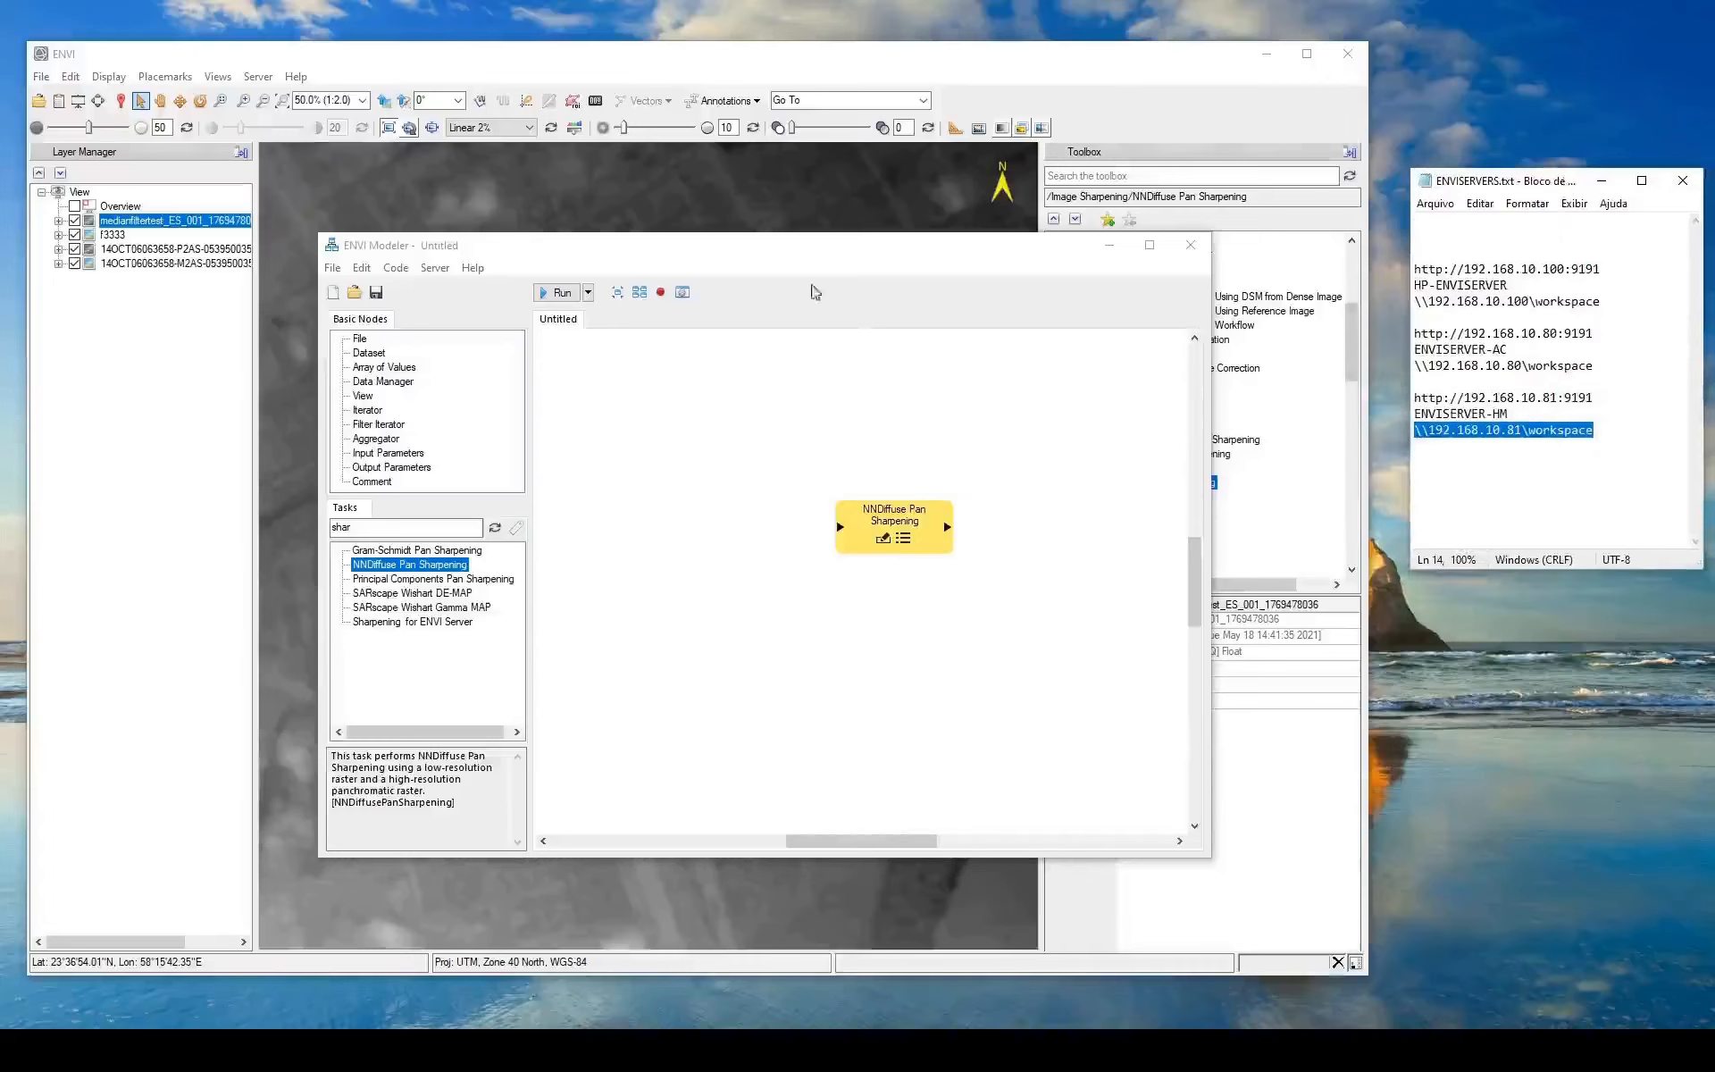
left_click(435, 268)
left_click(475, 287)
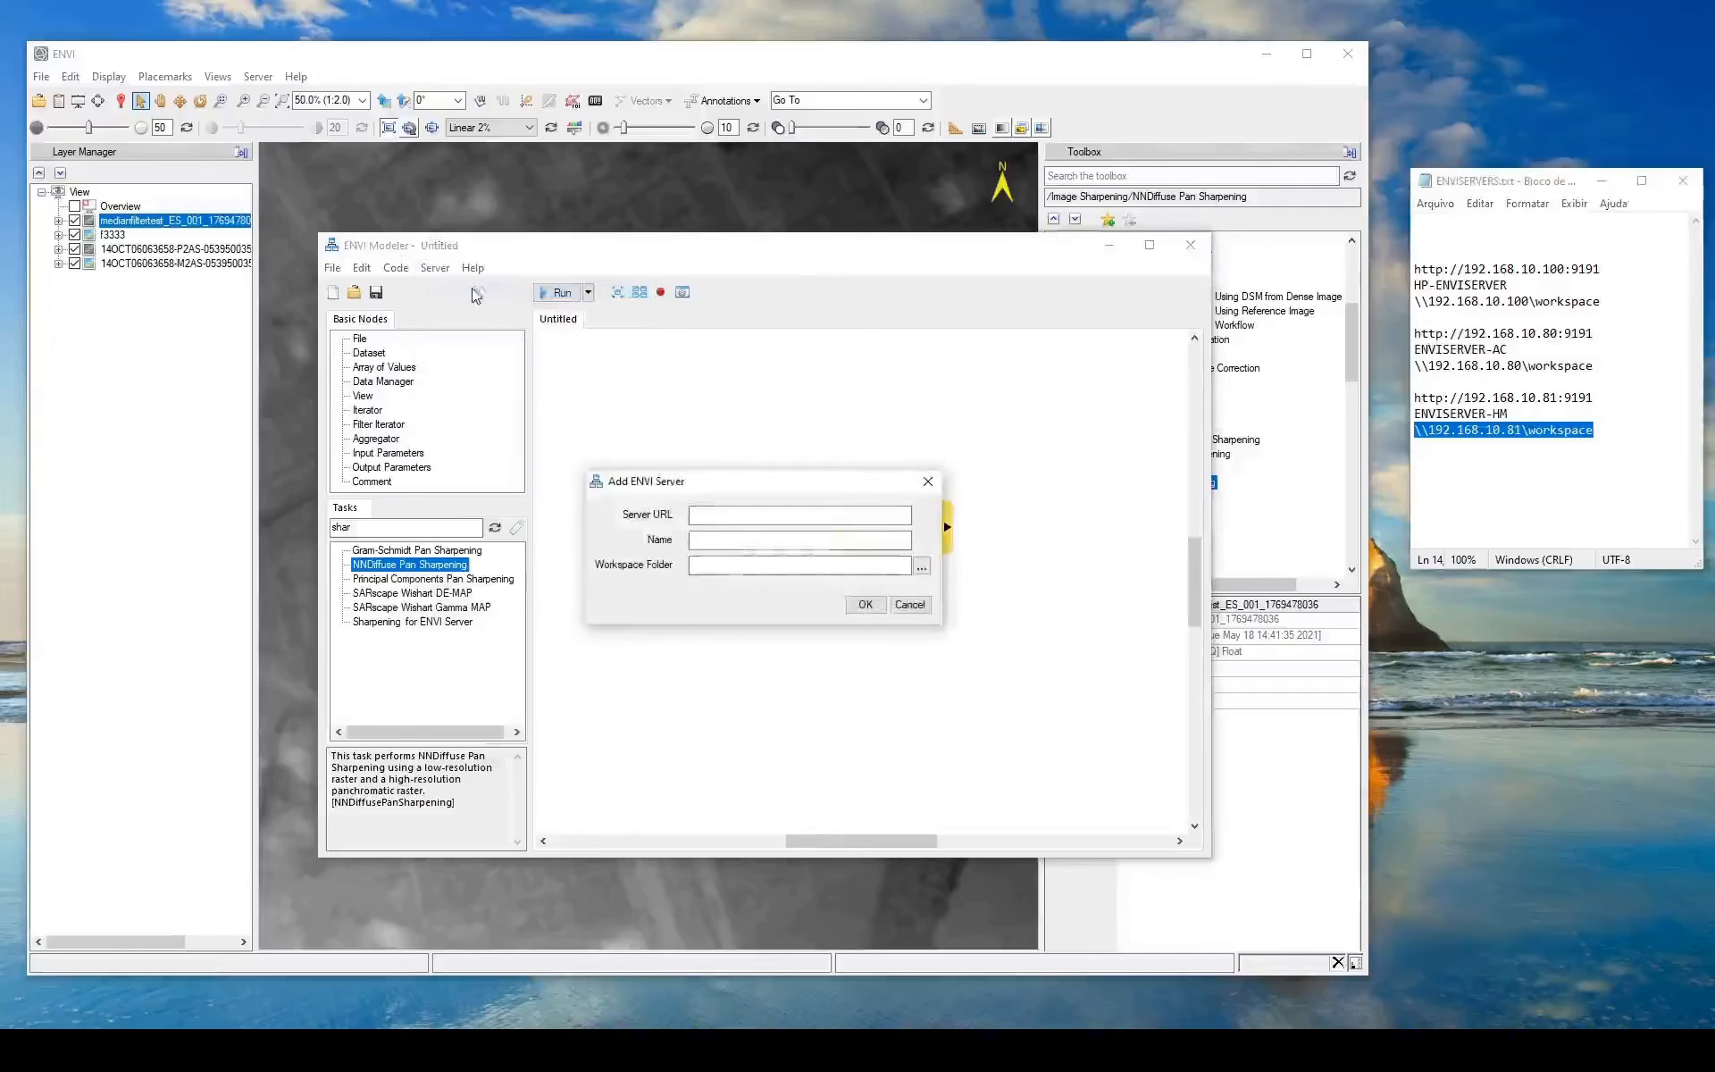
left_click_drag(782, 486, 869, 426)
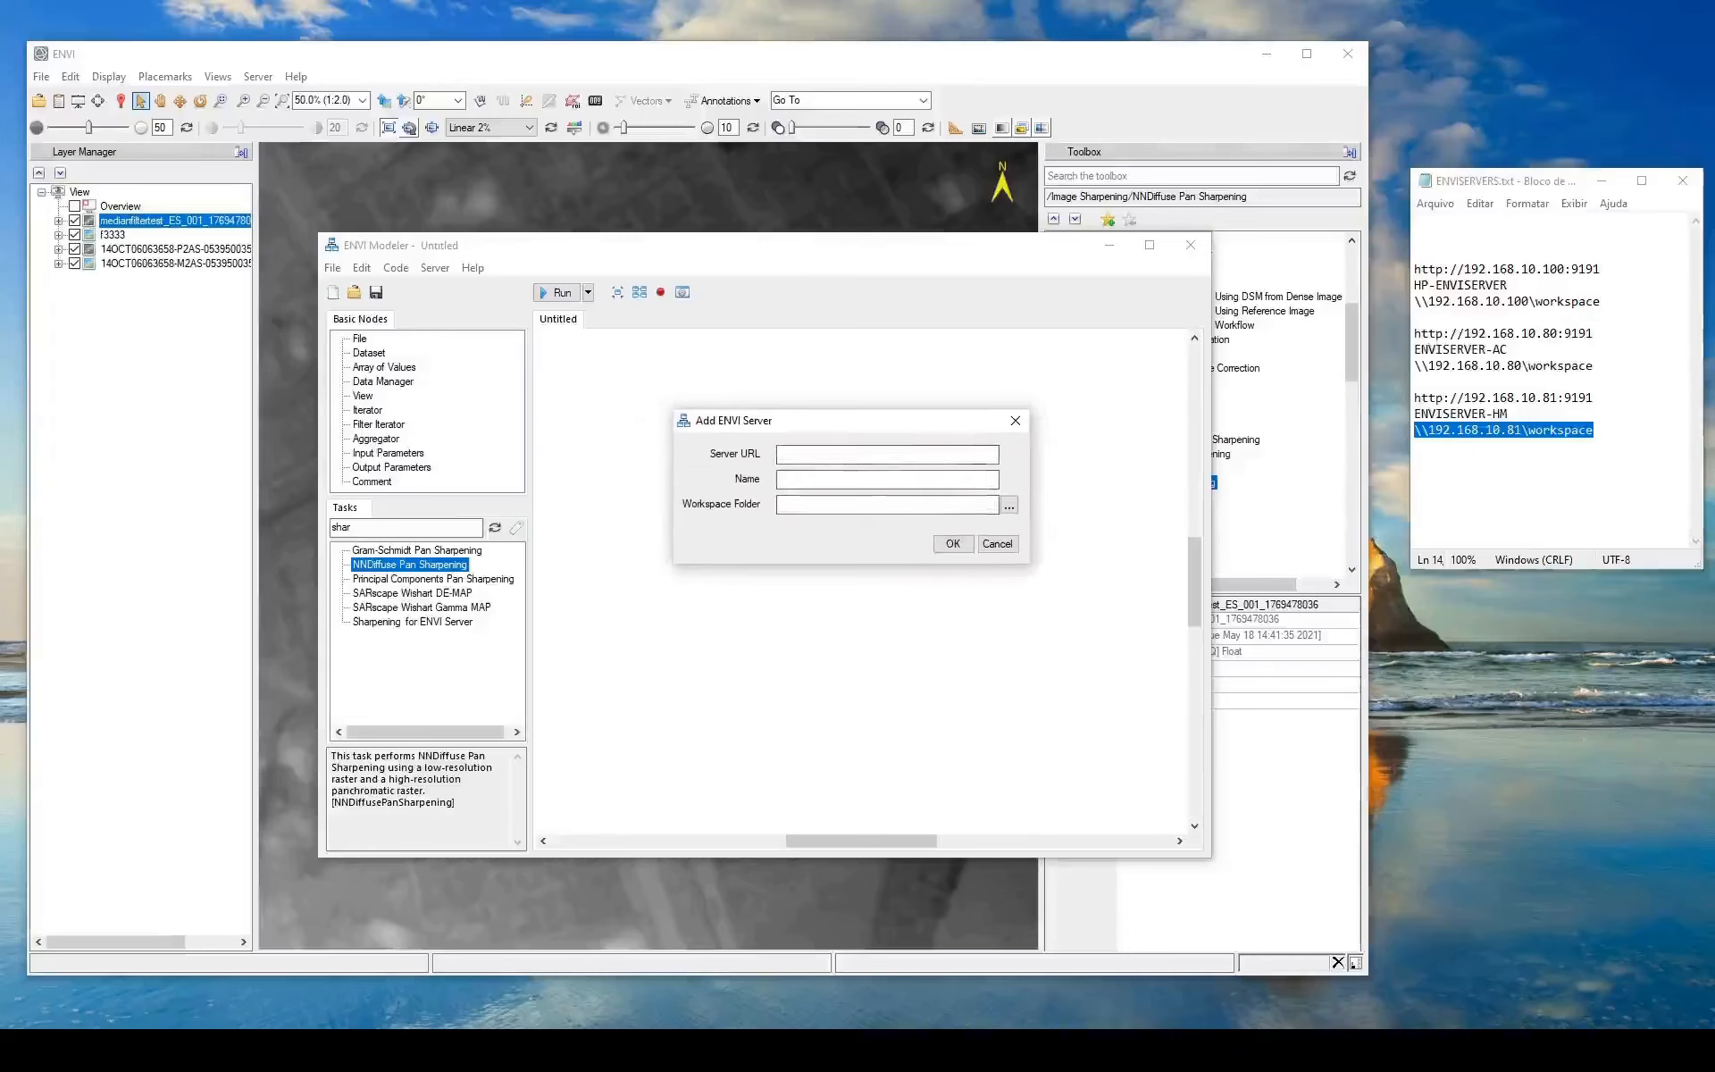
left_click_drag(1601, 269, 1415, 269)
key("ctrl+c")
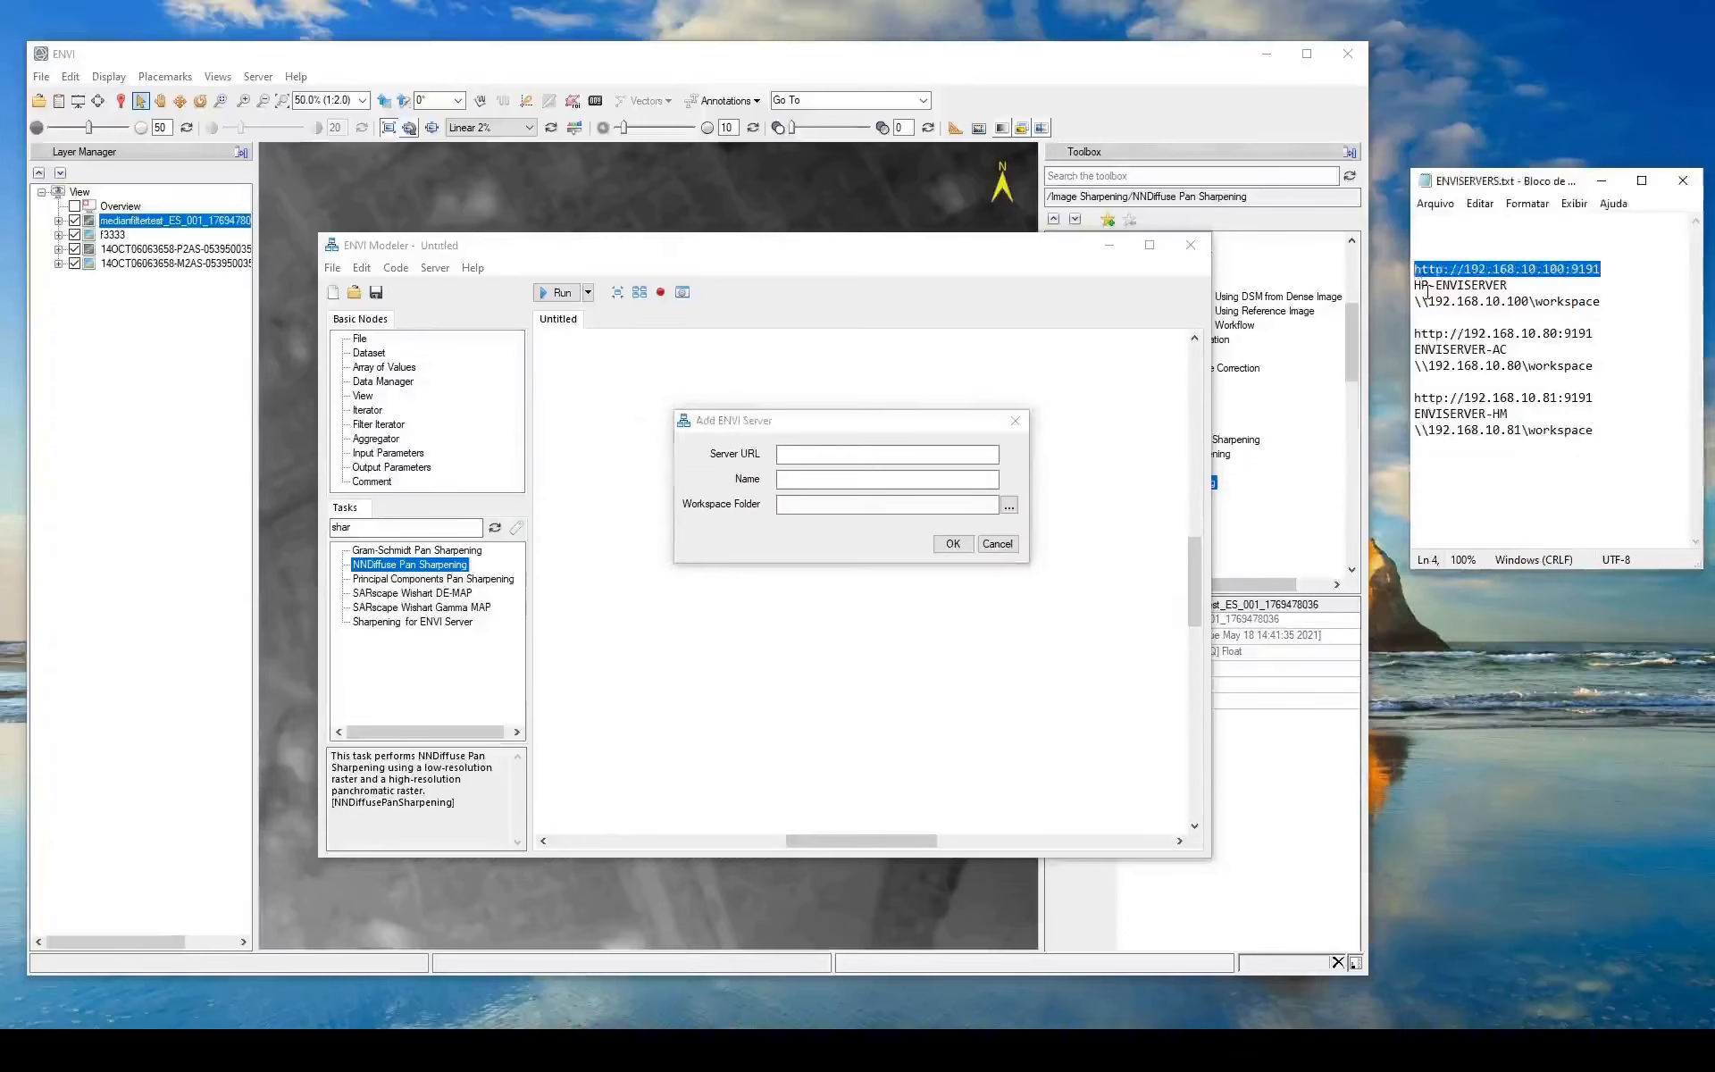
left_click(911, 454)
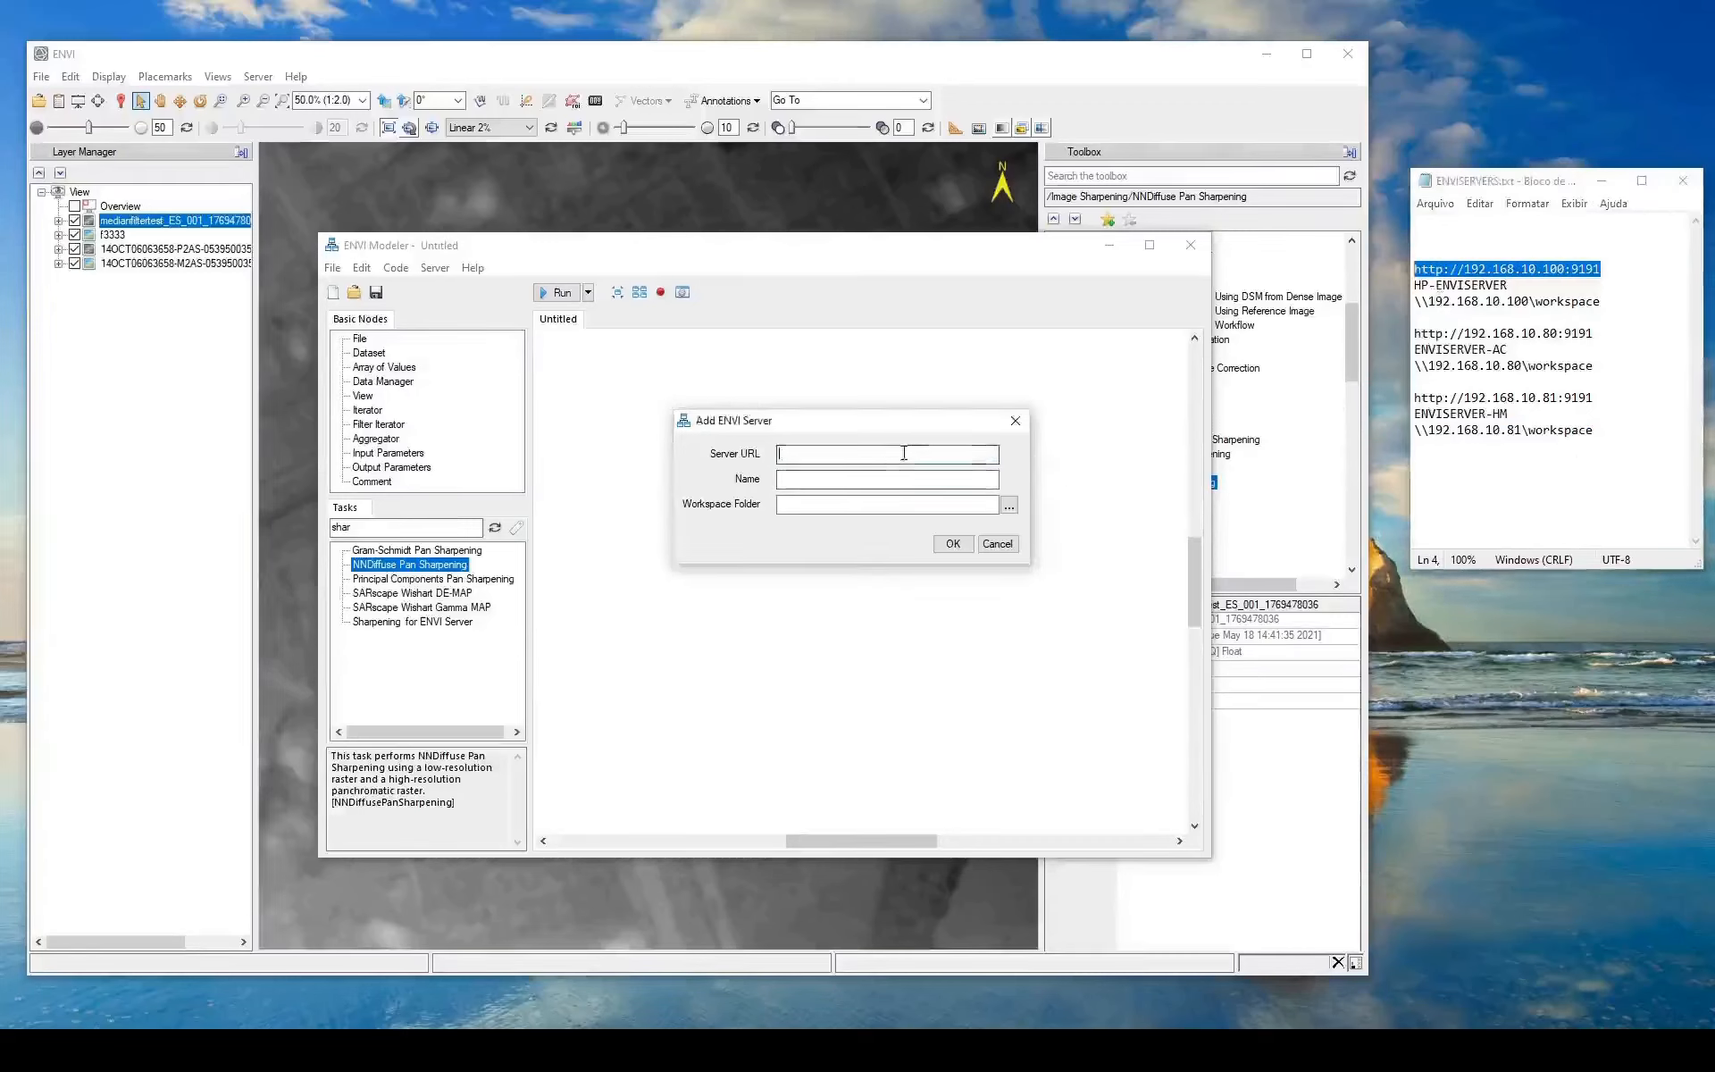
key("ctrl+v")
left_click_drag(1508, 286, 1416, 290)
key("ctrl+c")
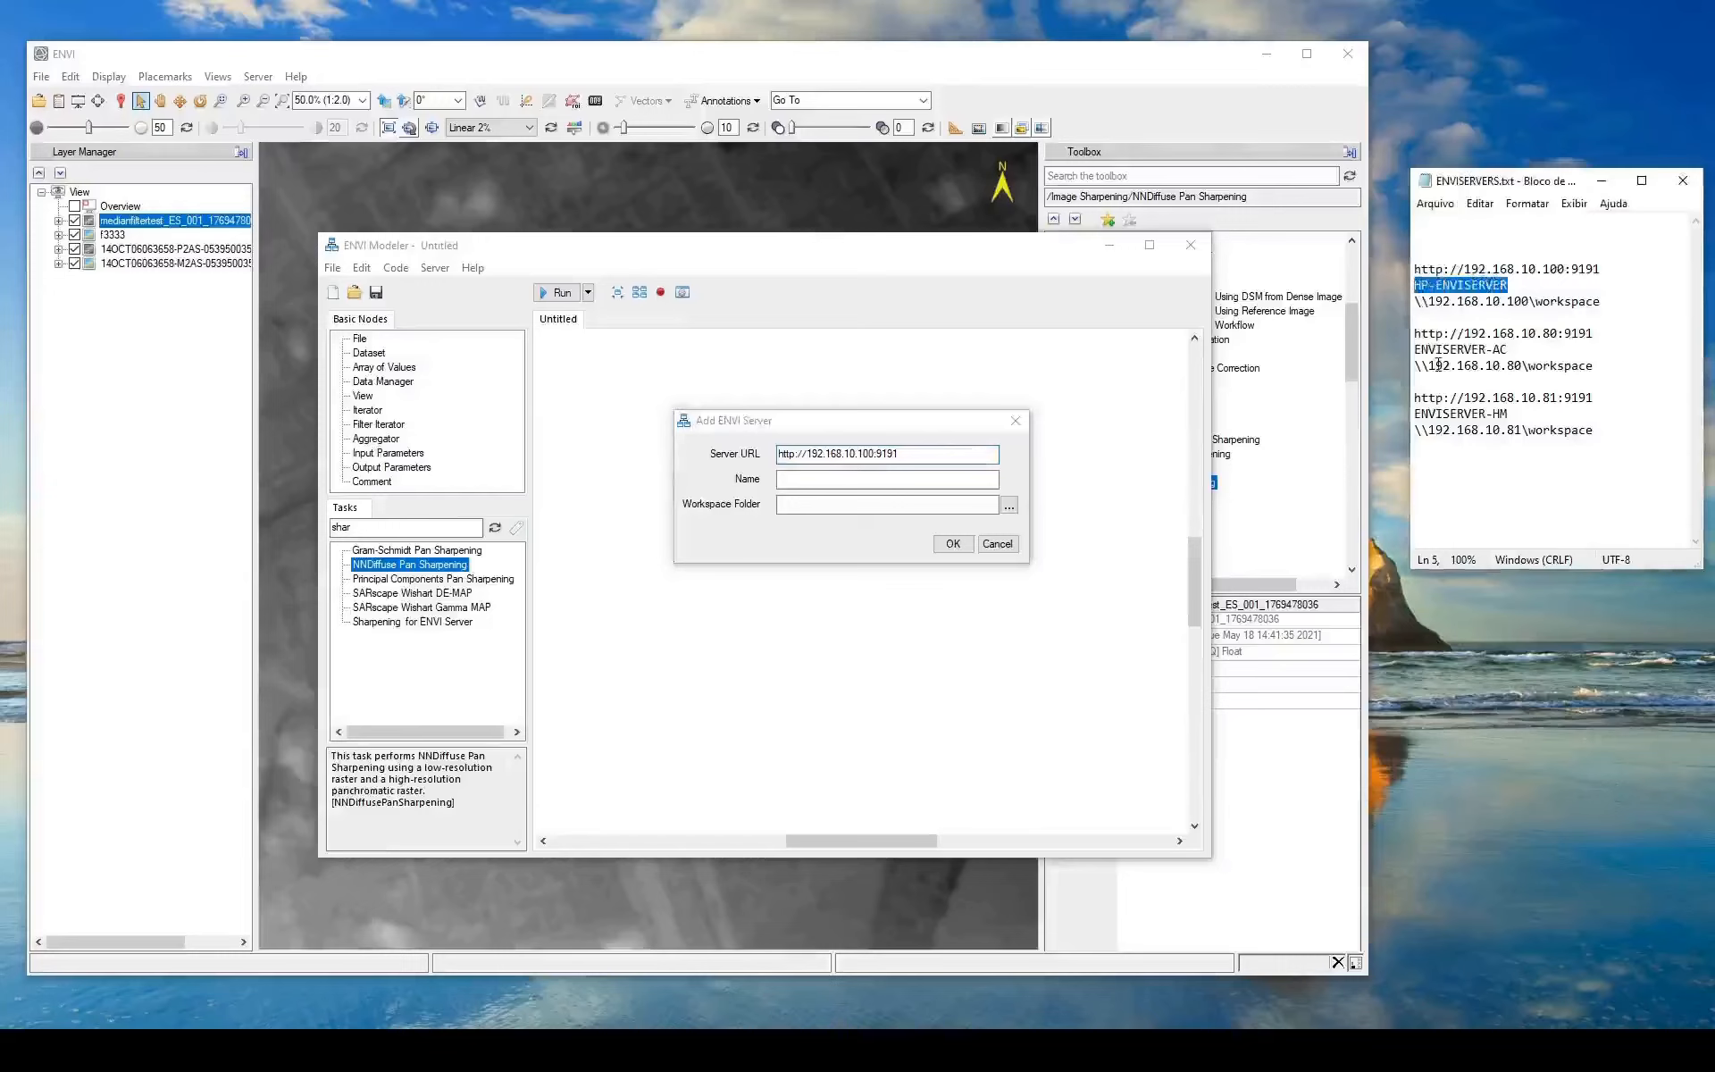
left_click(949, 478)
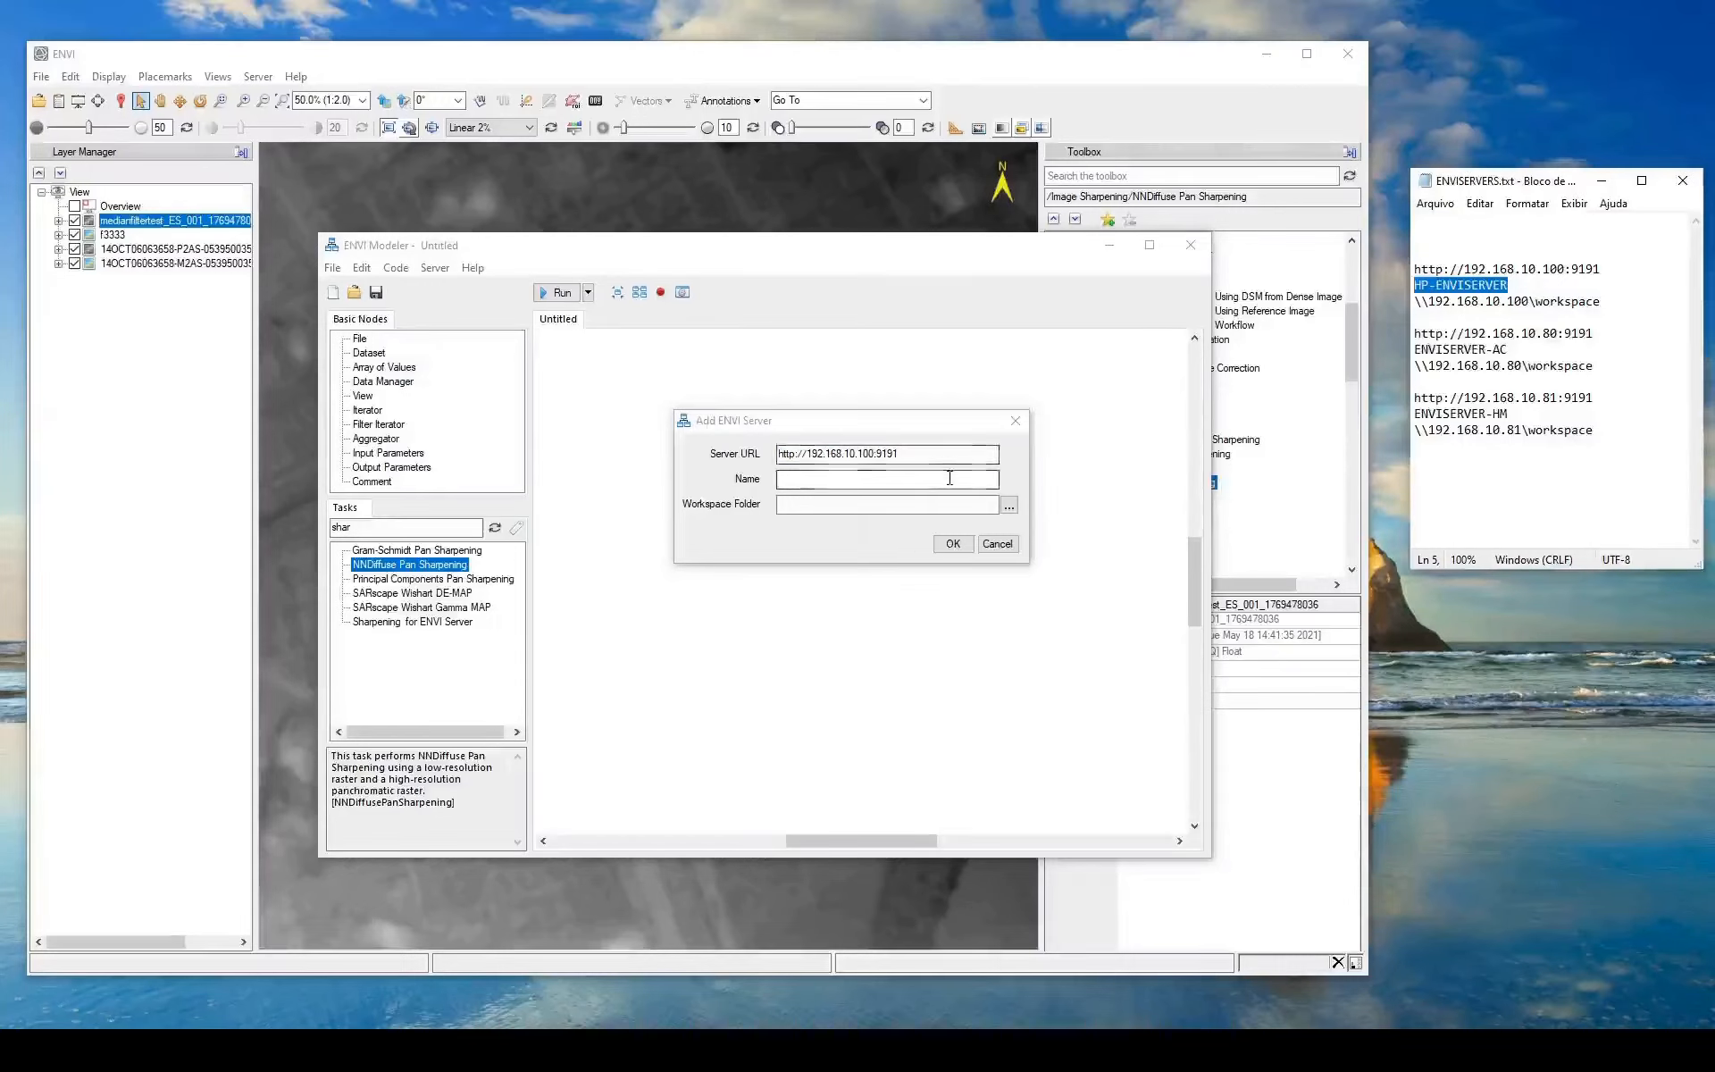
left_click(951, 478)
key("ctrl+v")
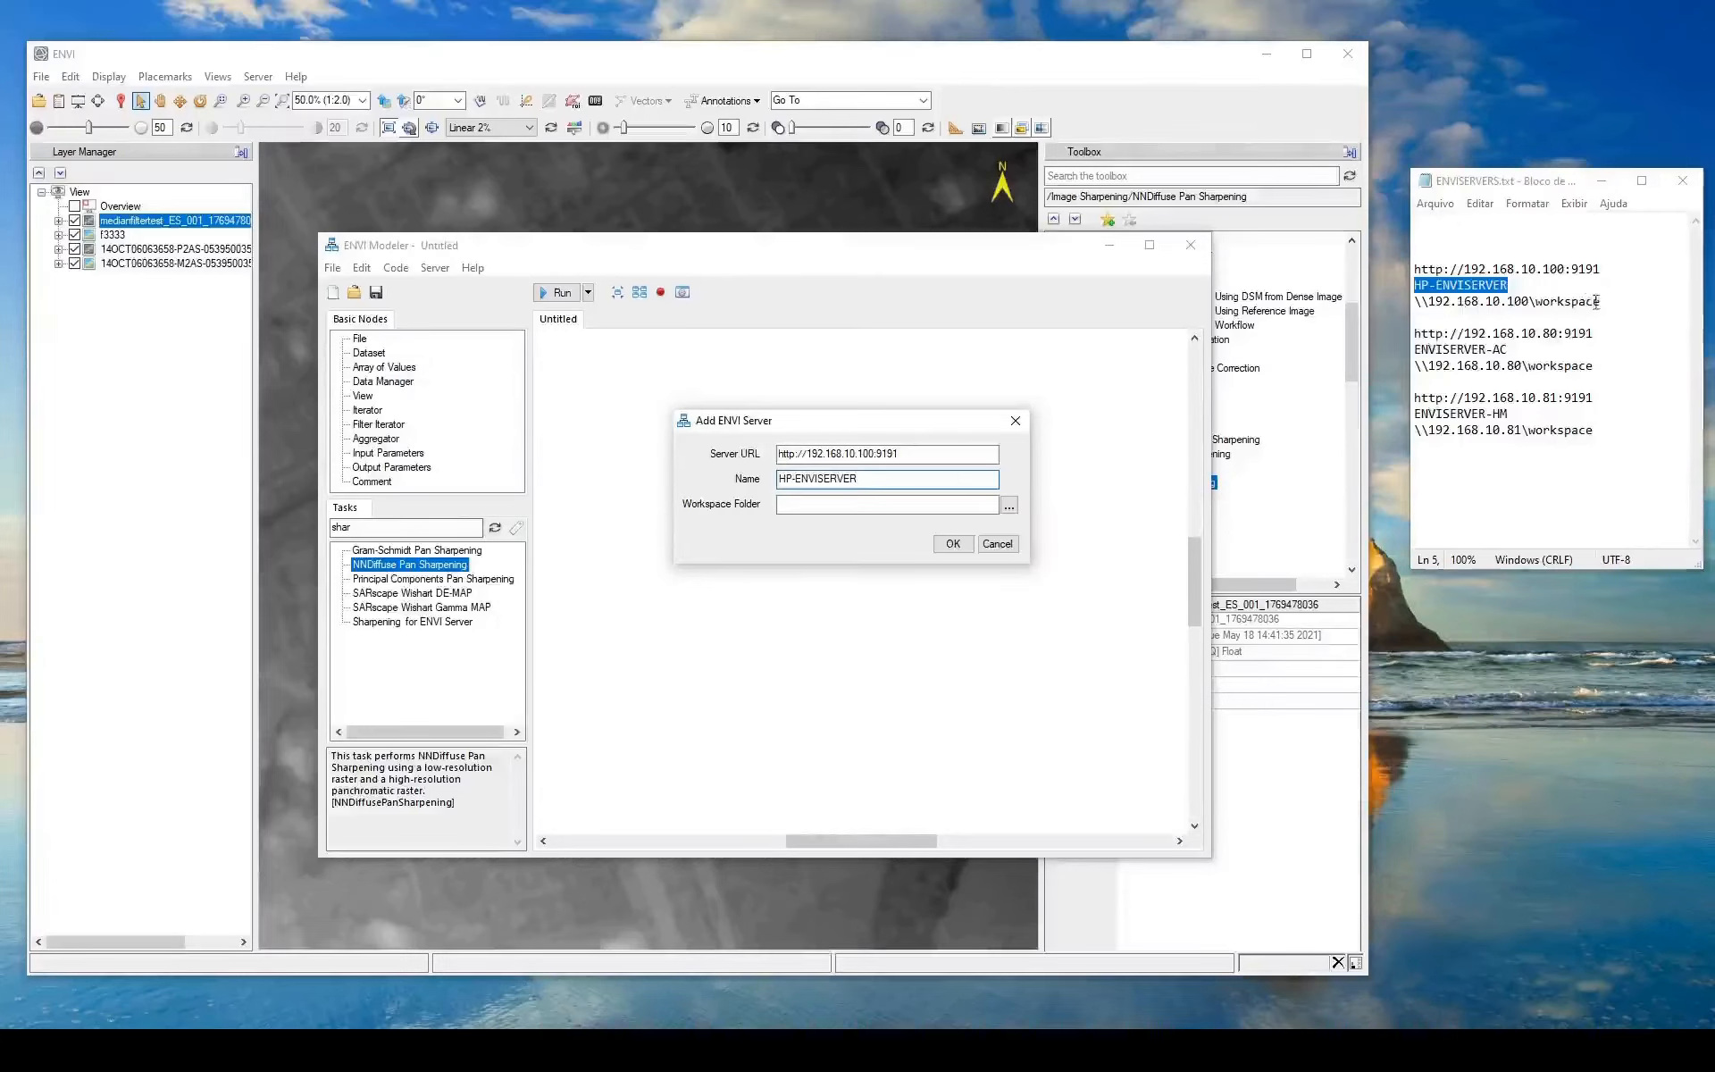
Set the HP-ENVISERVER workspace folder to \\192.168.10.100\workspace and register the server
left_click_drag(1601, 301, 1414, 306)
key("ctrl+c")
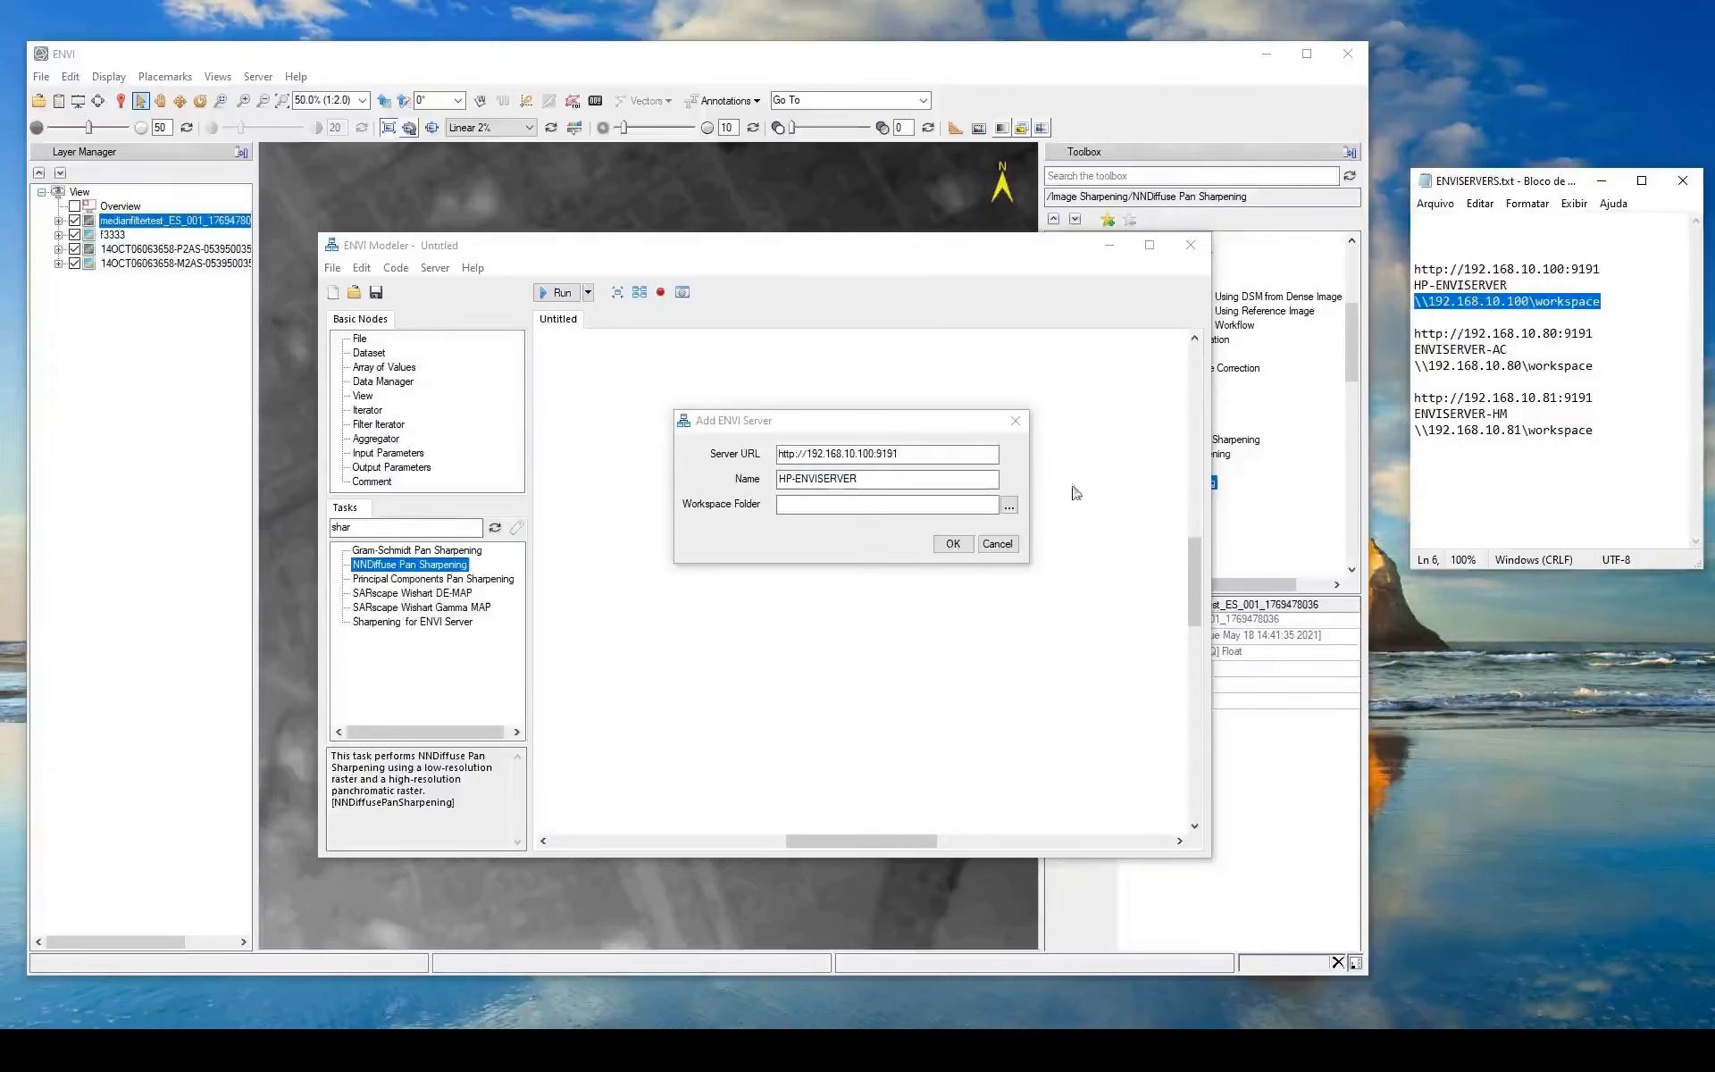
left_click(912, 505)
key("ctrl+v")
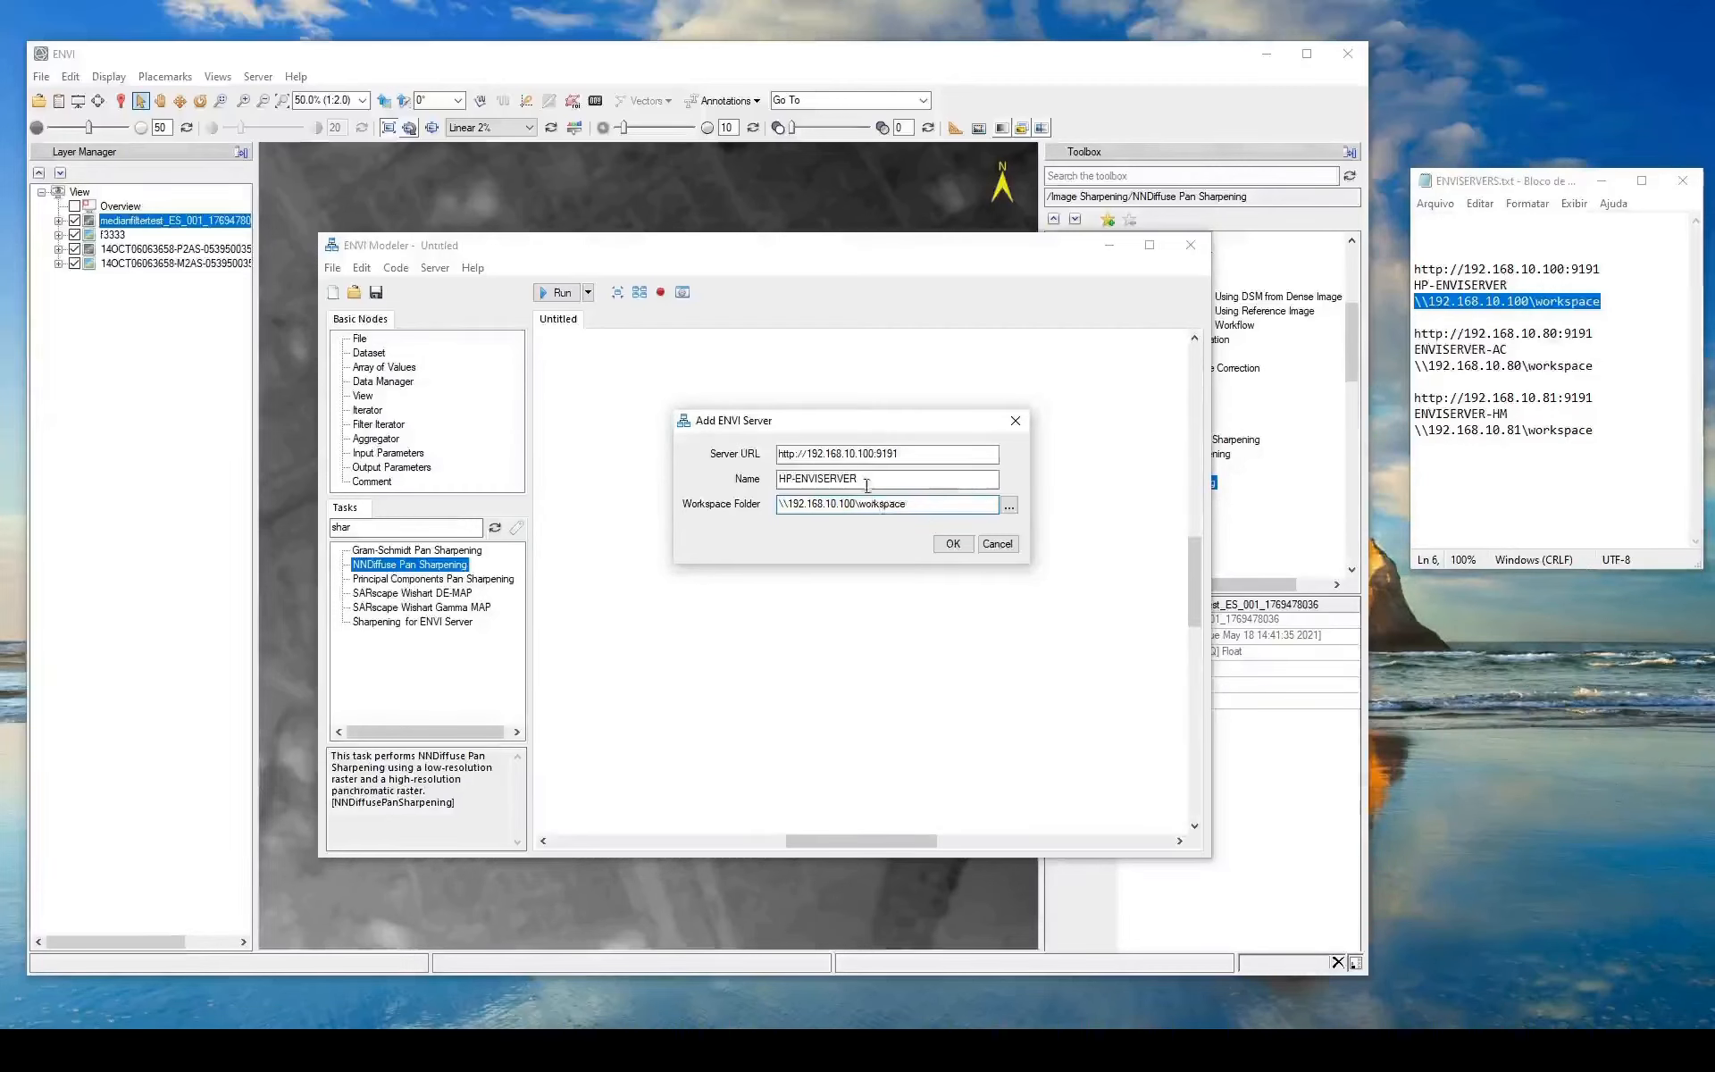
left_click(952, 544)
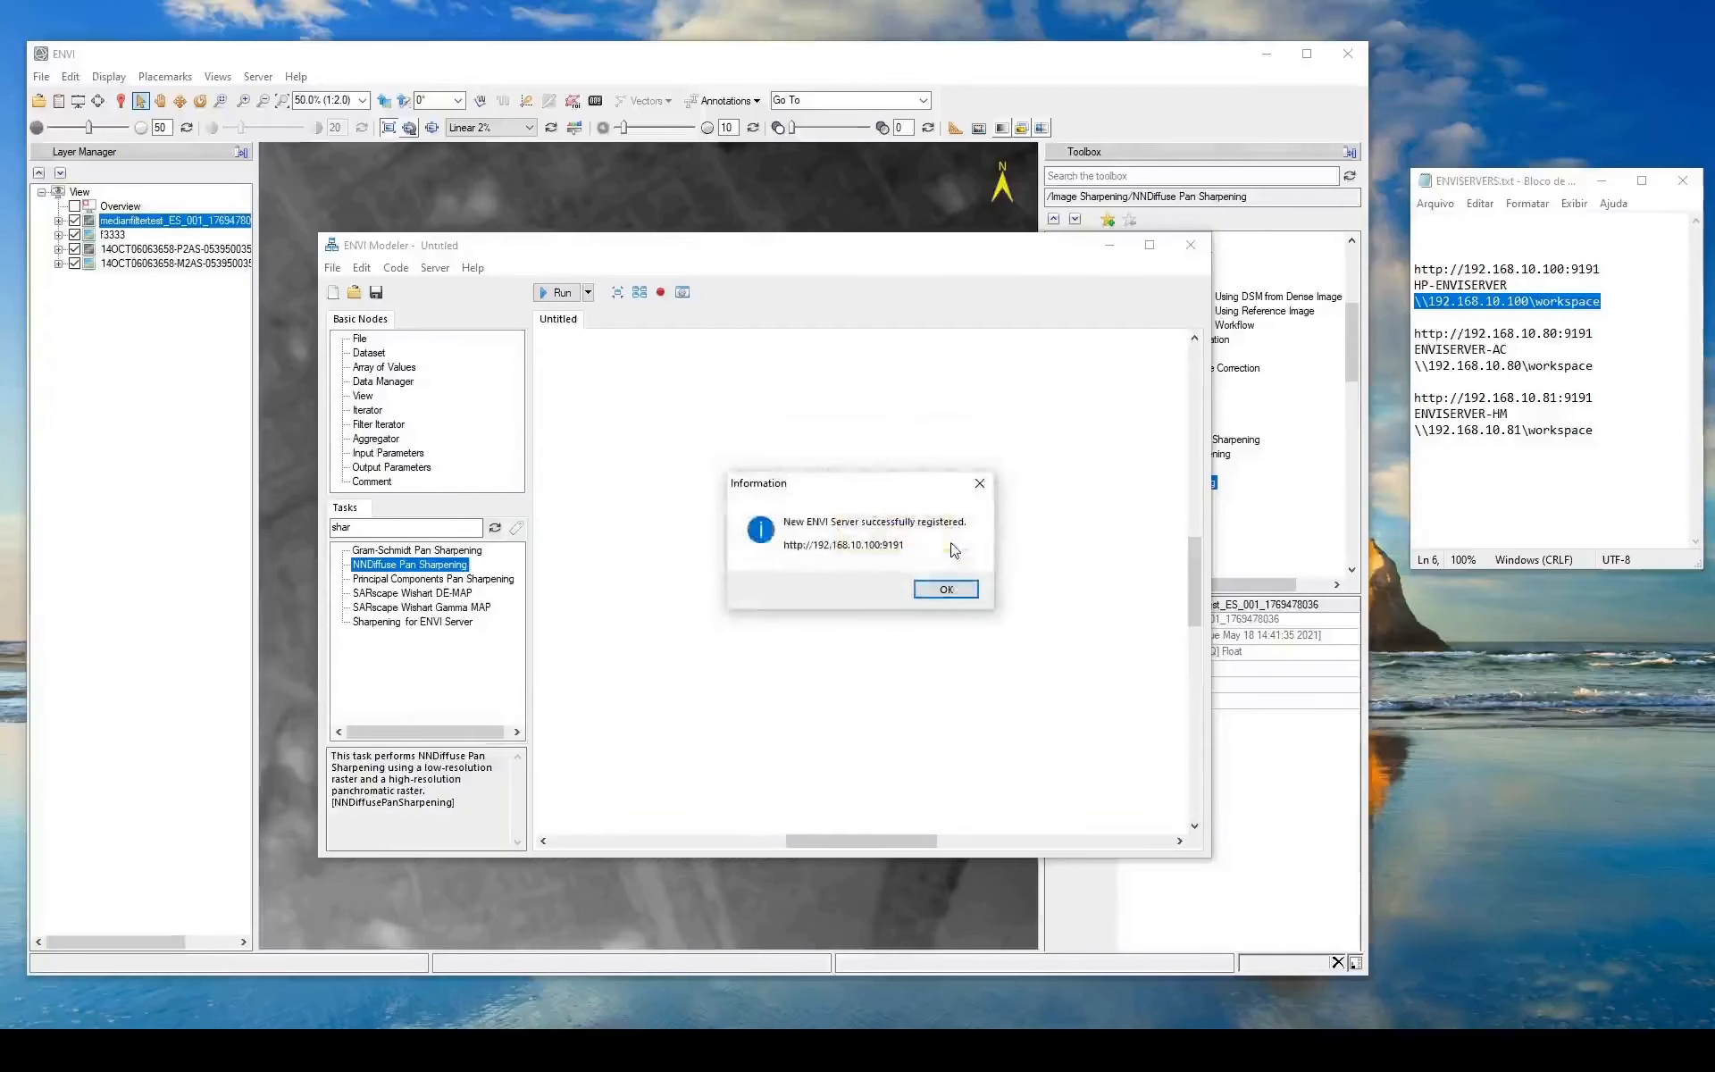
left_click(946, 590)
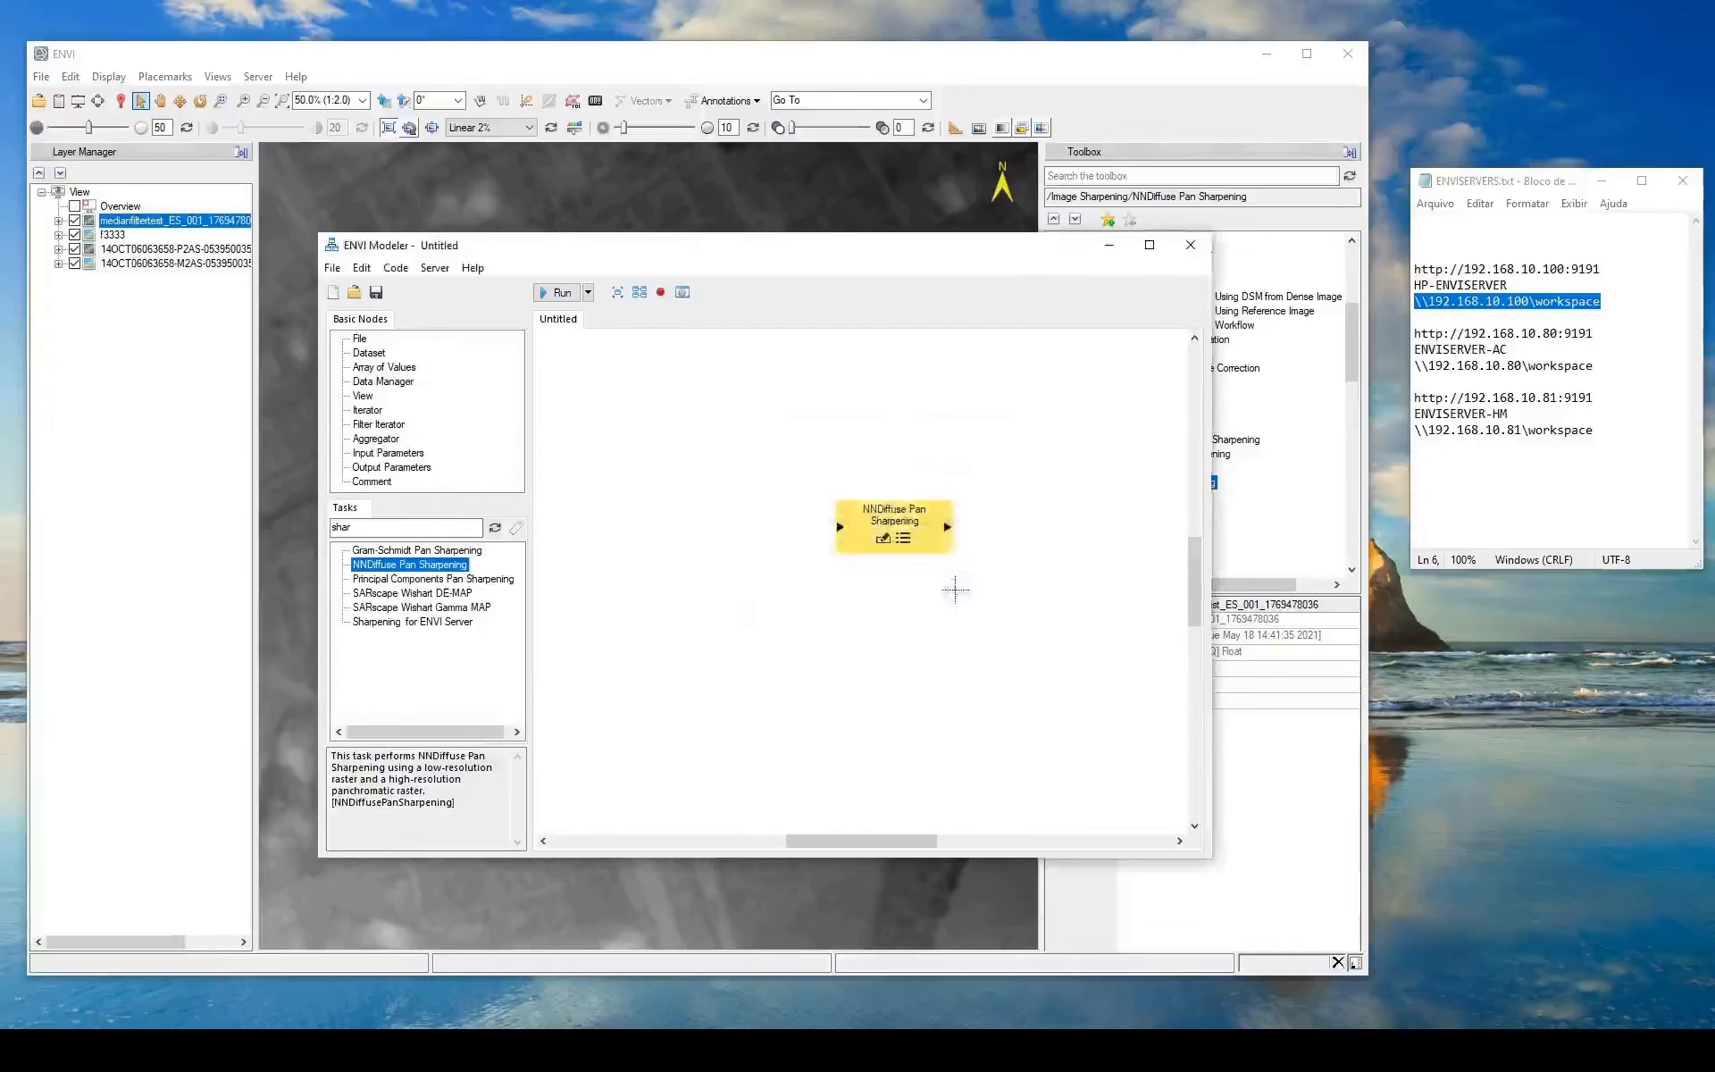
left_click(436, 269)
left_click(489, 290)
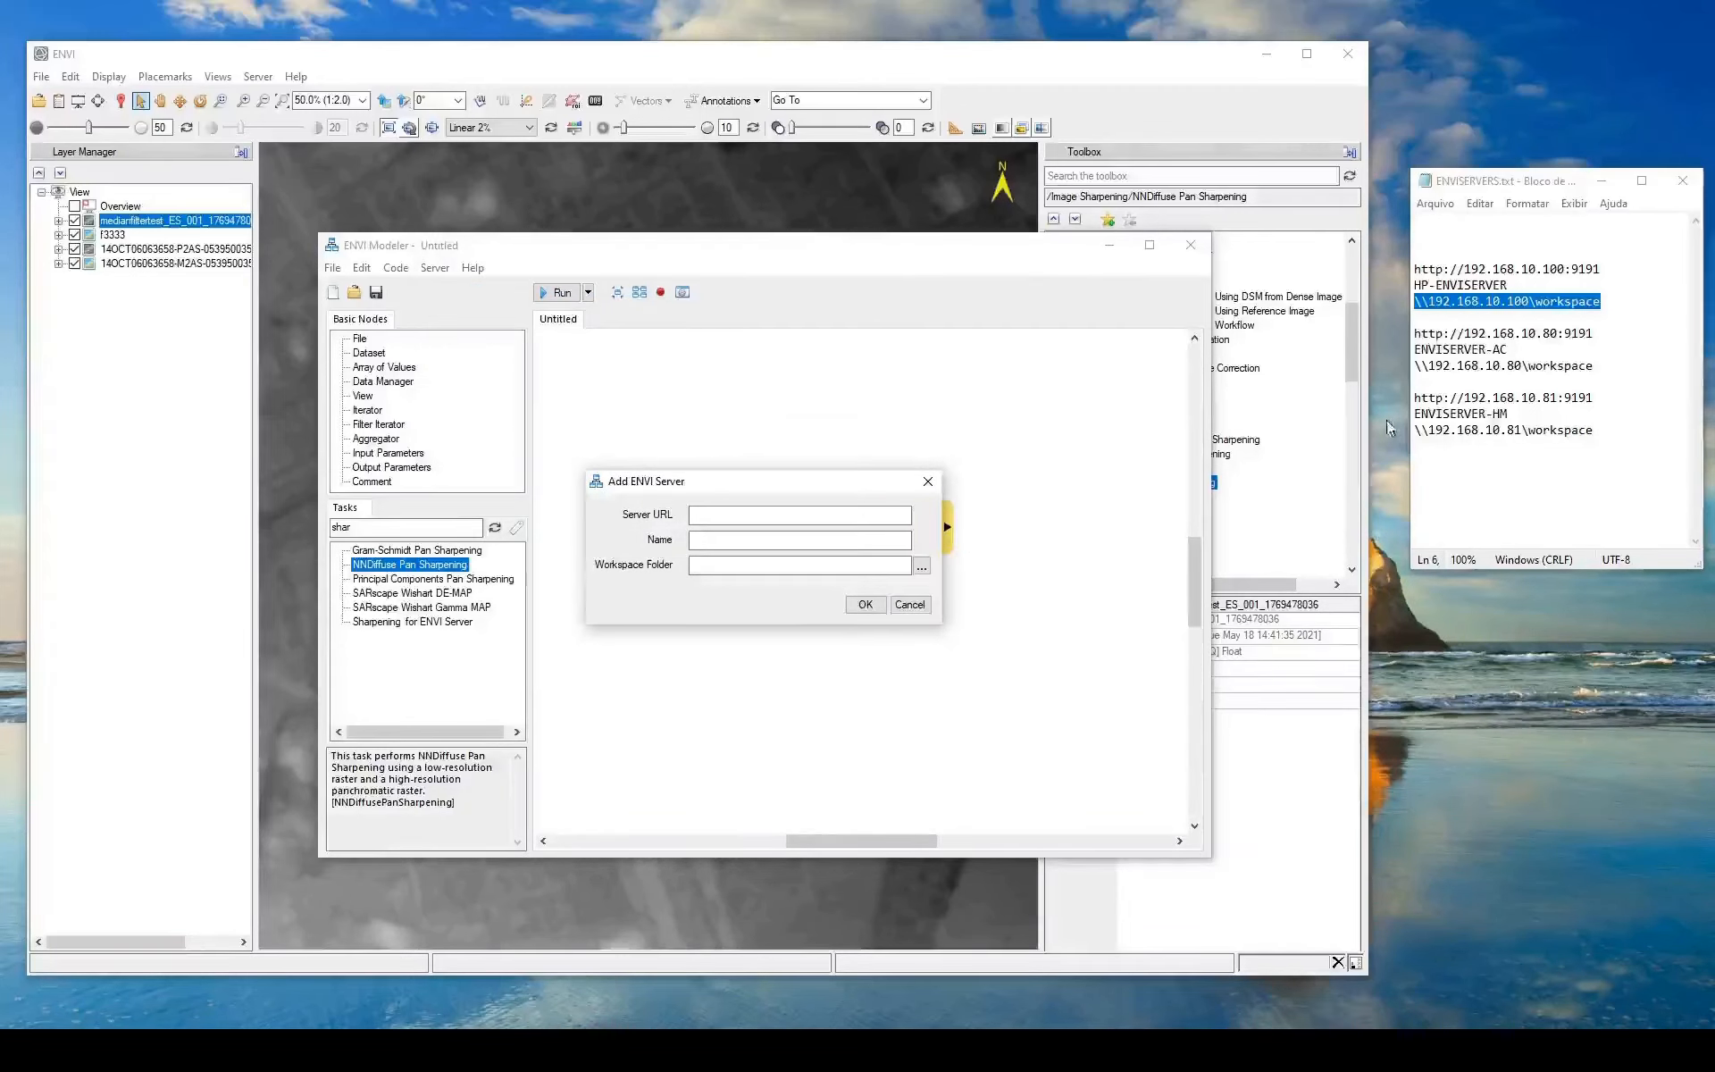
left_click_drag(1415, 334, 1587, 342)
key("ctrl+c")
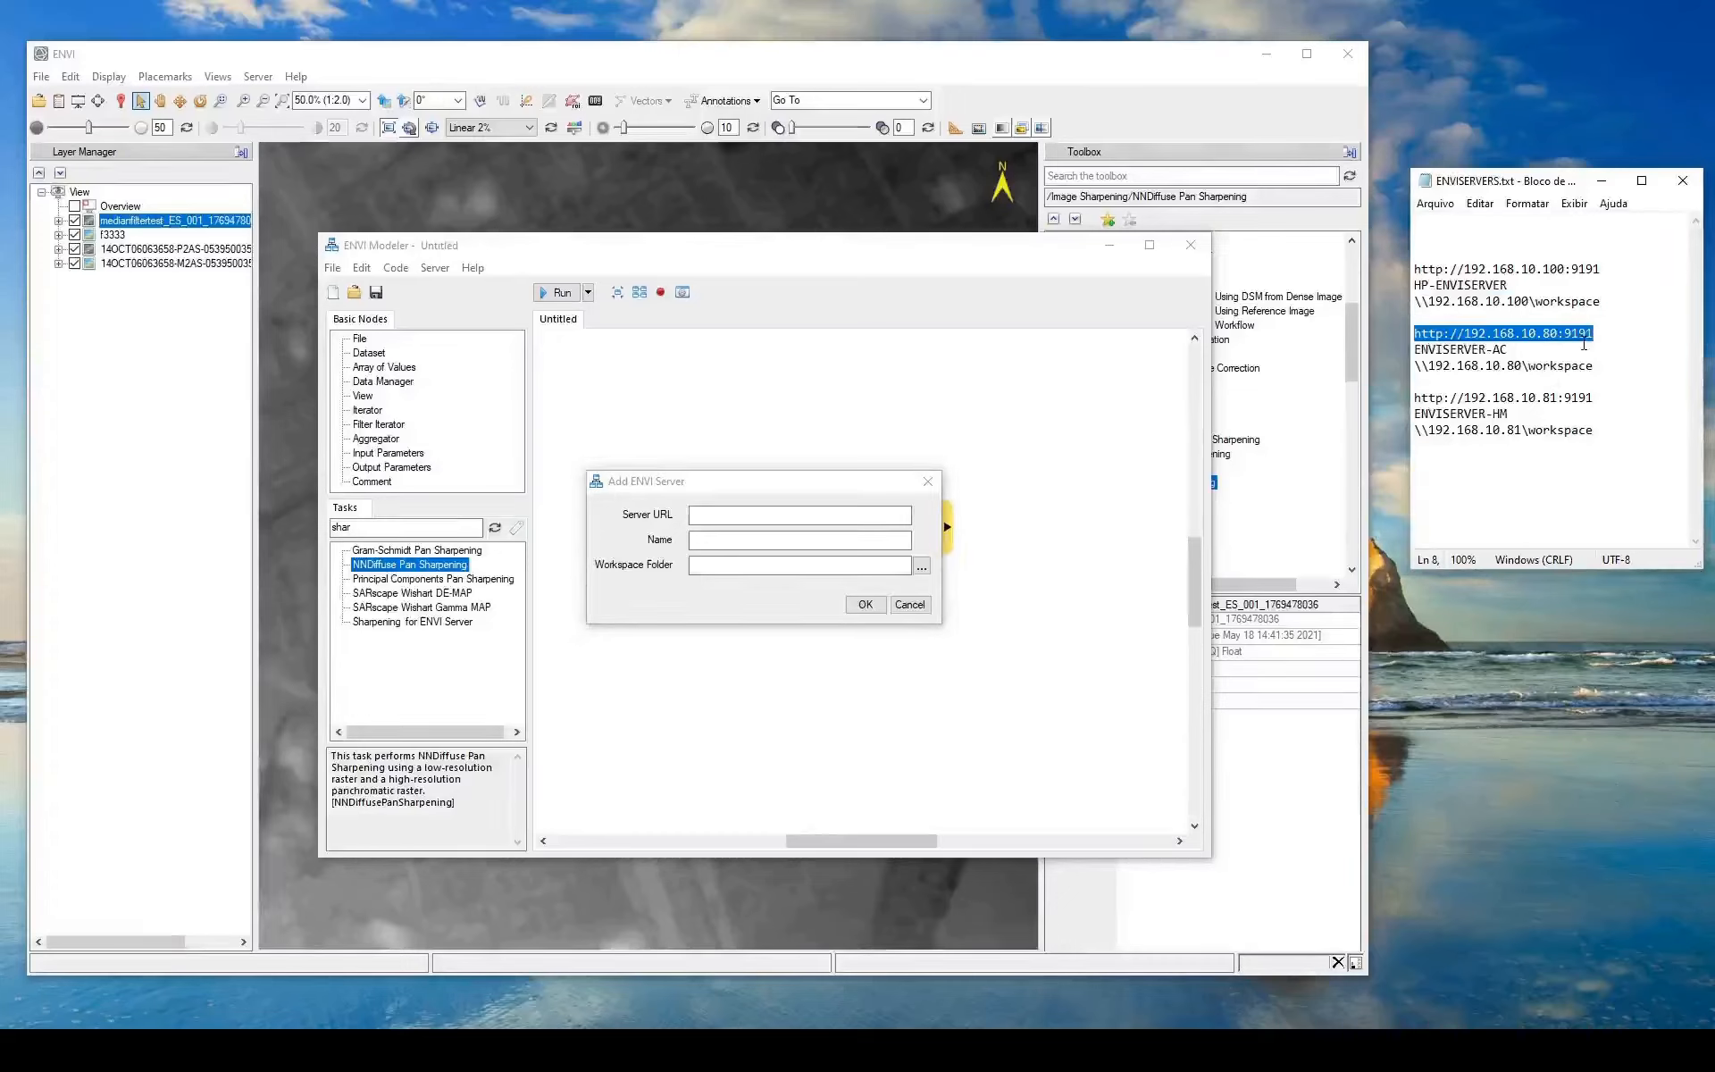
left_click(857, 515)
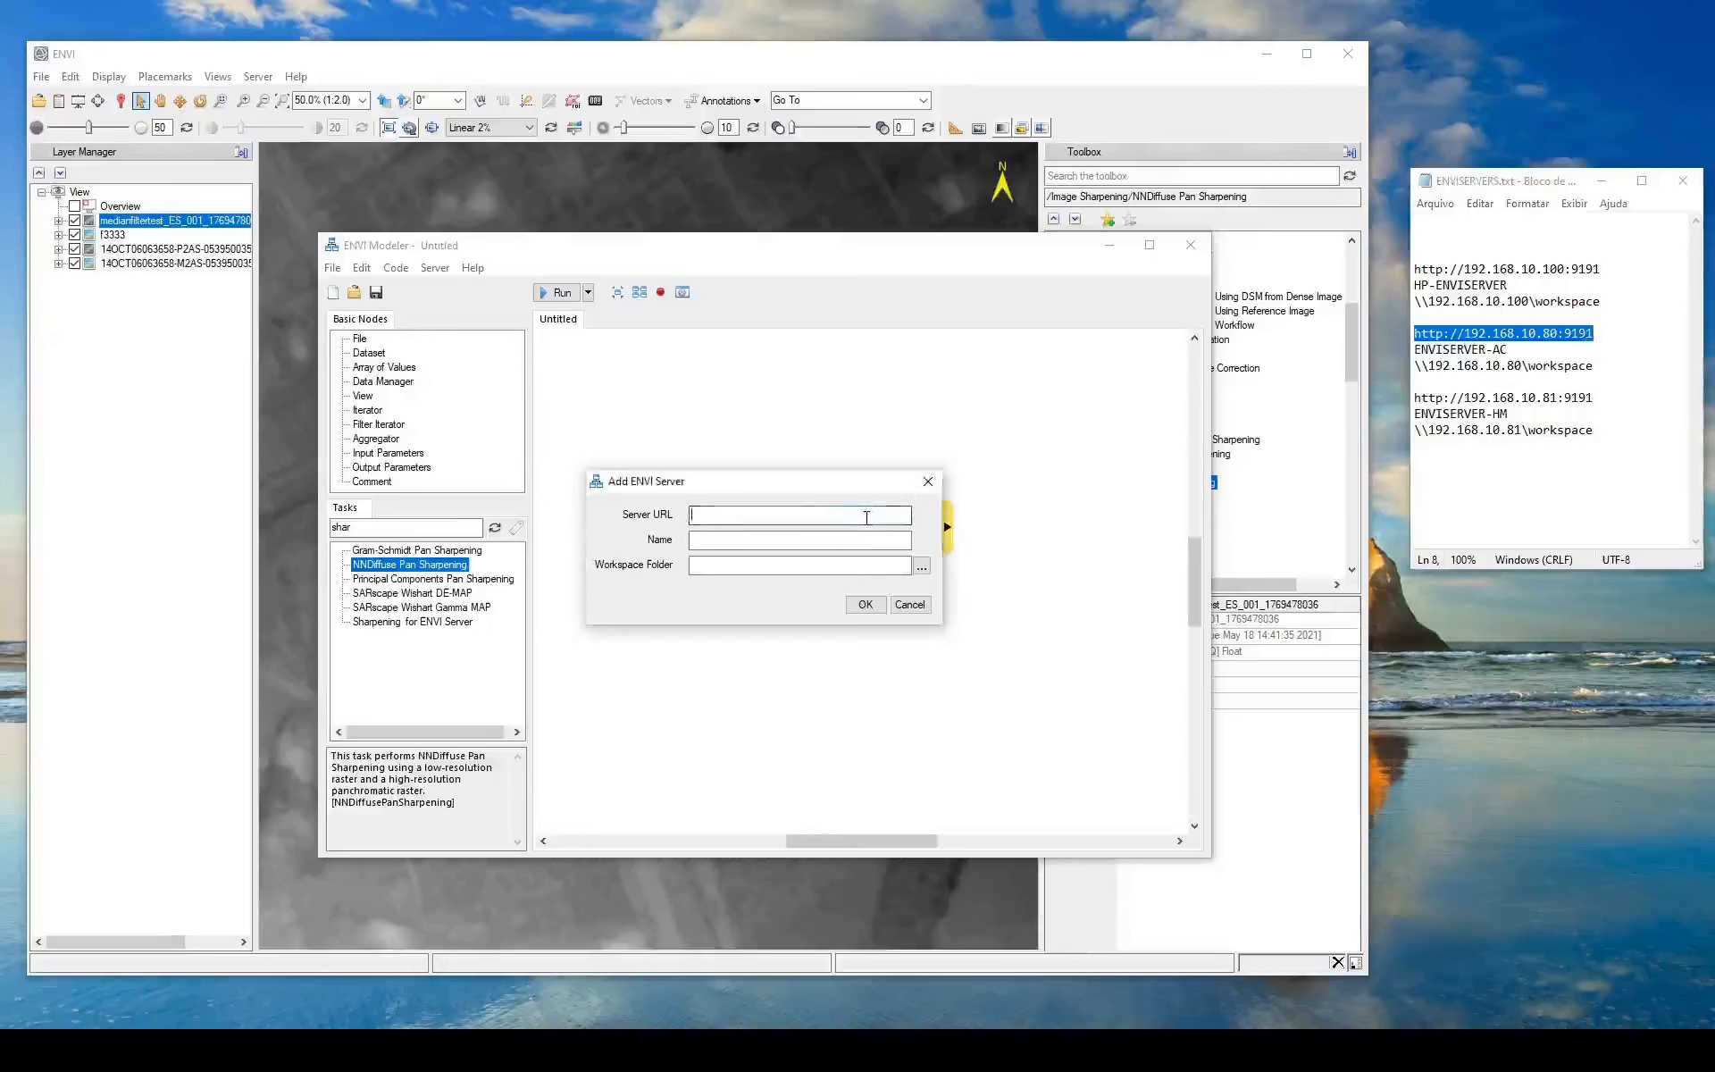
key("ctrl+v")
left_click_drag(1414, 349, 1509, 348)
key("ctrl+c")
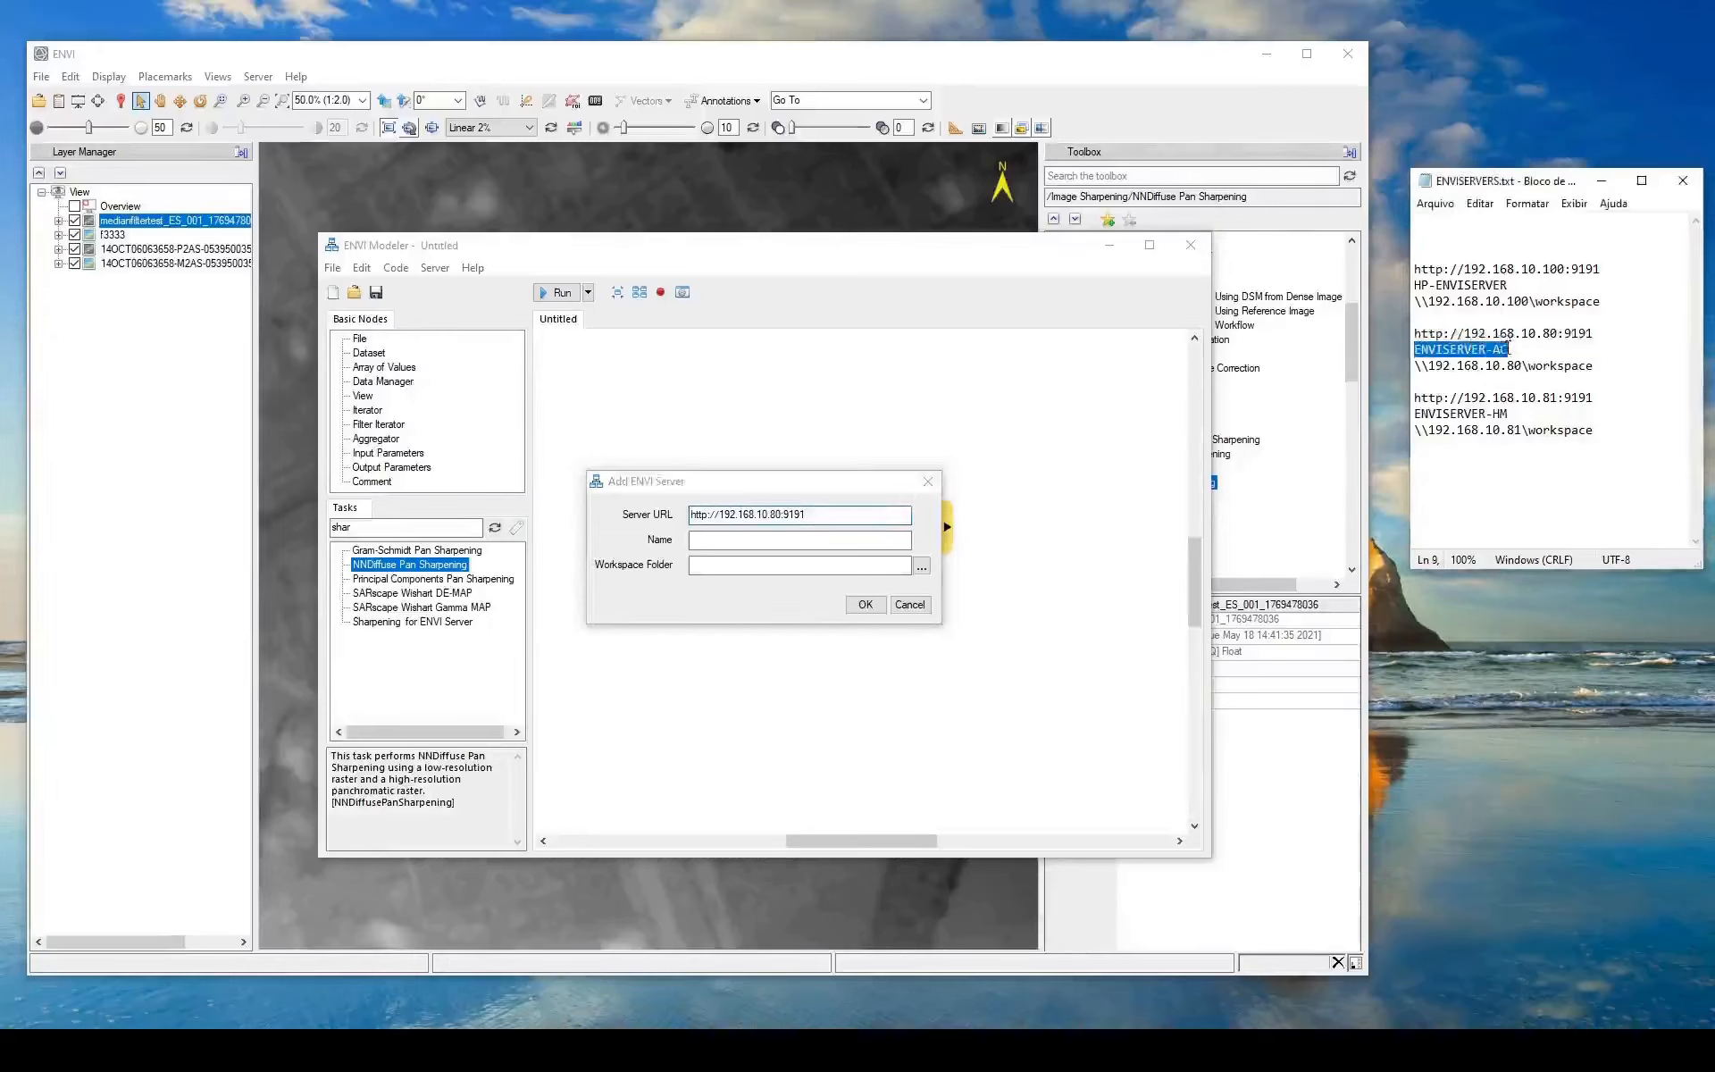
left_click(802, 541)
key("ctrl+v")
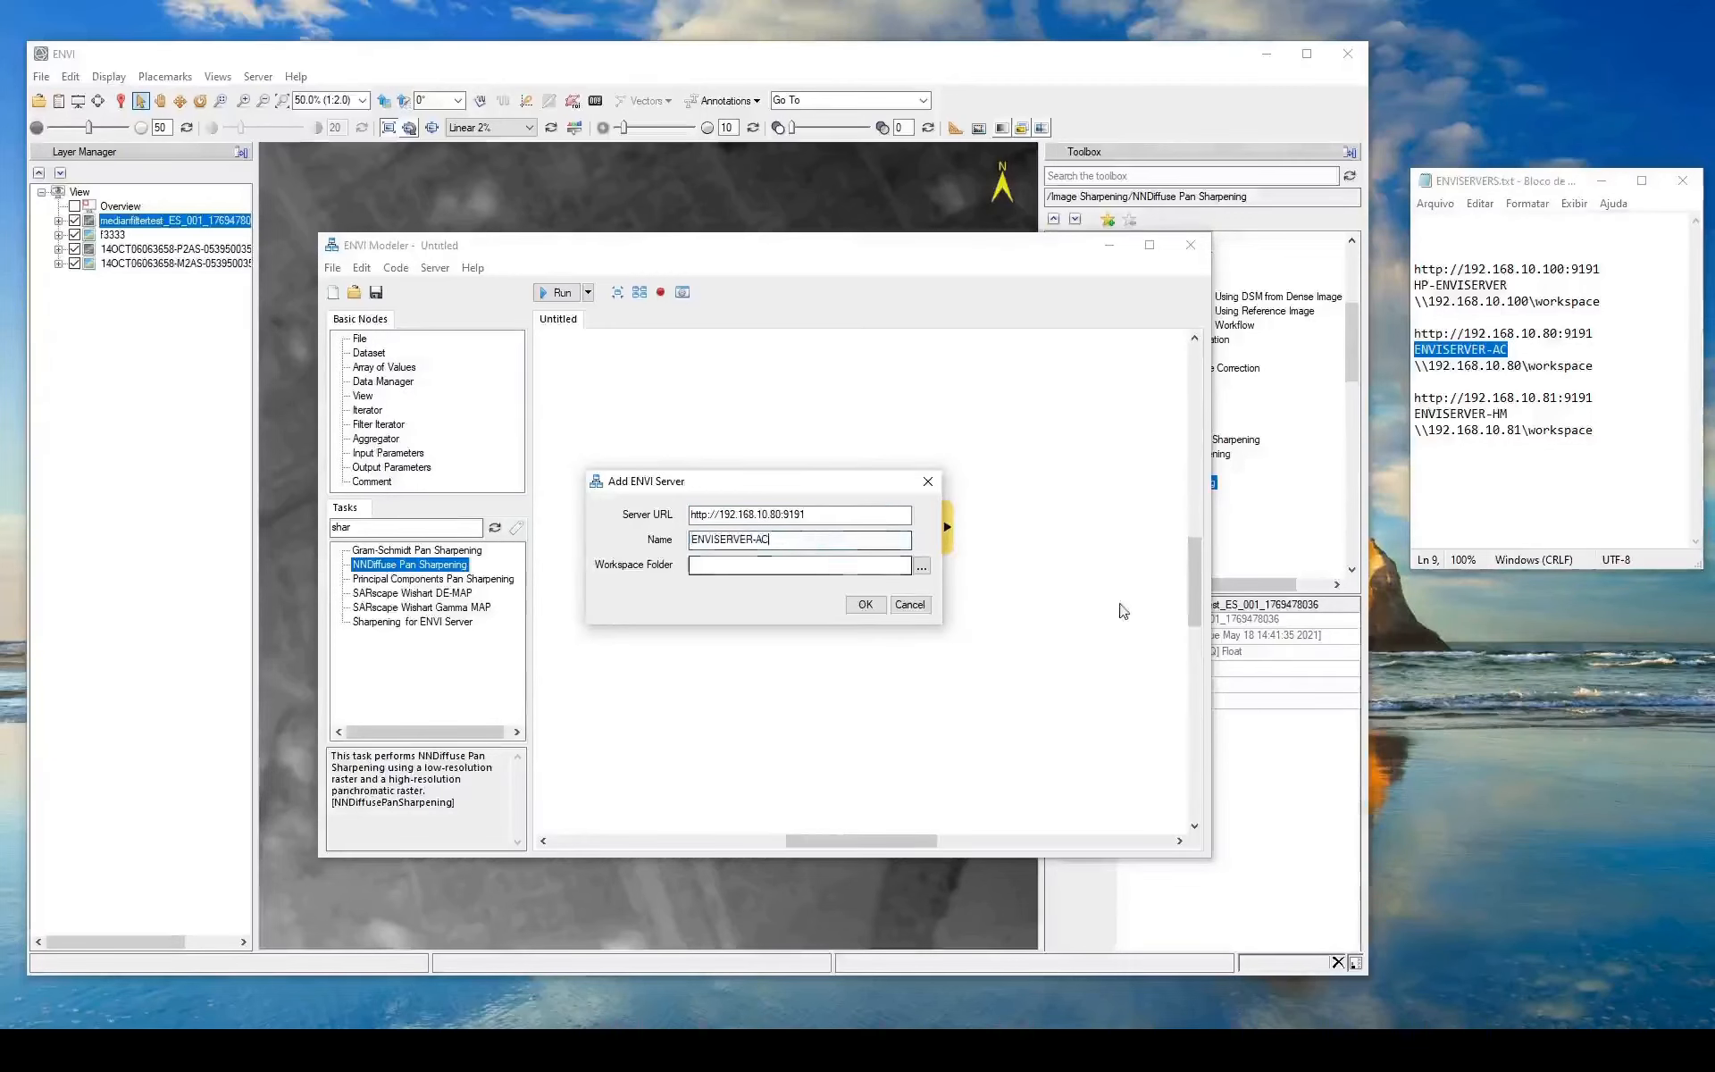
Set the ENVISERVER-AC workspace folder to \\192.168.10.80\workspace and register the server
left_click_drag(1415, 366, 1594, 369)
key("ctrl+c")
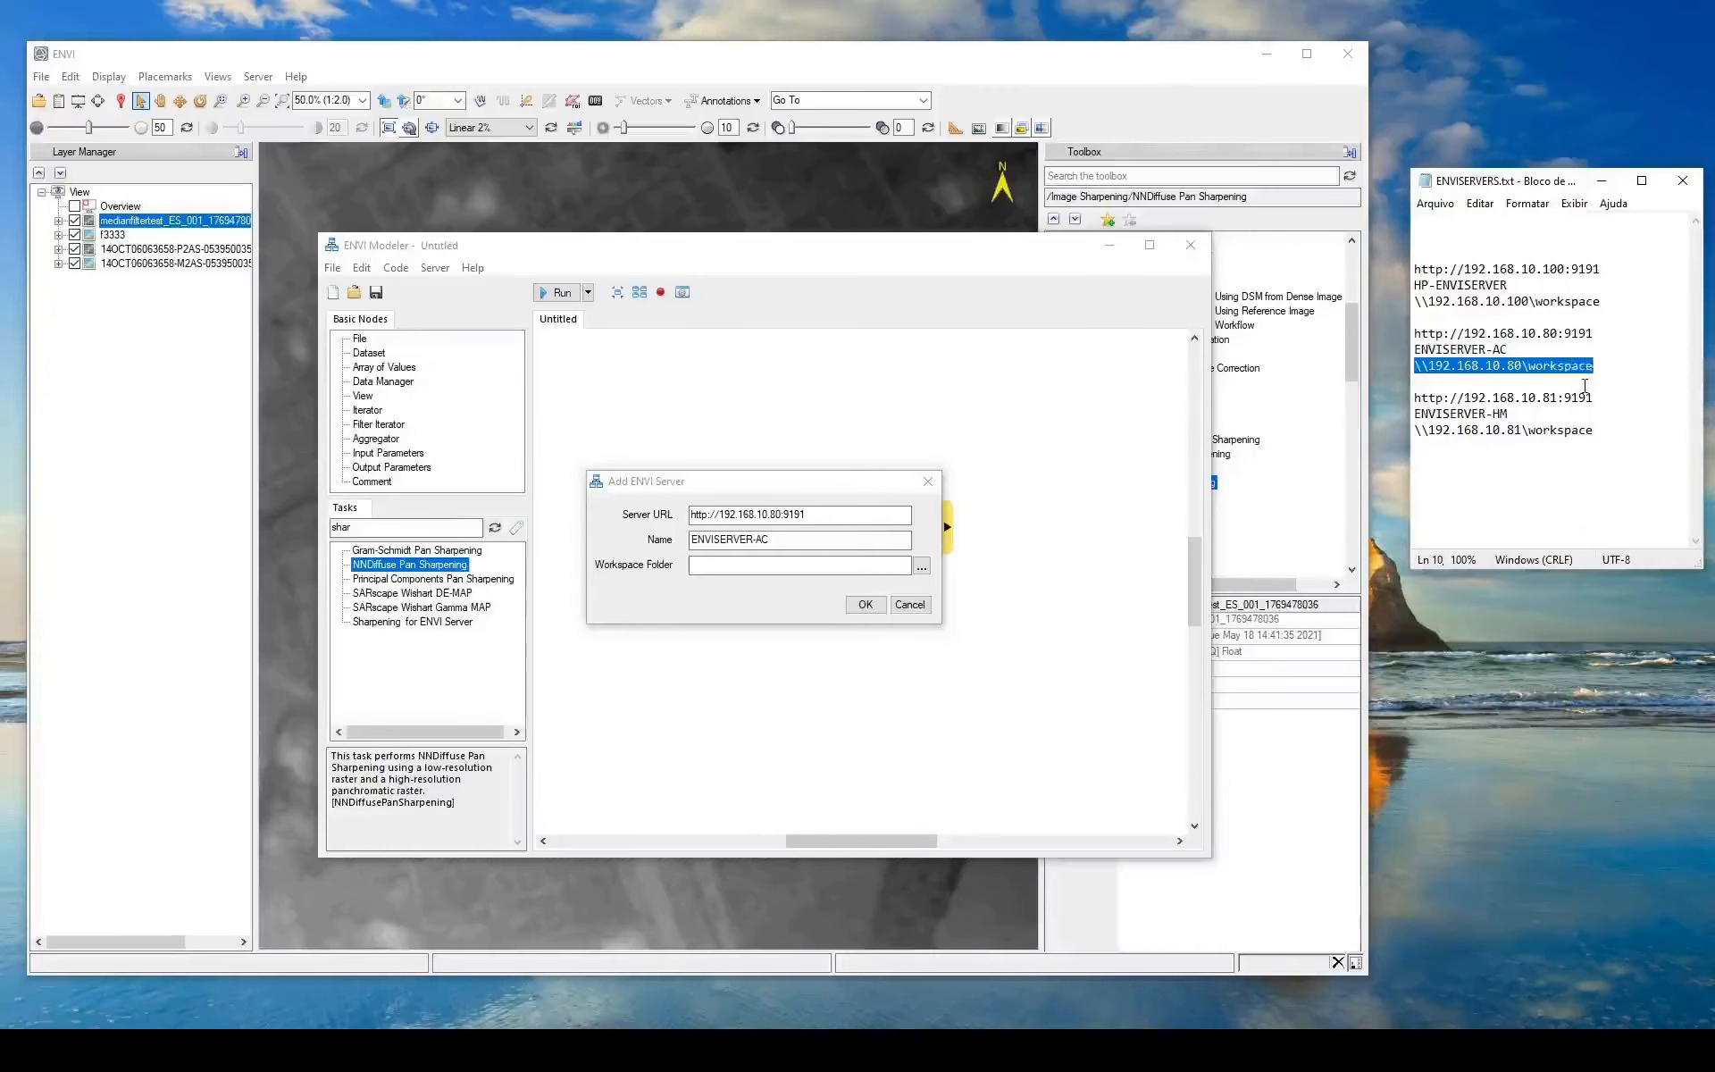
left_click(757, 564)
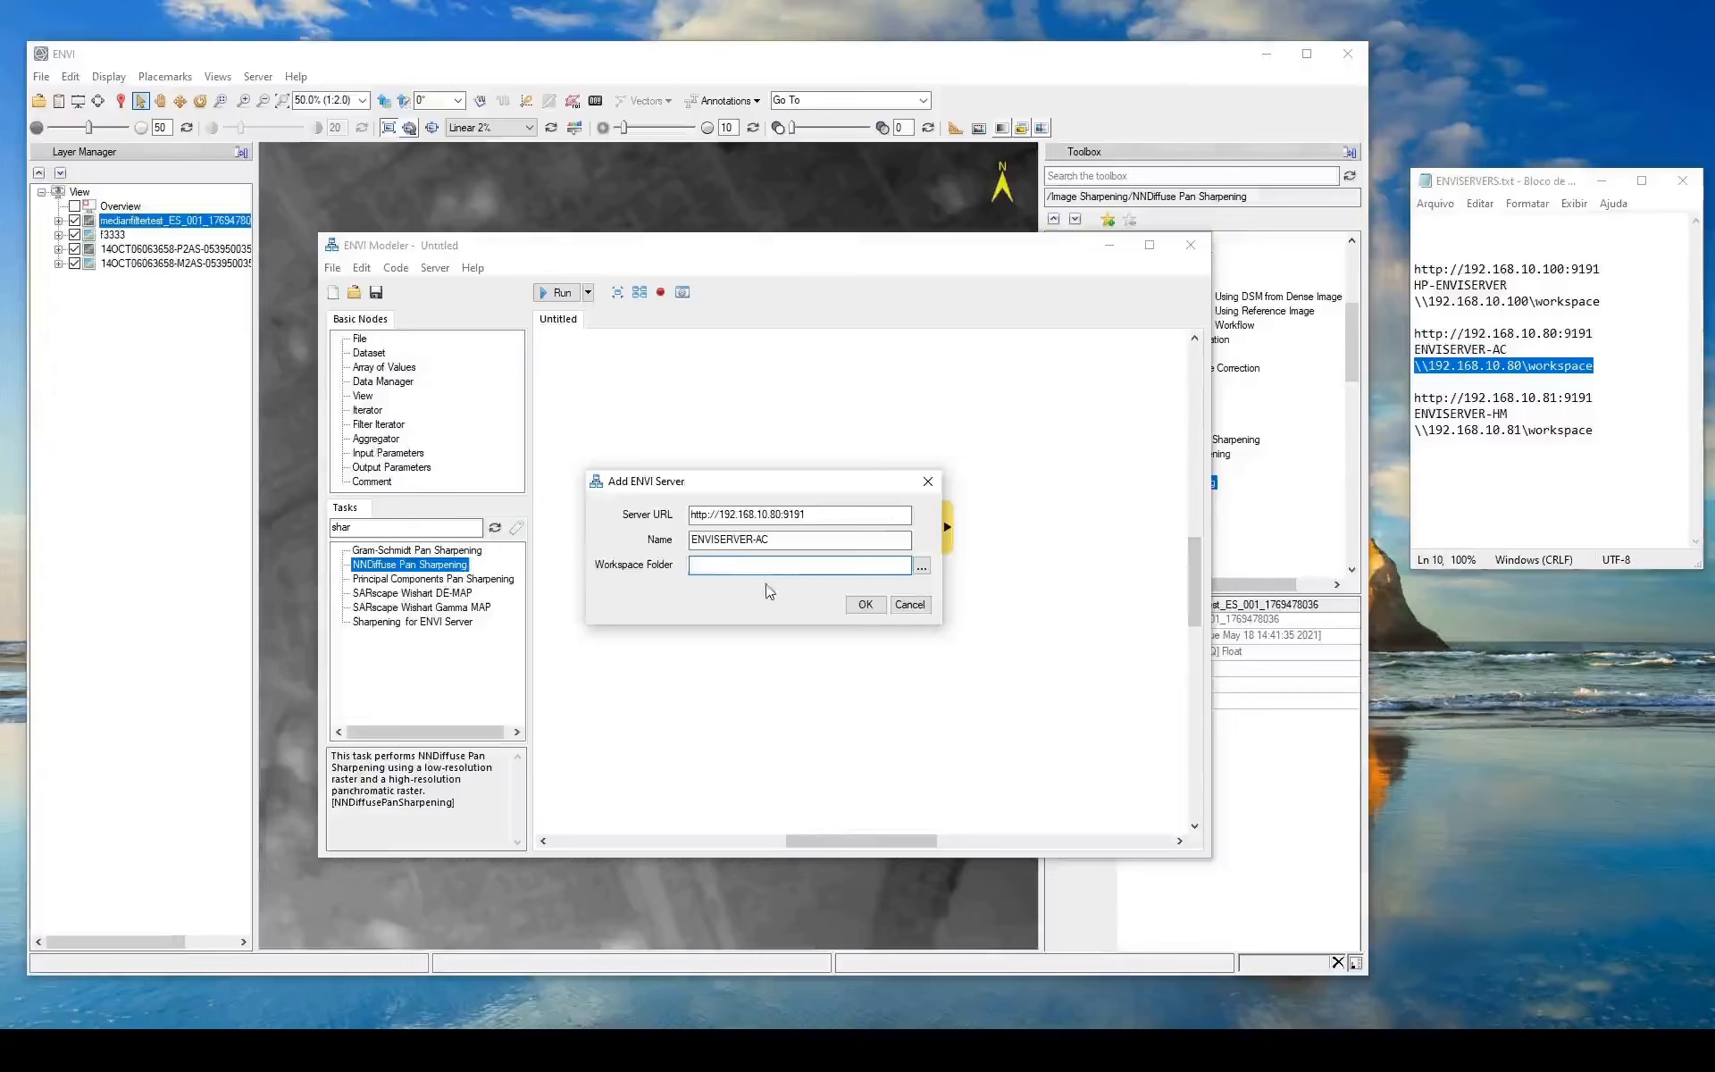
key("ctrl+v")
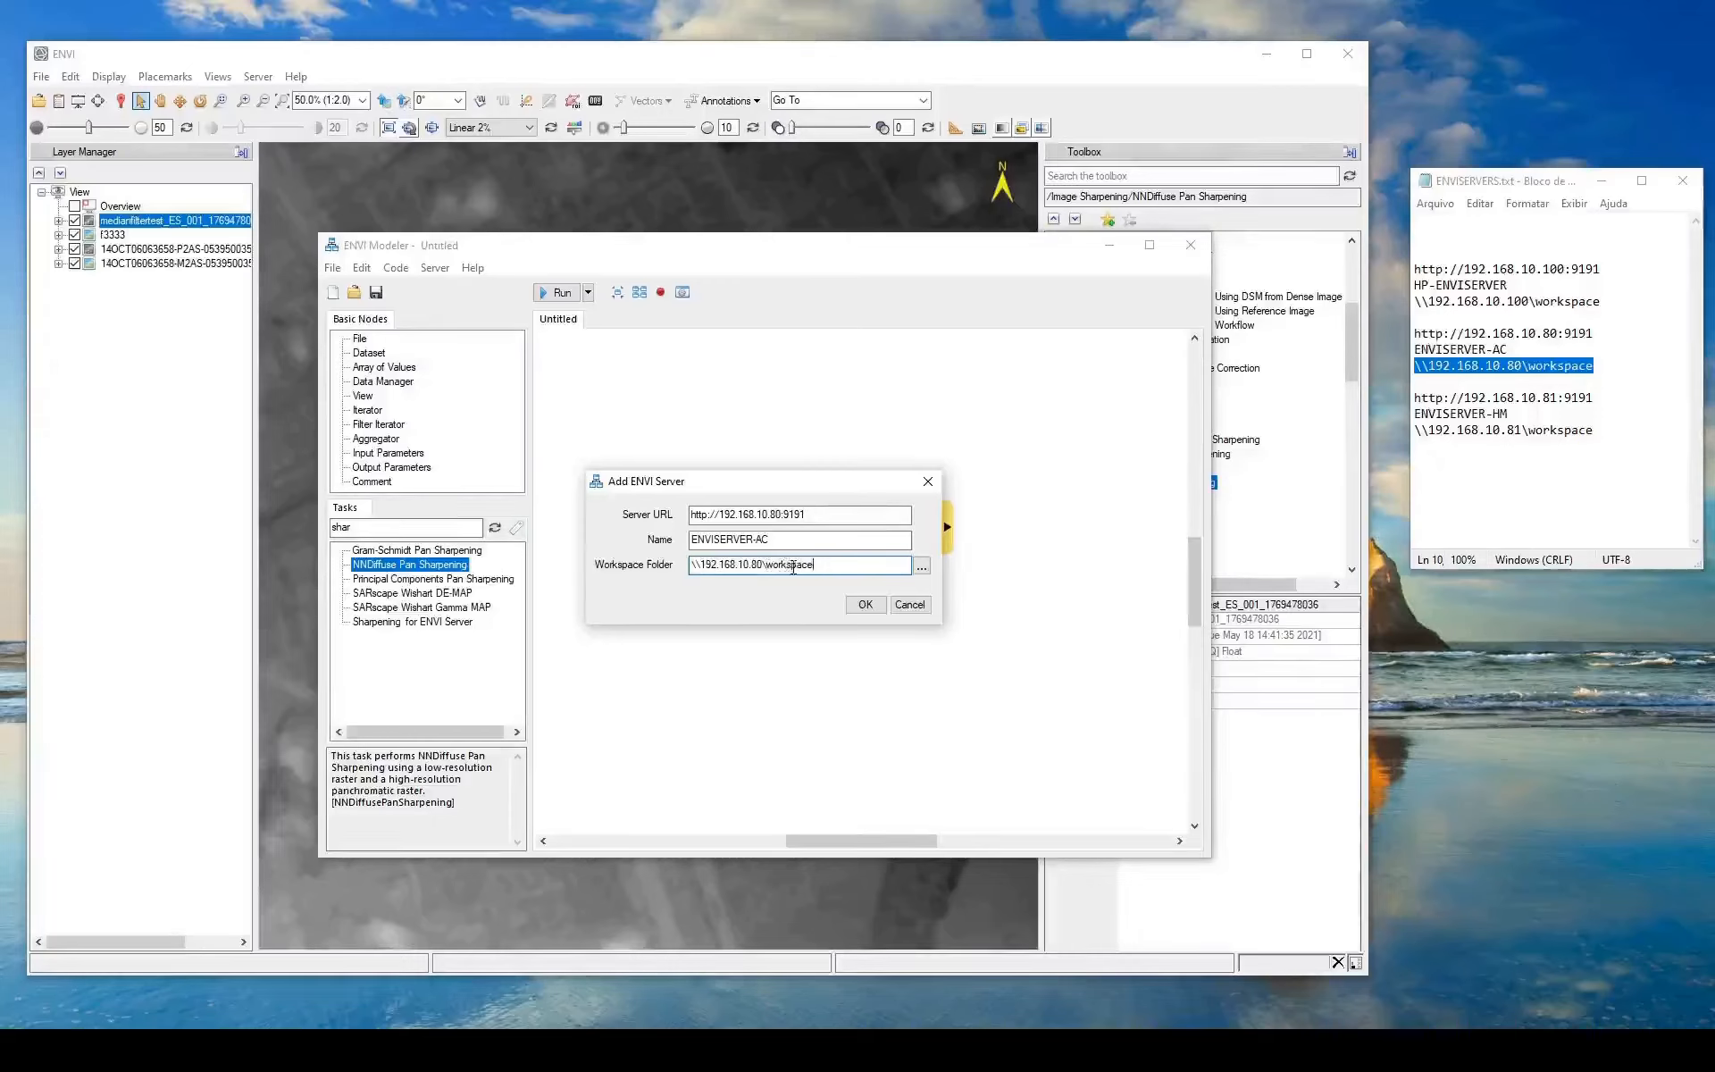
left_click(865, 605)
left_click(928, 594)
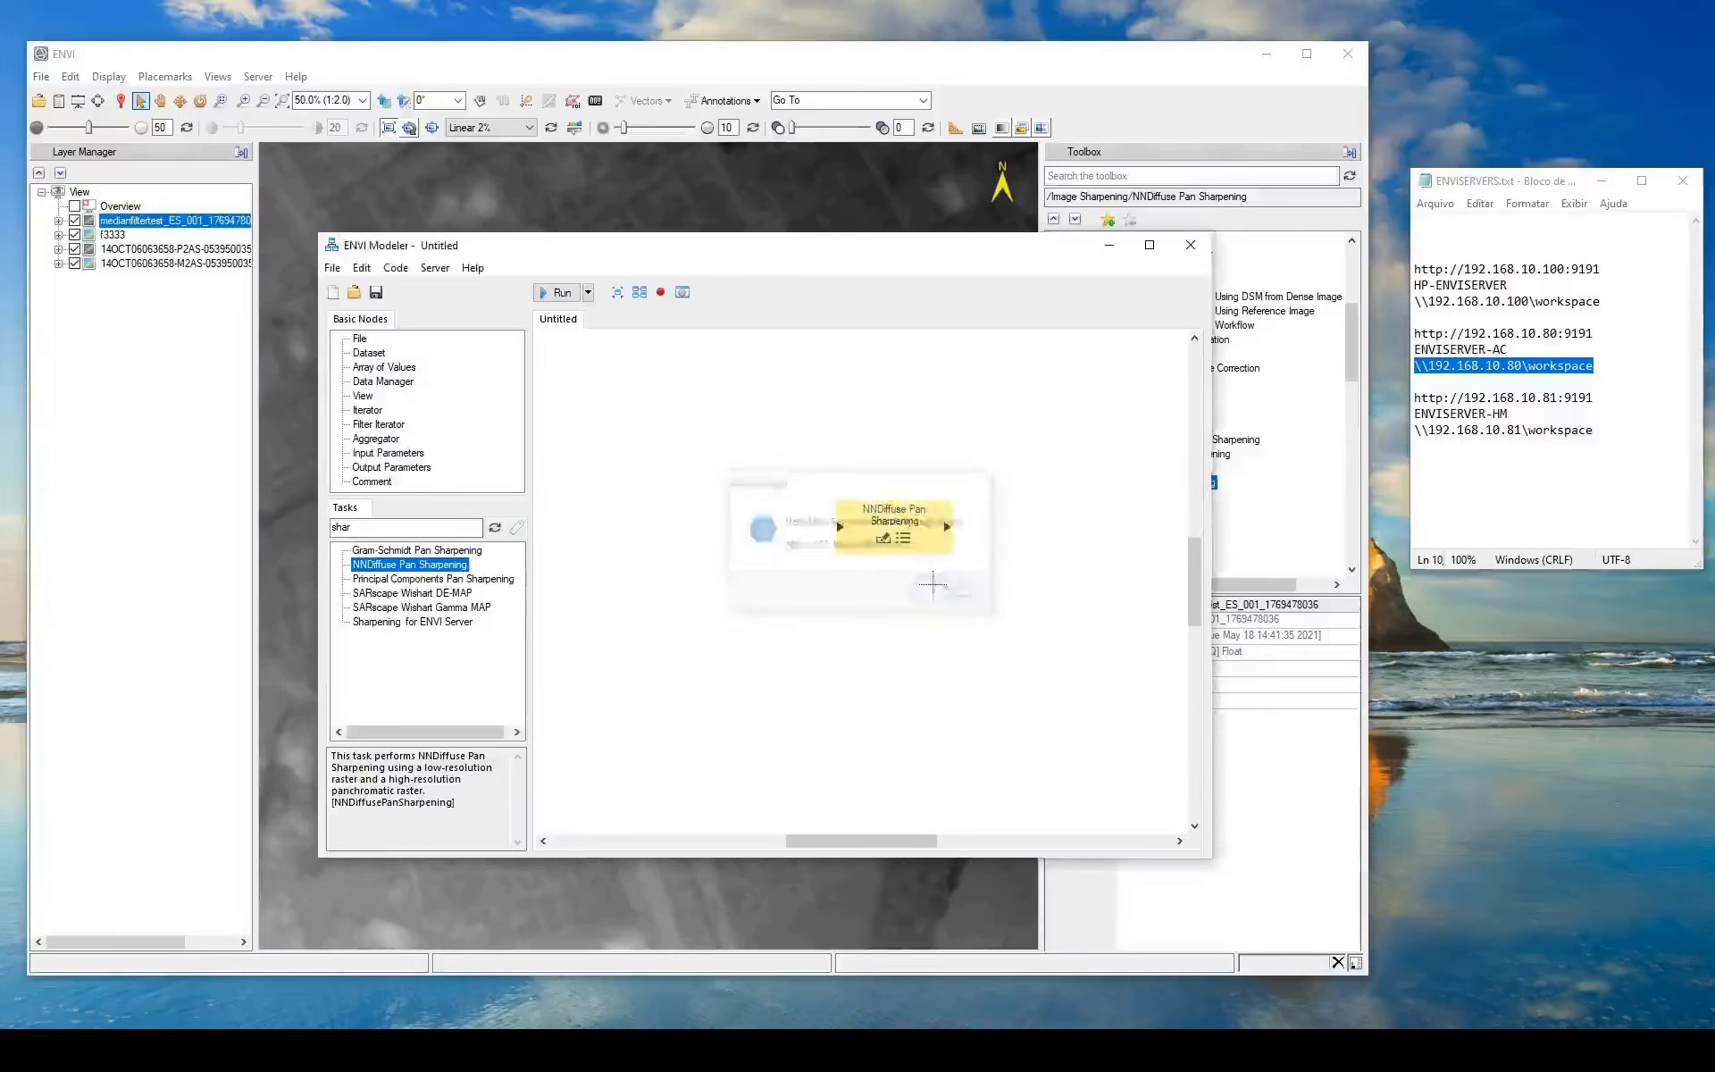
left_click(435, 268)
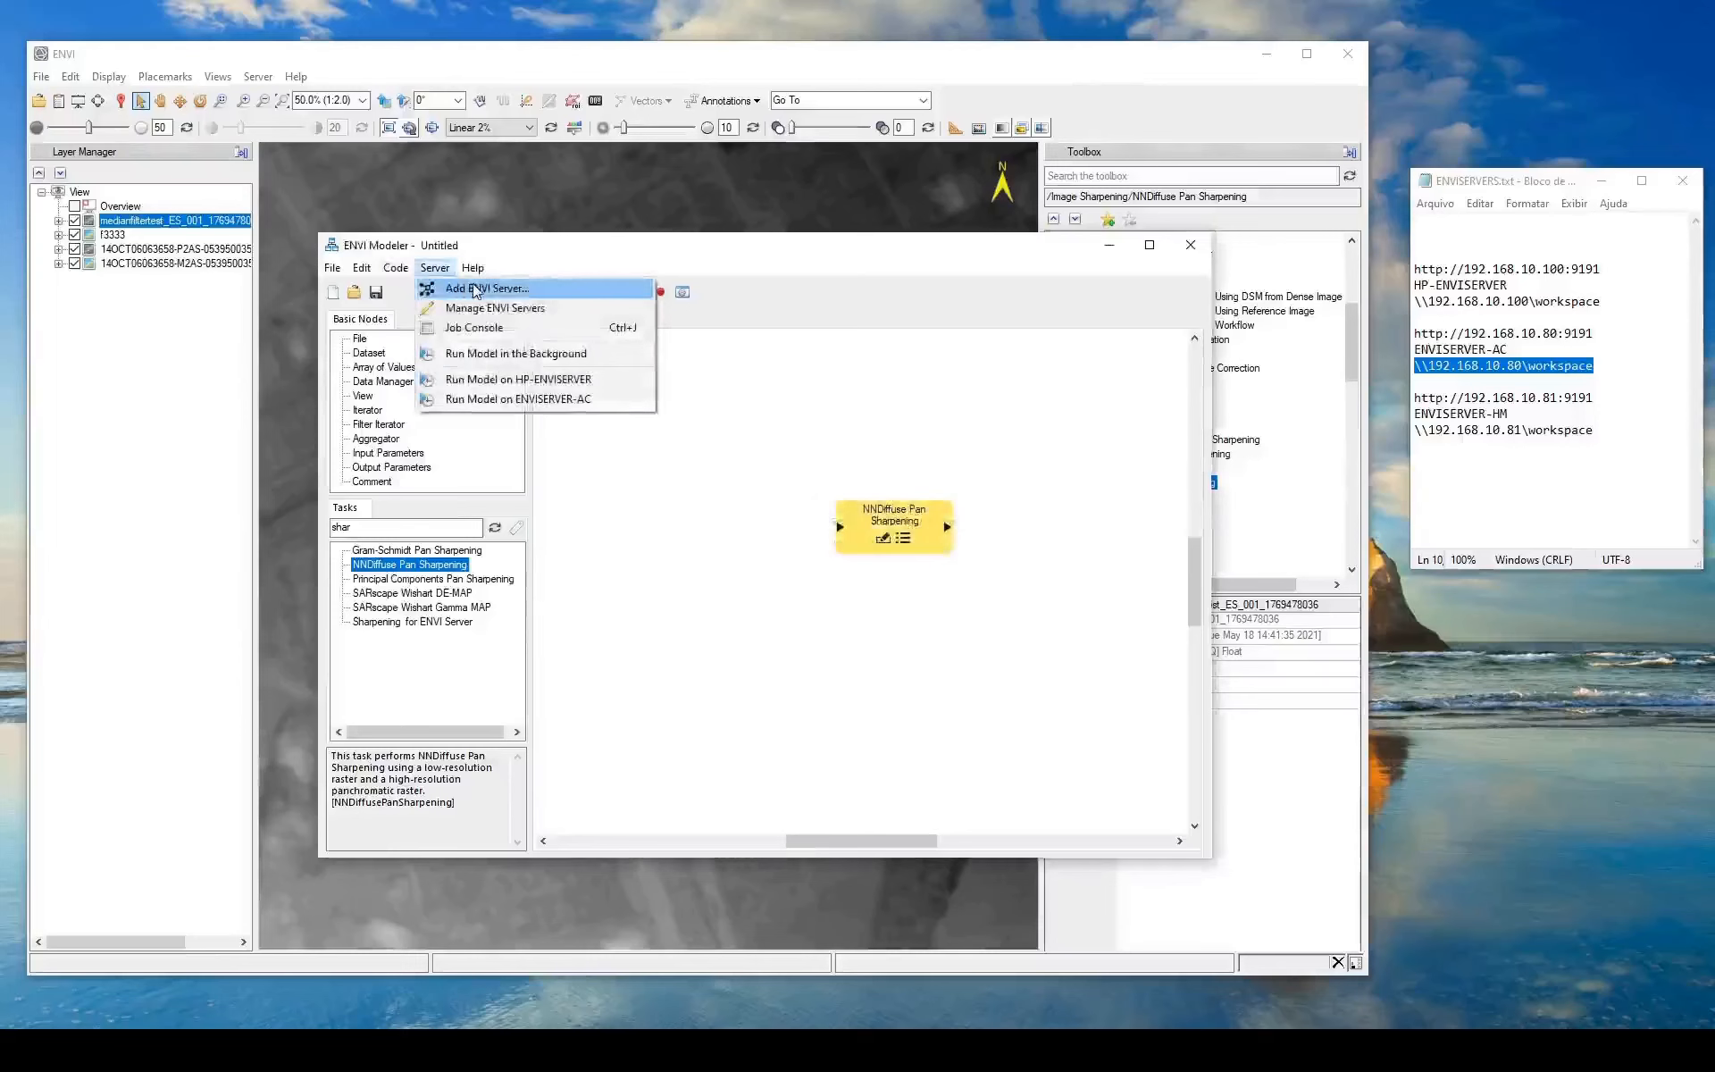
left_click(455, 287)
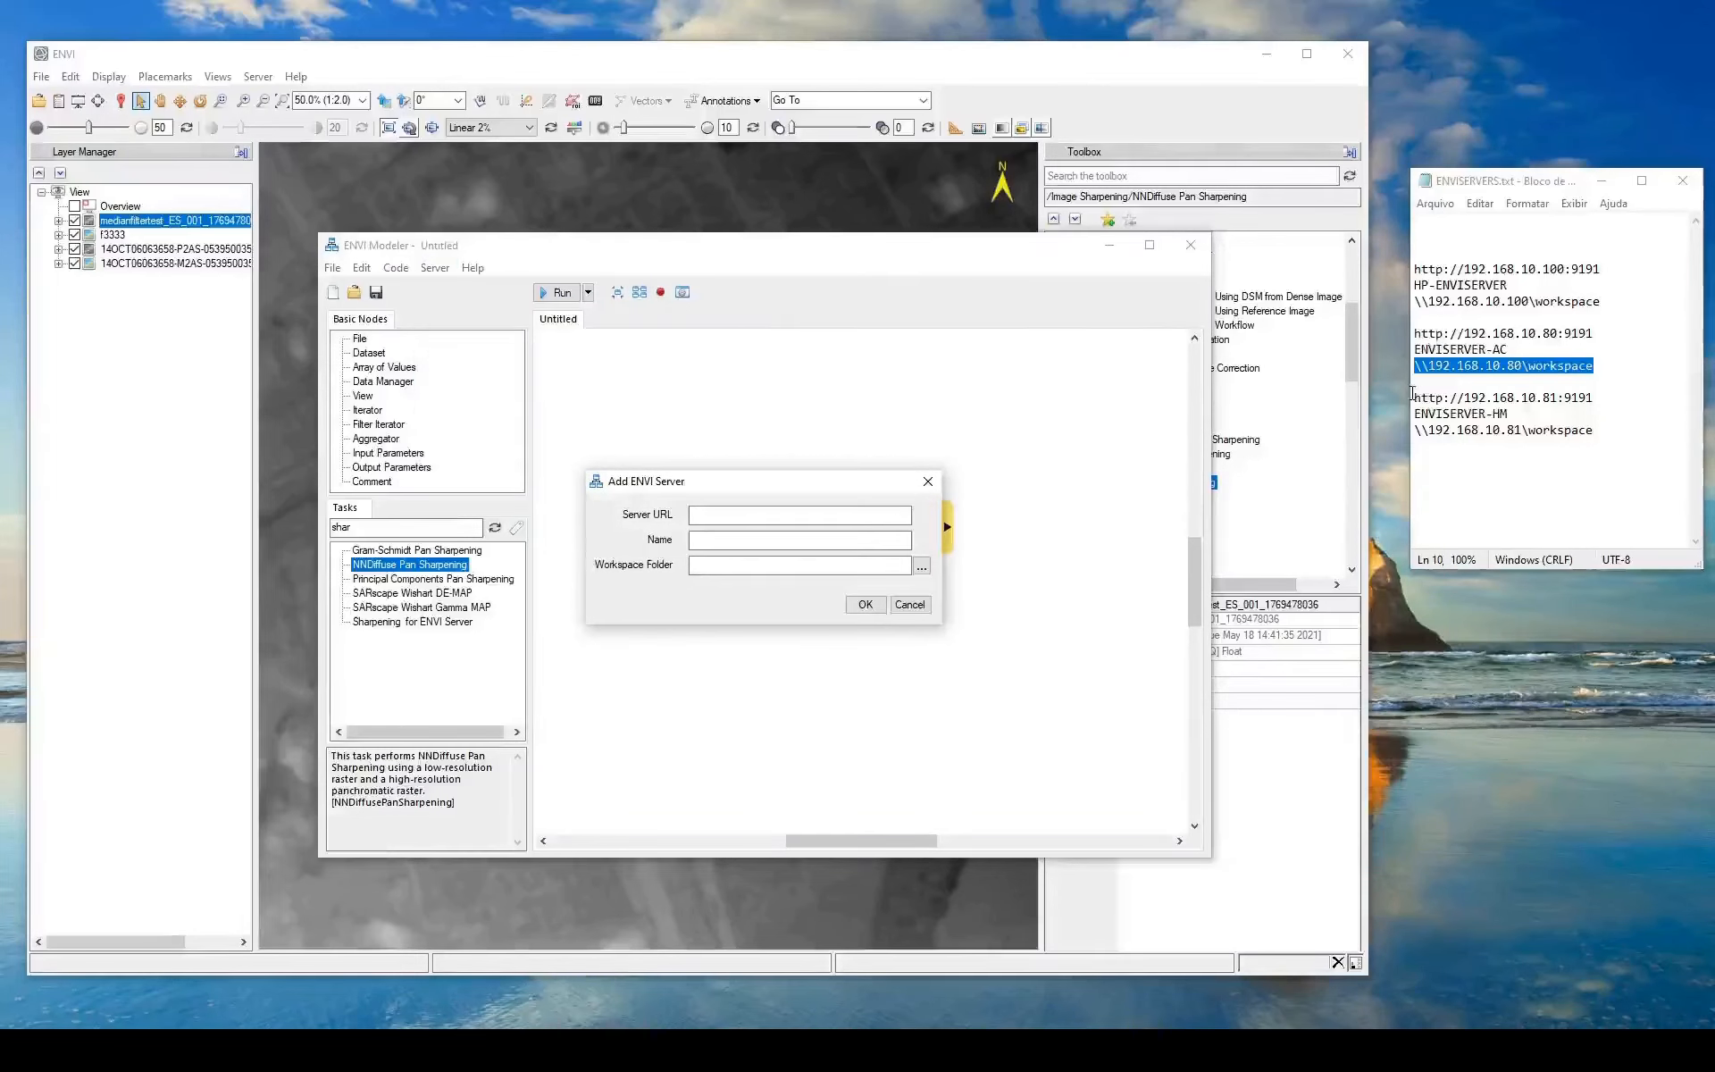
left_click_drag(1412, 394, 1595, 394)
key("ctrl+c")
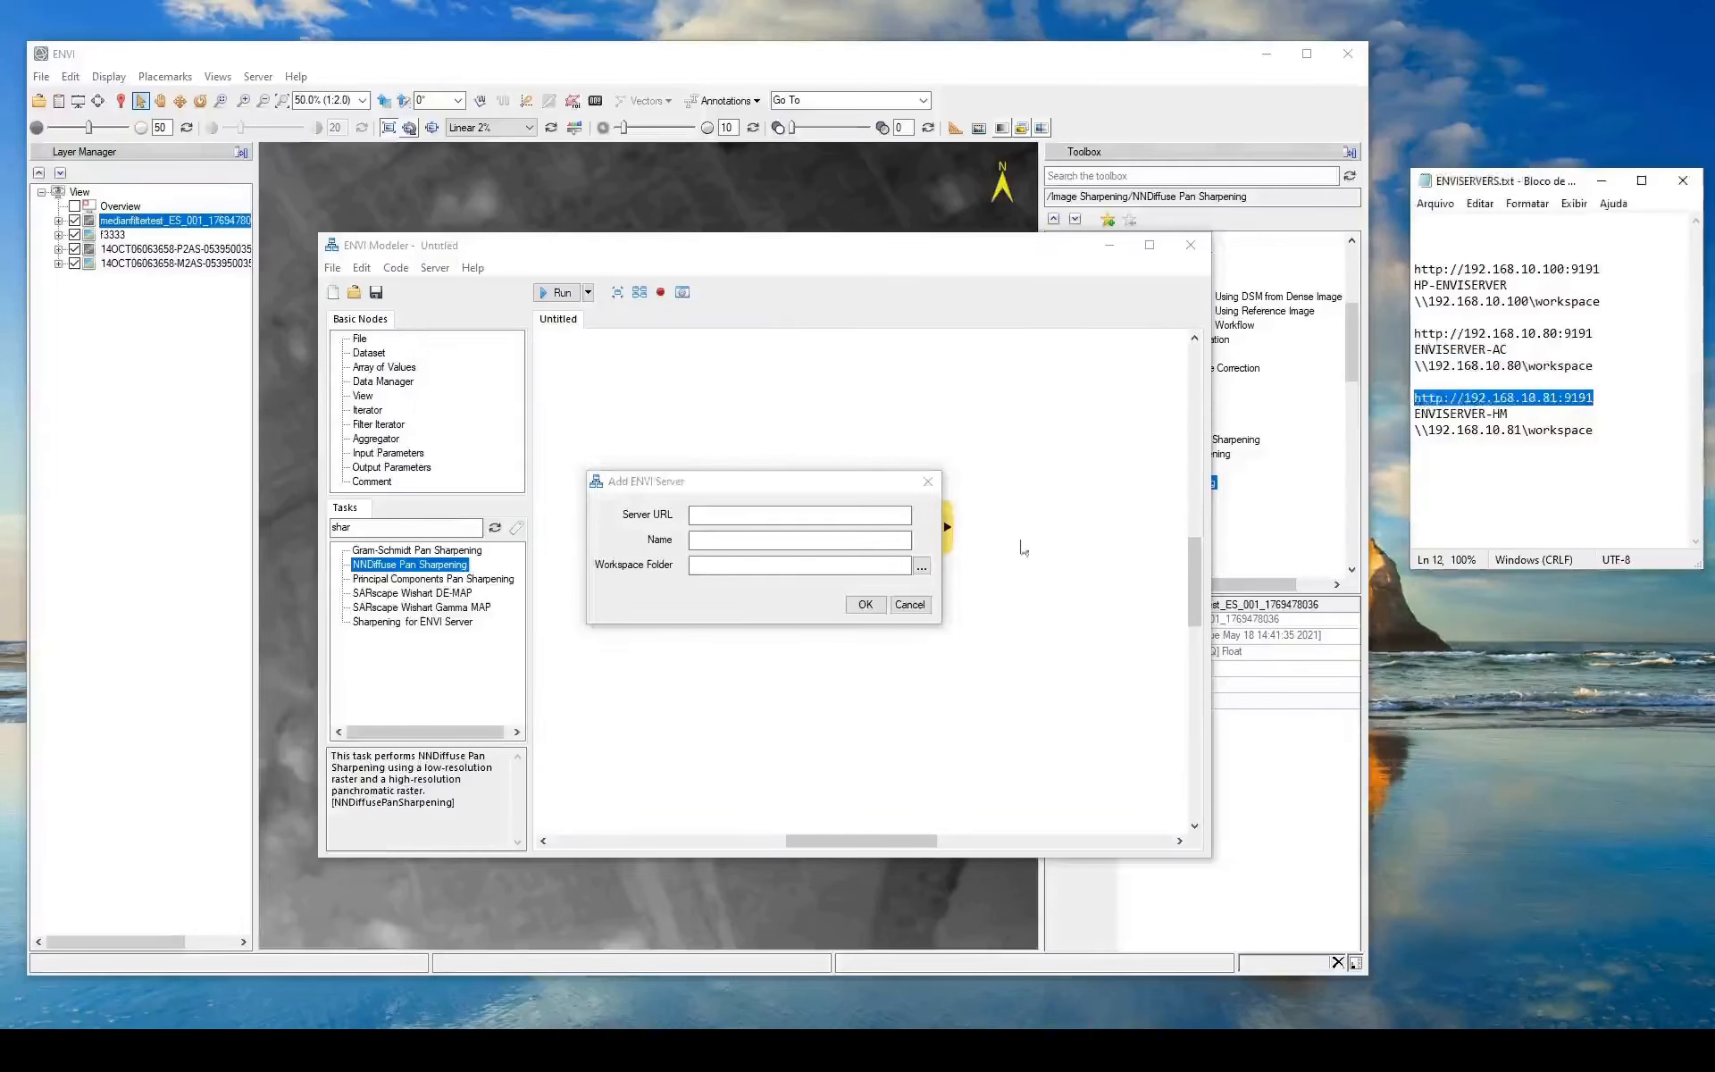
left_click(855, 518)
key("ctrl+v")
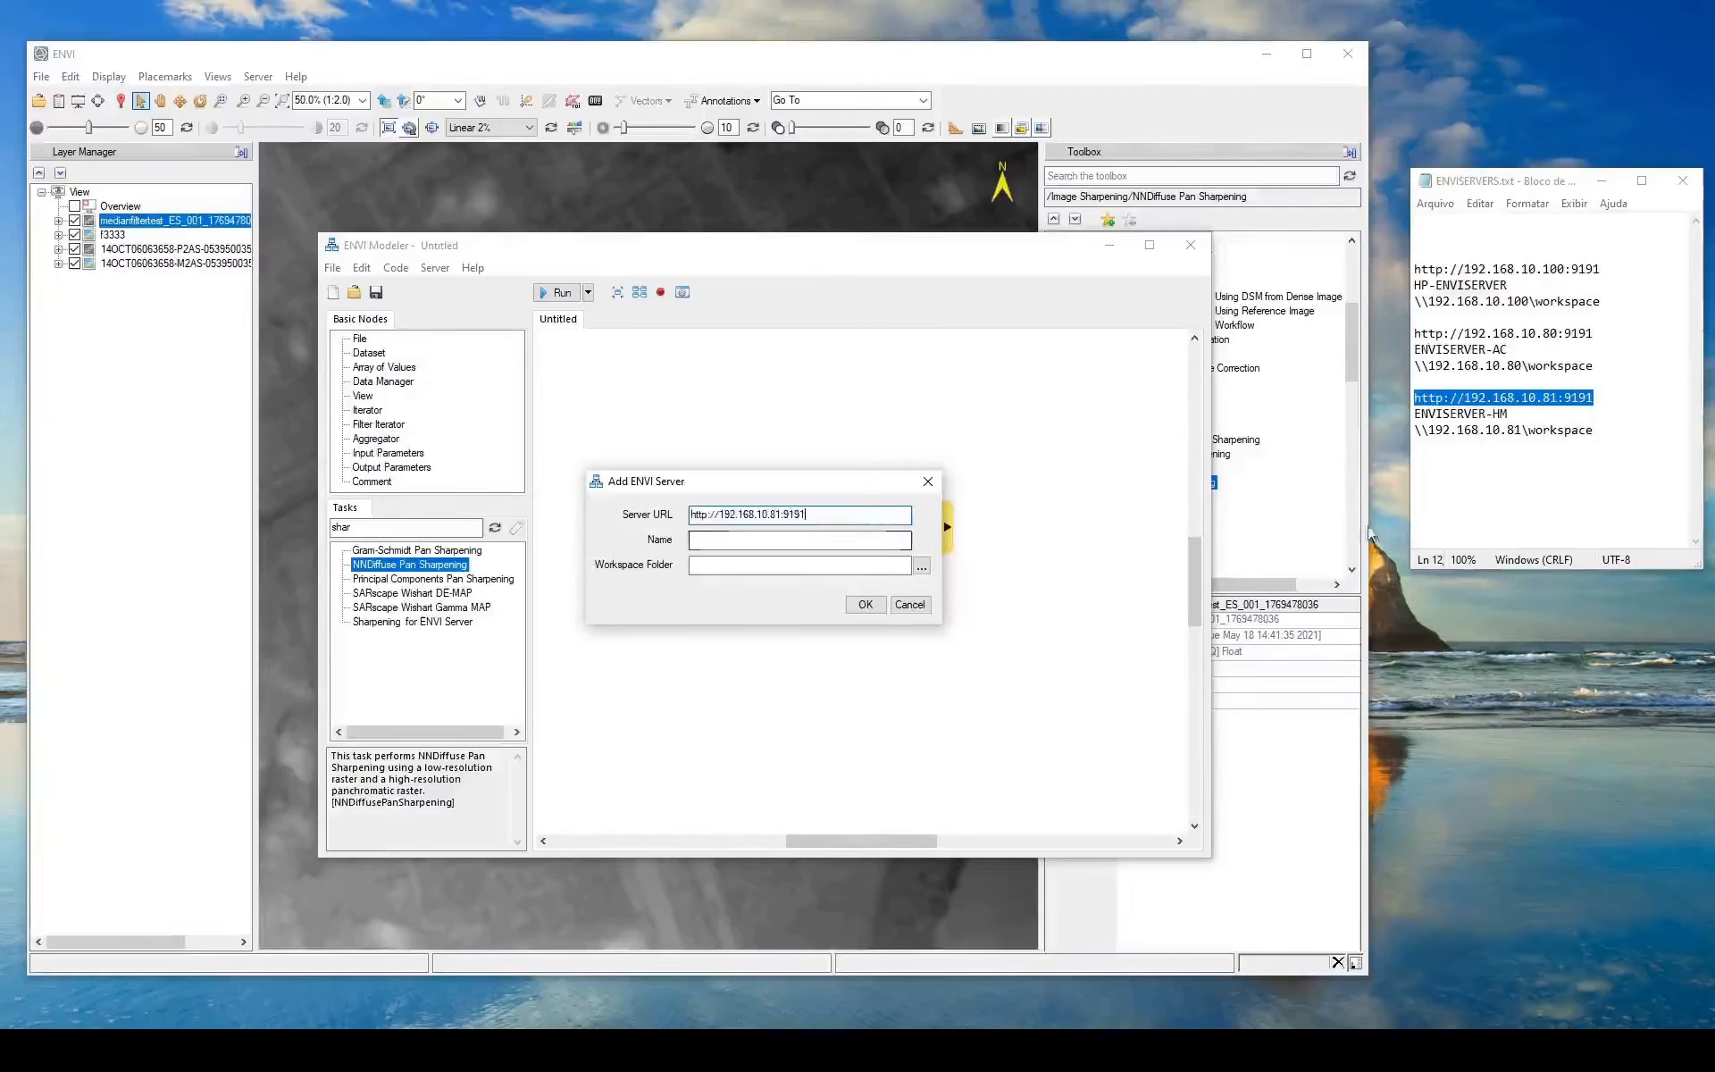
left_click_drag(1414, 412, 1509, 414)
key("ctrl+c")
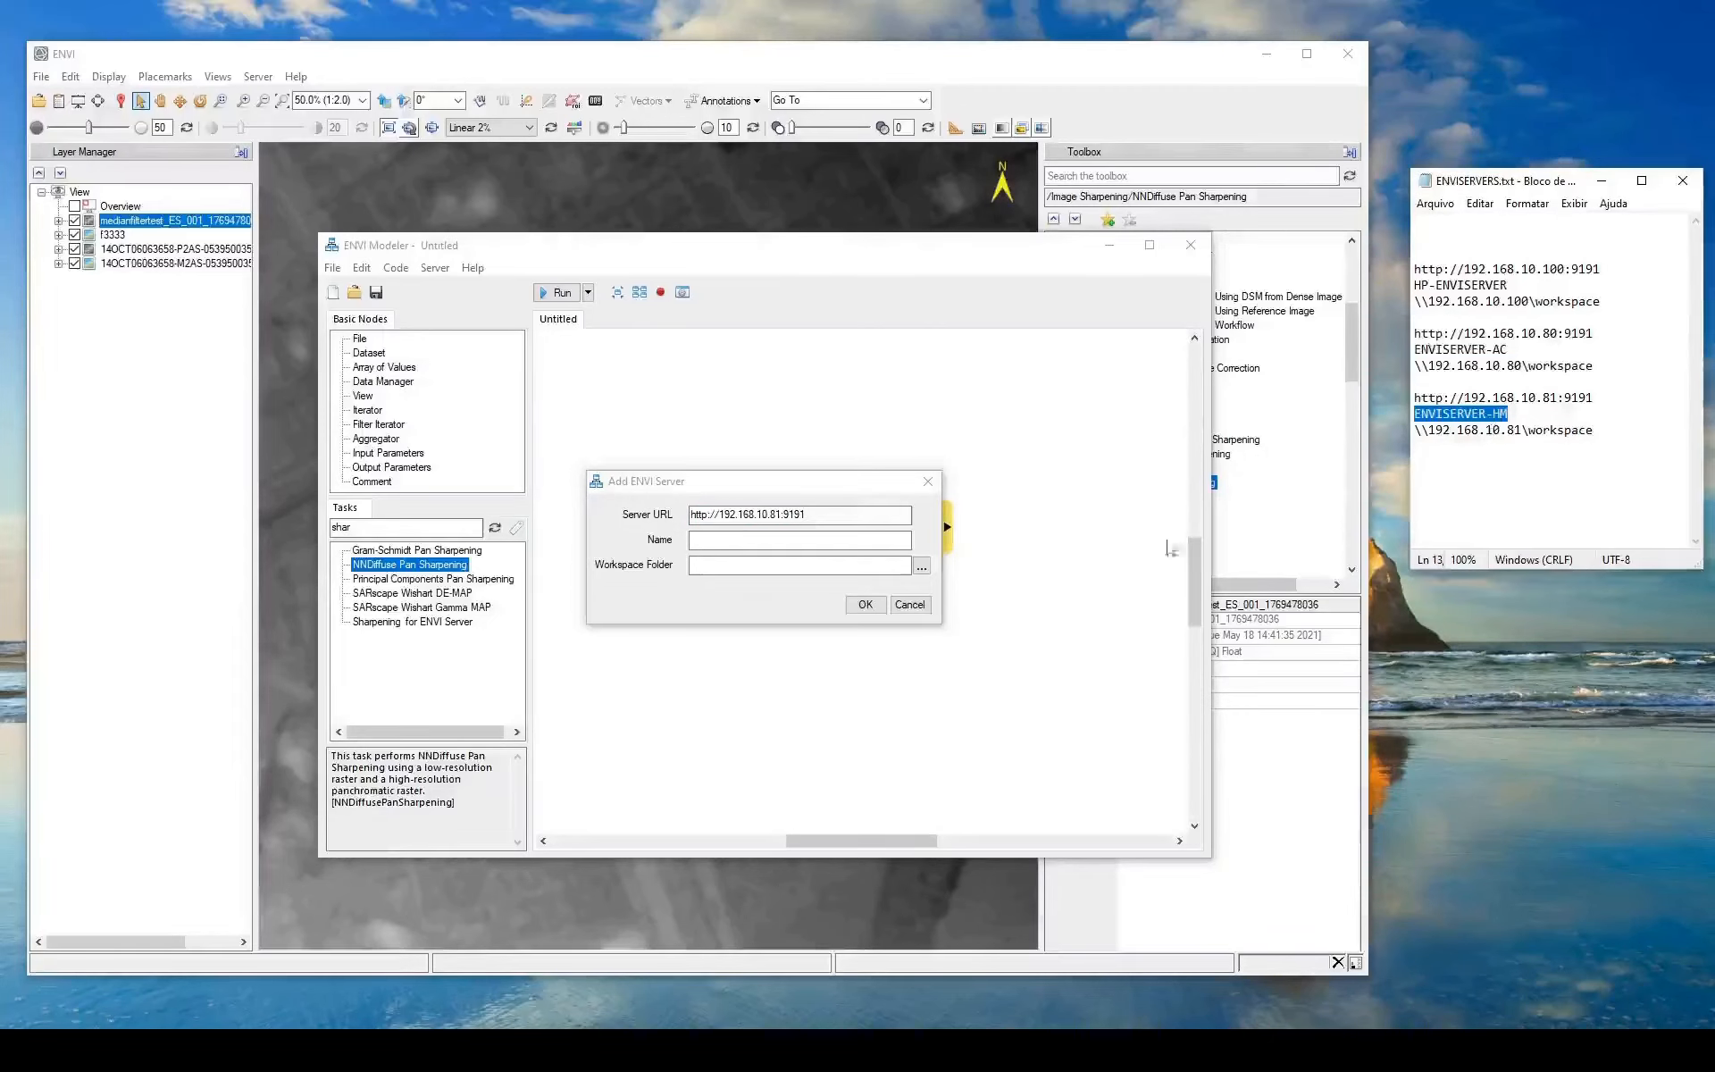
left_click(811, 545)
key("ctrl+v")
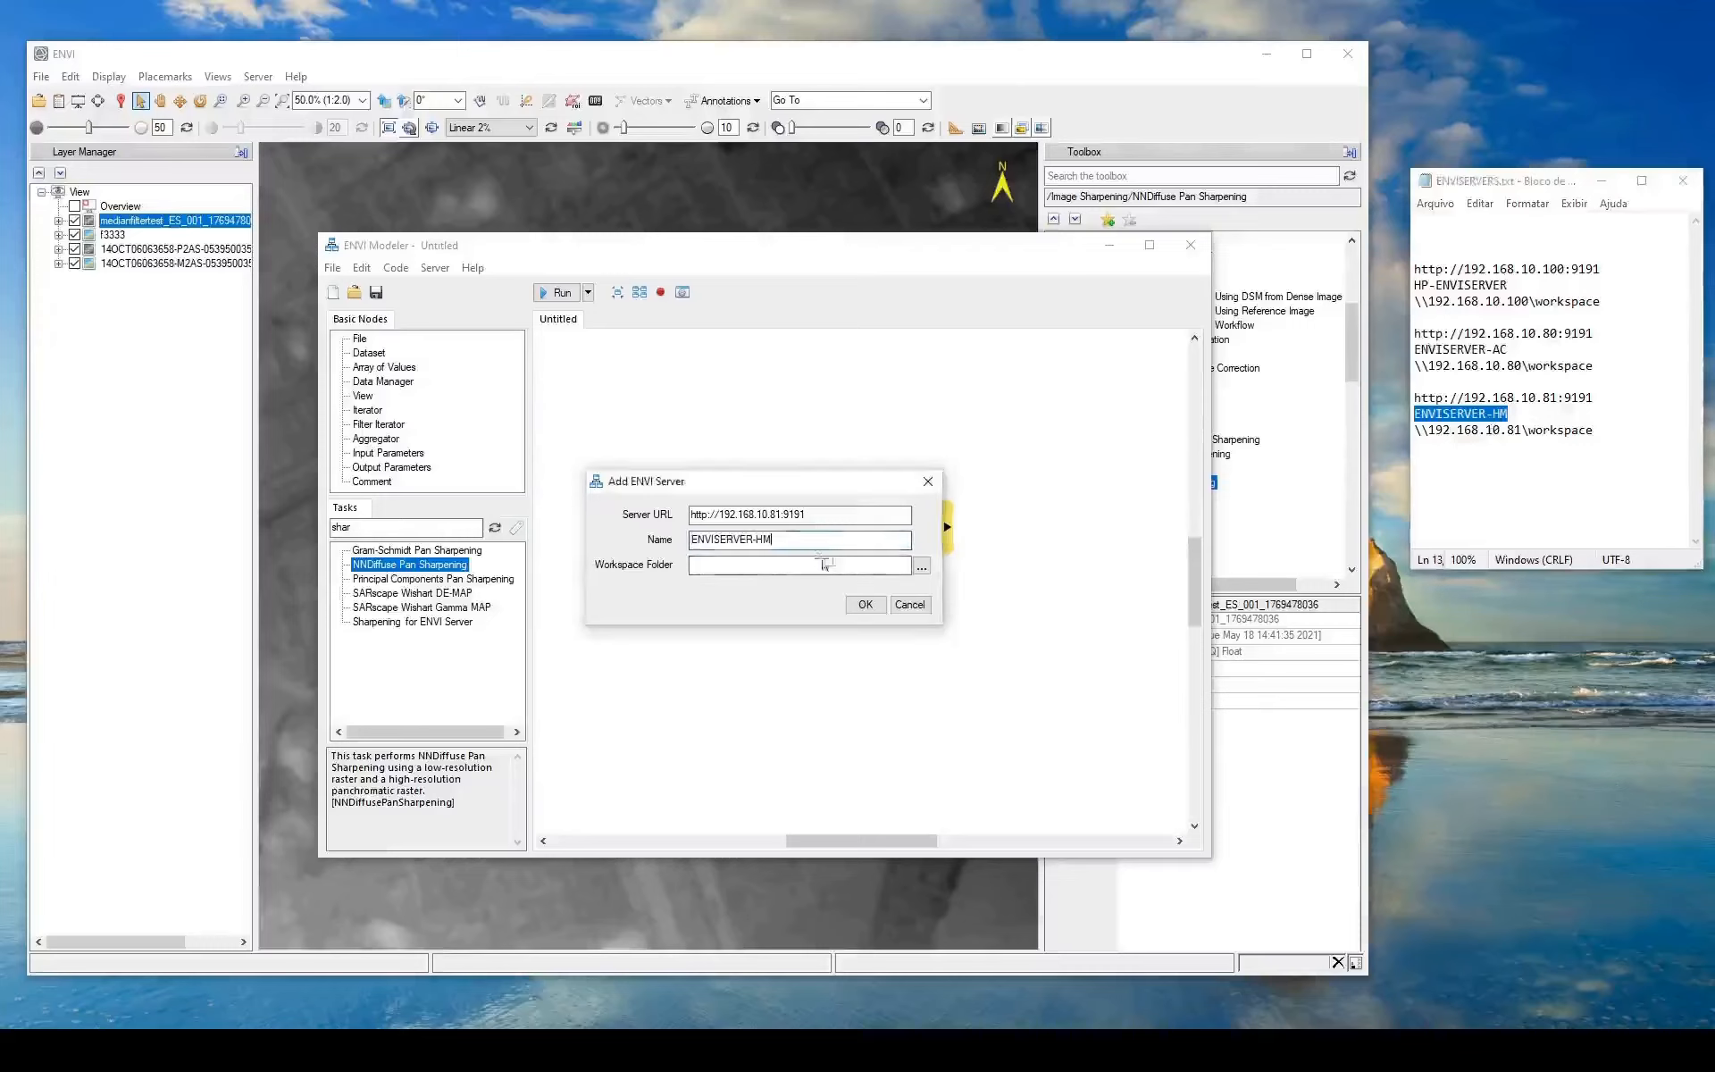
Set the ENVISERVER-HM workspace folder to \\192.168.10.81\workspace and register the server
left_click_drag(1417, 433, 1596, 433)
key("ctrl+c")
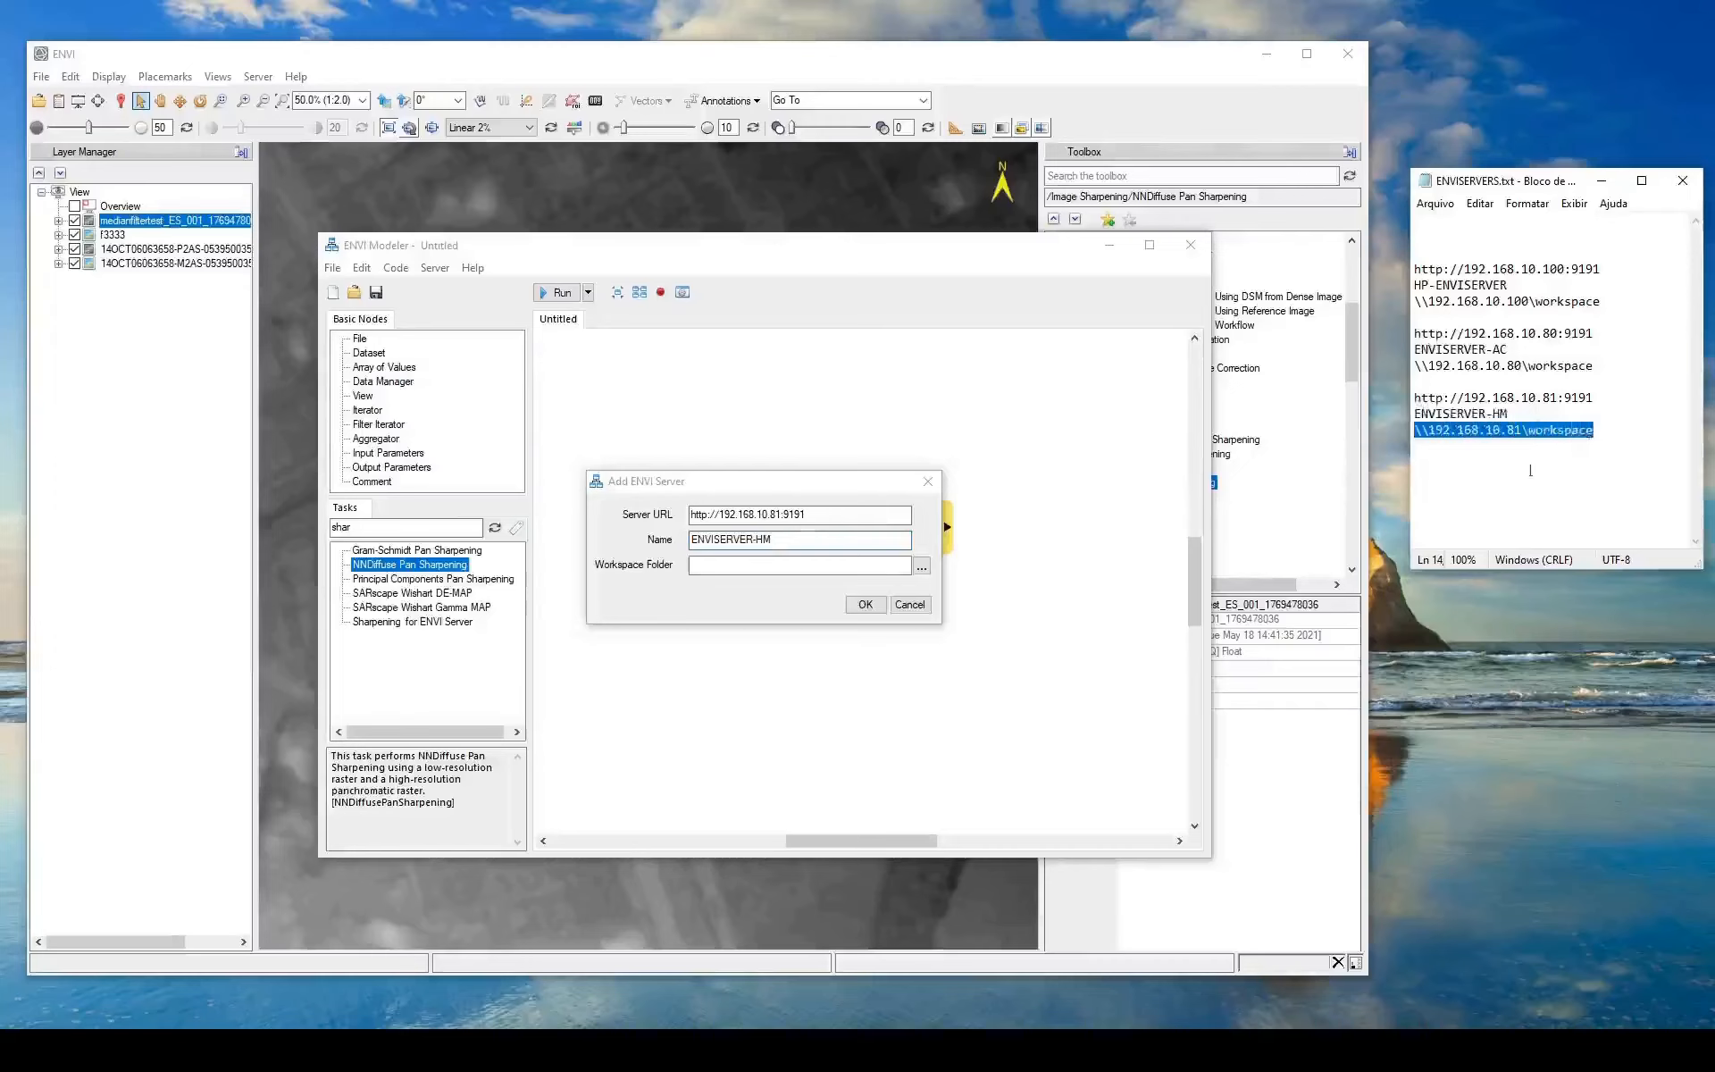
left_click(777, 566)
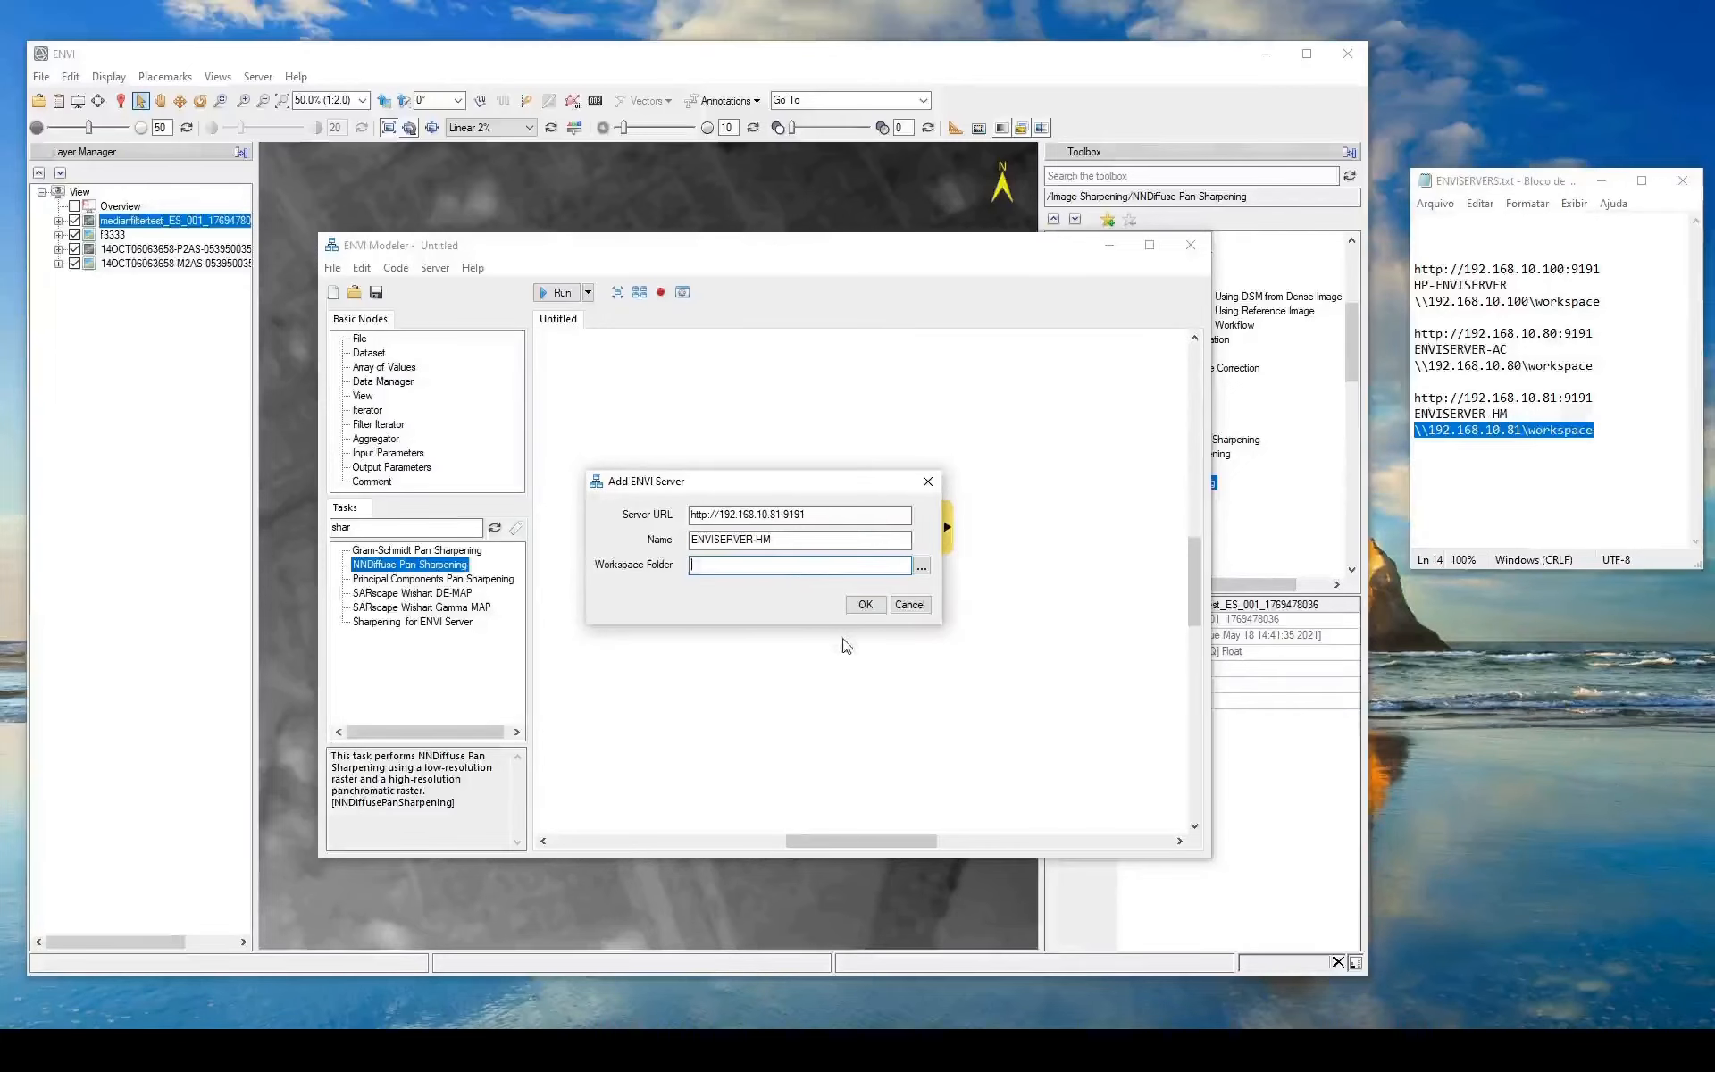
key("ctrl+v")
left_click(866, 604)
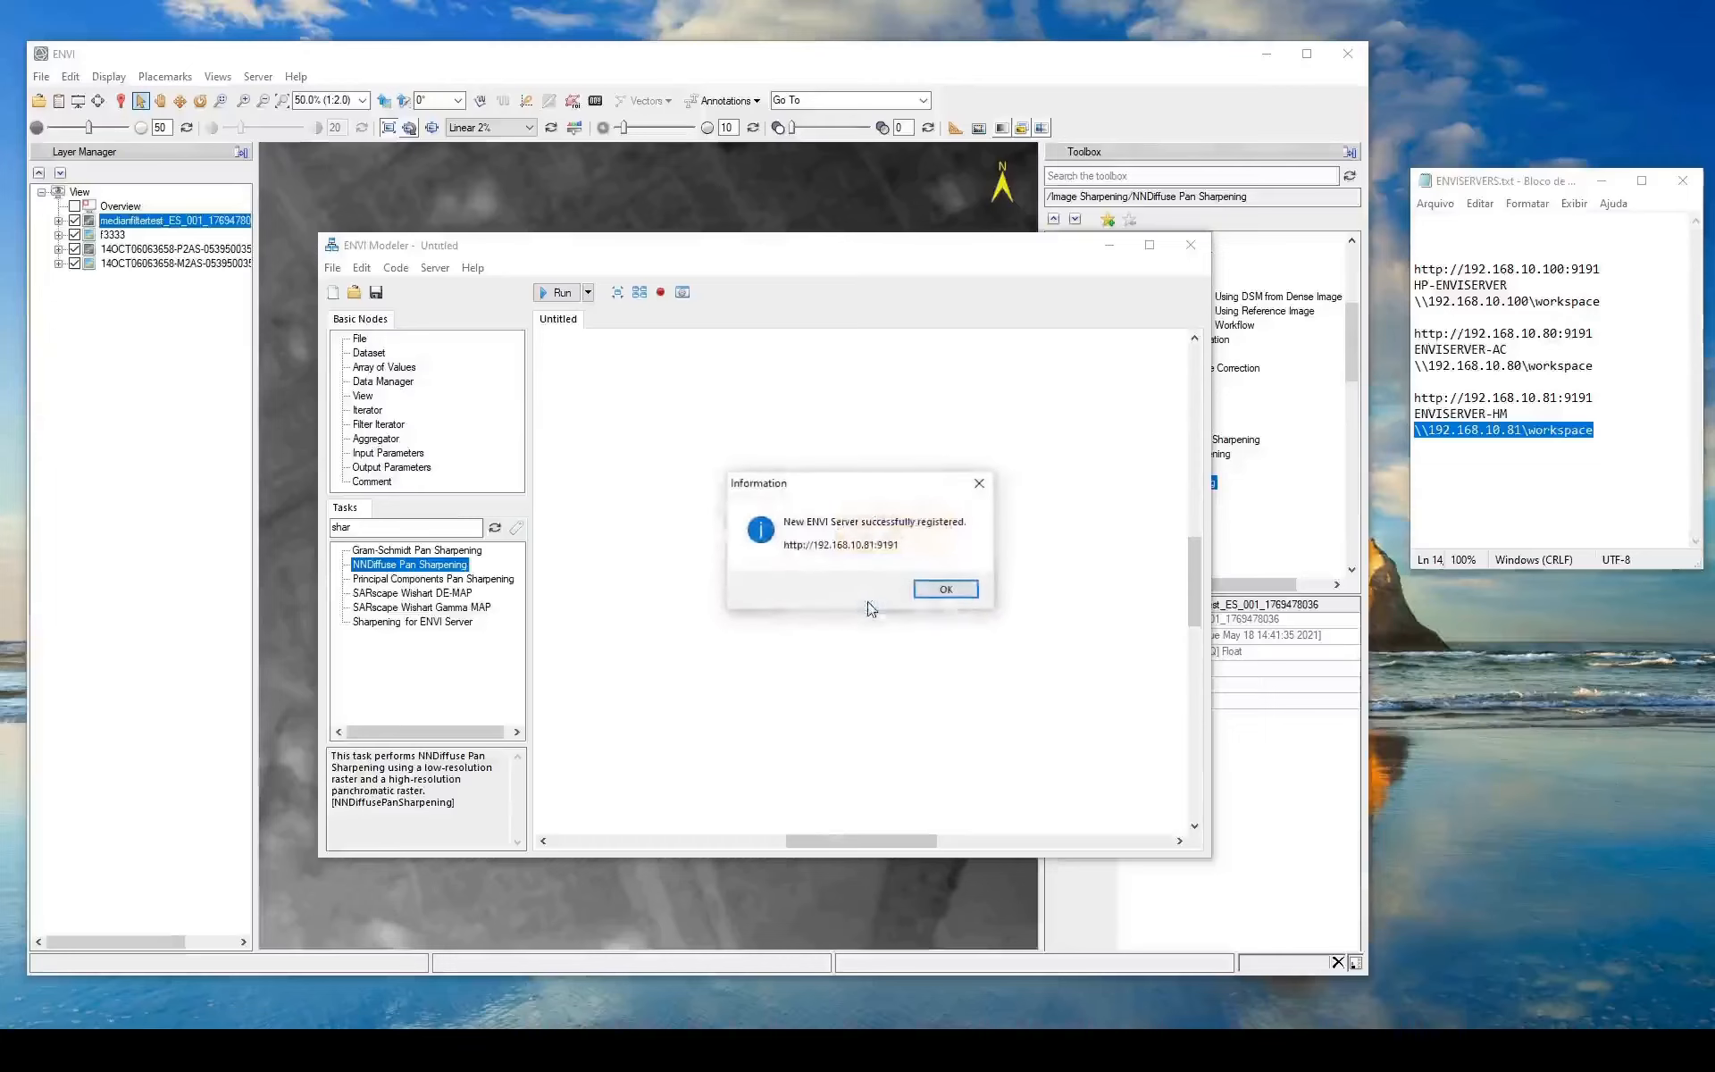
left_click(947, 587)
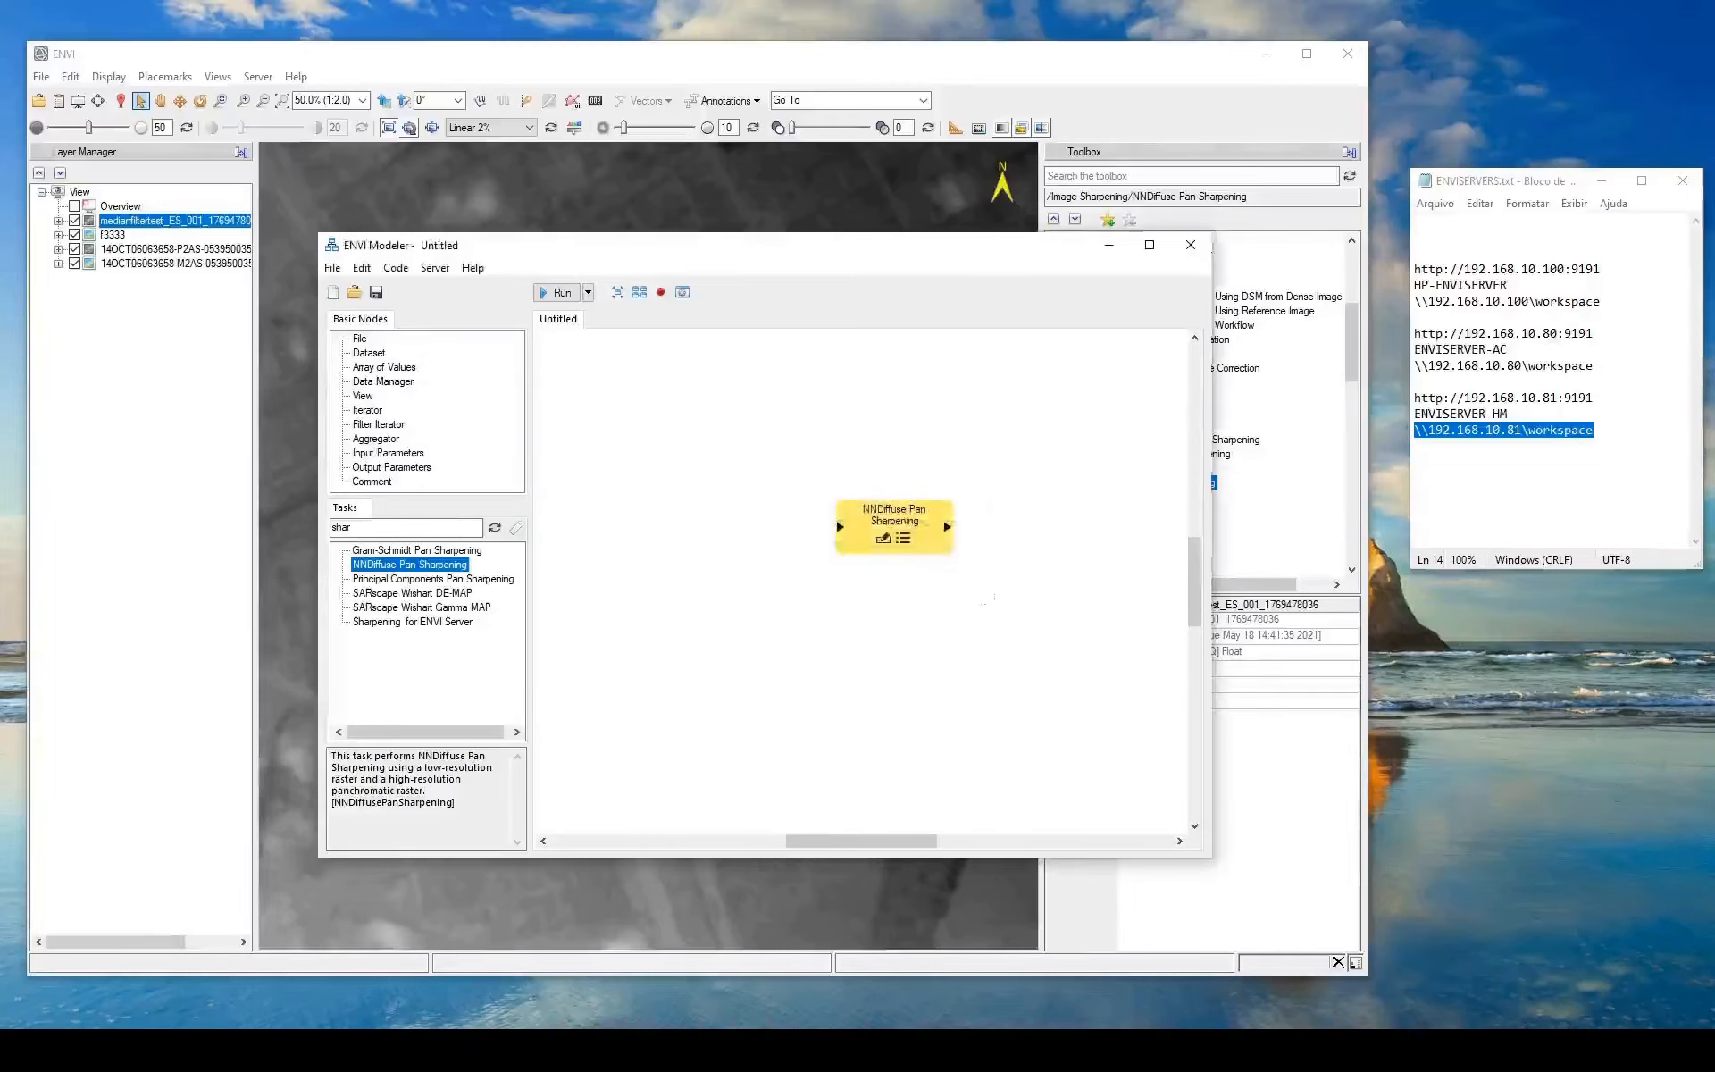
Select the NNDiffuse Pan Sharpening node and examine which registered servers the model can run on
left_click(890, 515)
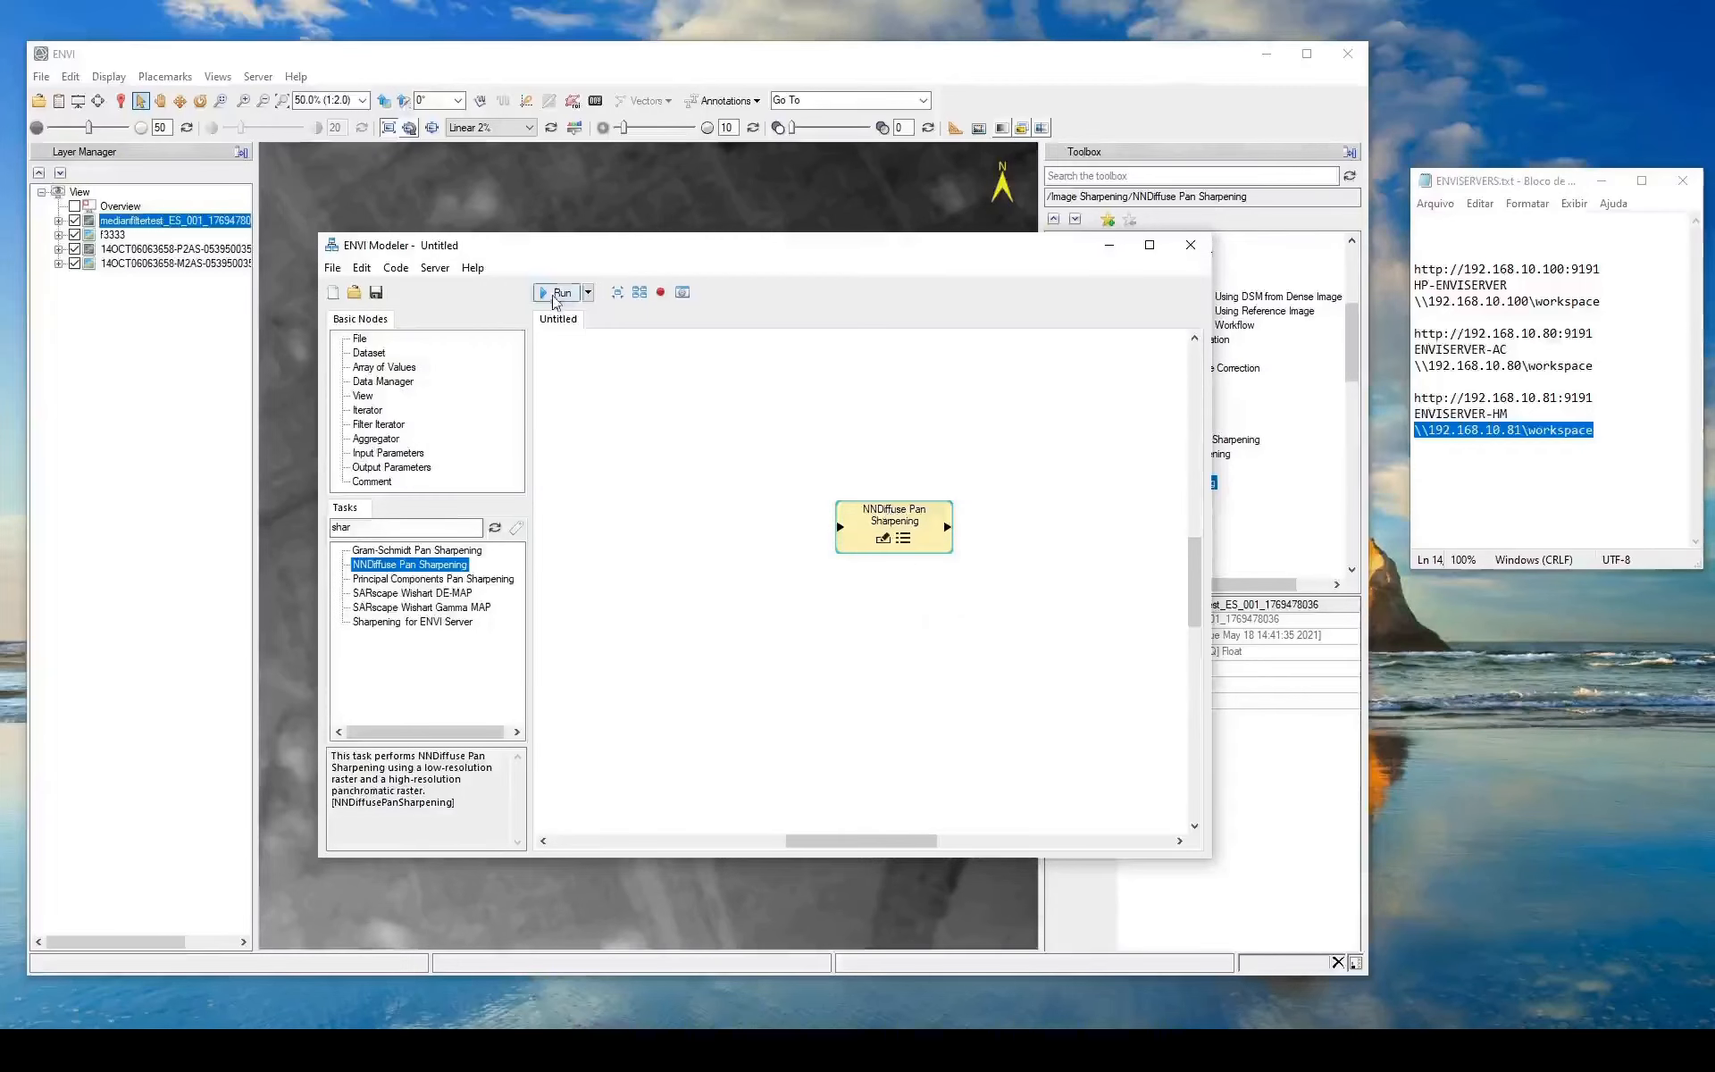
left_click(589, 294)
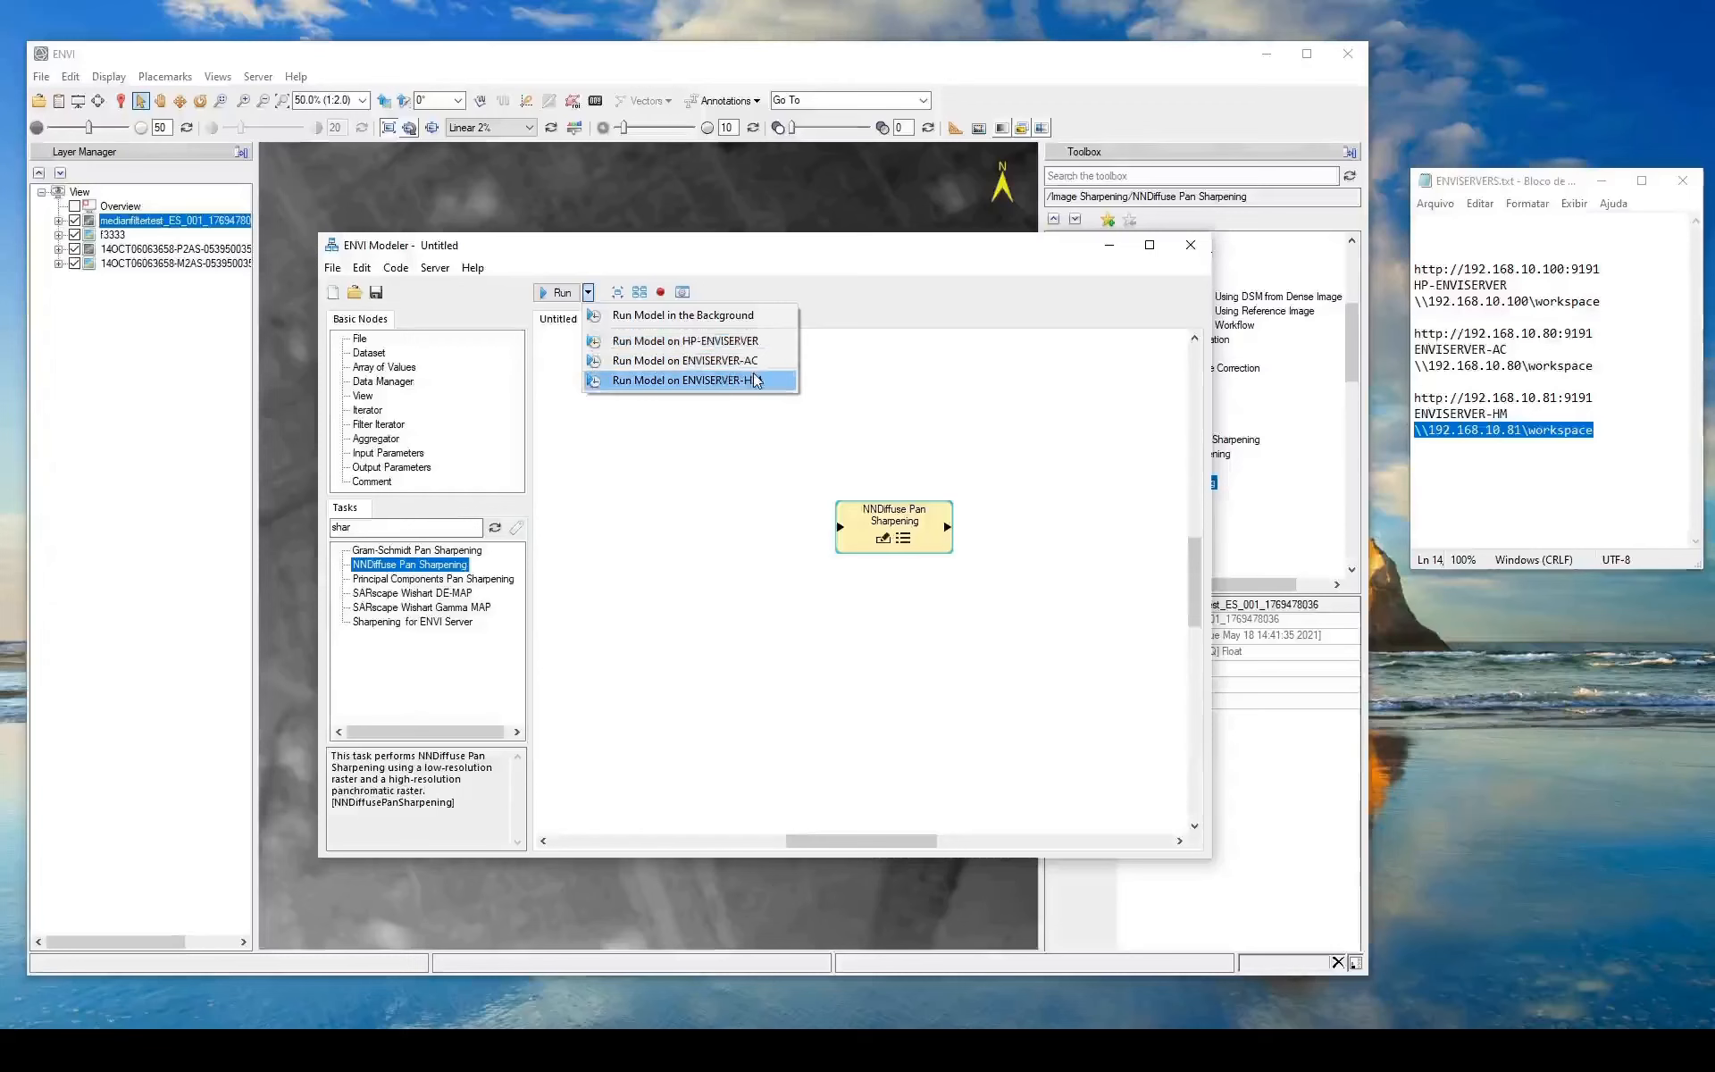
Delete the NNDiffuse Pan Sharpening node, and add and remove a trial Iterator node to leave the model canvas empty
left_click(846, 259)
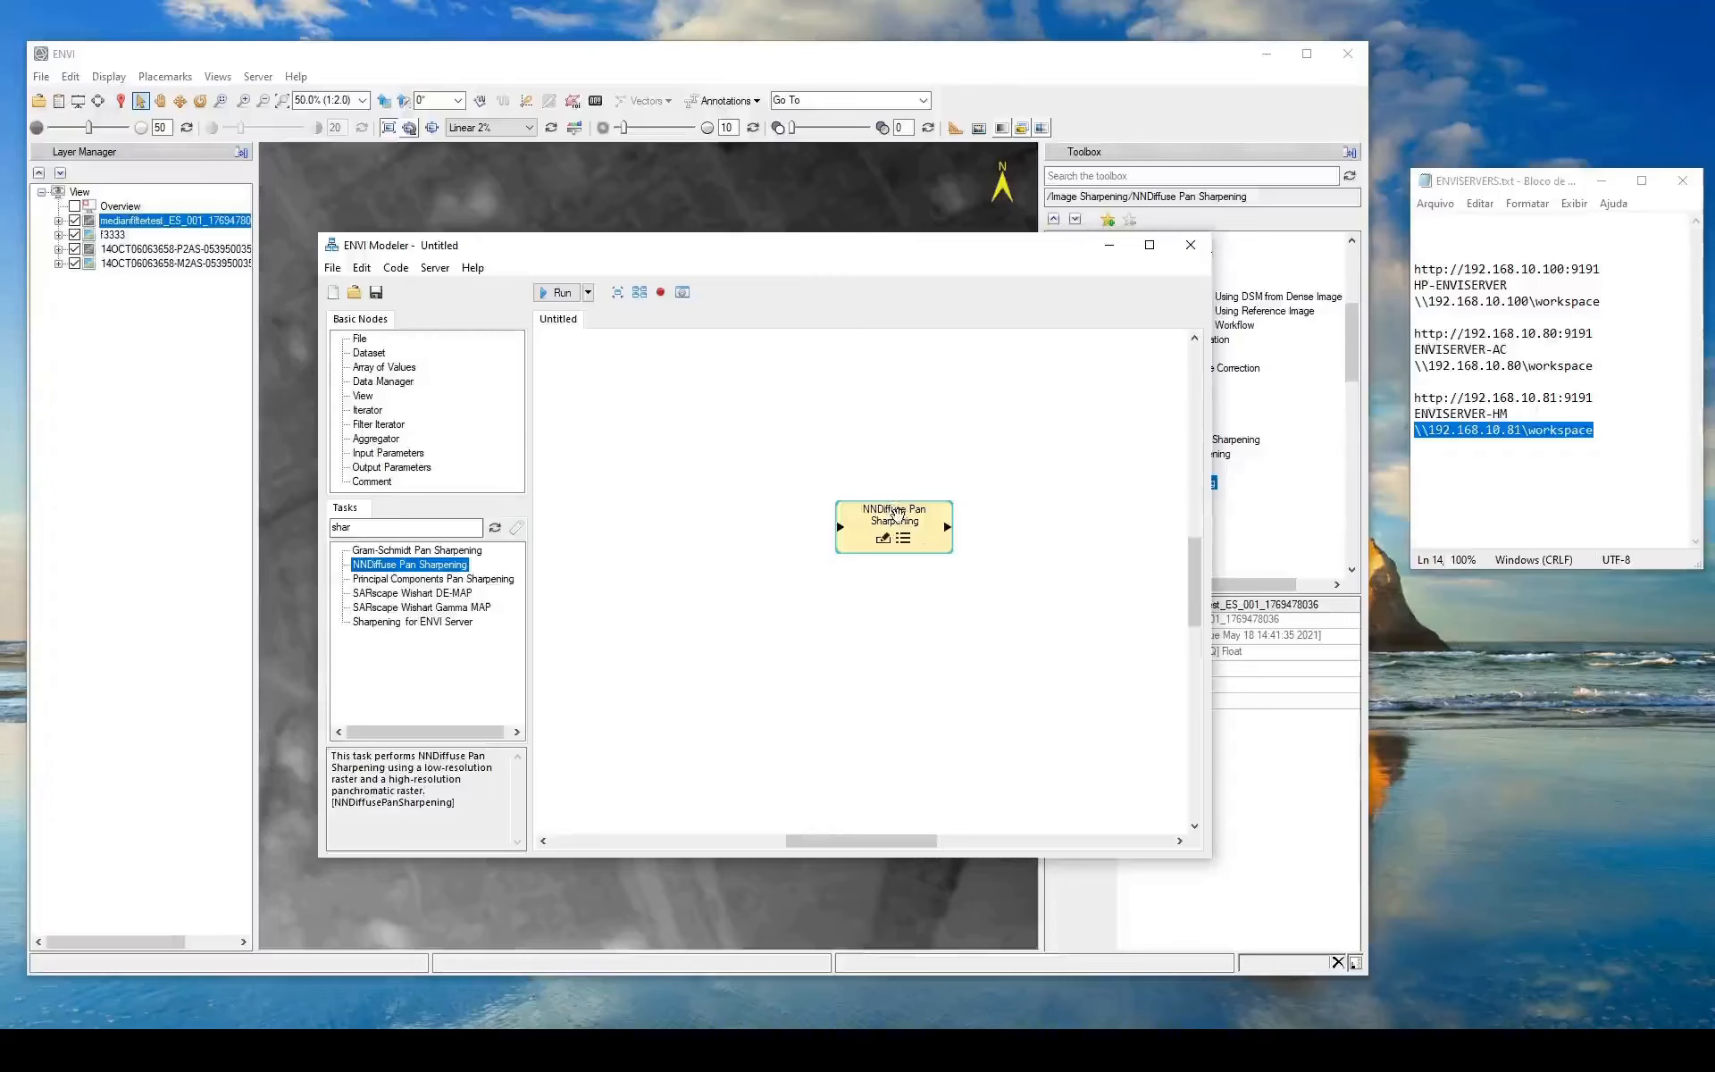
key("Delete")
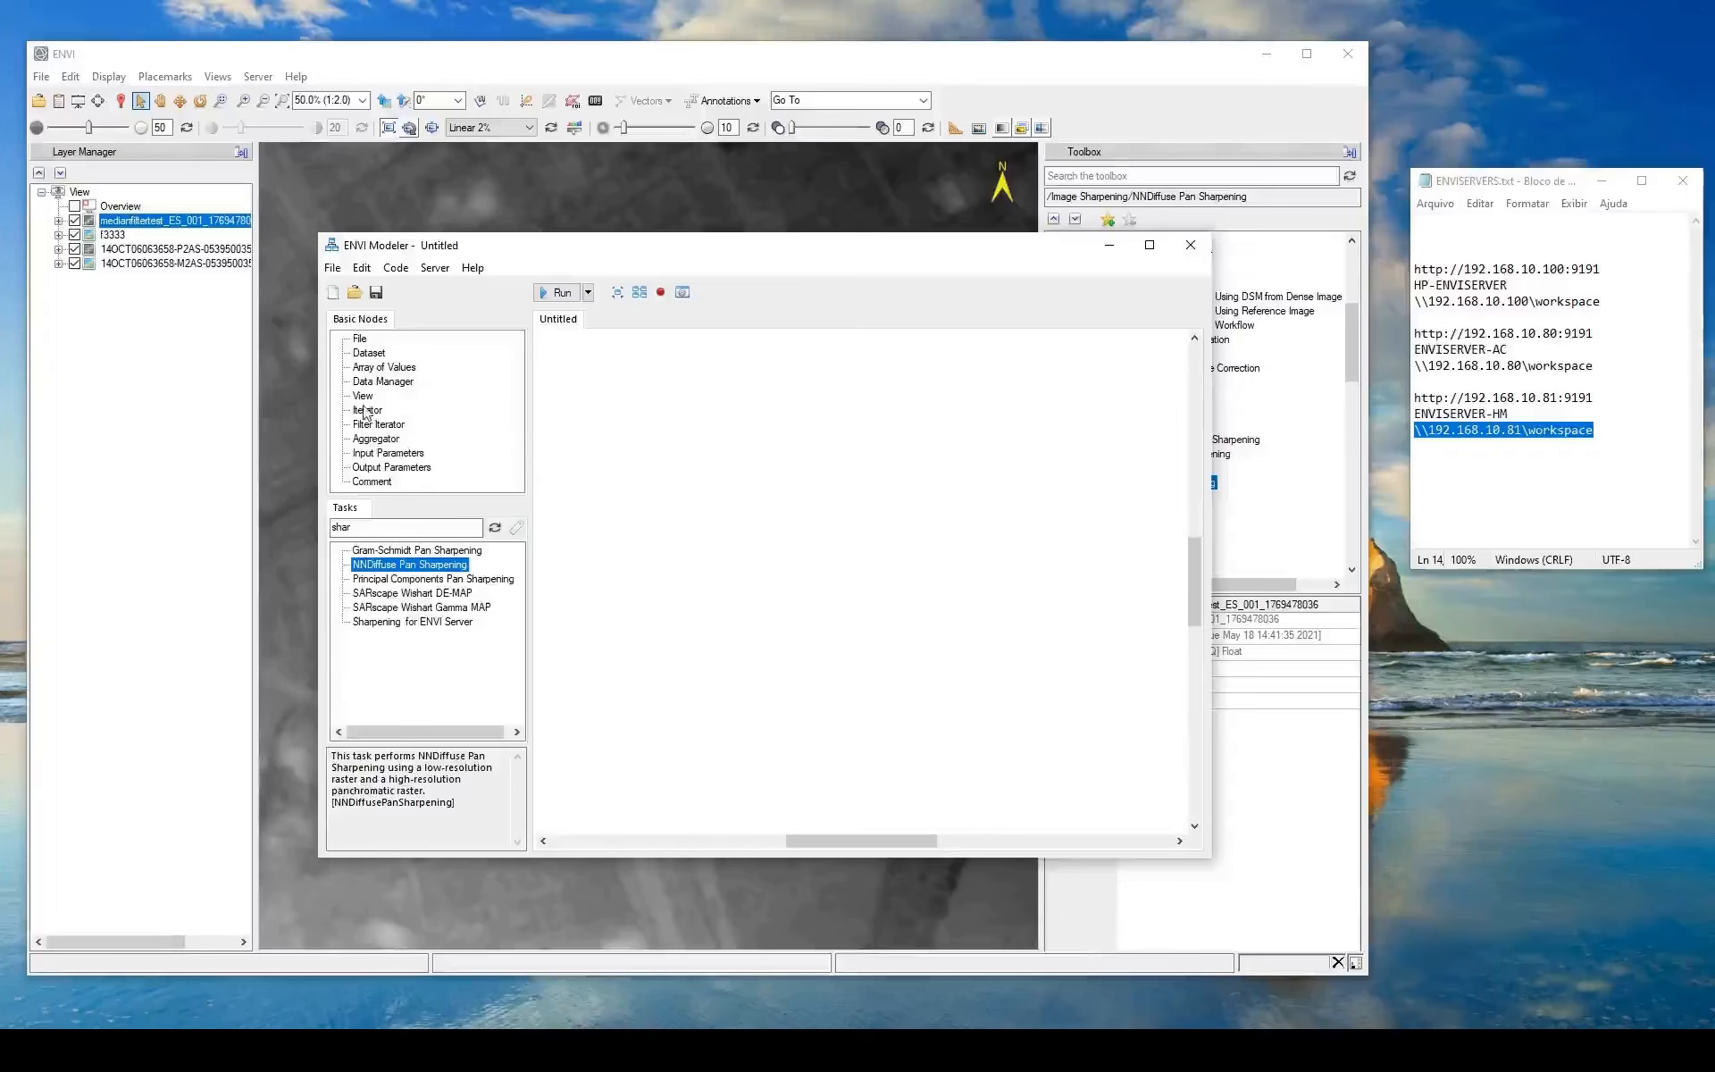
left_click_drag(365, 413, 799, 493)
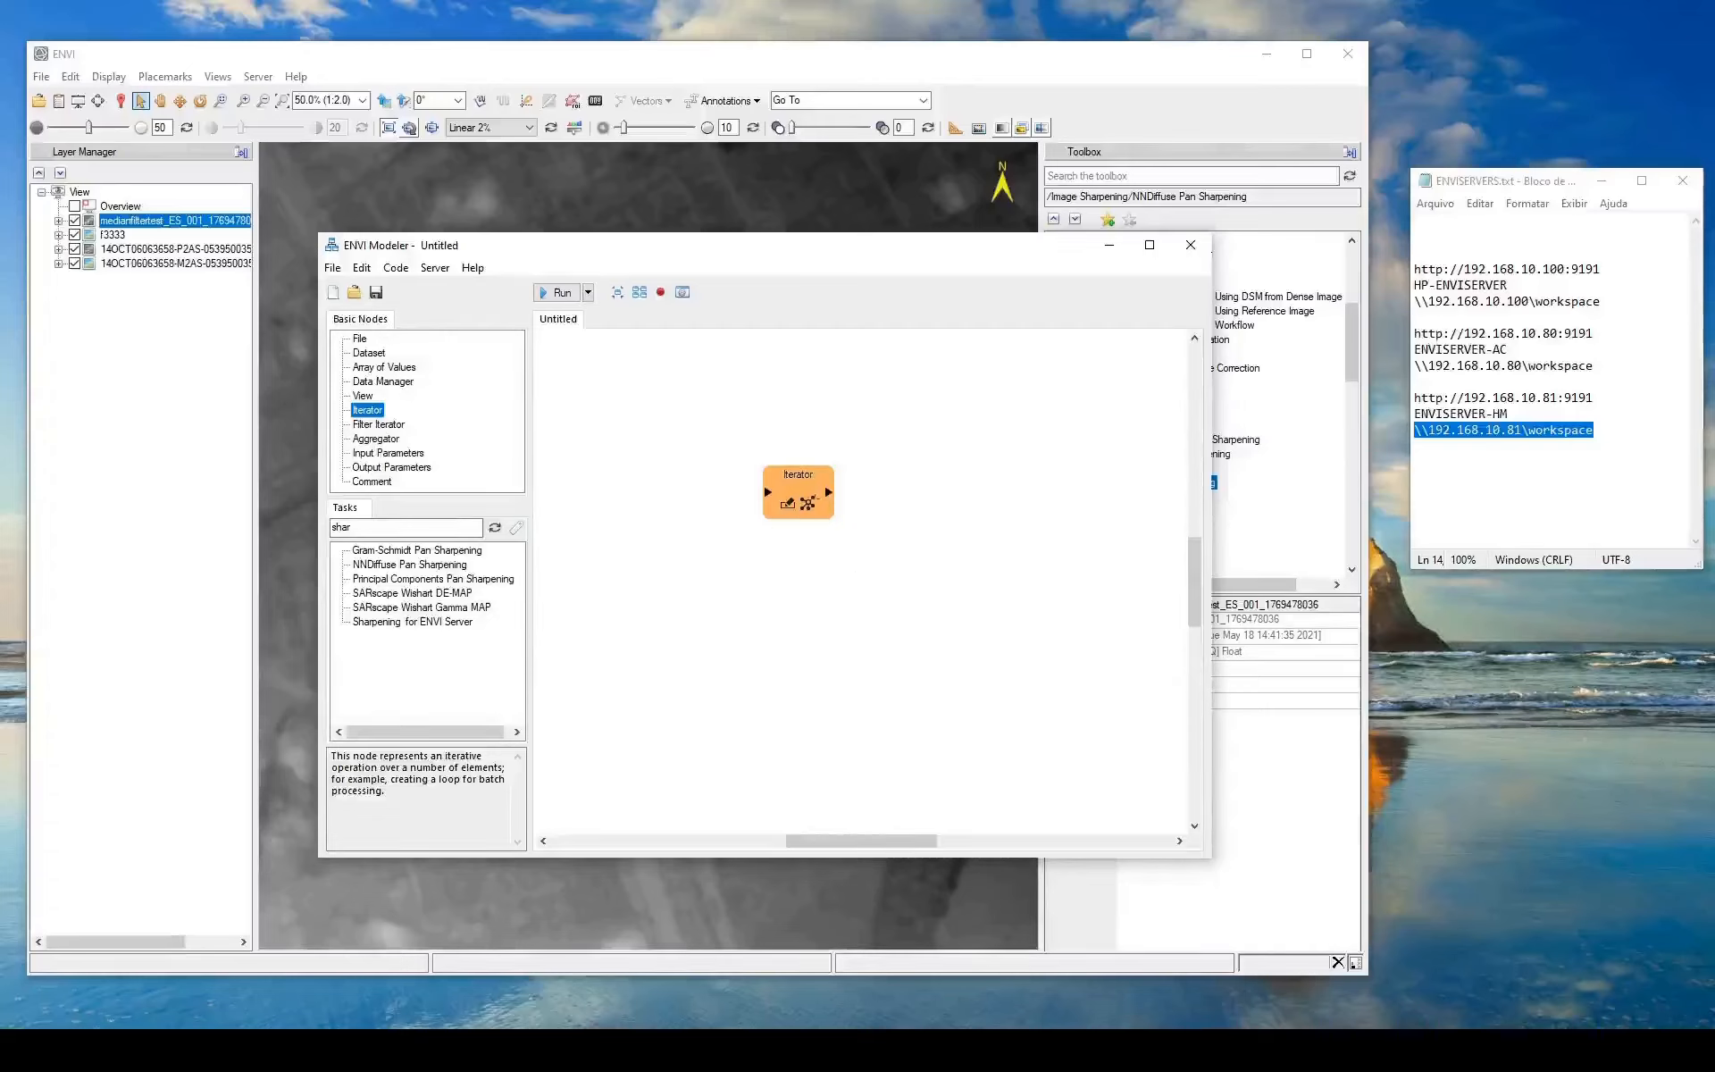
key("Delete")
Open the model file ENVISERVER_median.model from the ESERVER_DATA folder
left_click(332, 268)
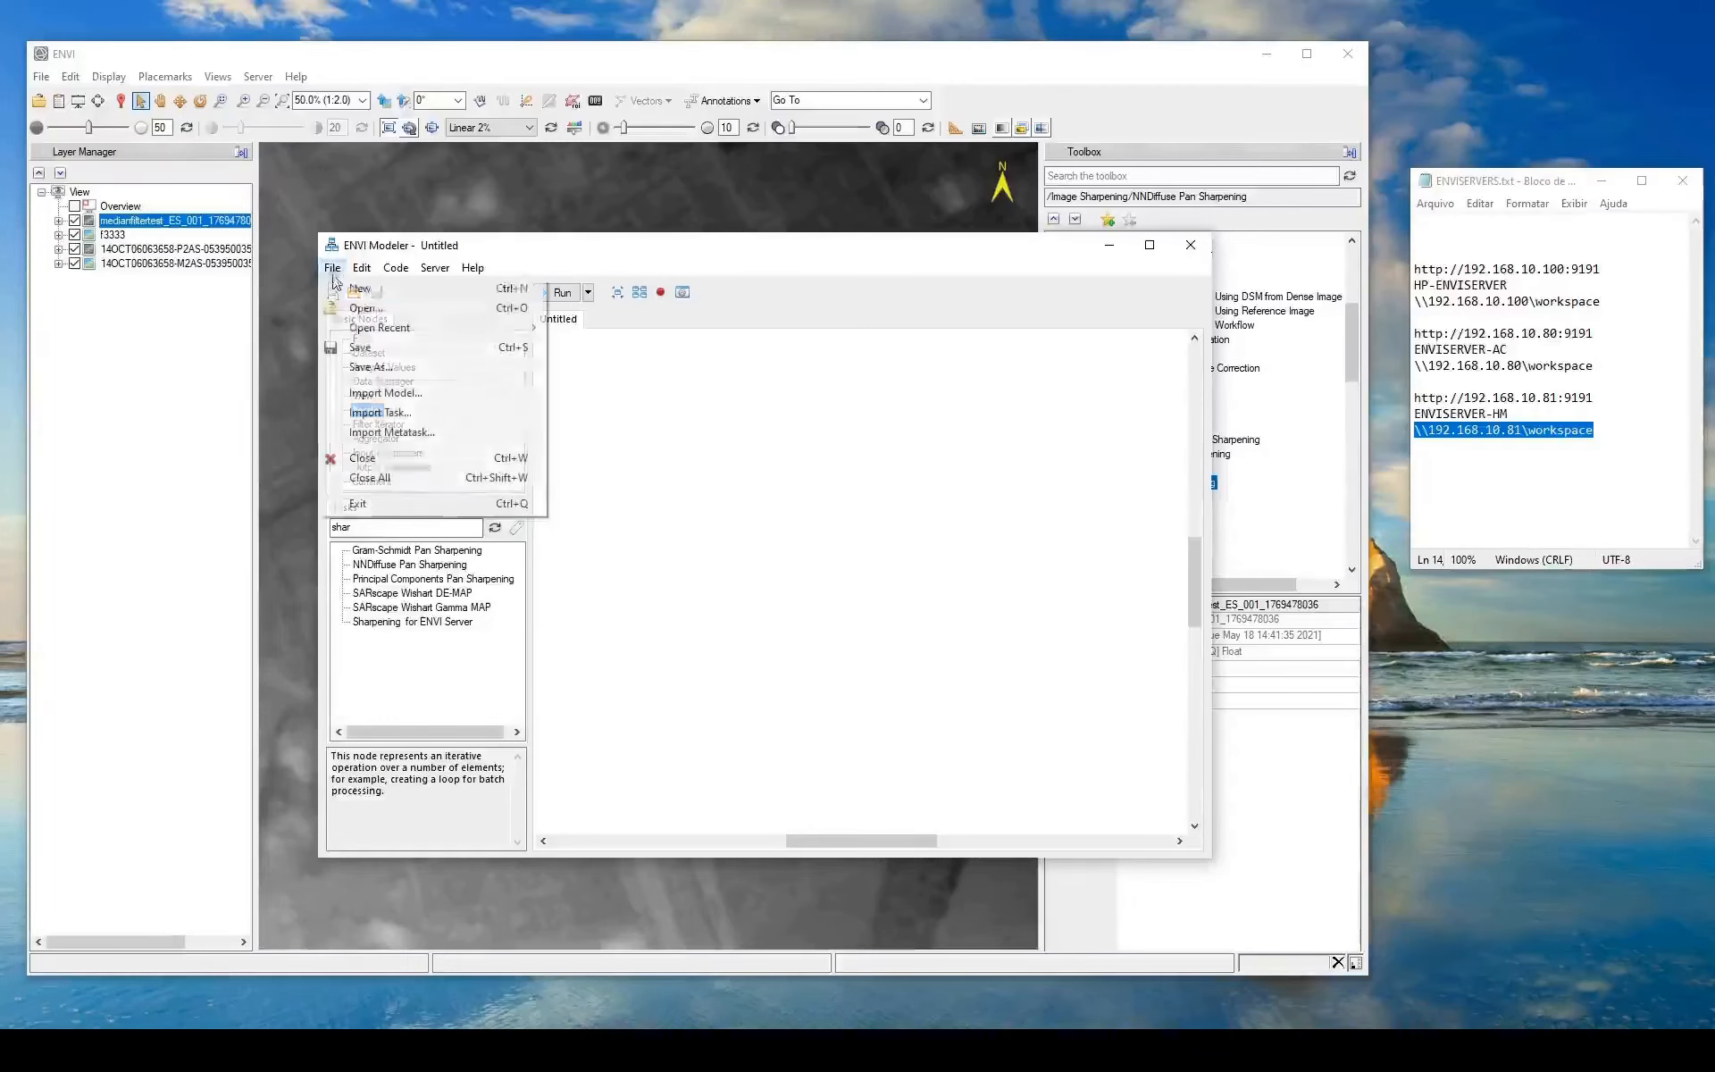
left_click(364, 308)
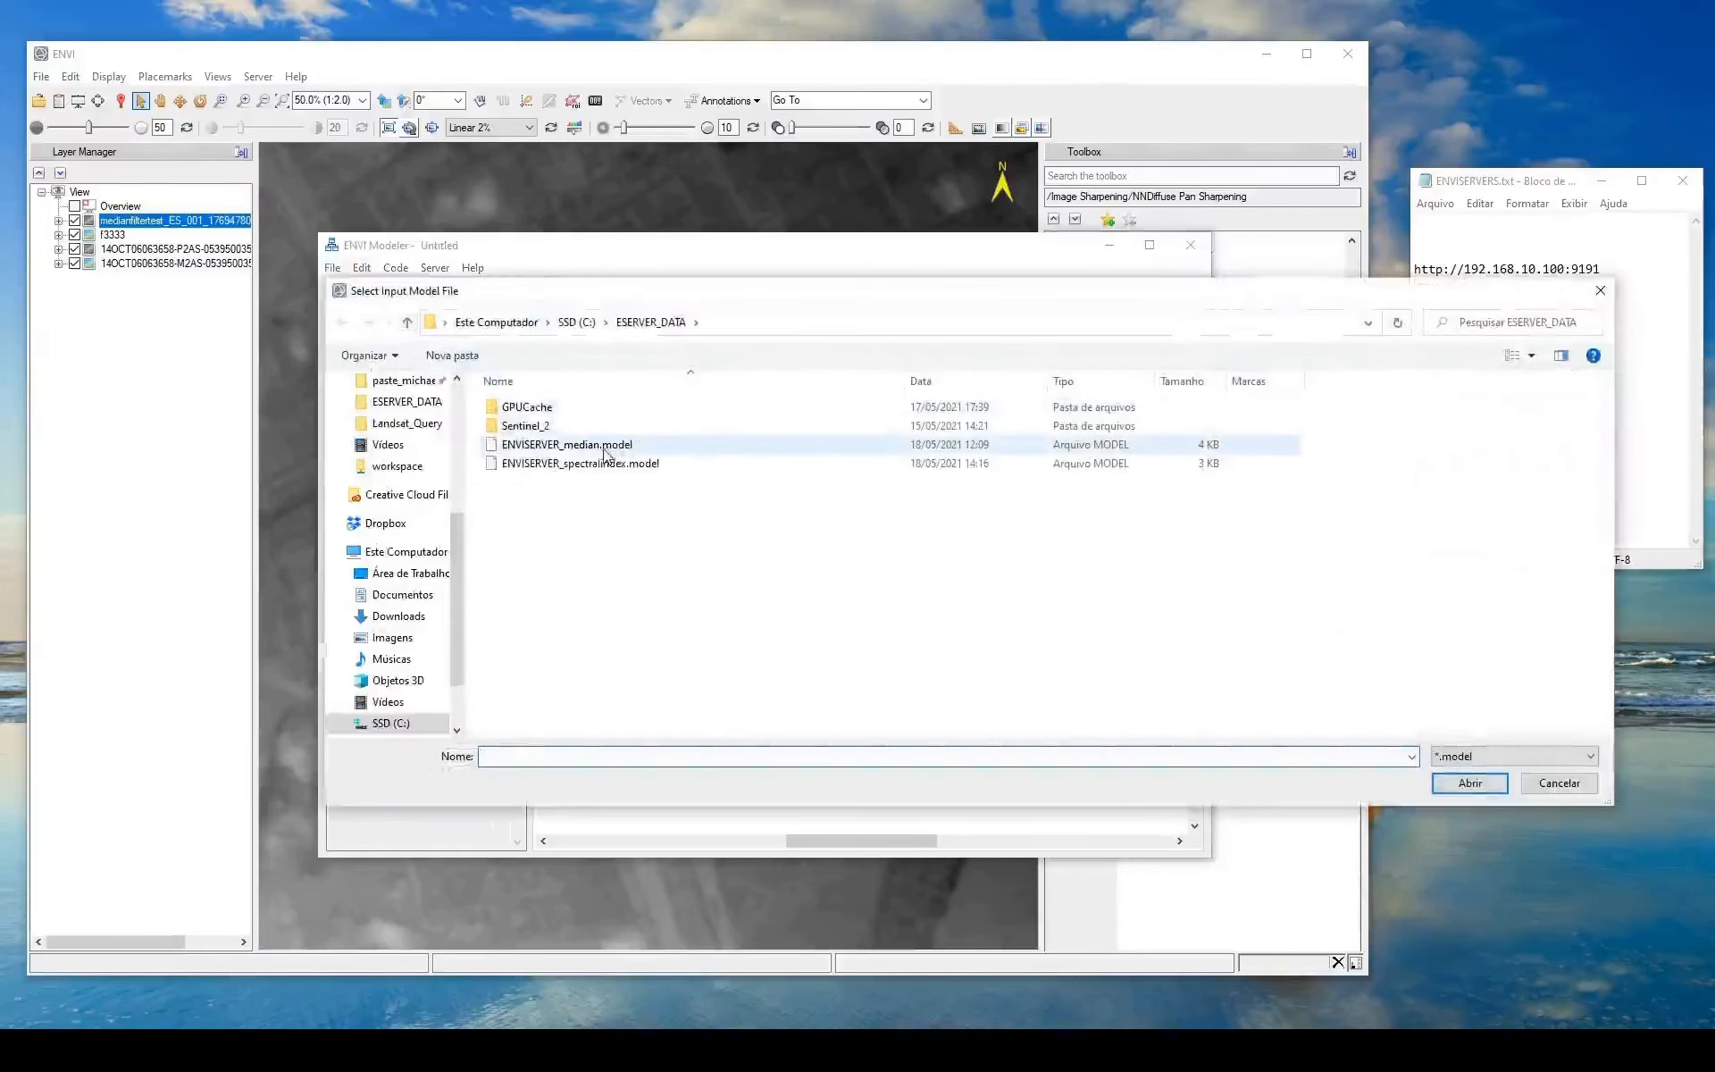
double_click(601, 442)
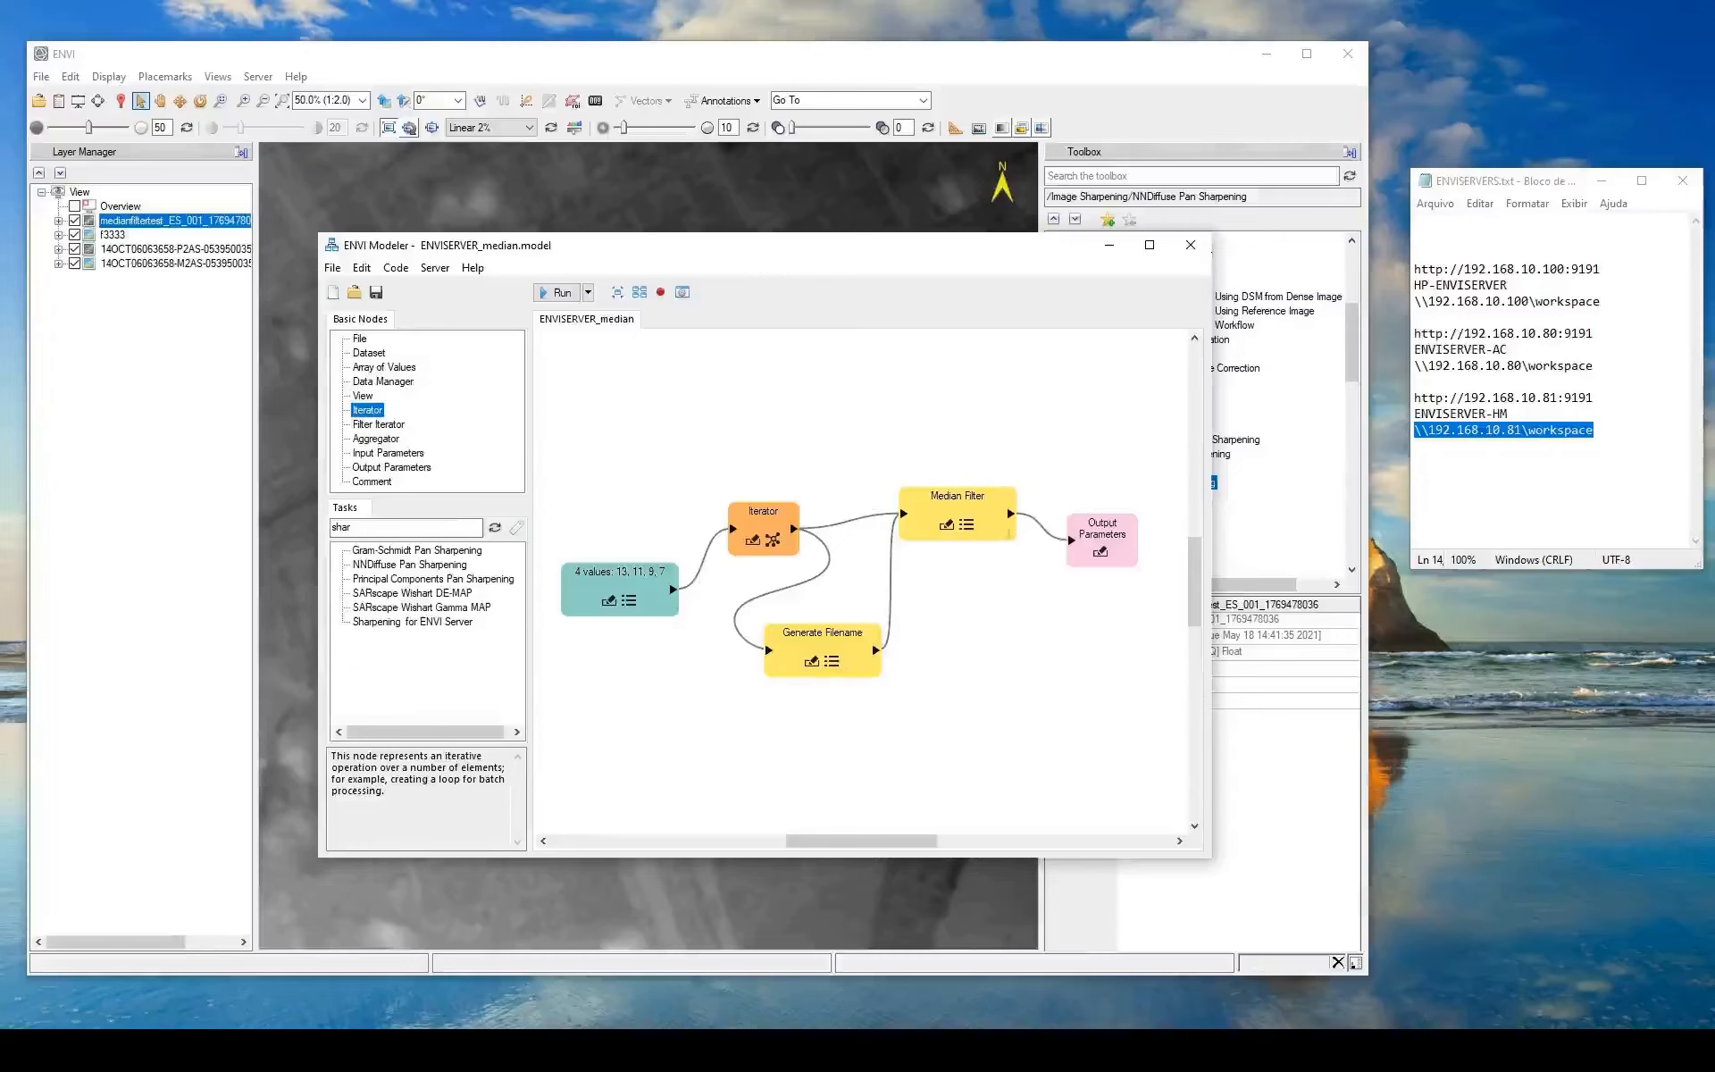
Examine the Median Filter node's input raster, add back, window size and output raster parameters
left_click(960, 500)
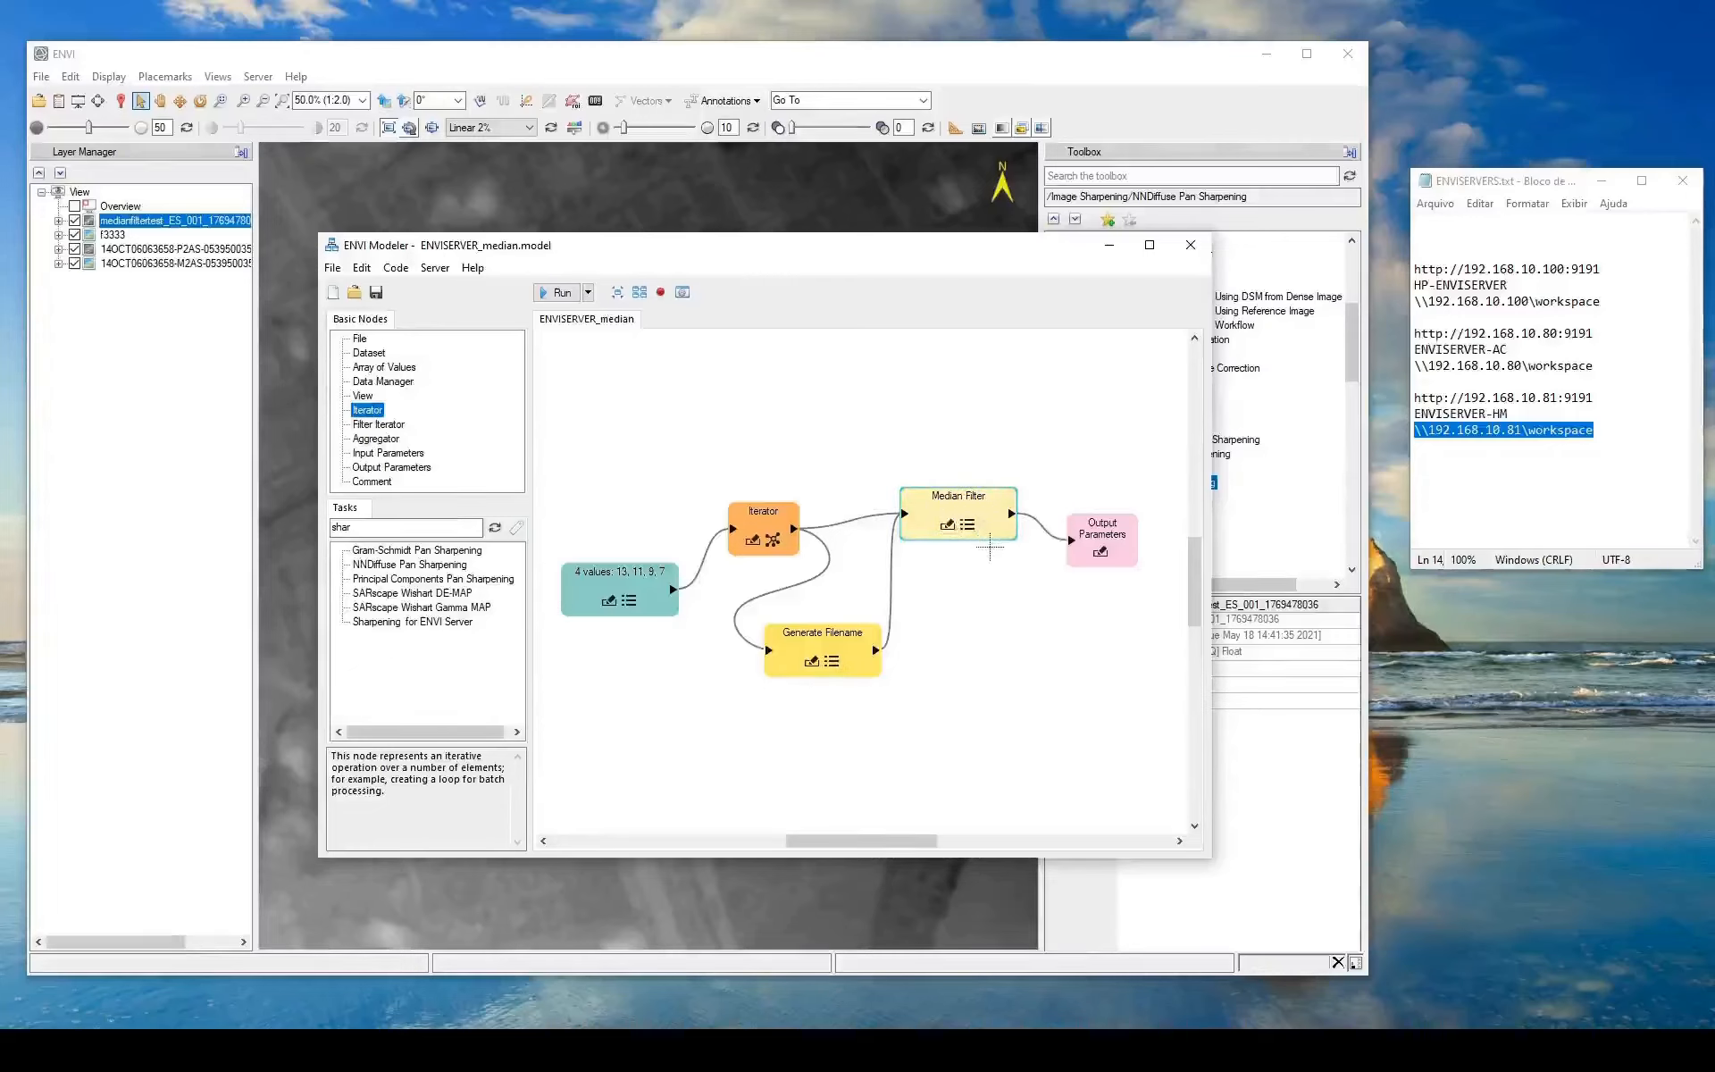
left_click(967, 524)
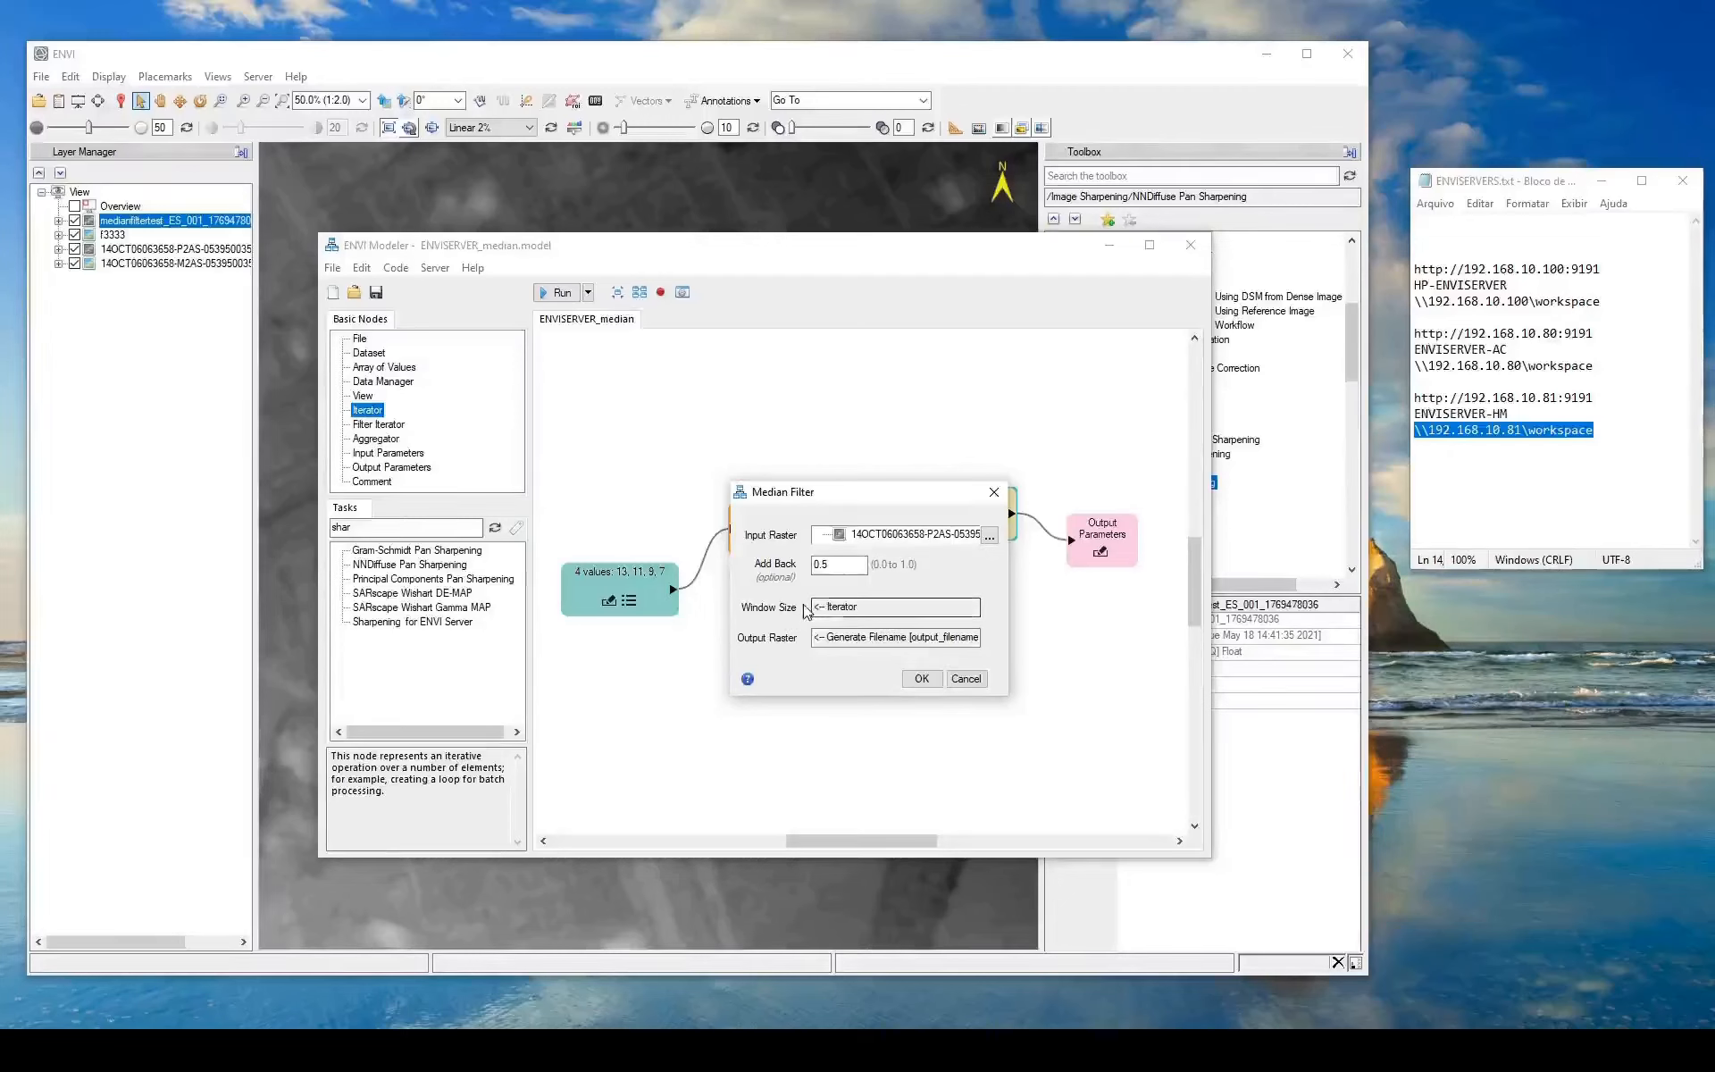
left_click(920, 678)
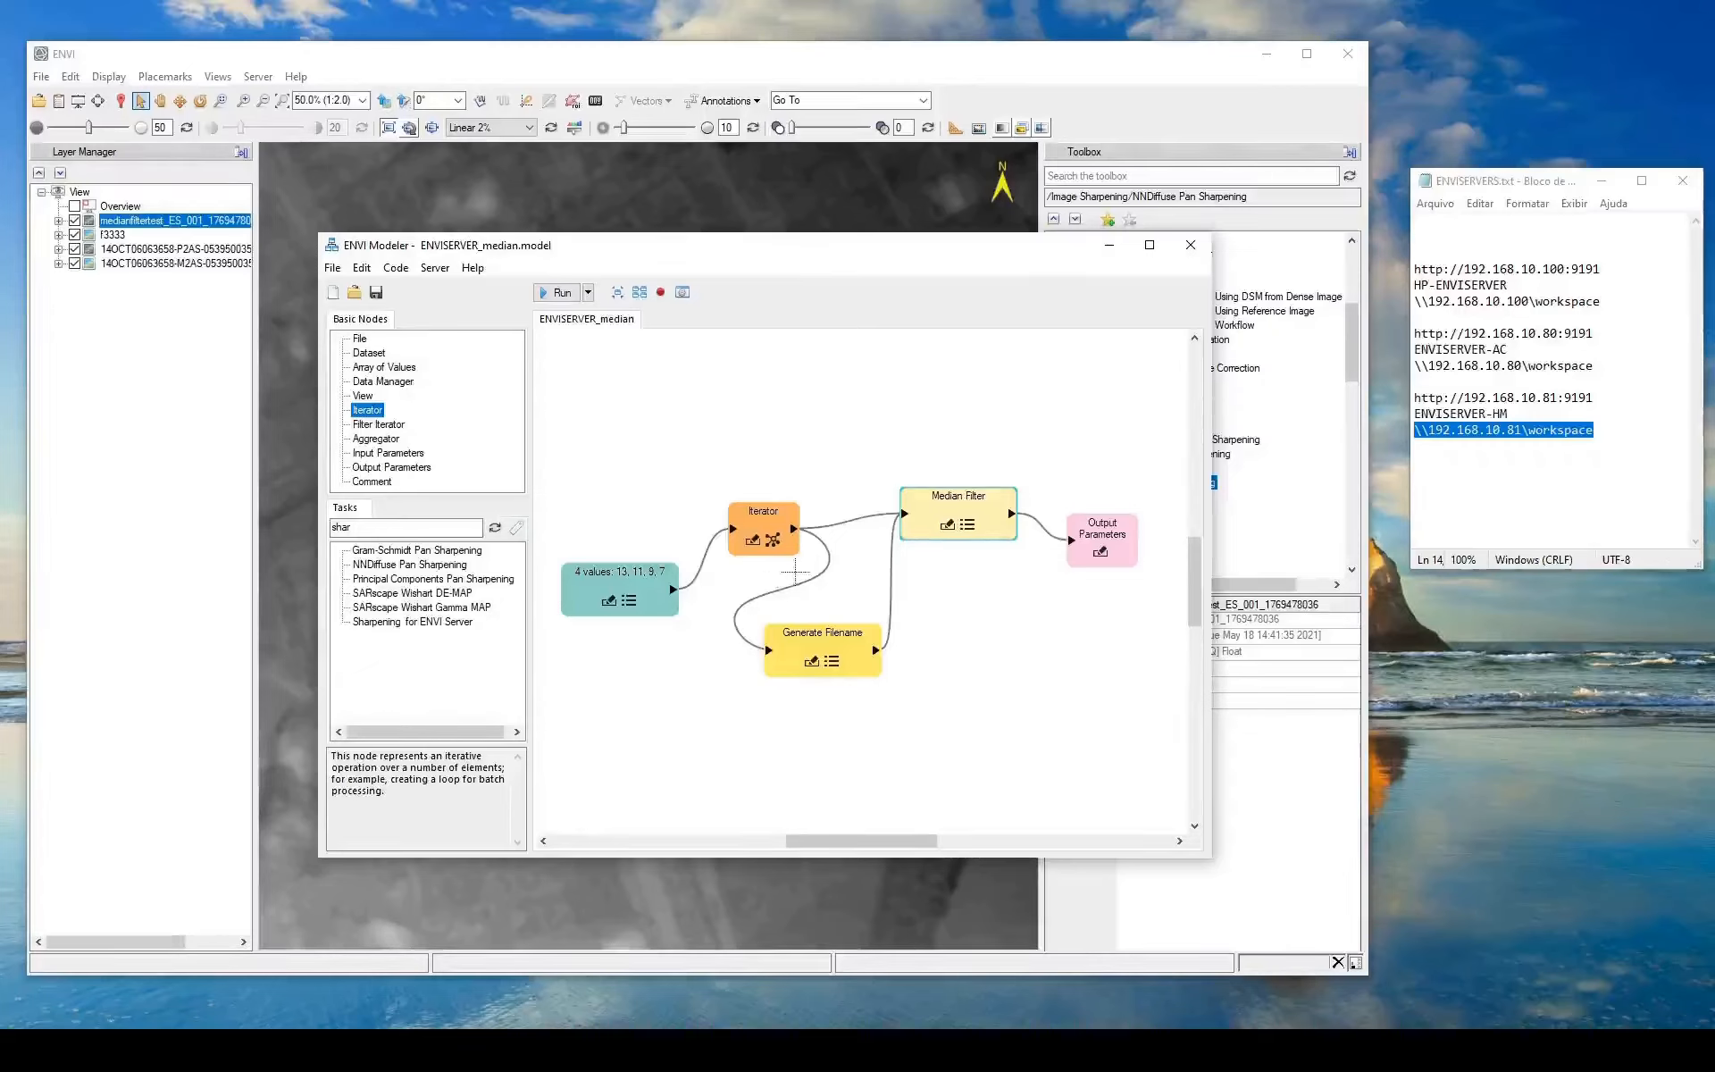
Examine the list of values and the data type in the array node that feeds the Iterator
left_click(769, 513)
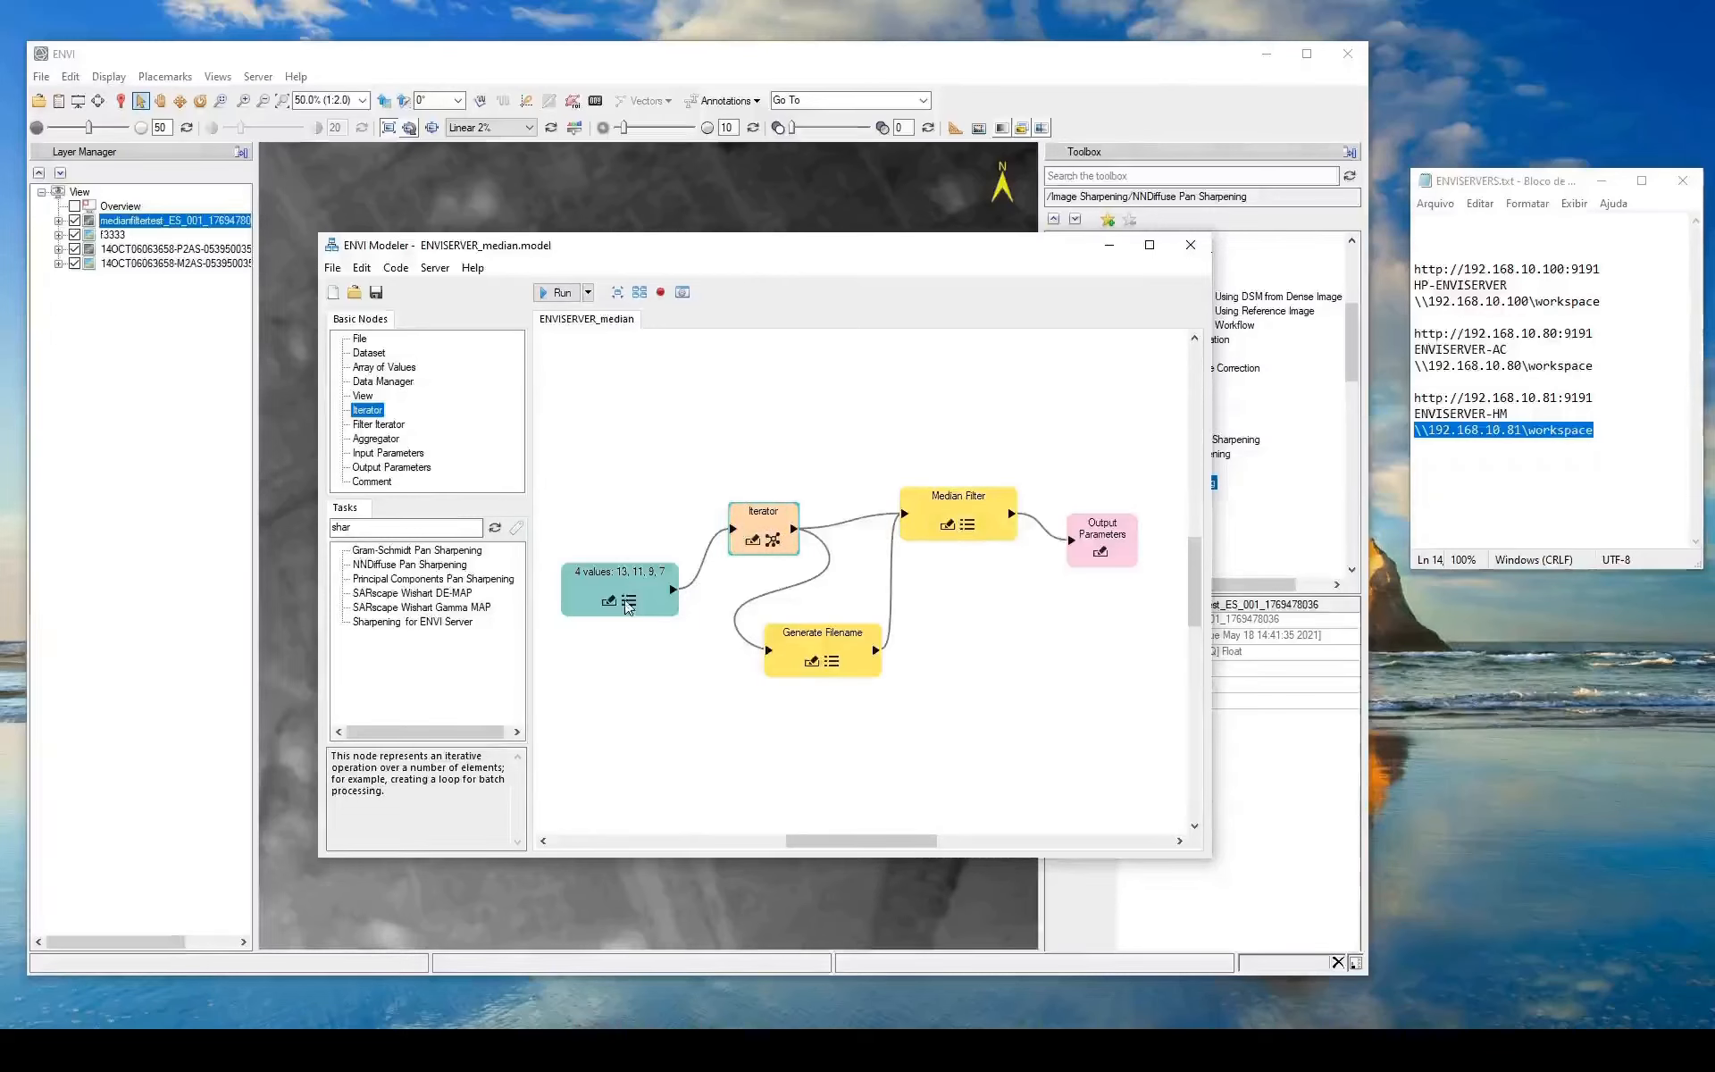
left_click(628, 603)
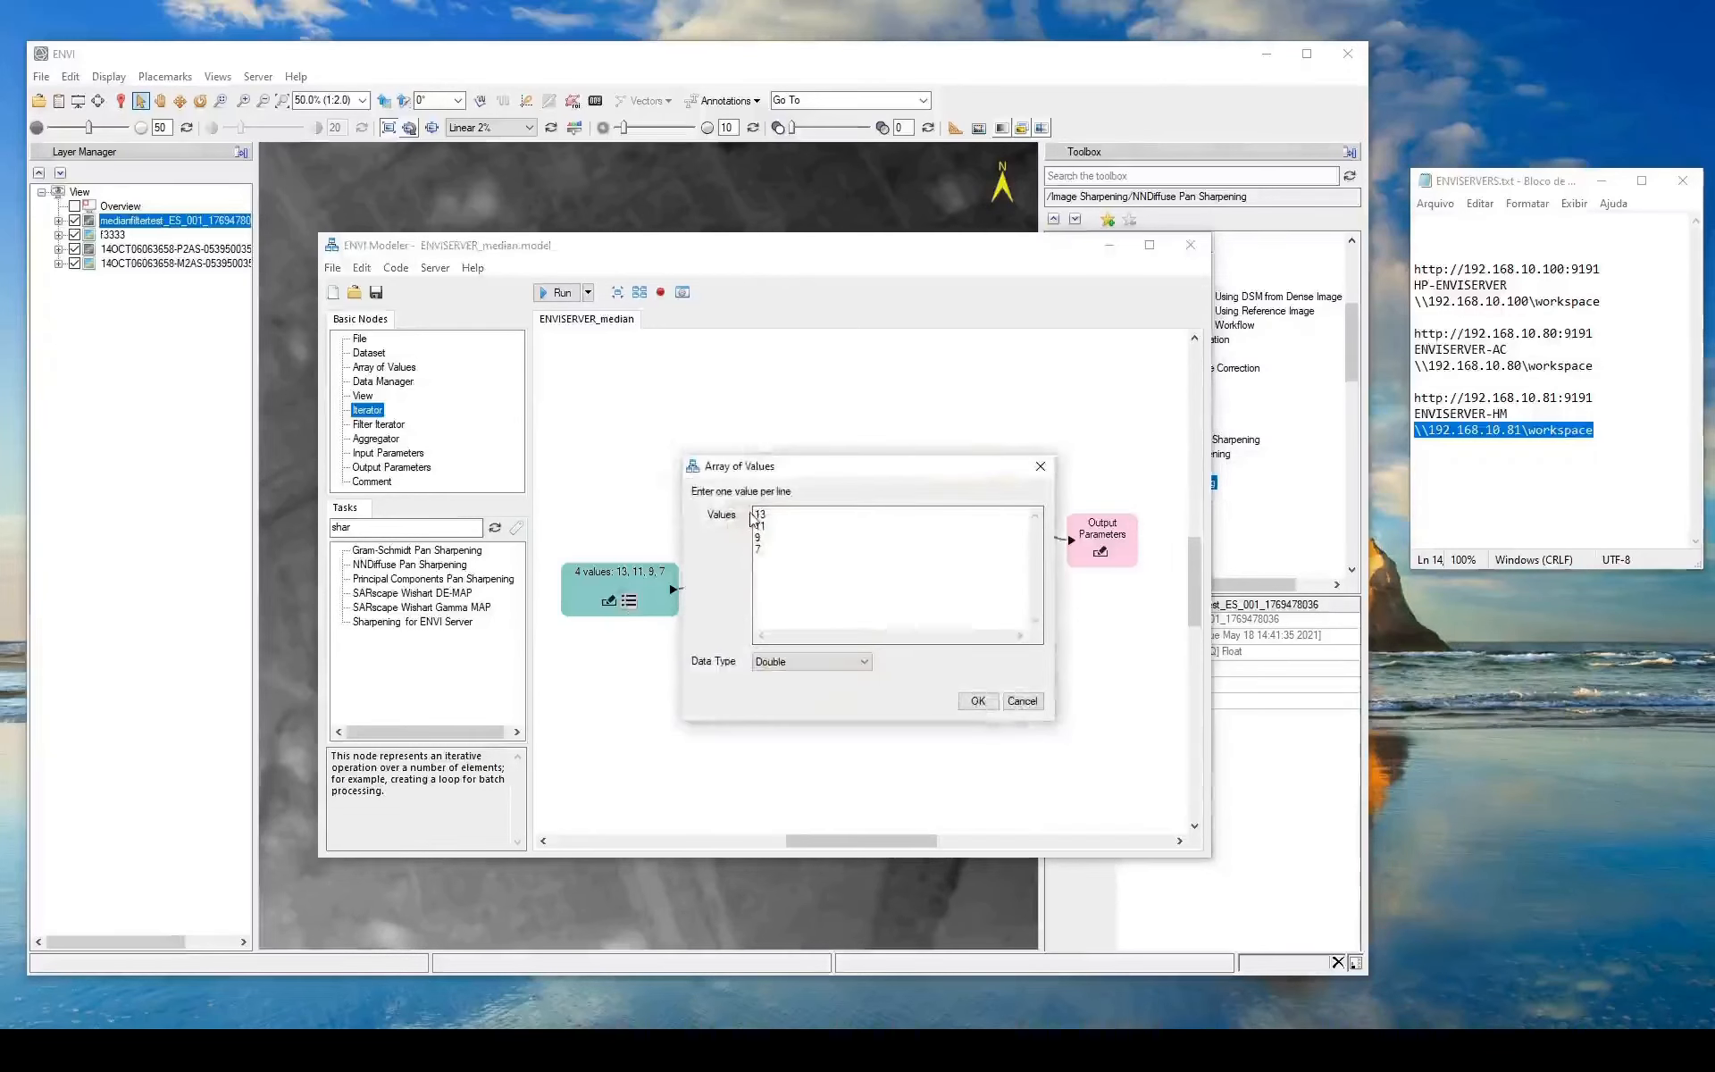
left_click(773, 523)
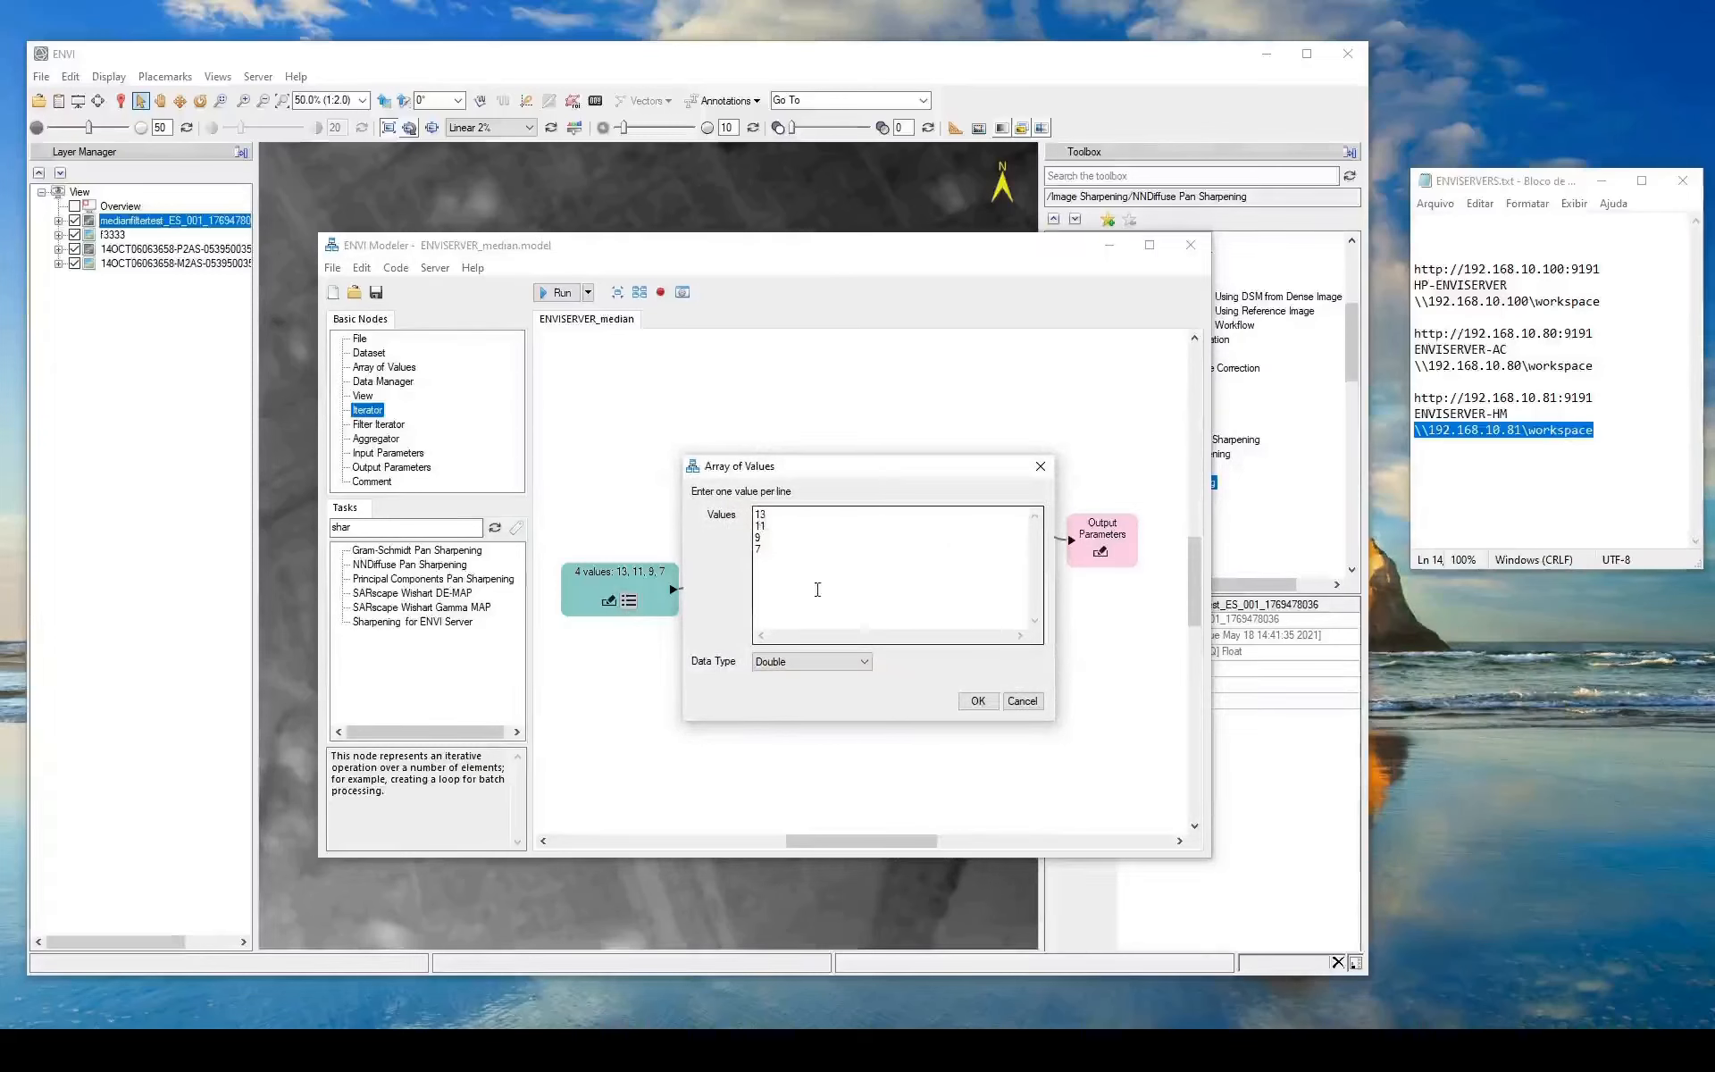
left_click(977, 700)
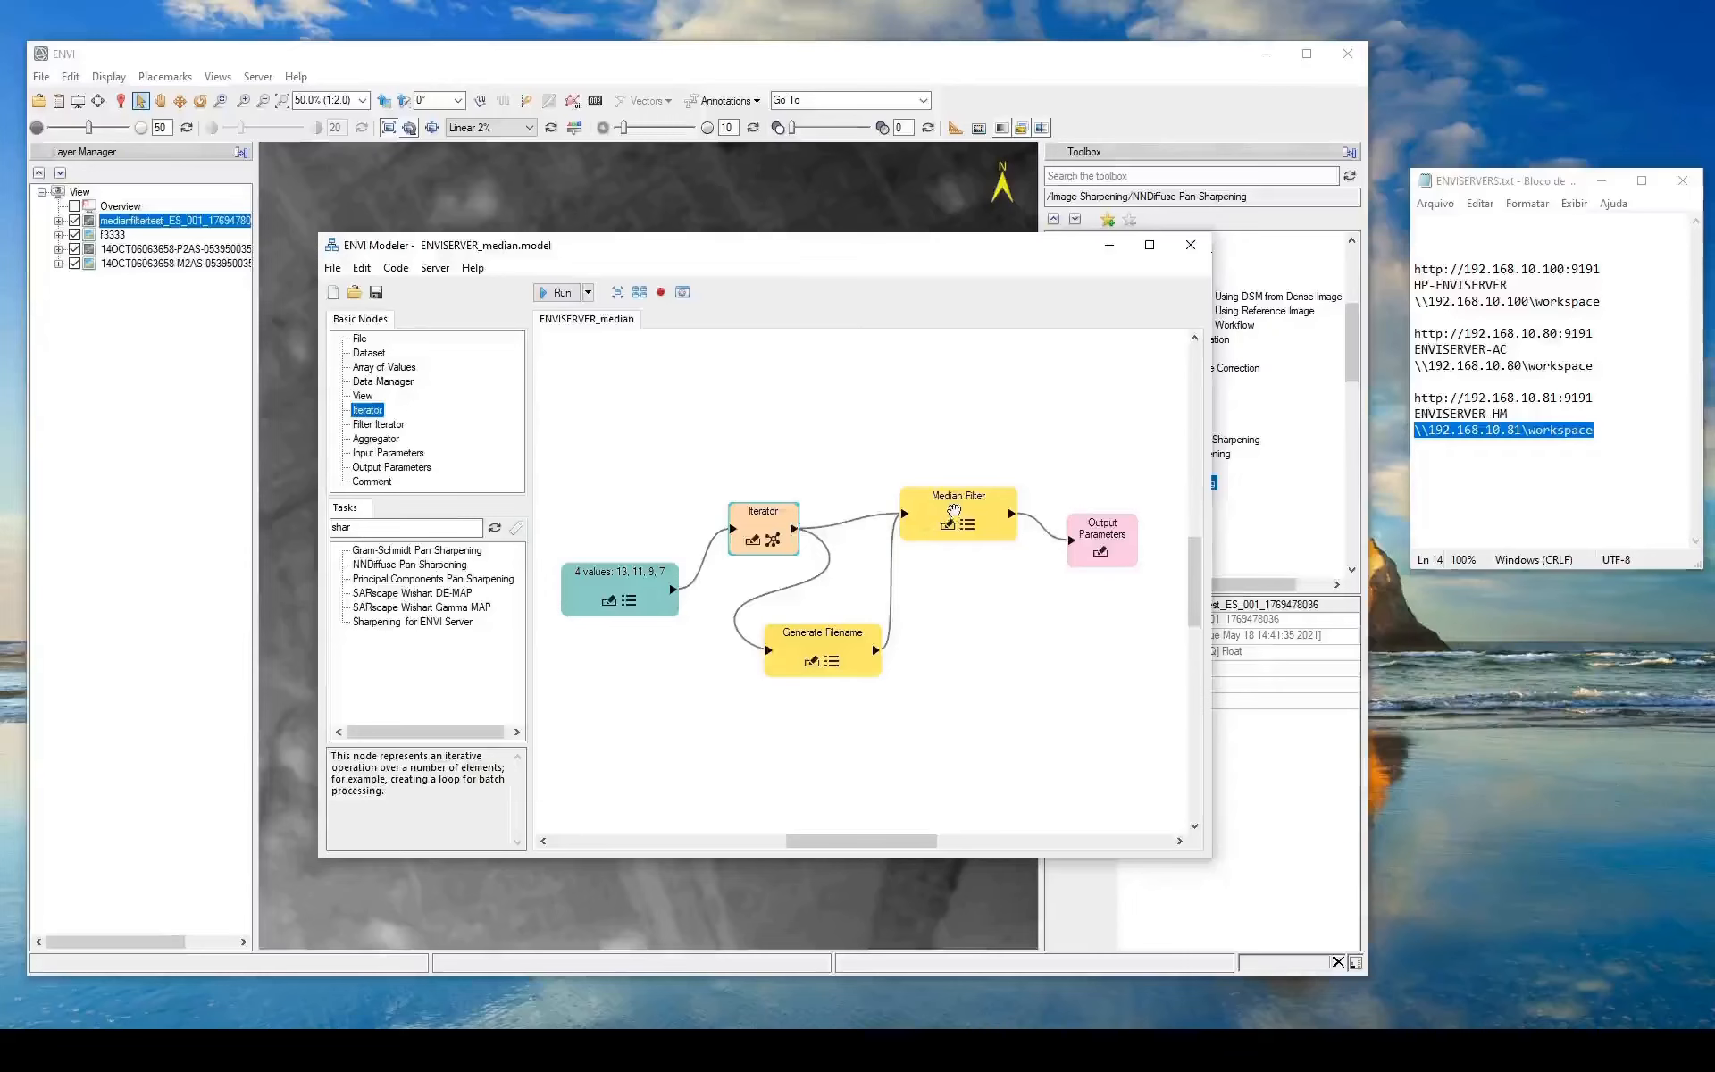
Review how the Iterator's outputs are connected to the parameters of the Median Filter and Generate Filename nodes
double_click(856, 527)
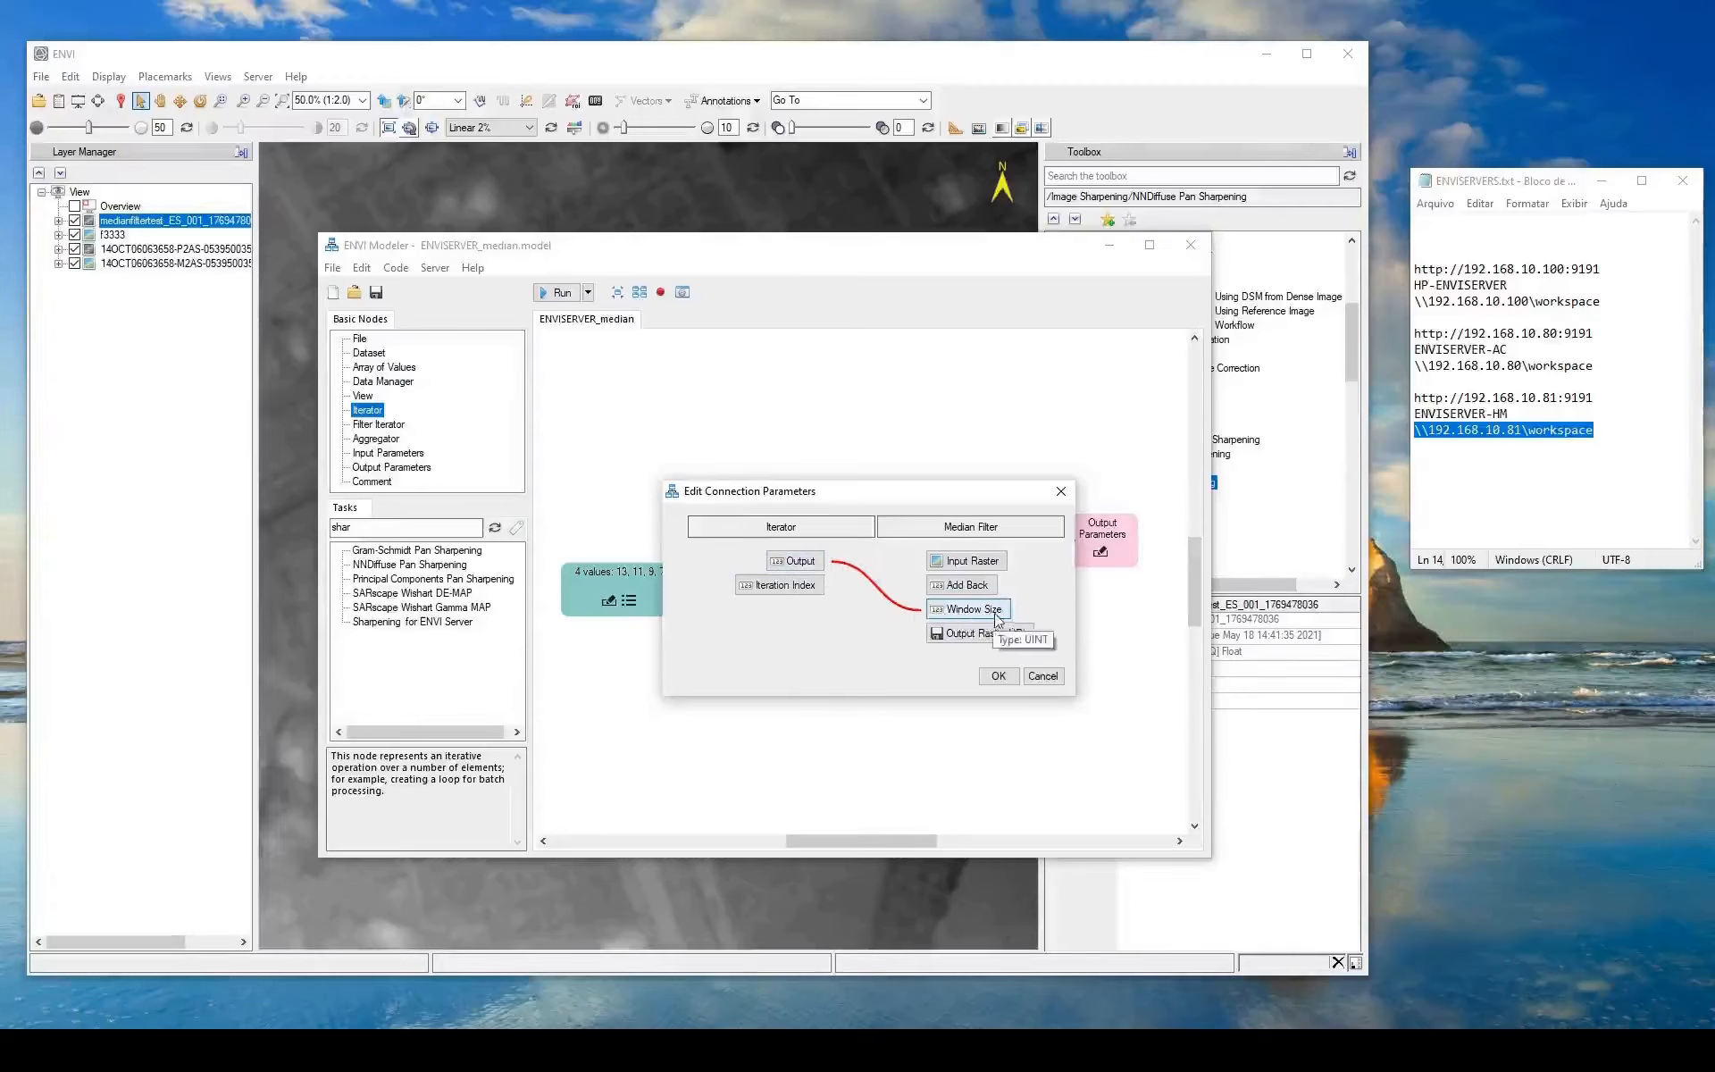
left_click(998, 676)
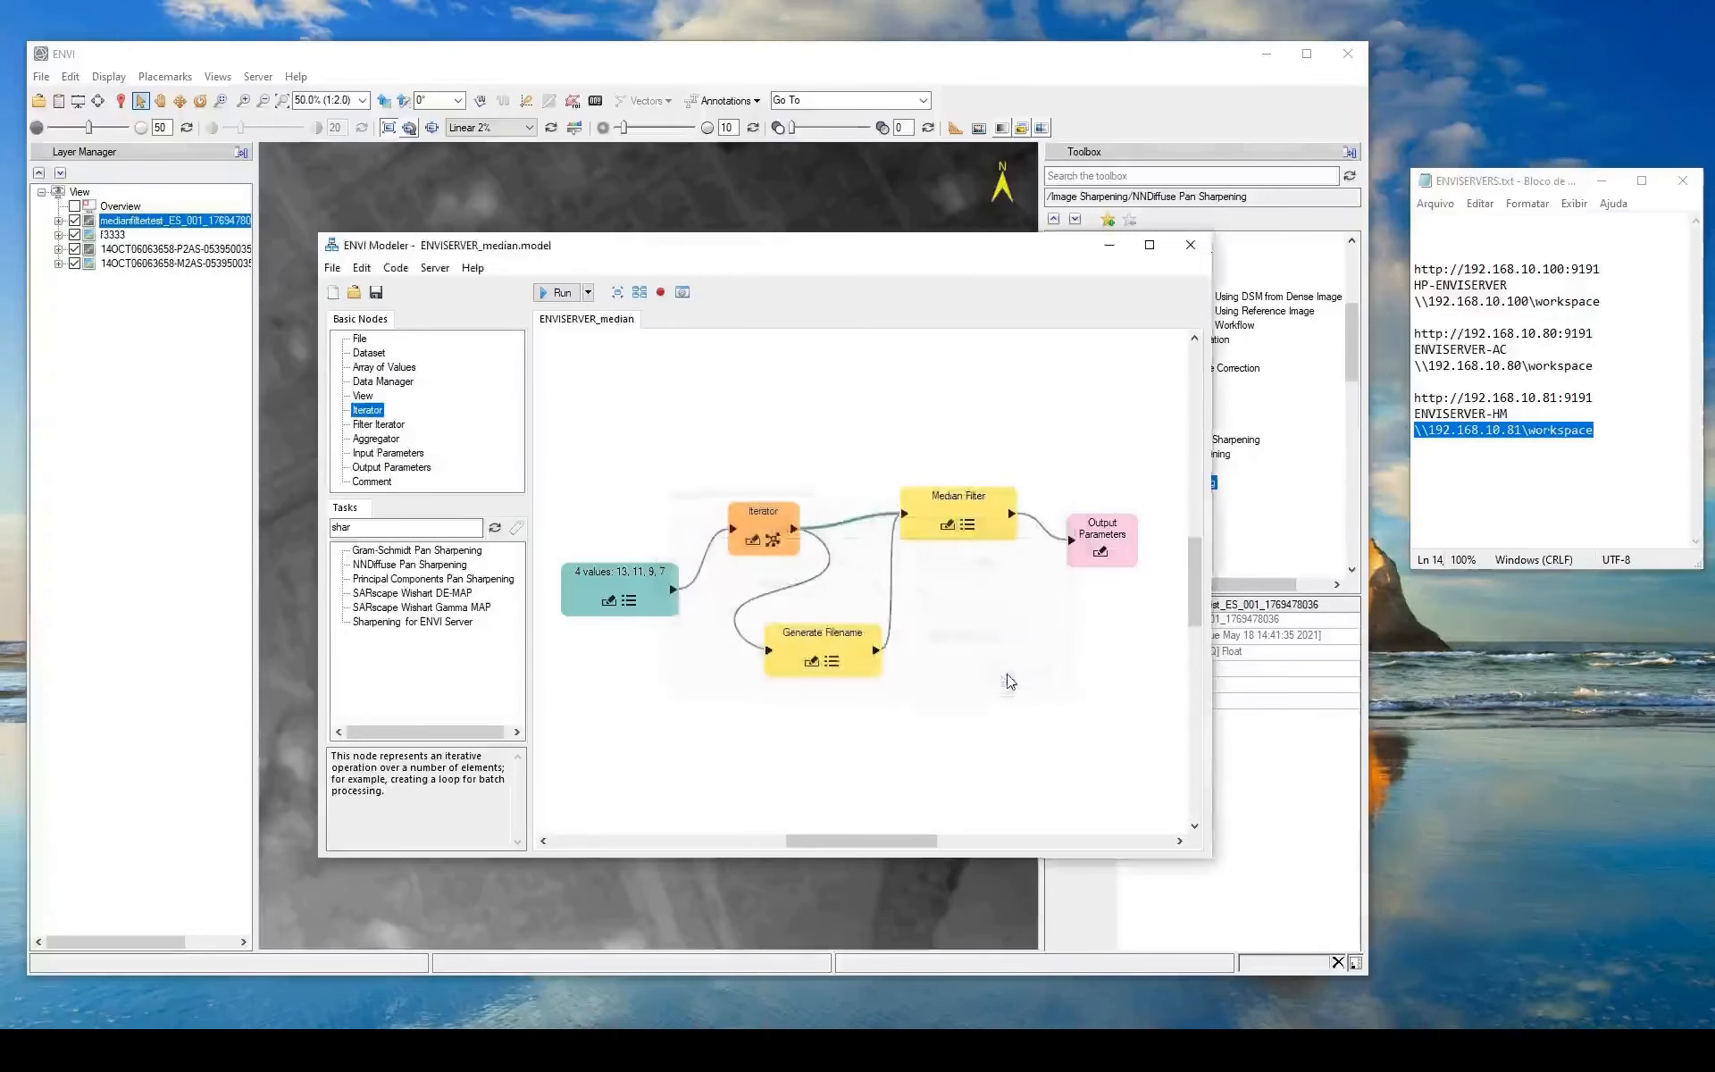
double_click(818, 583)
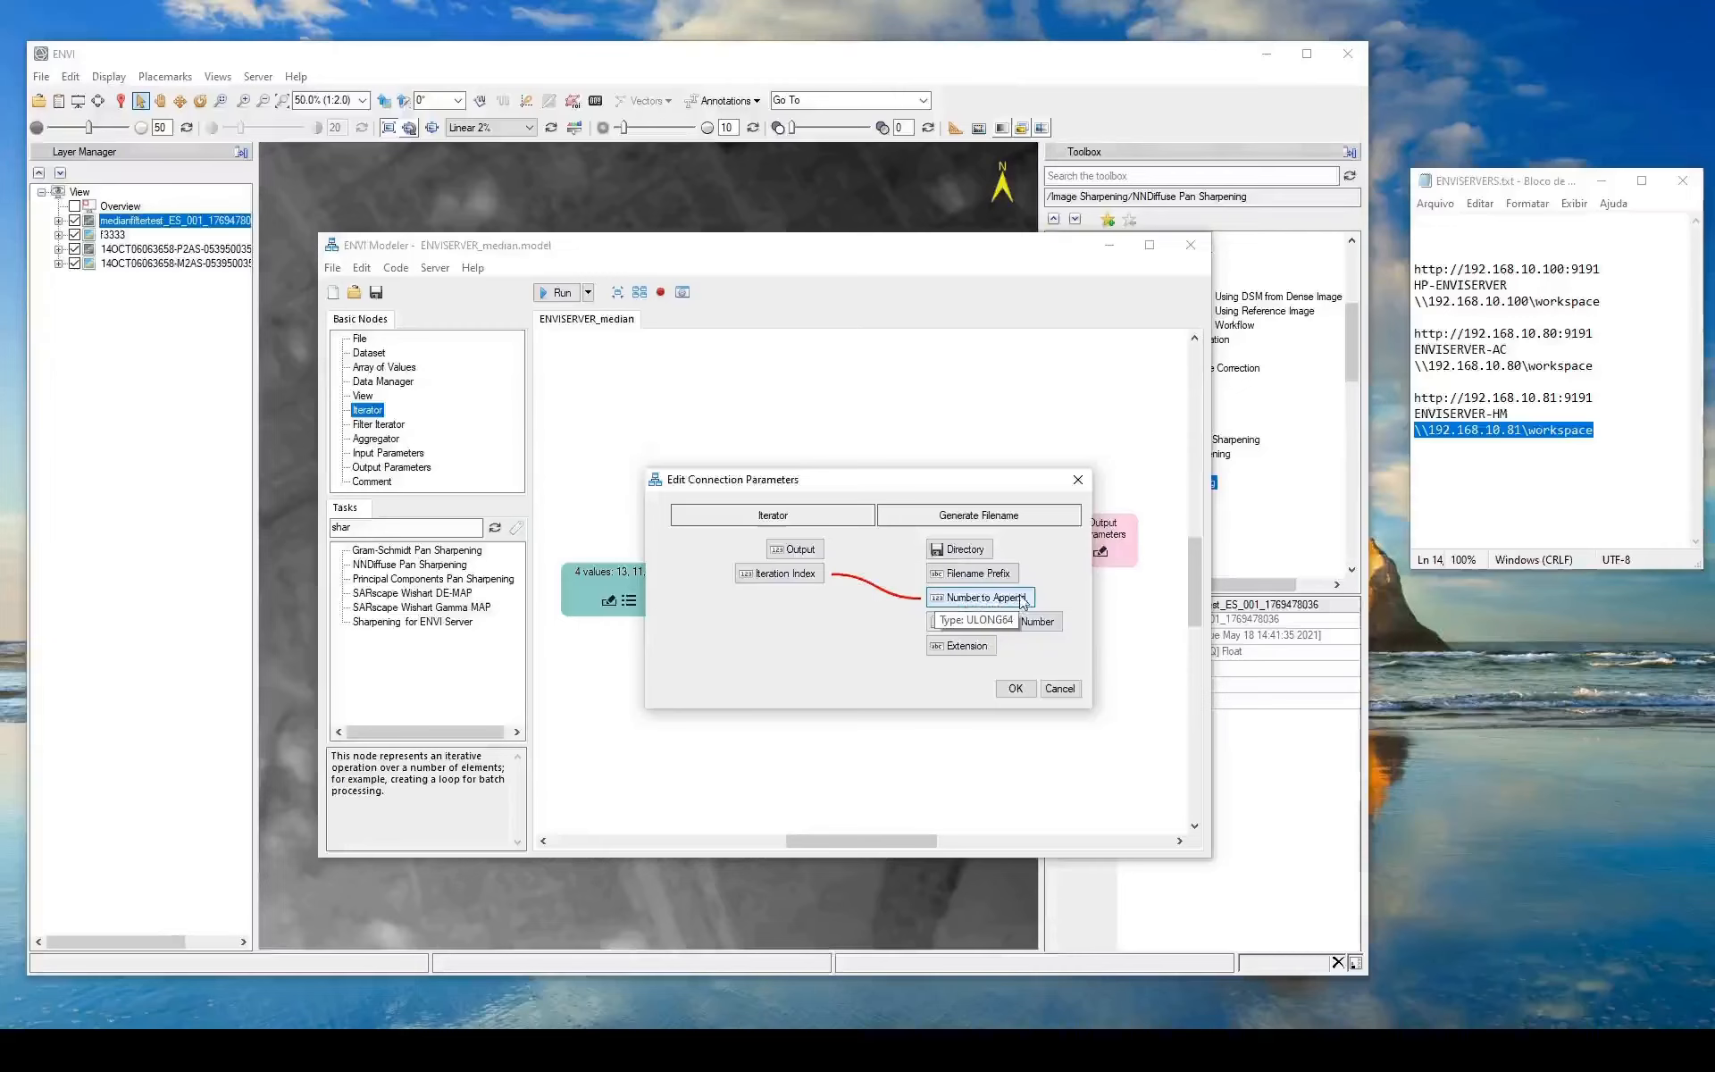
left_click(1015, 689)
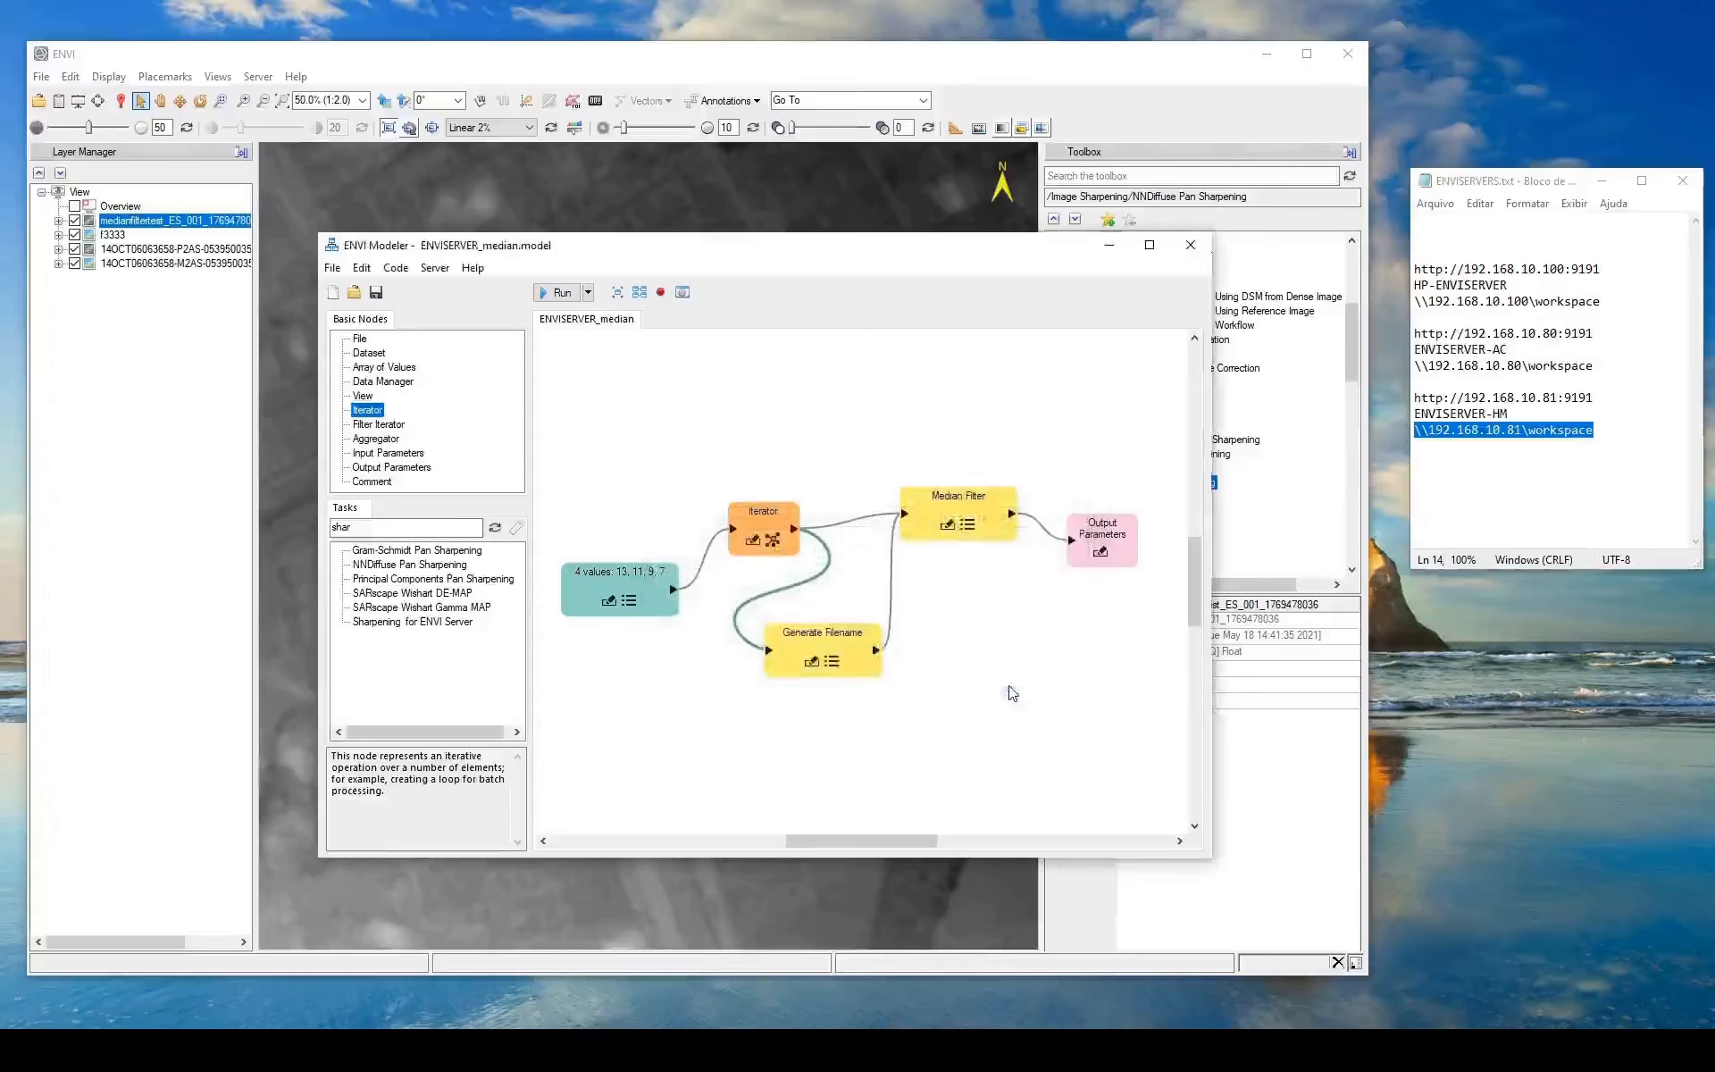
In the Generate Filename node, set the filename prefix to medianfiltertest_ES1_ and turn off appending a random number
left_click(832, 663)
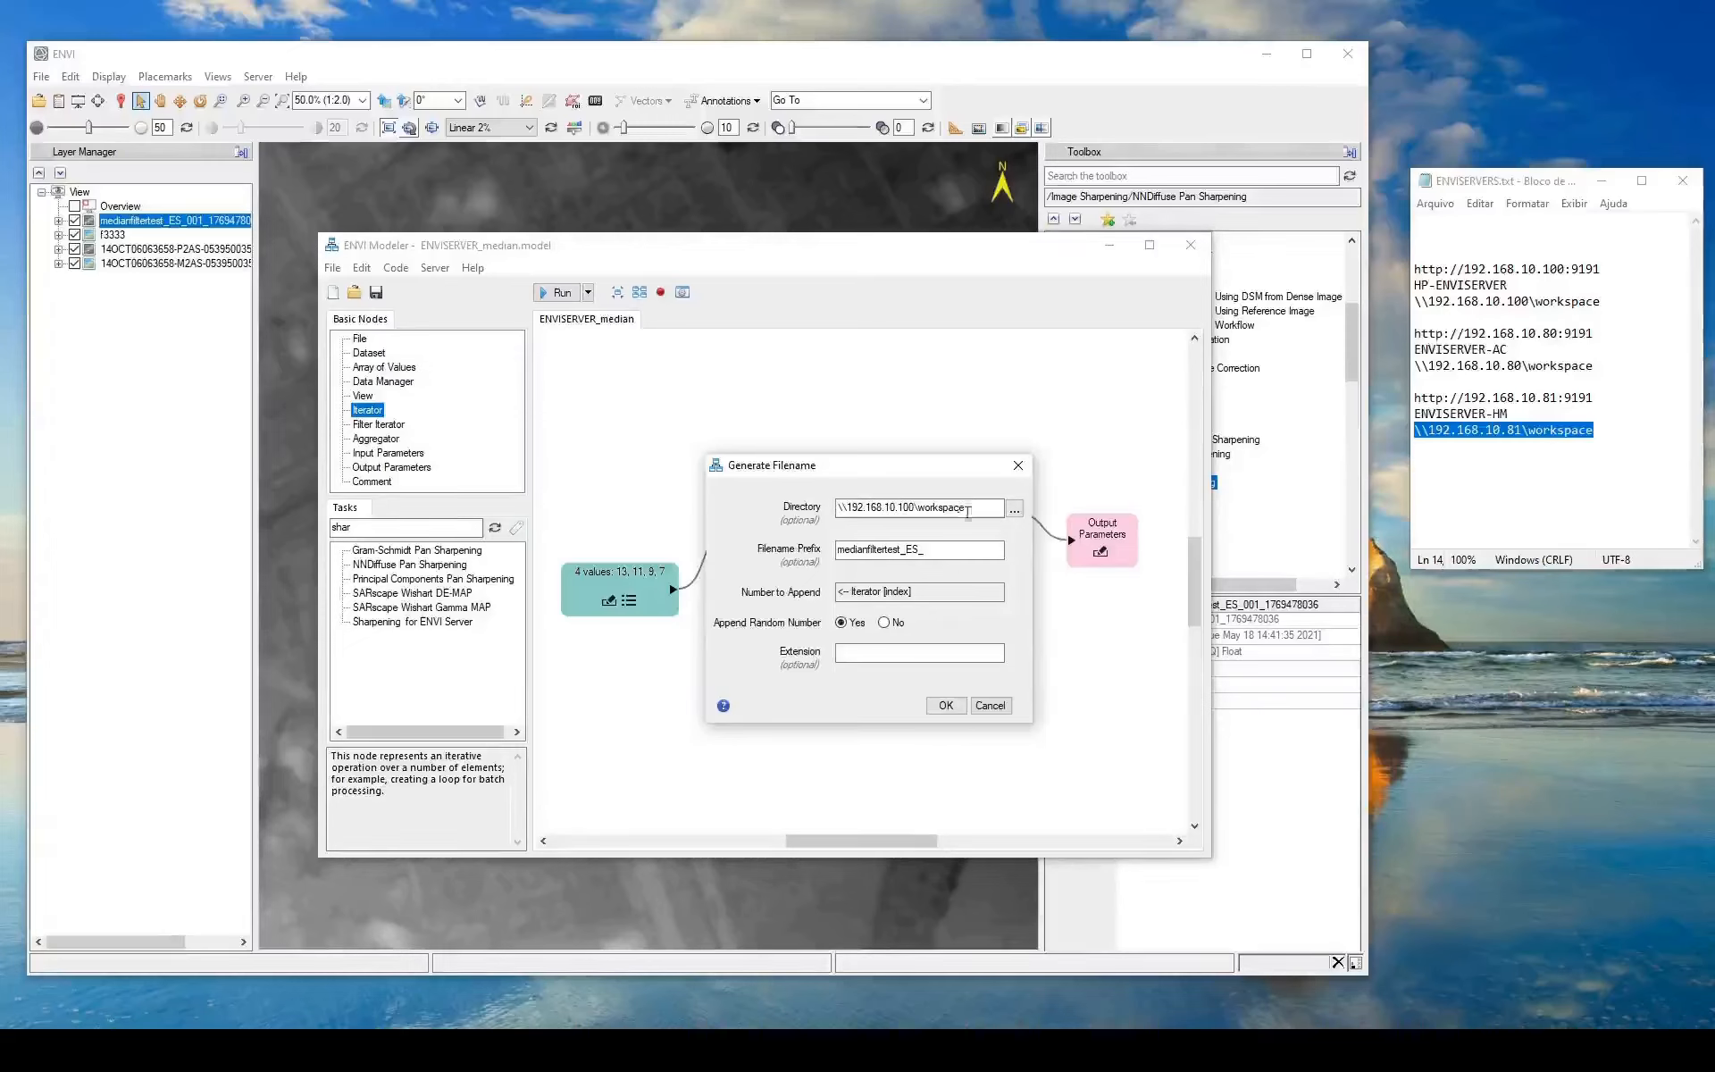
left_click(916, 551)
left_click(919, 551)
type("1")
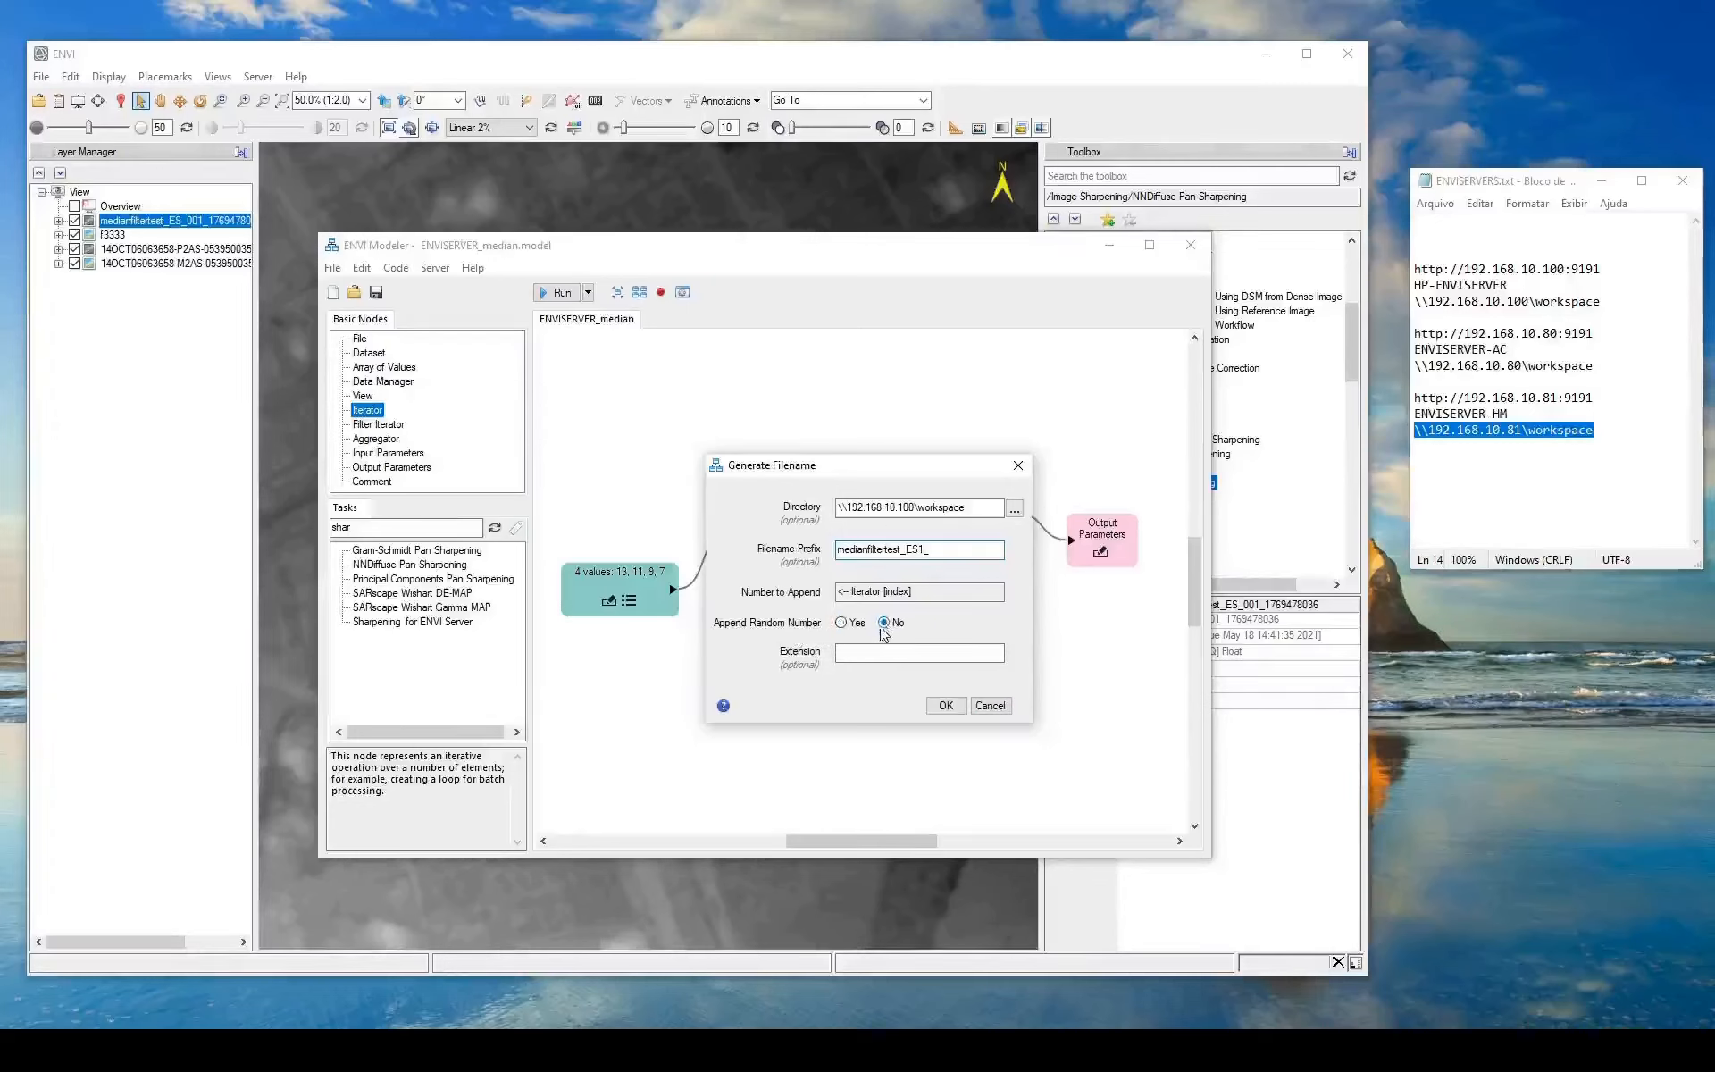
left_click(958, 651)
left_click(946, 705)
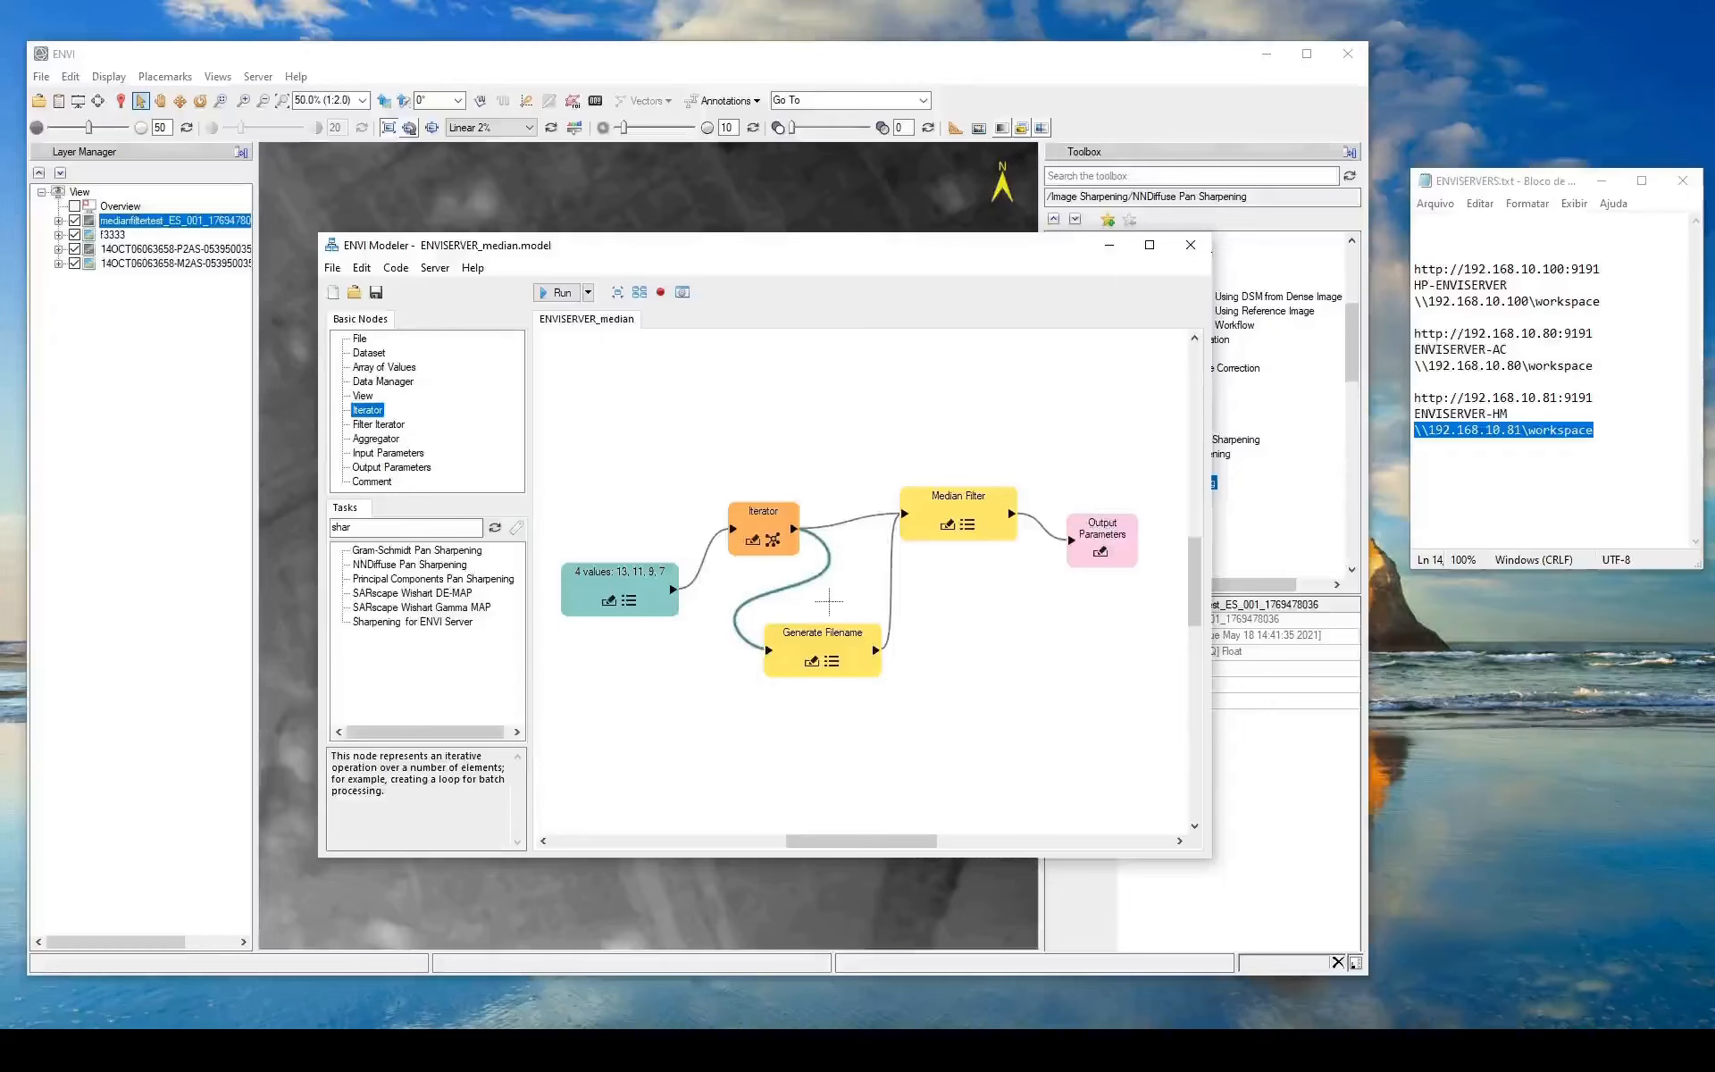
left_click(772, 542)
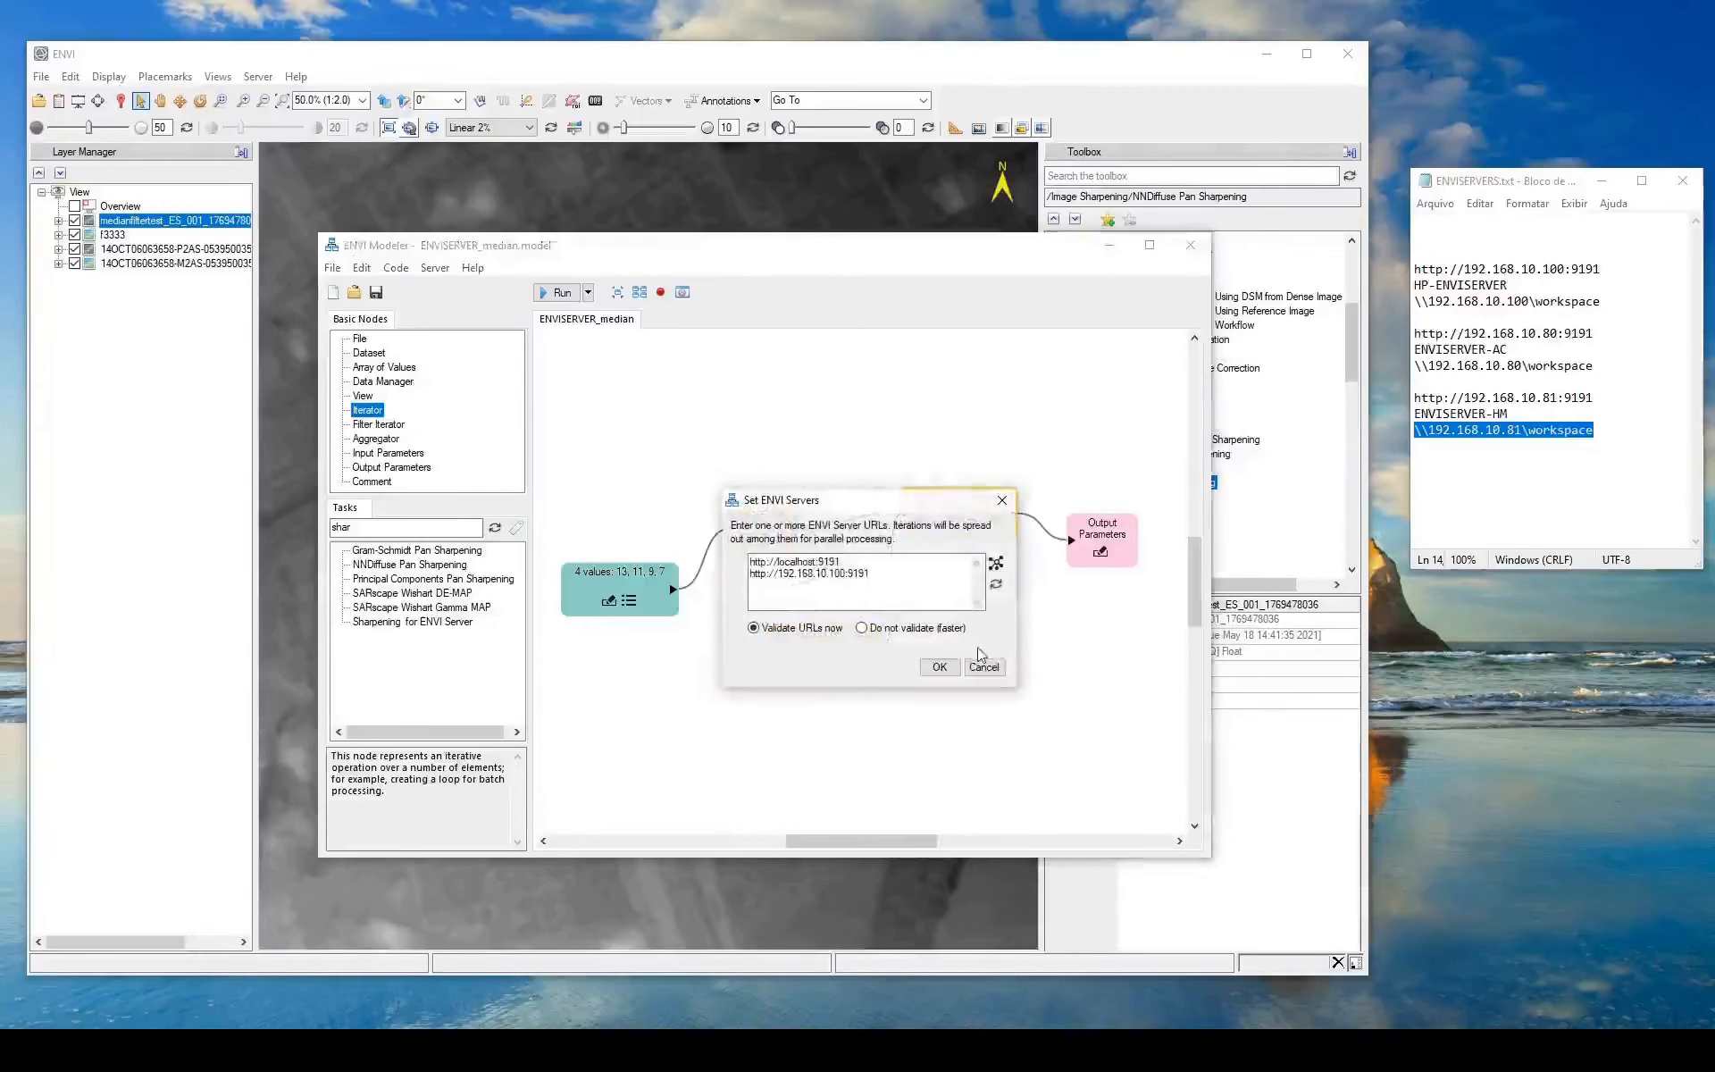
left_click(995, 582)
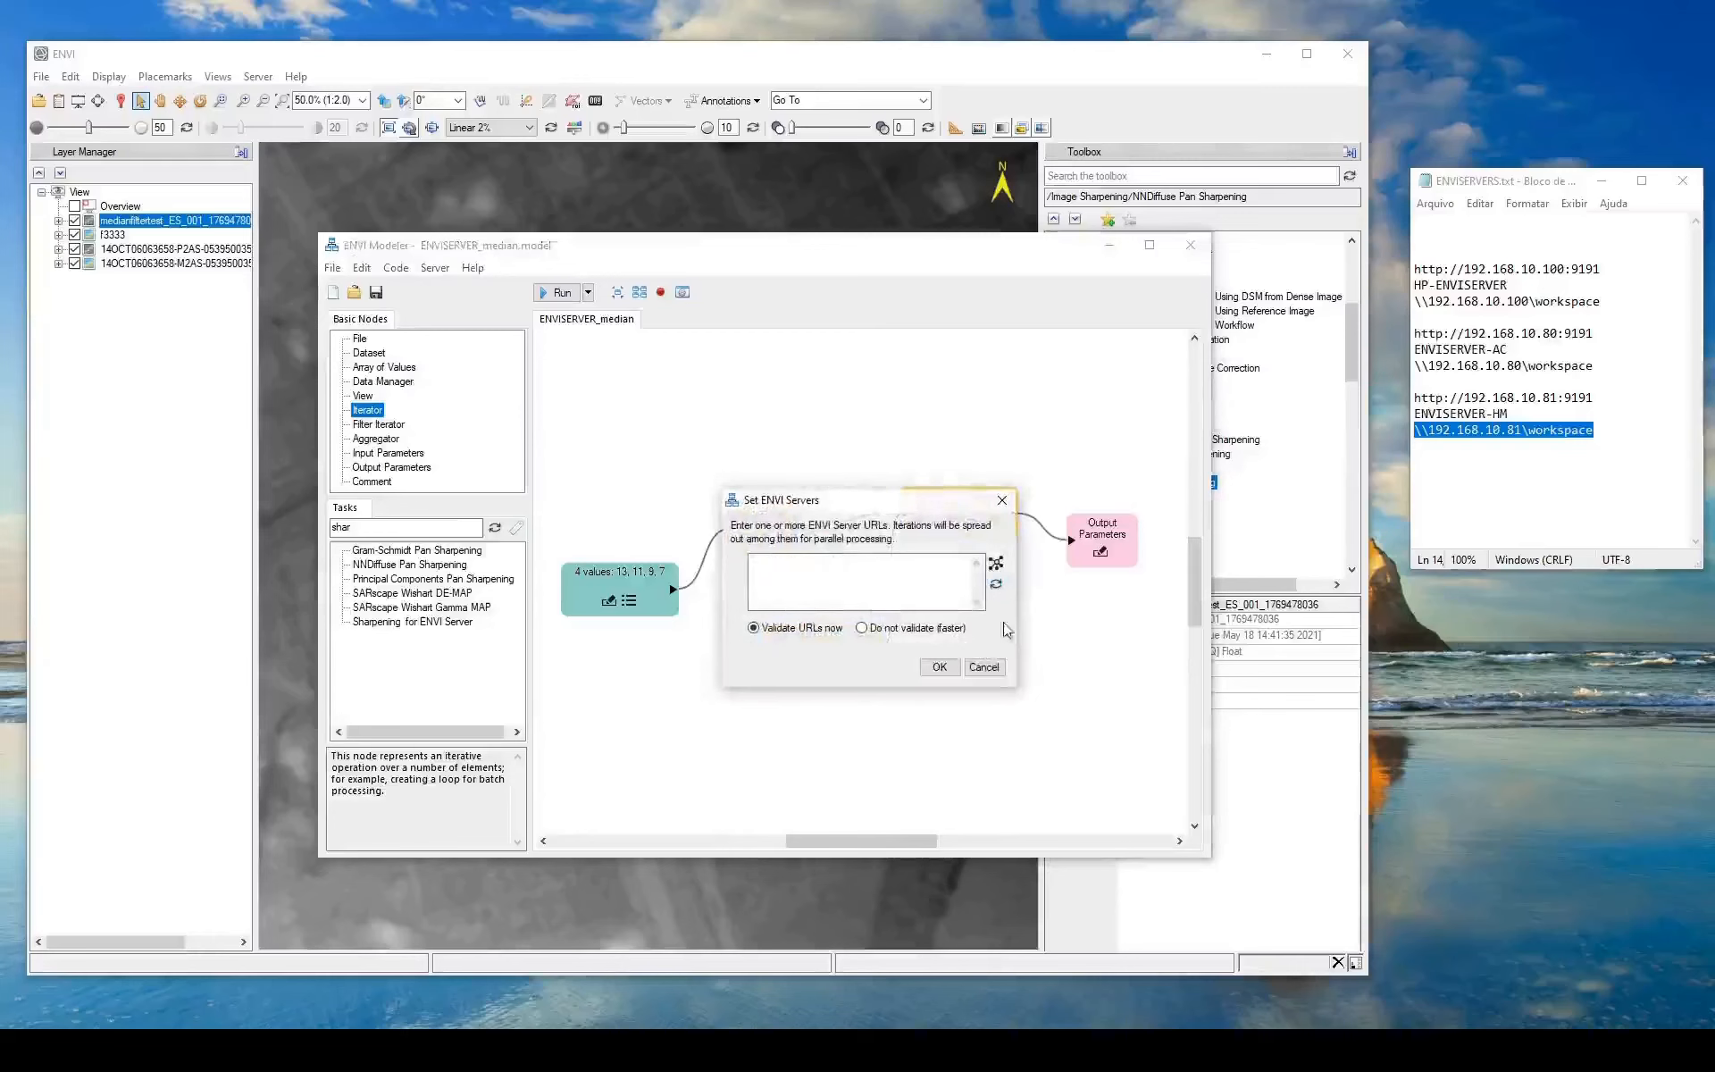
left_click(996, 564)
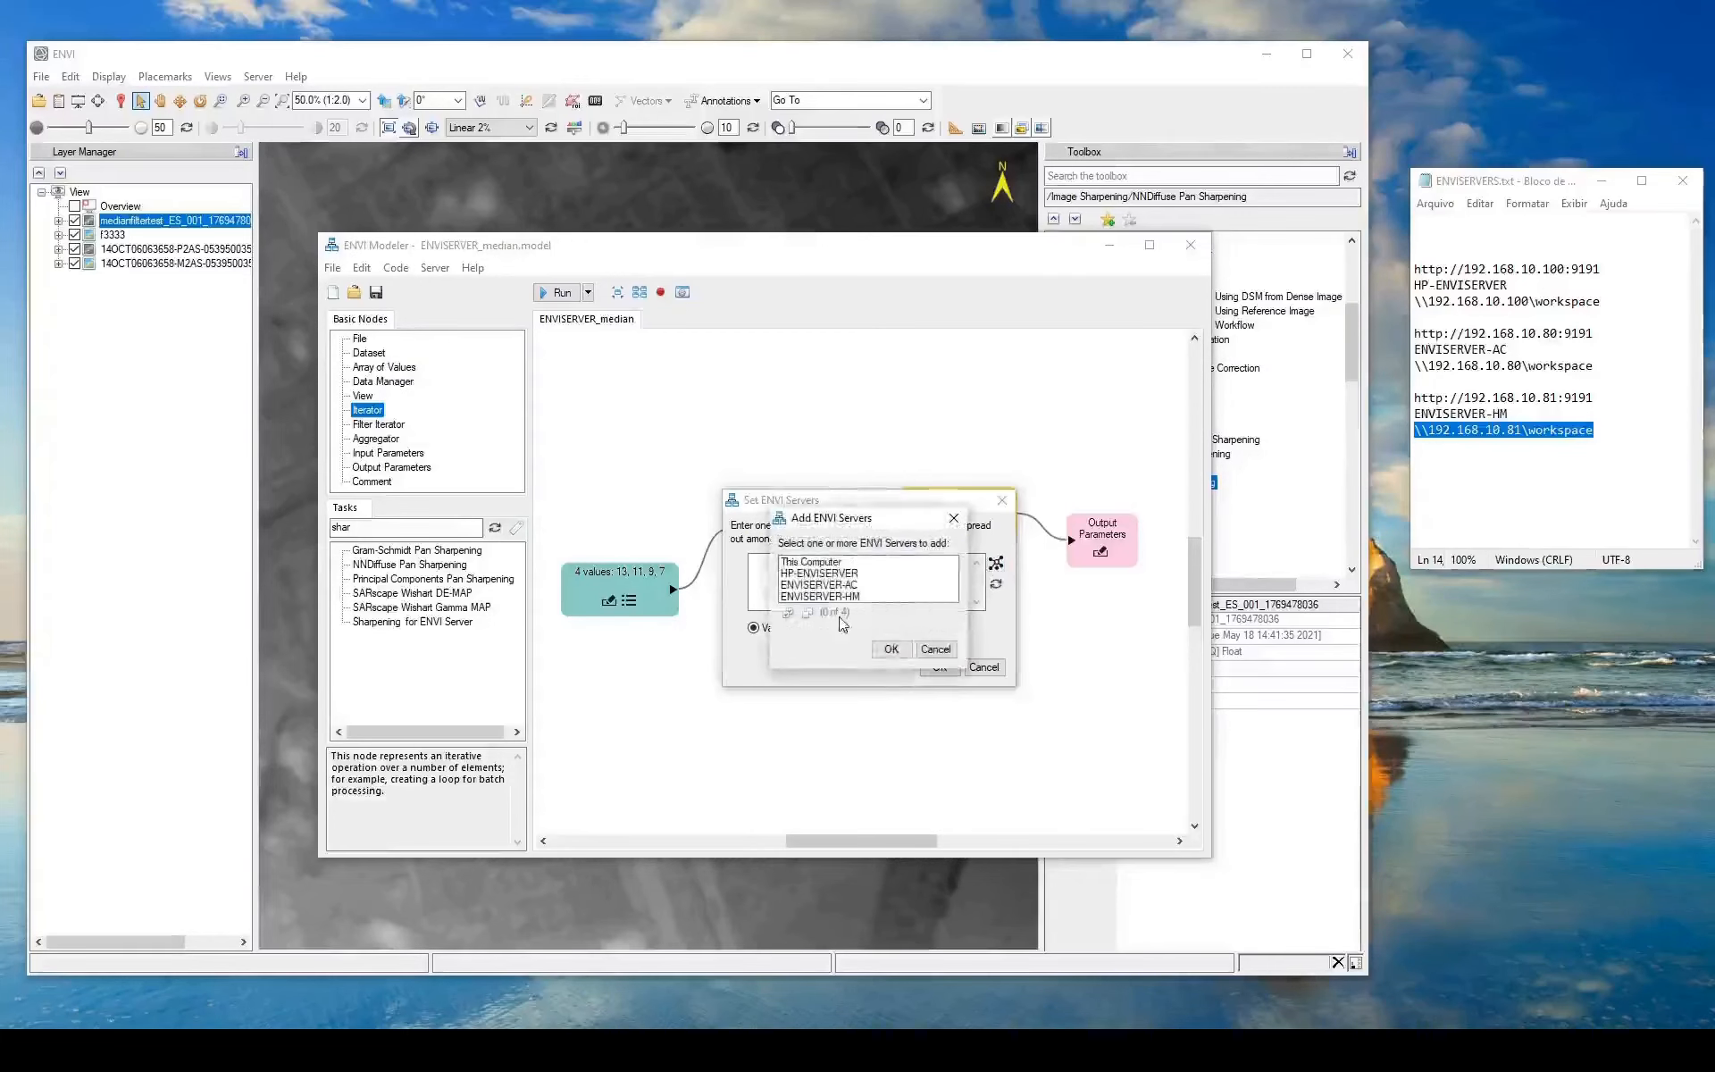
left_click(803, 562)
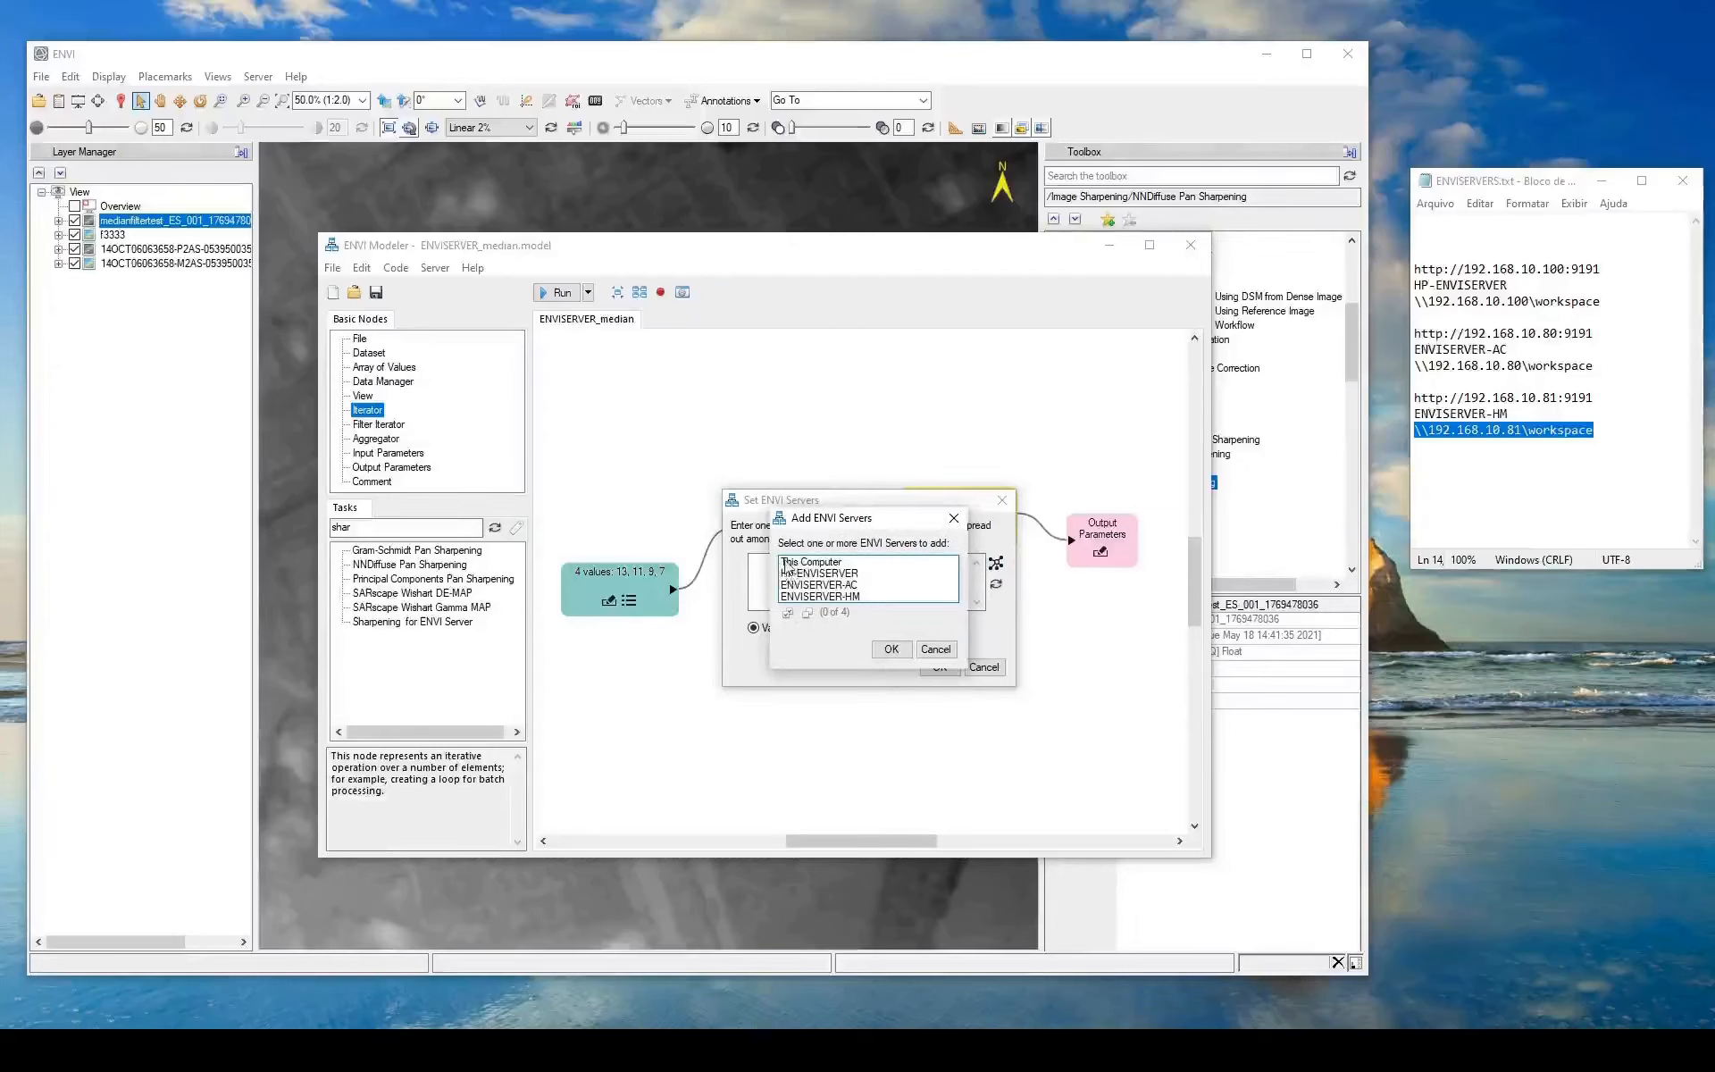
left_click(837, 597, "shift")
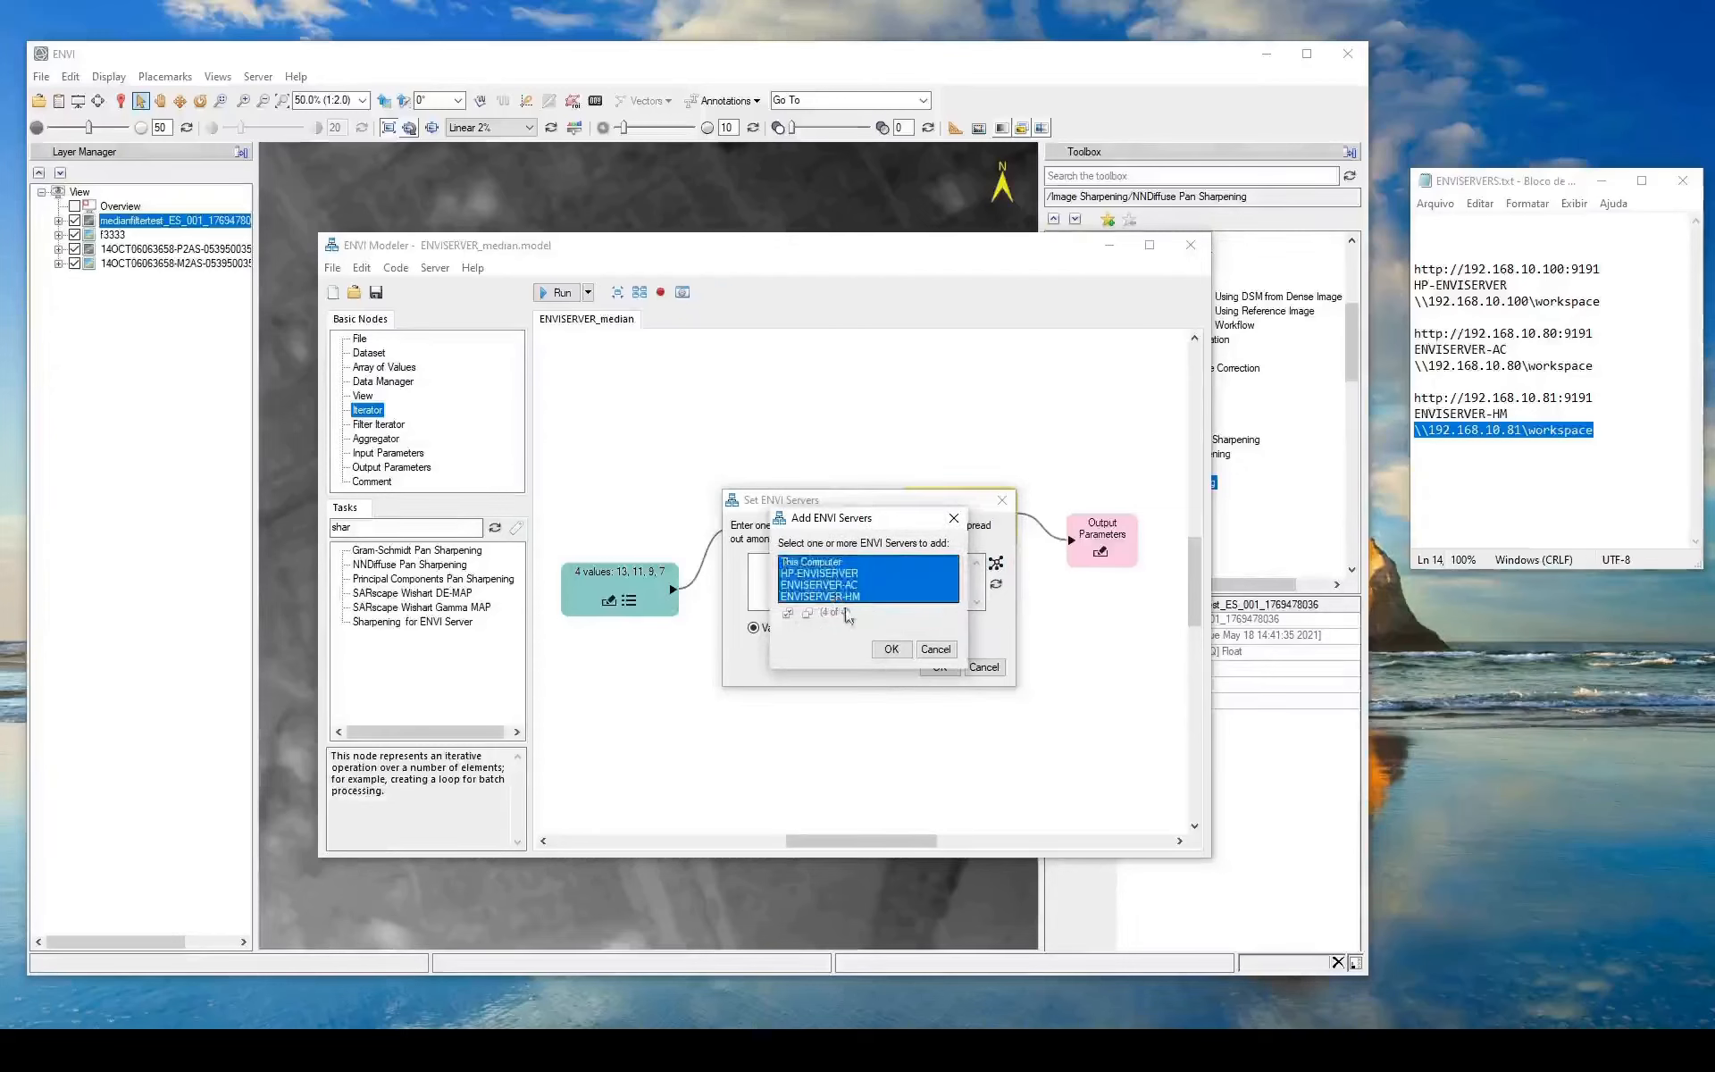
left_click(892, 649)
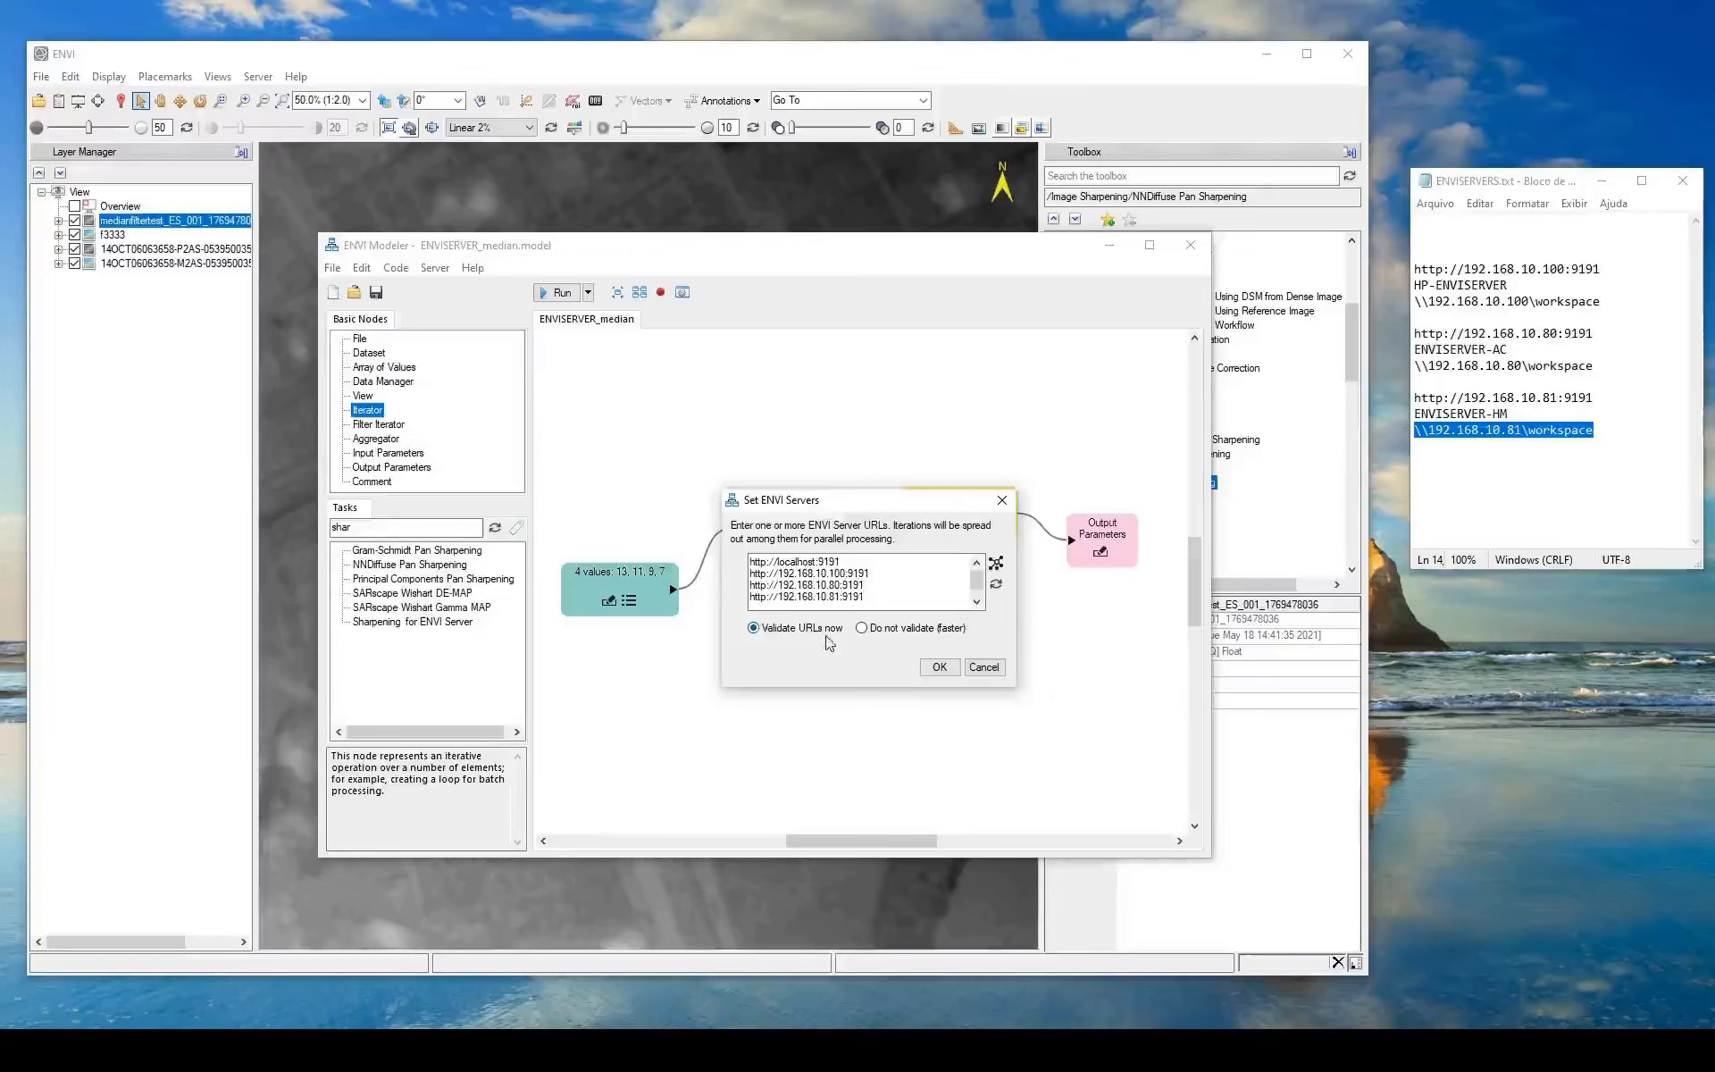
left_click(938, 667)
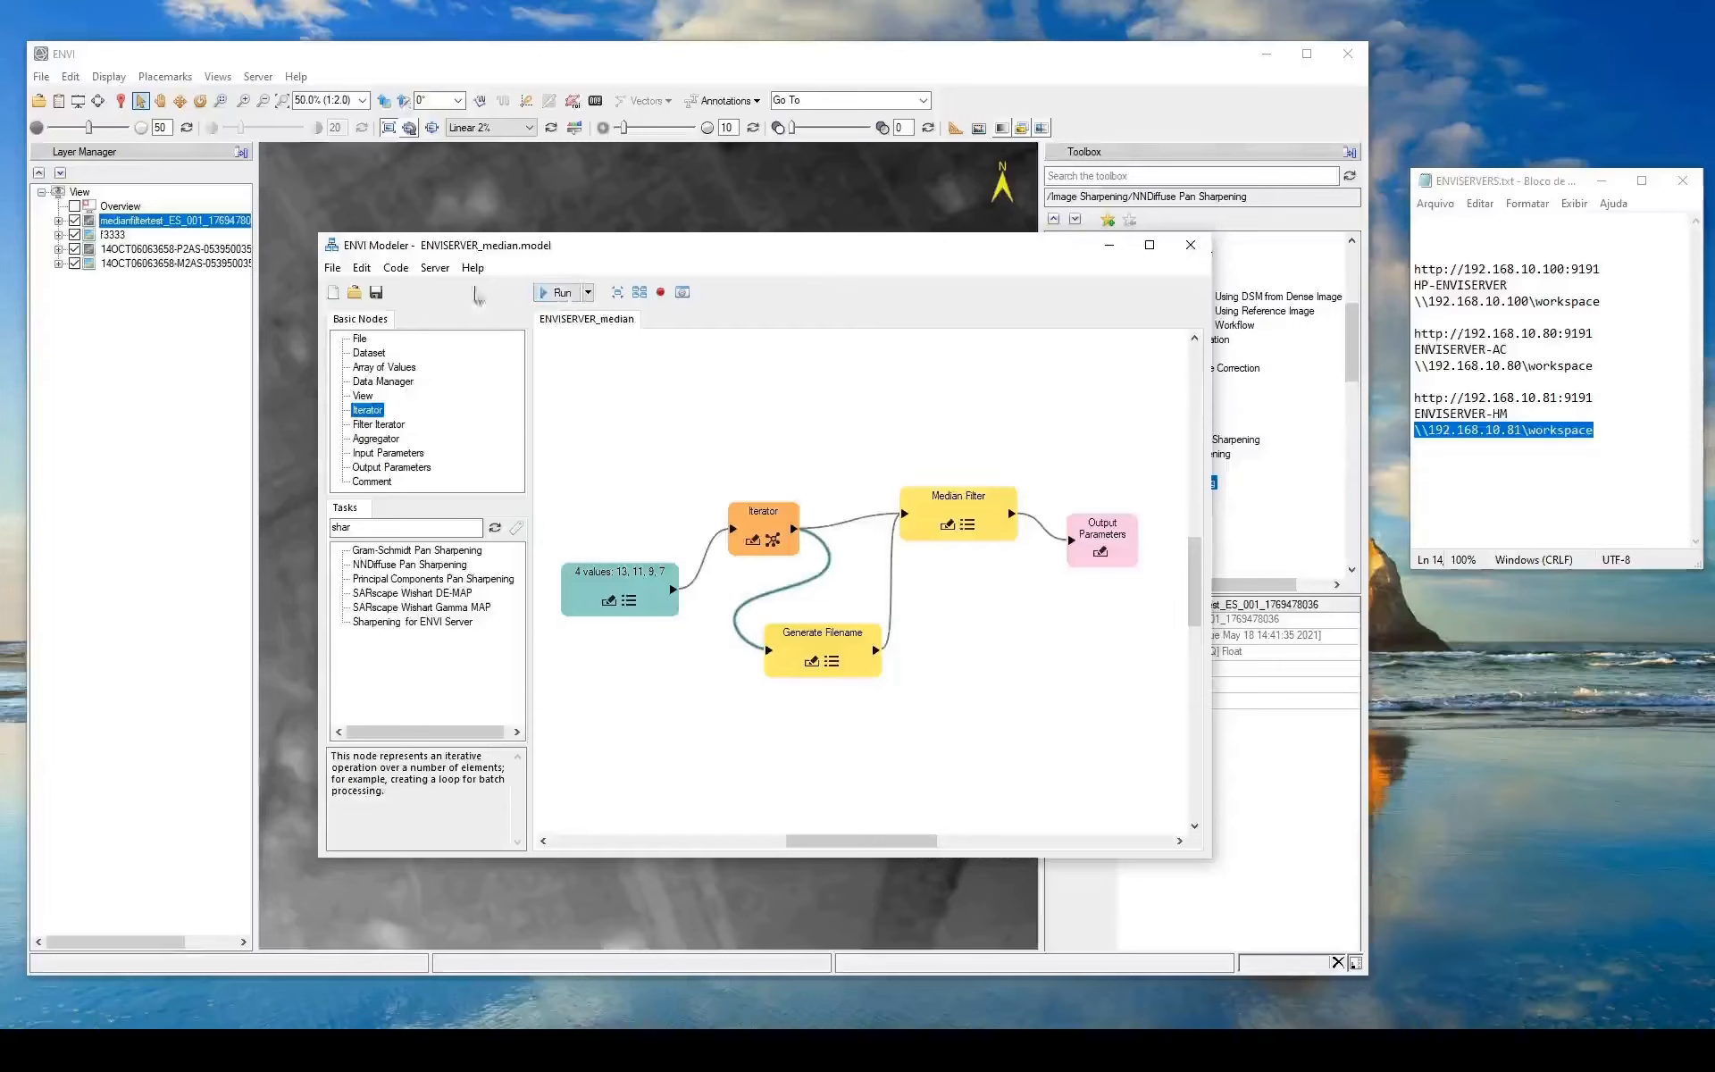
Bring up the ENVI Server Job Console, run the median model, and move the modeler window clear of the job list
left_click(435, 267)
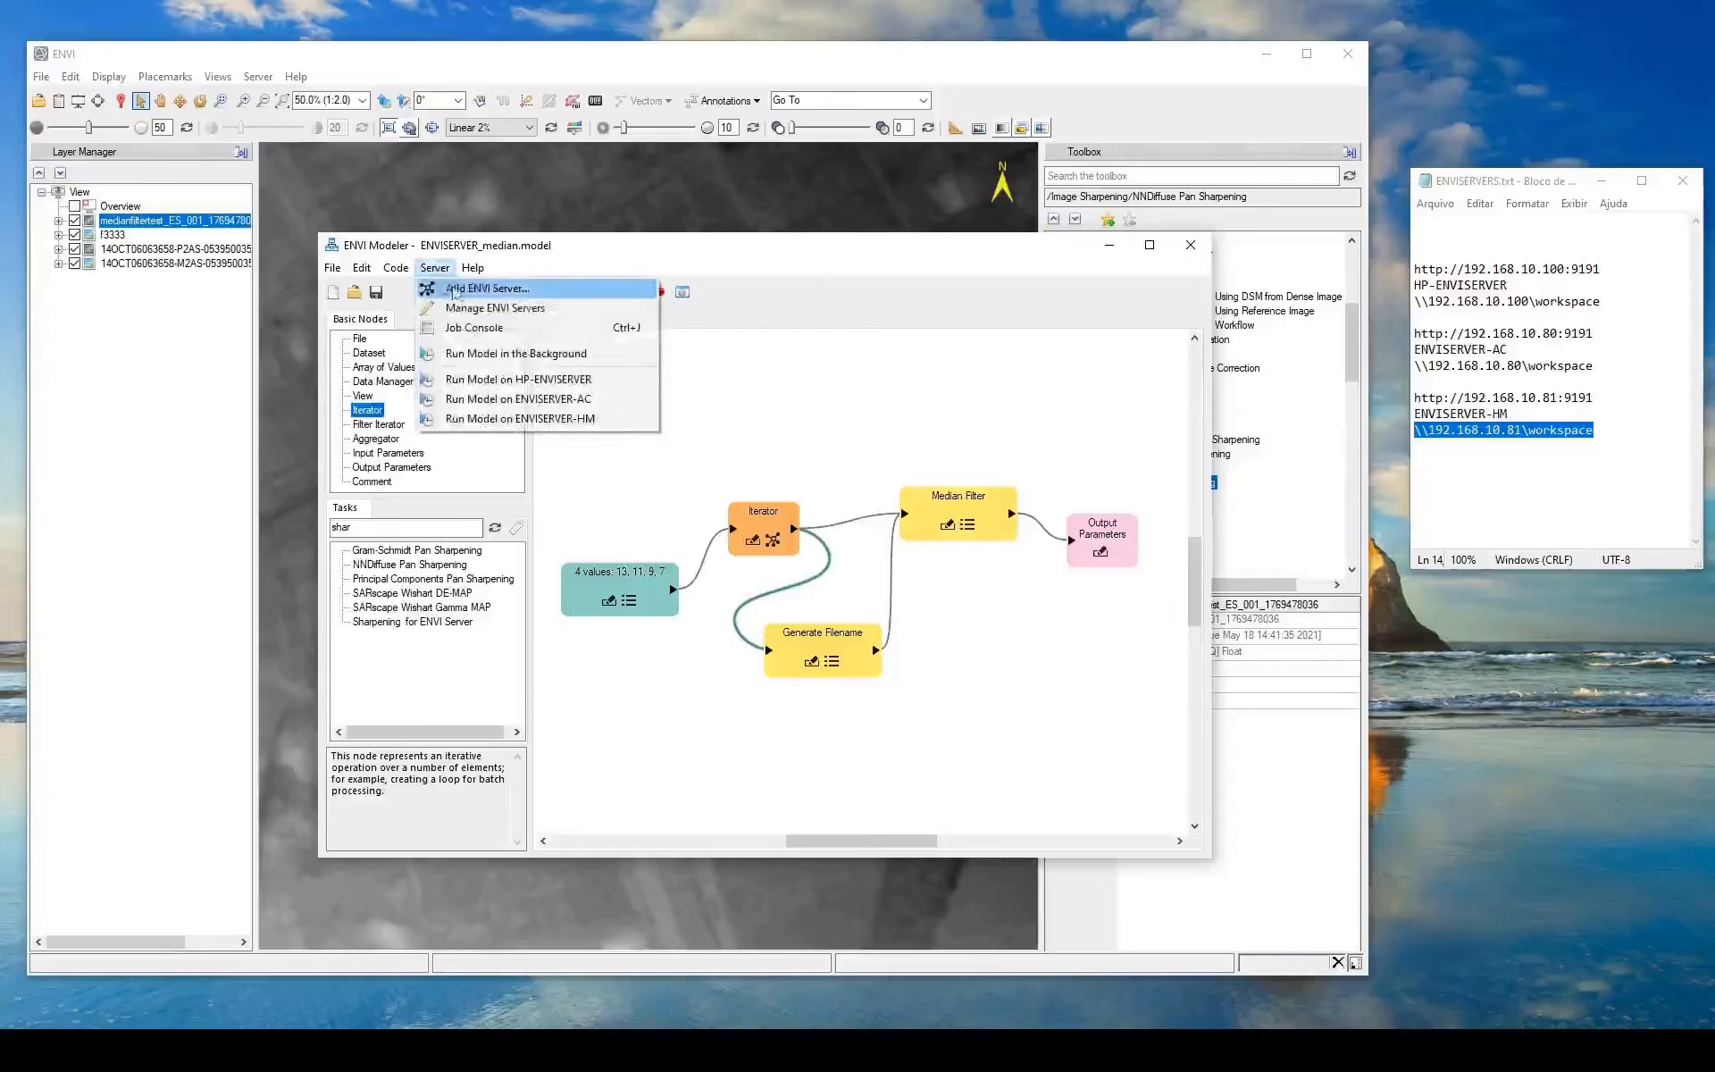
left_click(473, 330)
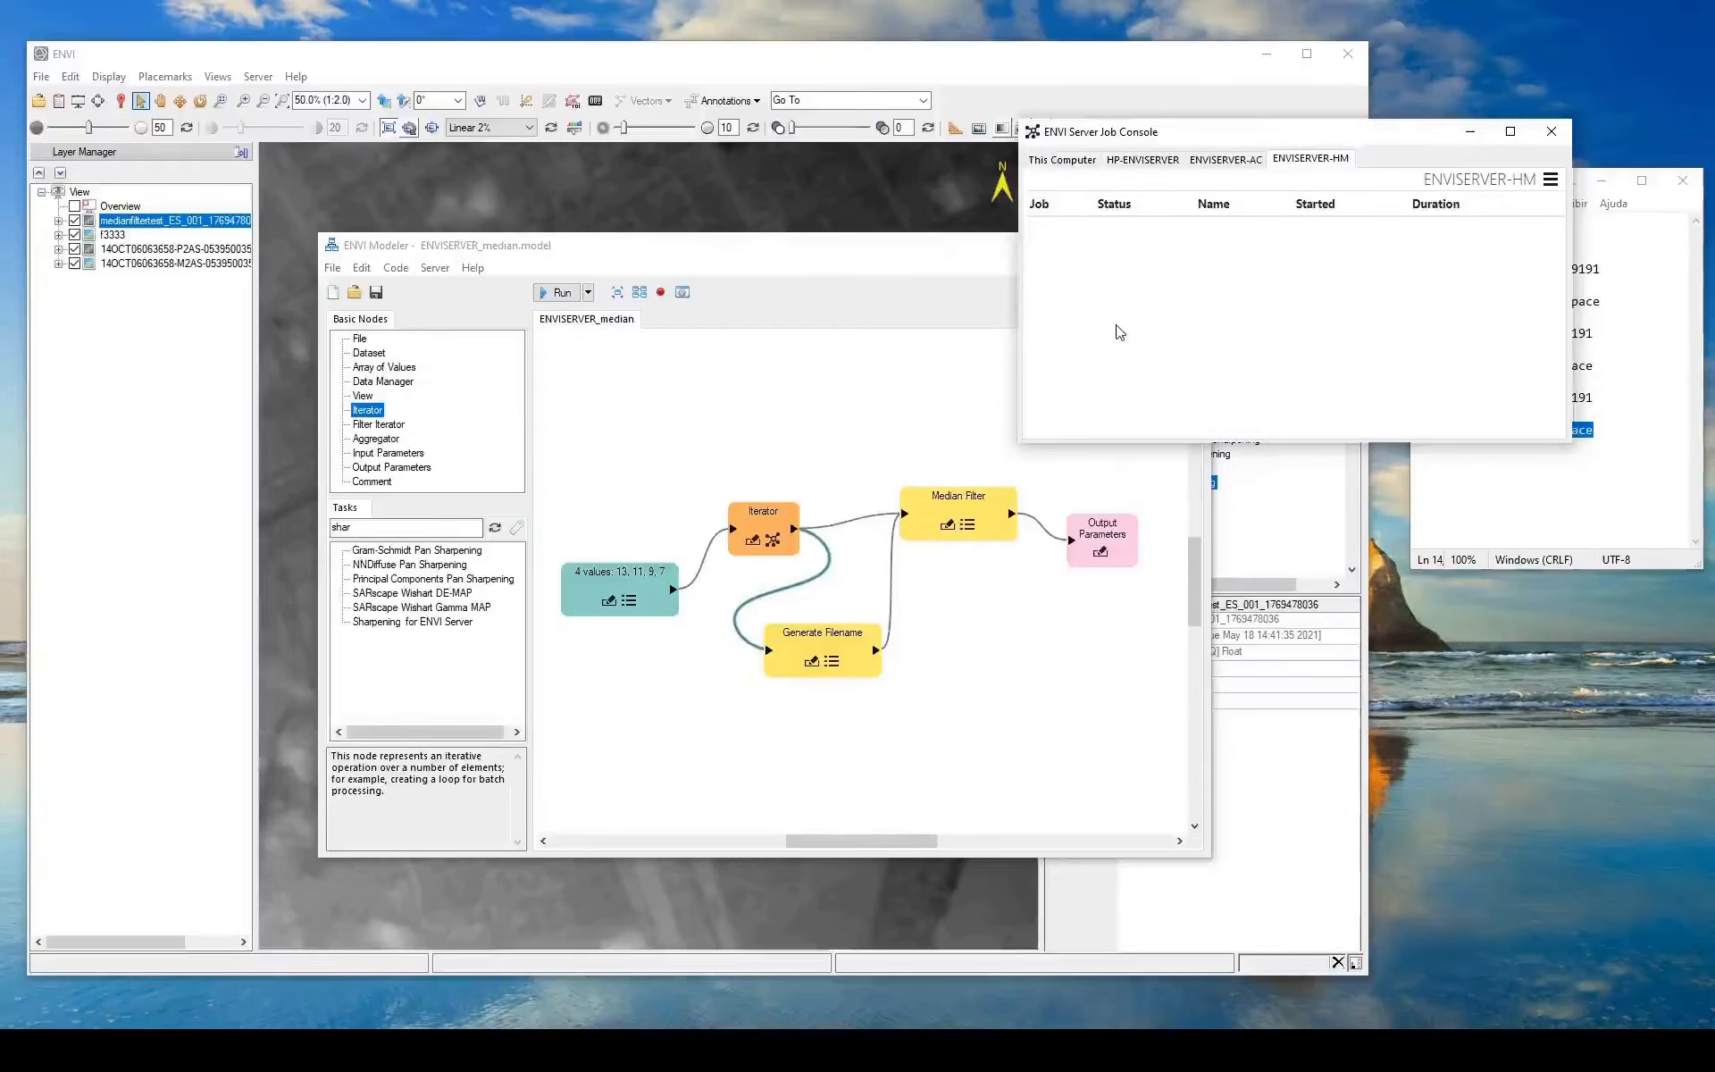
left_click(551, 293)
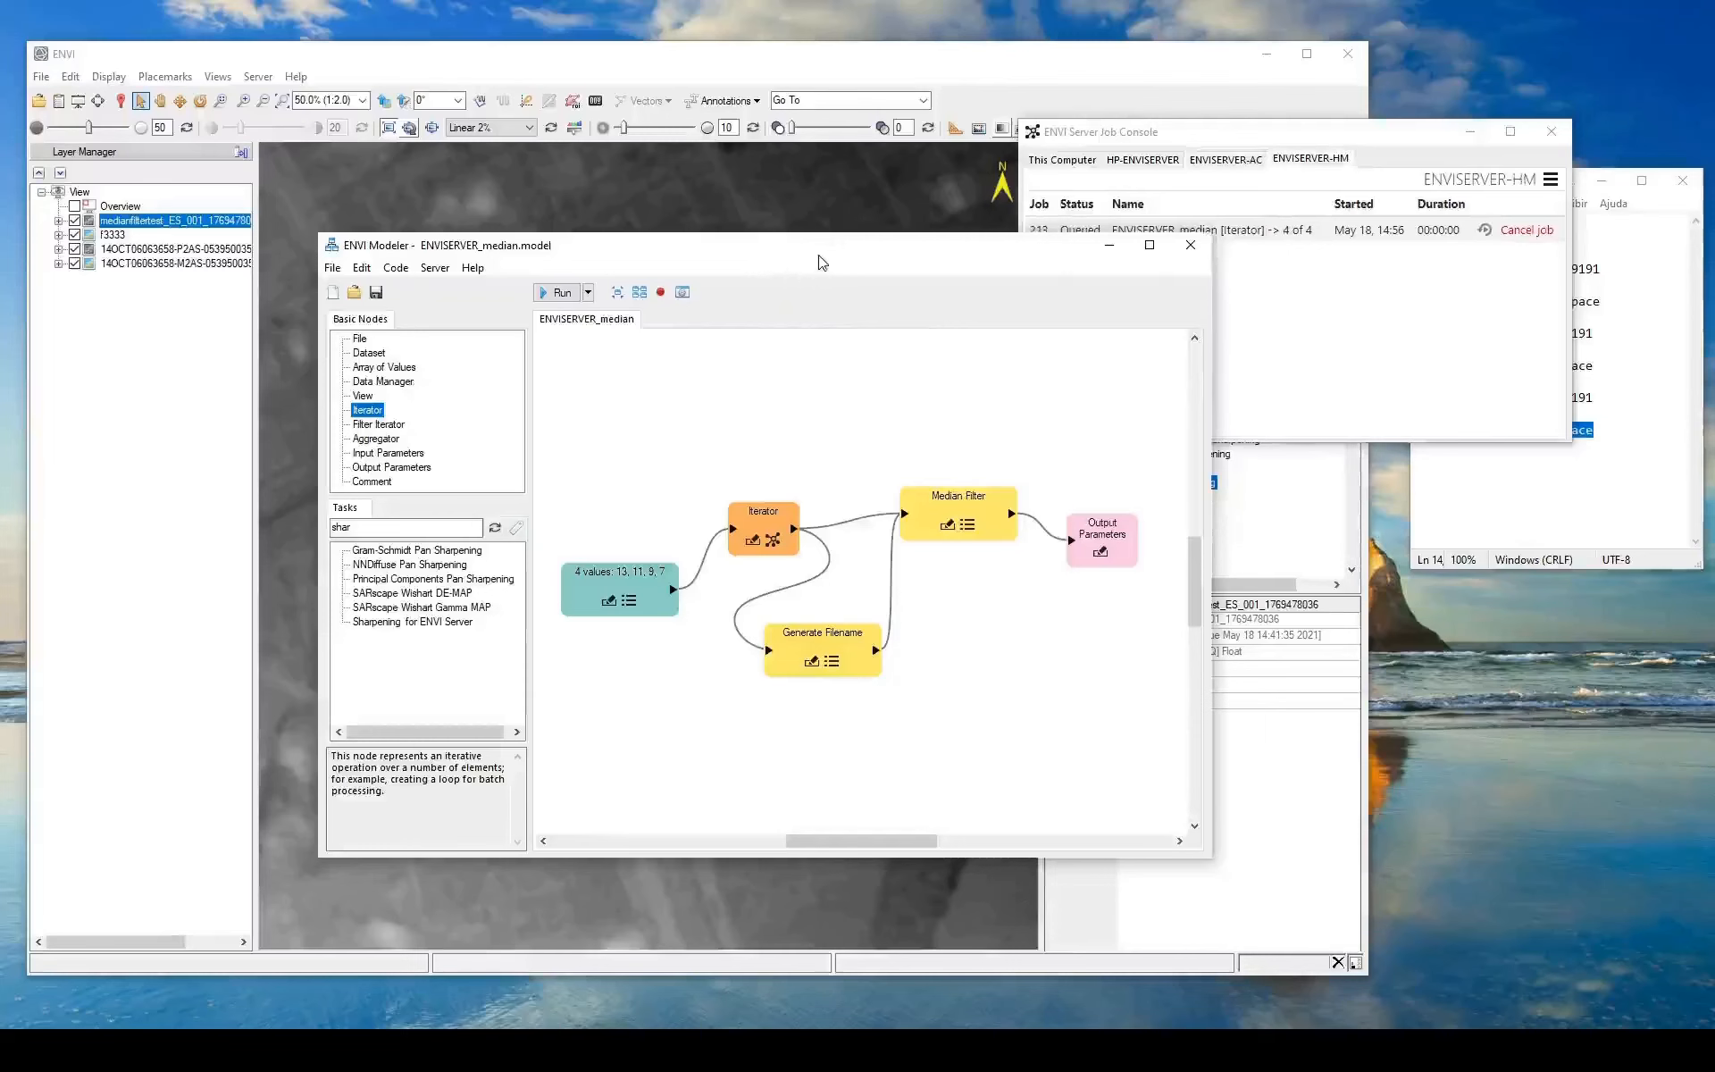
left_click_drag(821, 262, 746, 300)
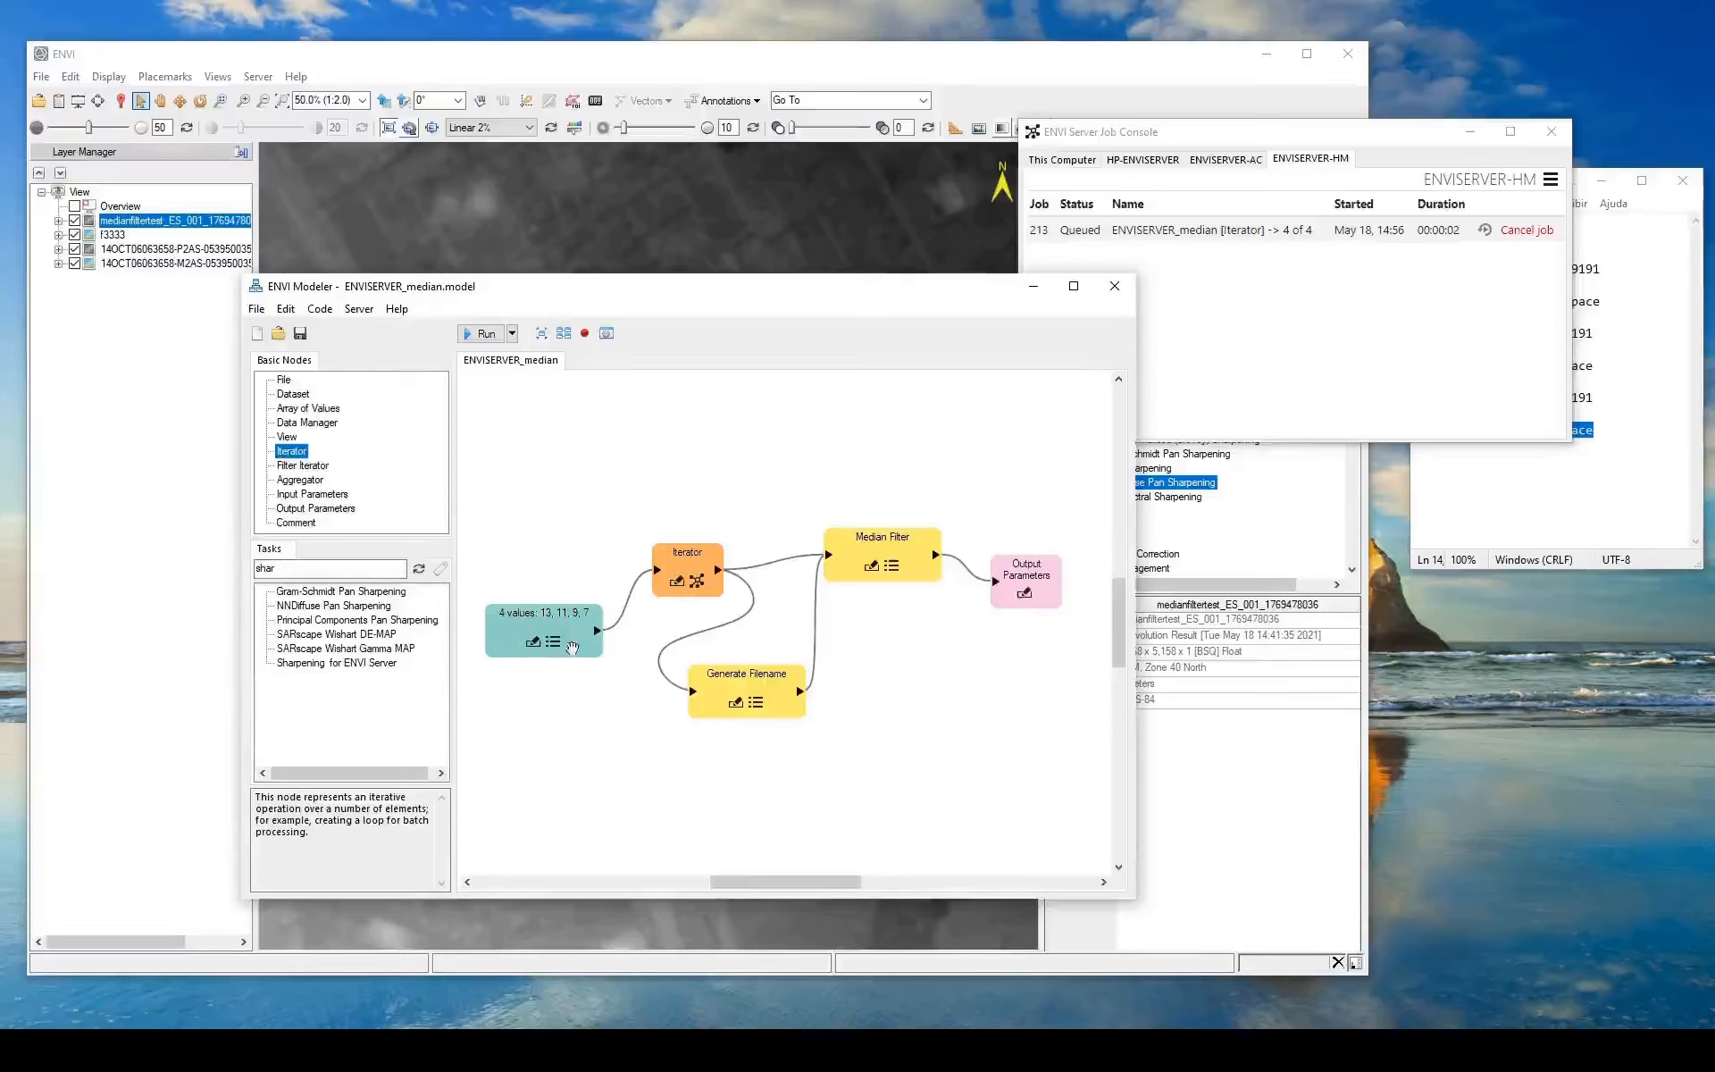
Review the server URLs assigned to the Iterator for parallel processing, leaving them as they are
left_click(696, 581)
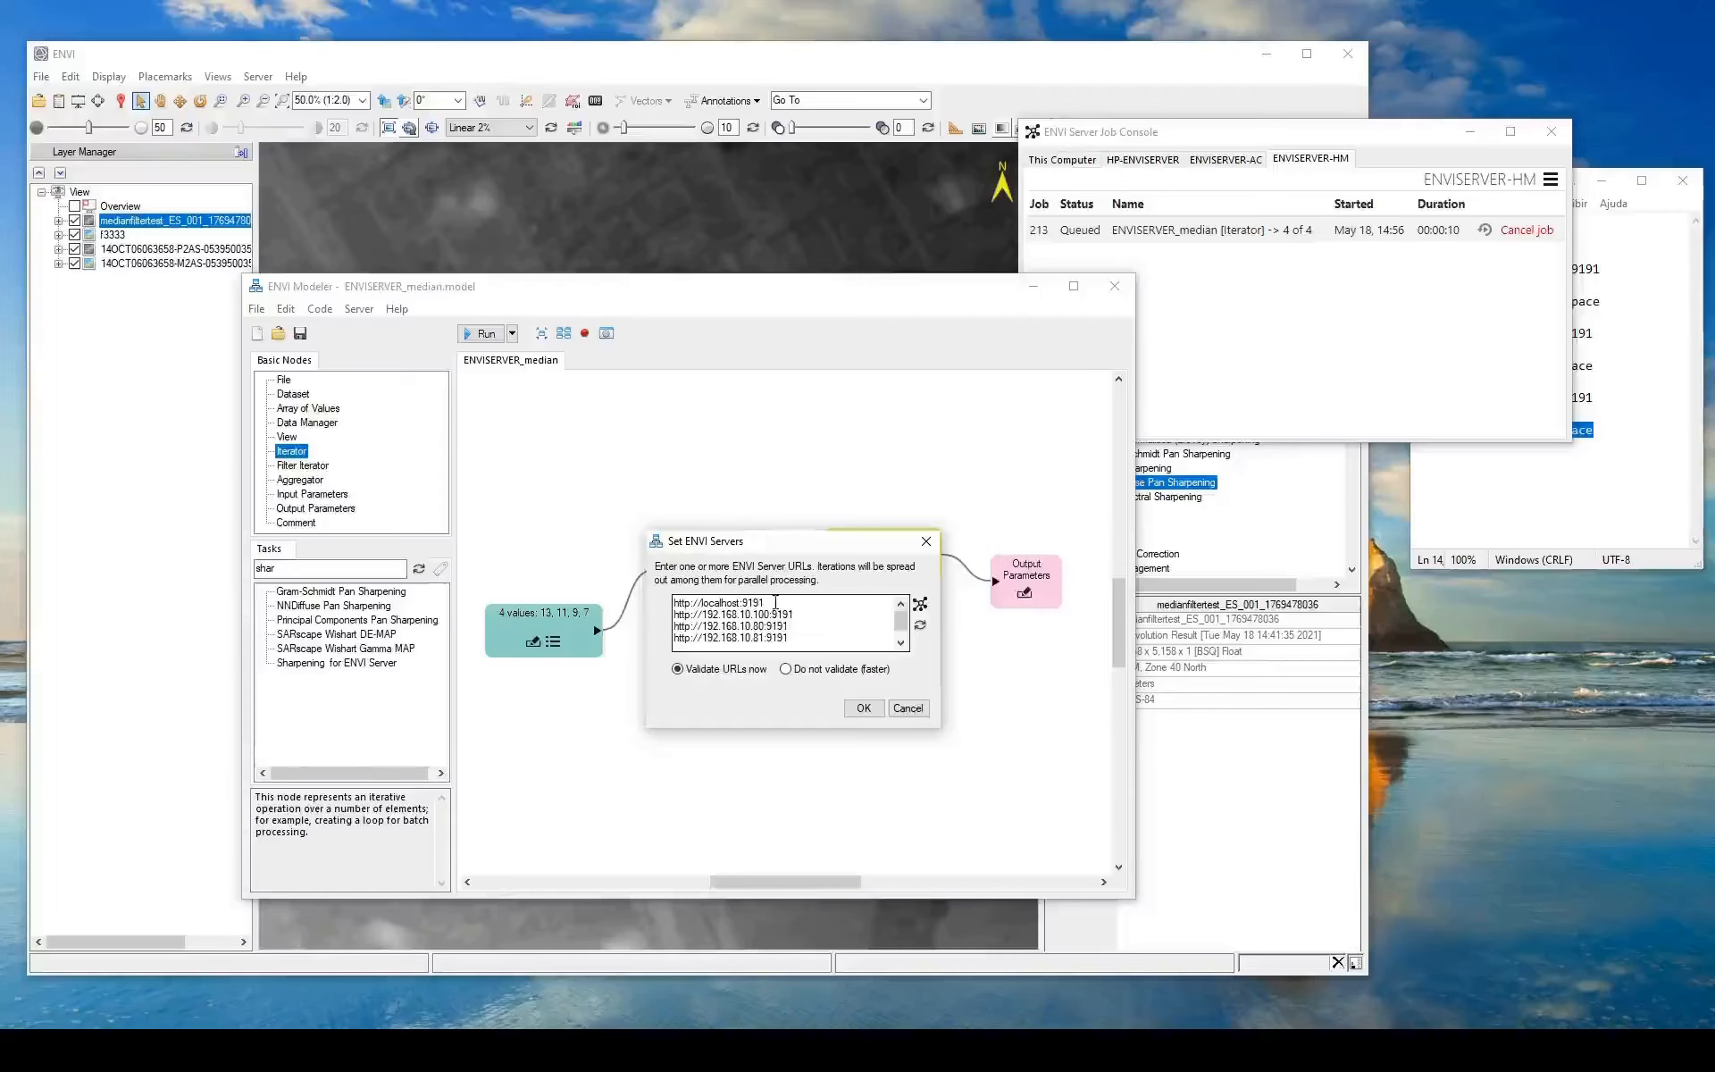
left_click_drag(829, 543, 748, 681)
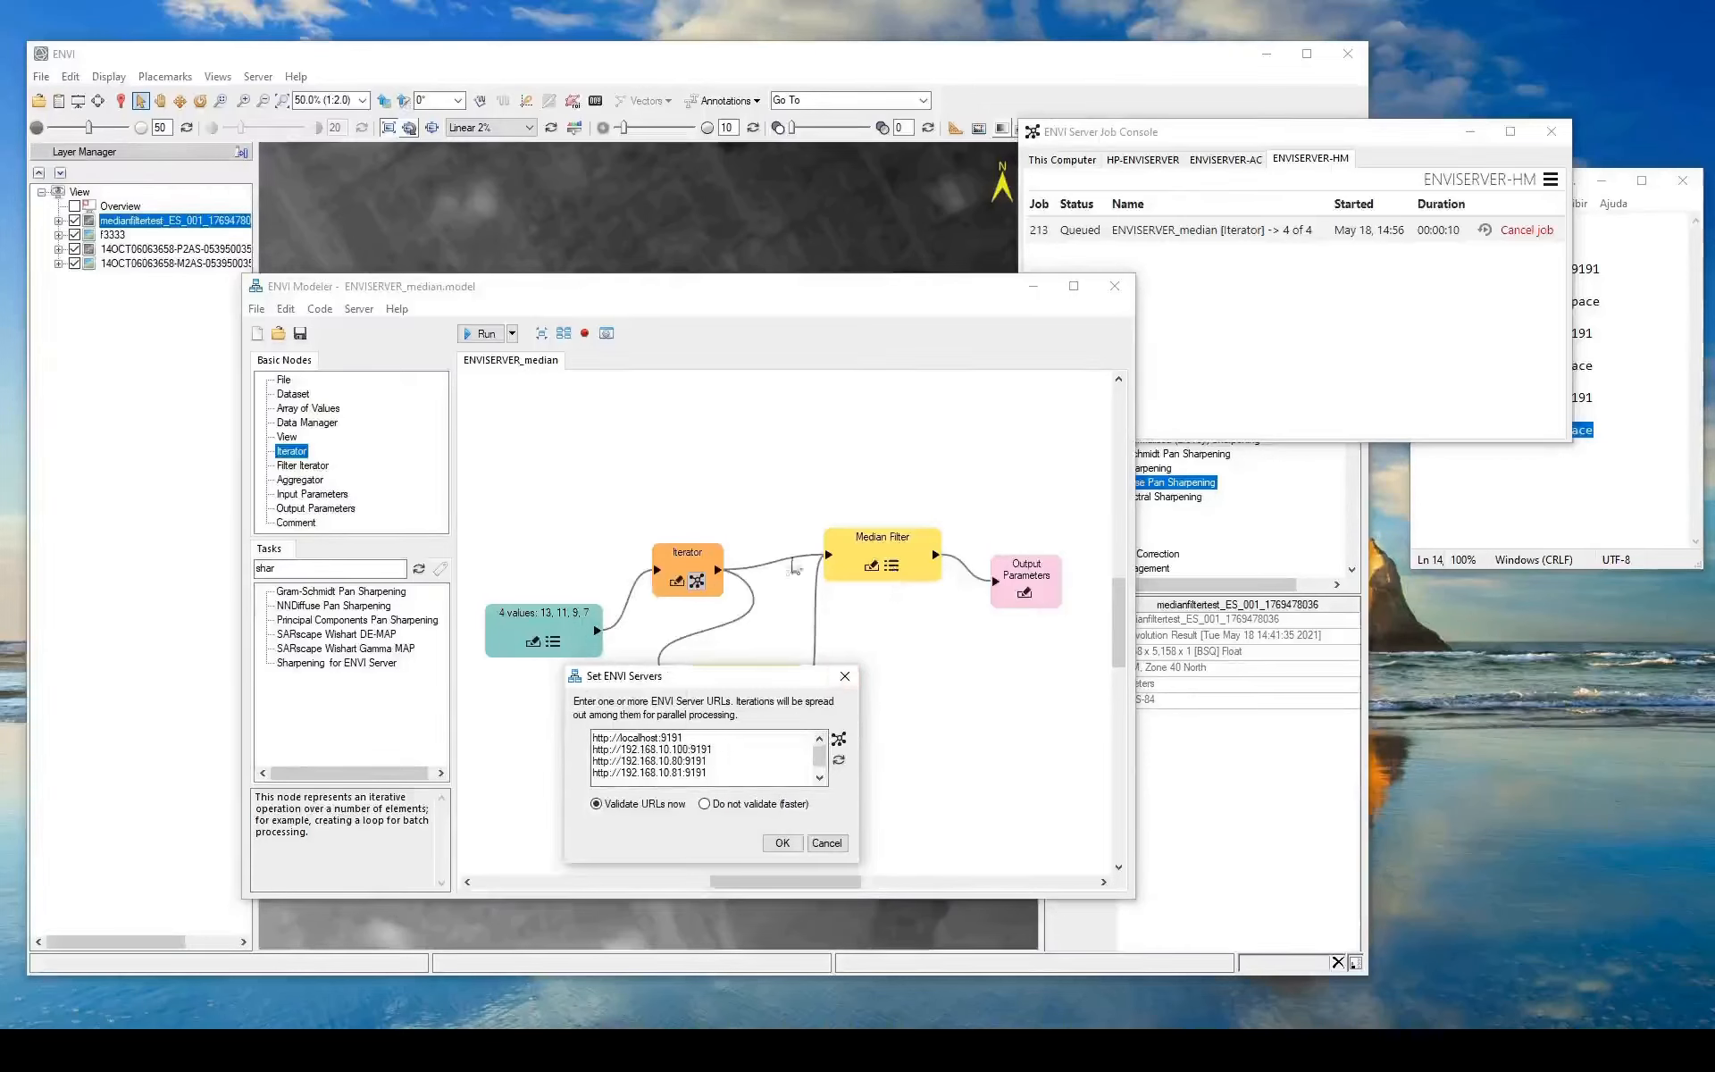
left_click(828, 843)
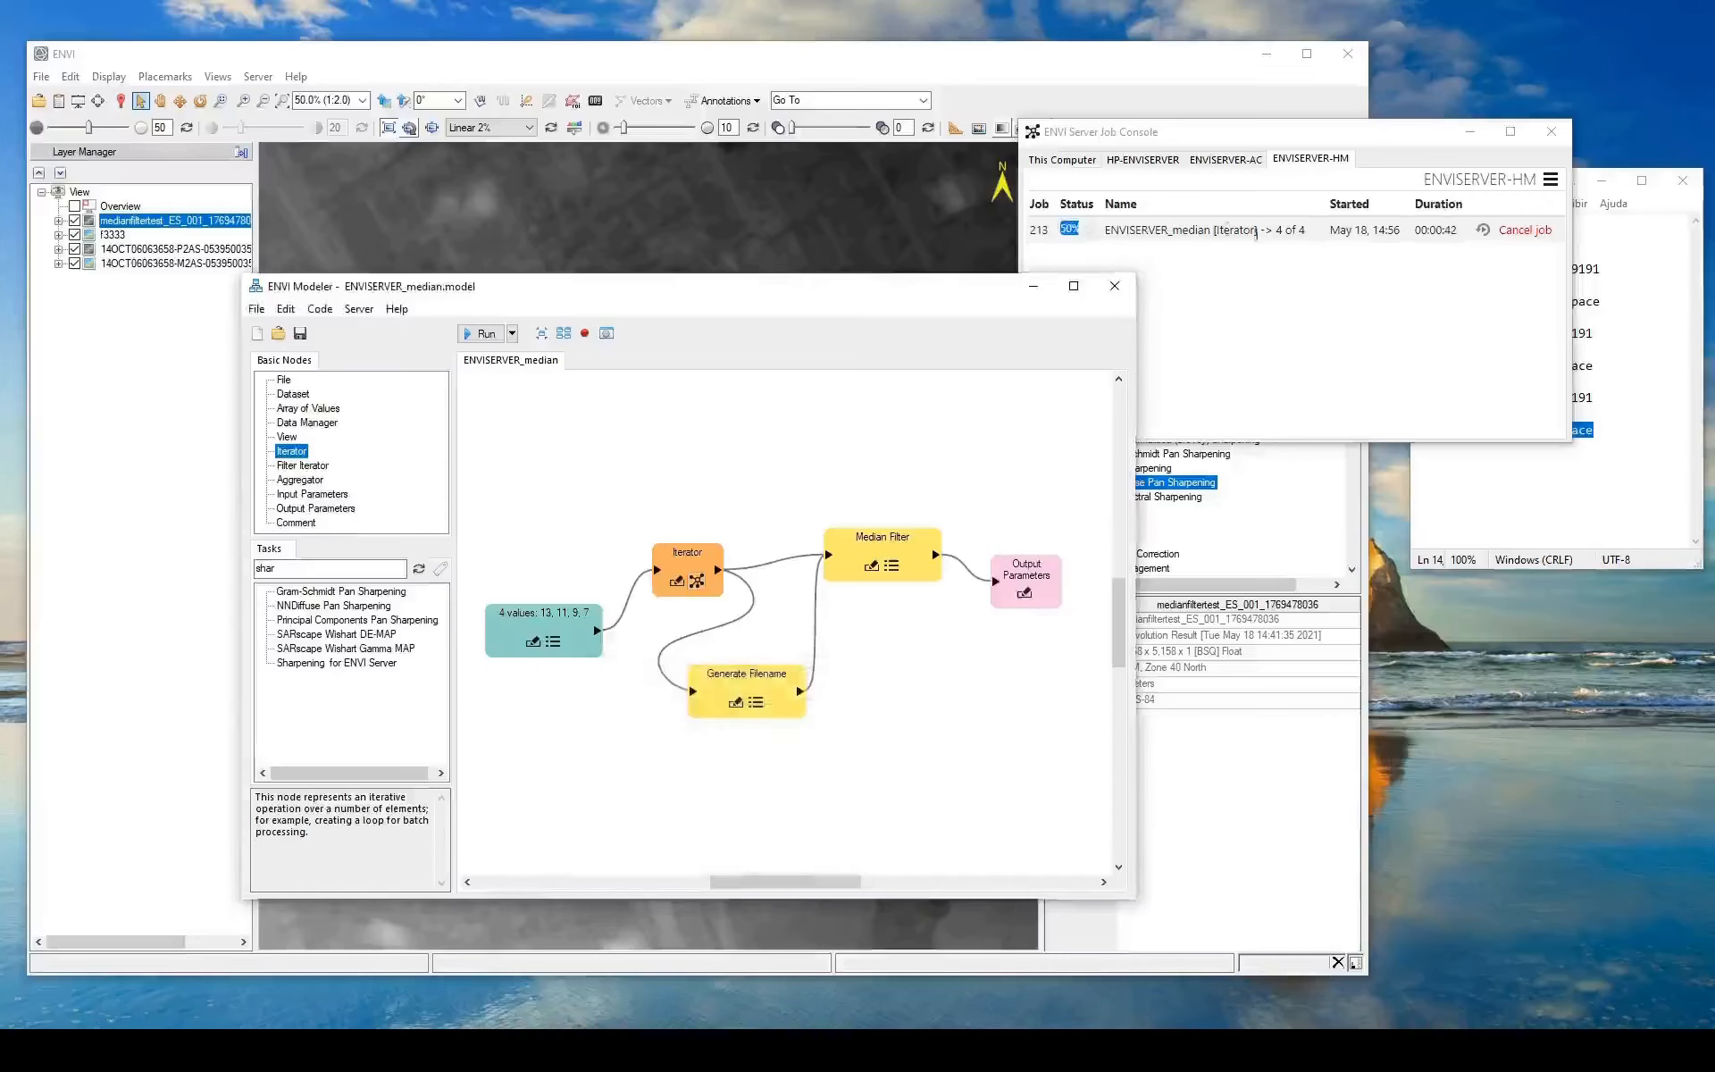
Check the status of the median iteration jobs on ENVISERVER-AC, HP-ENVISERVER and This Computer
left_click(1241, 161)
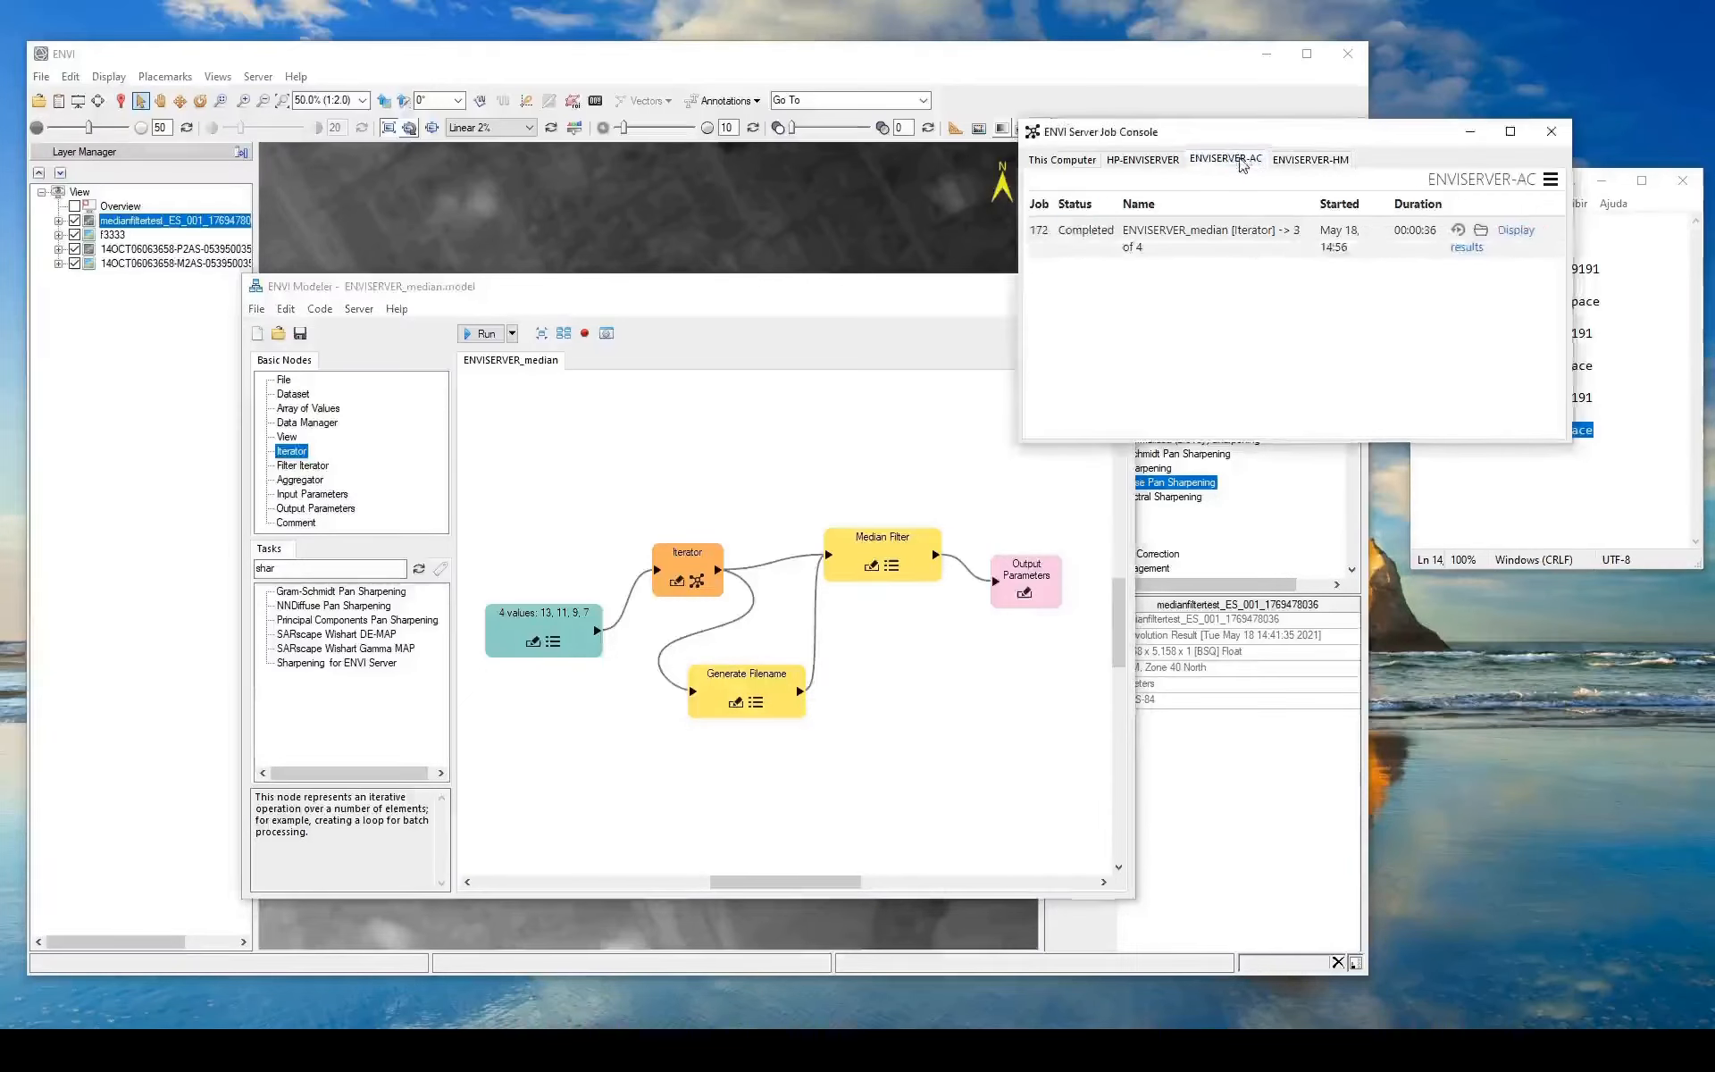
left_click(1160, 162)
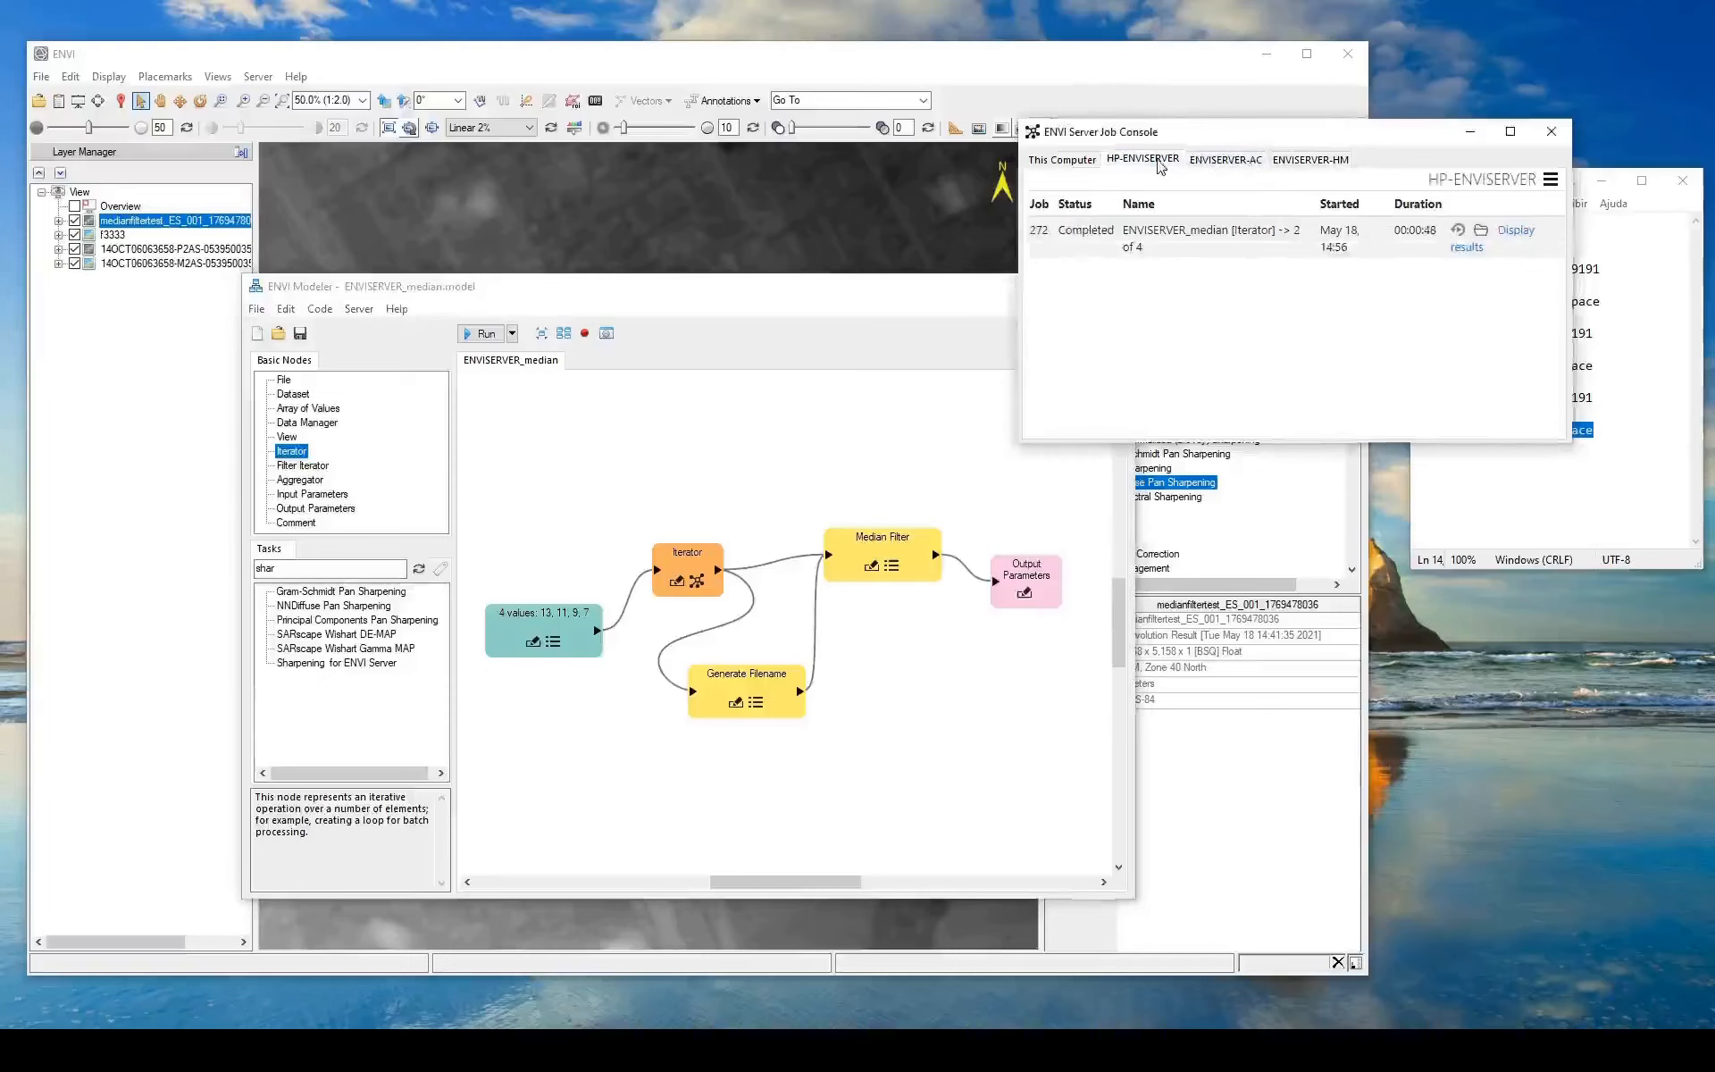
left_click(1065, 162)
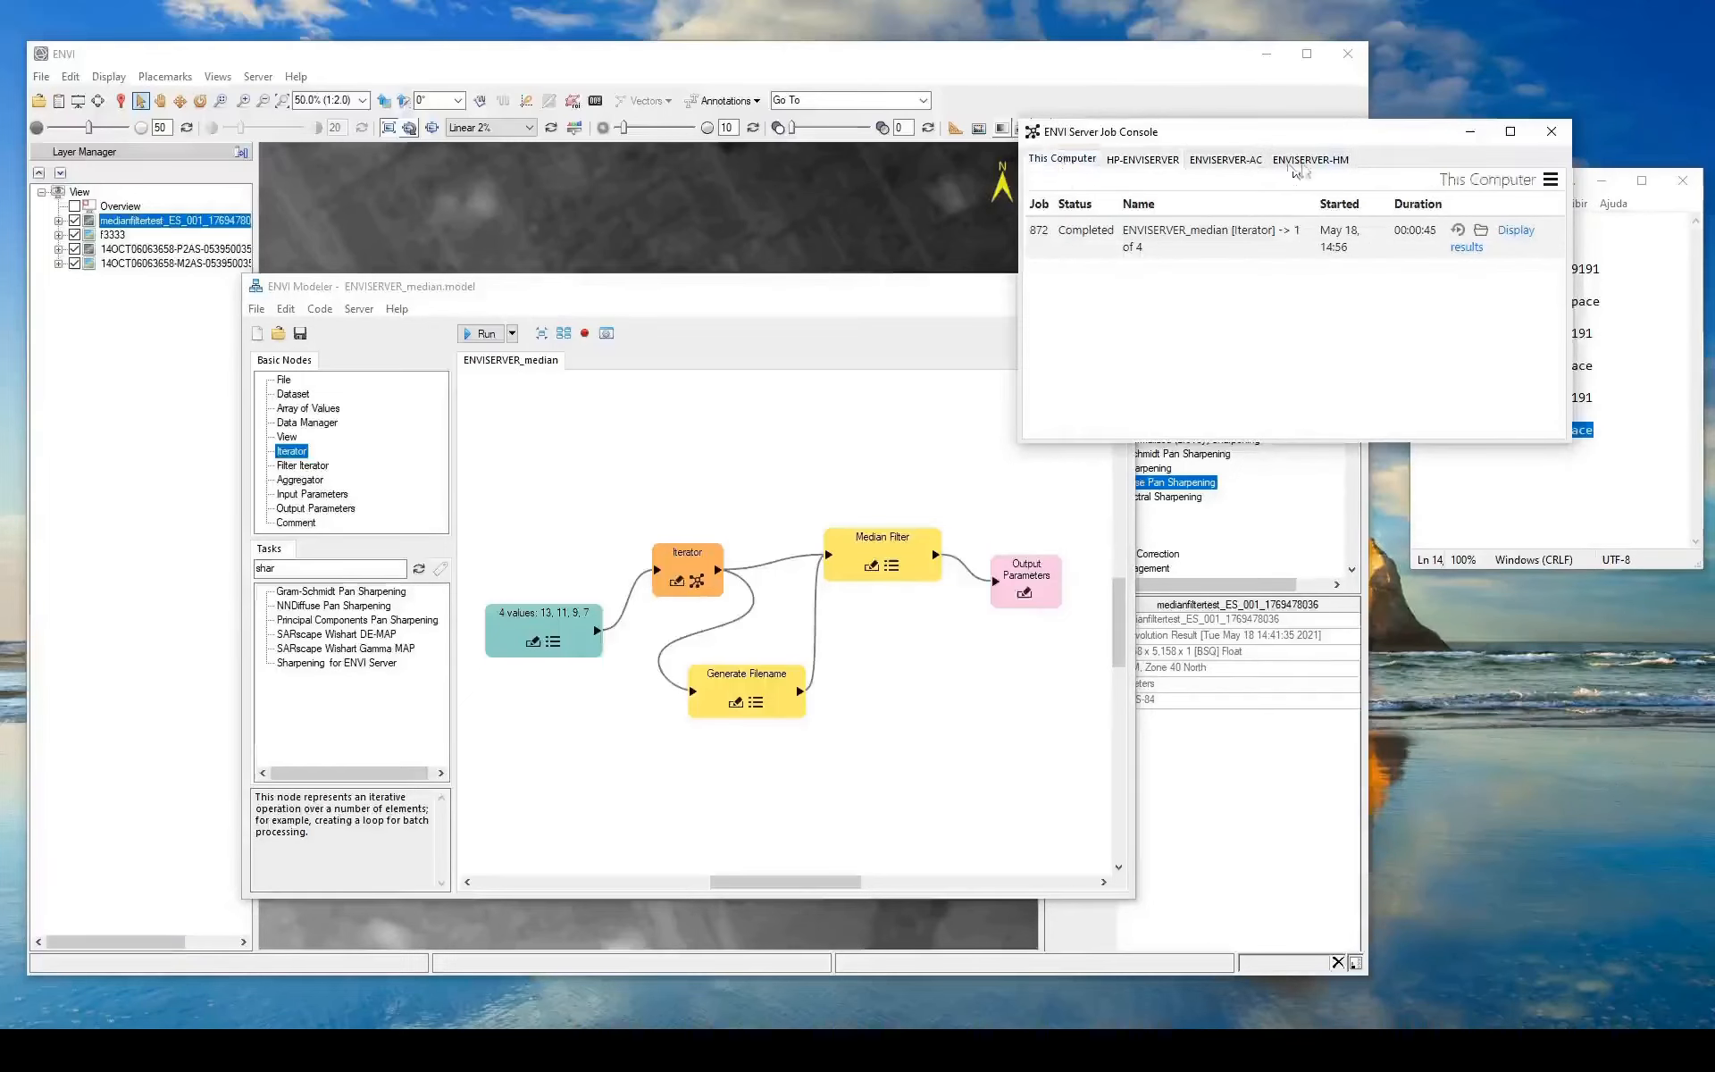
Display the results of the completed median jobs from ENVISERVER-HM and ENVISERVER-AC, keeping the modeler window clear of the image
left_click(1324, 162)
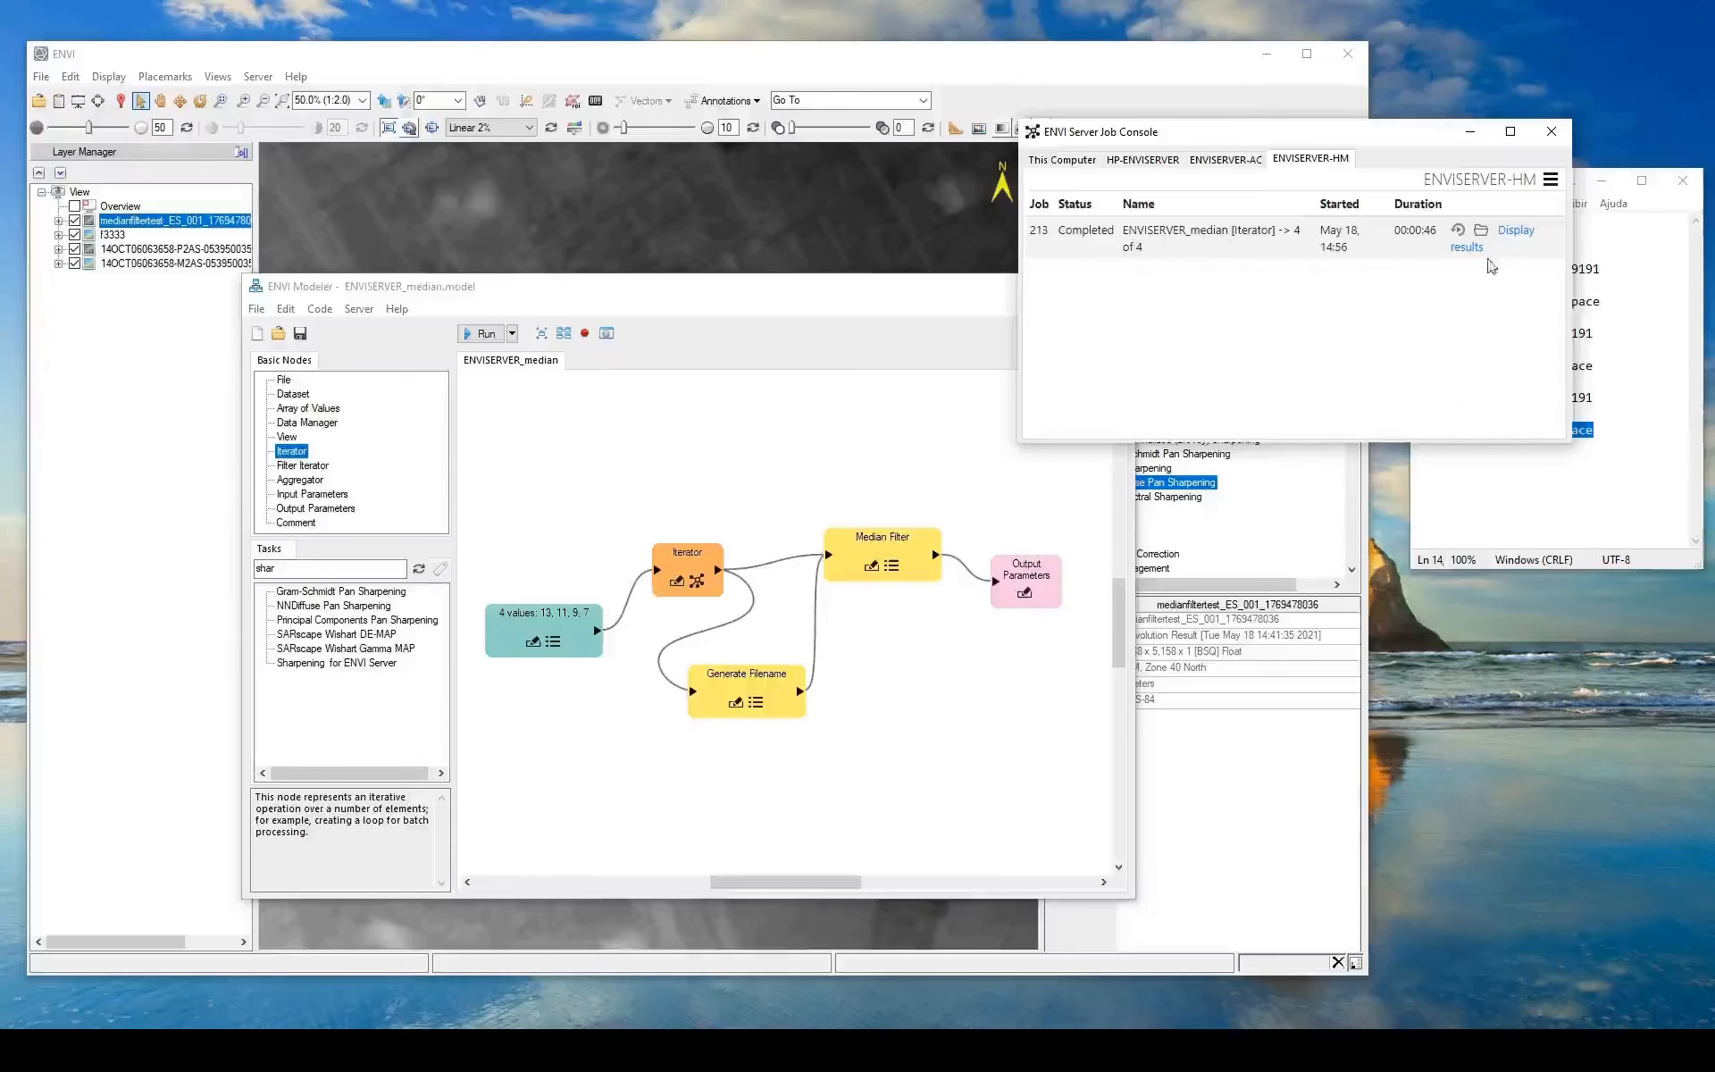
left_click(1522, 232)
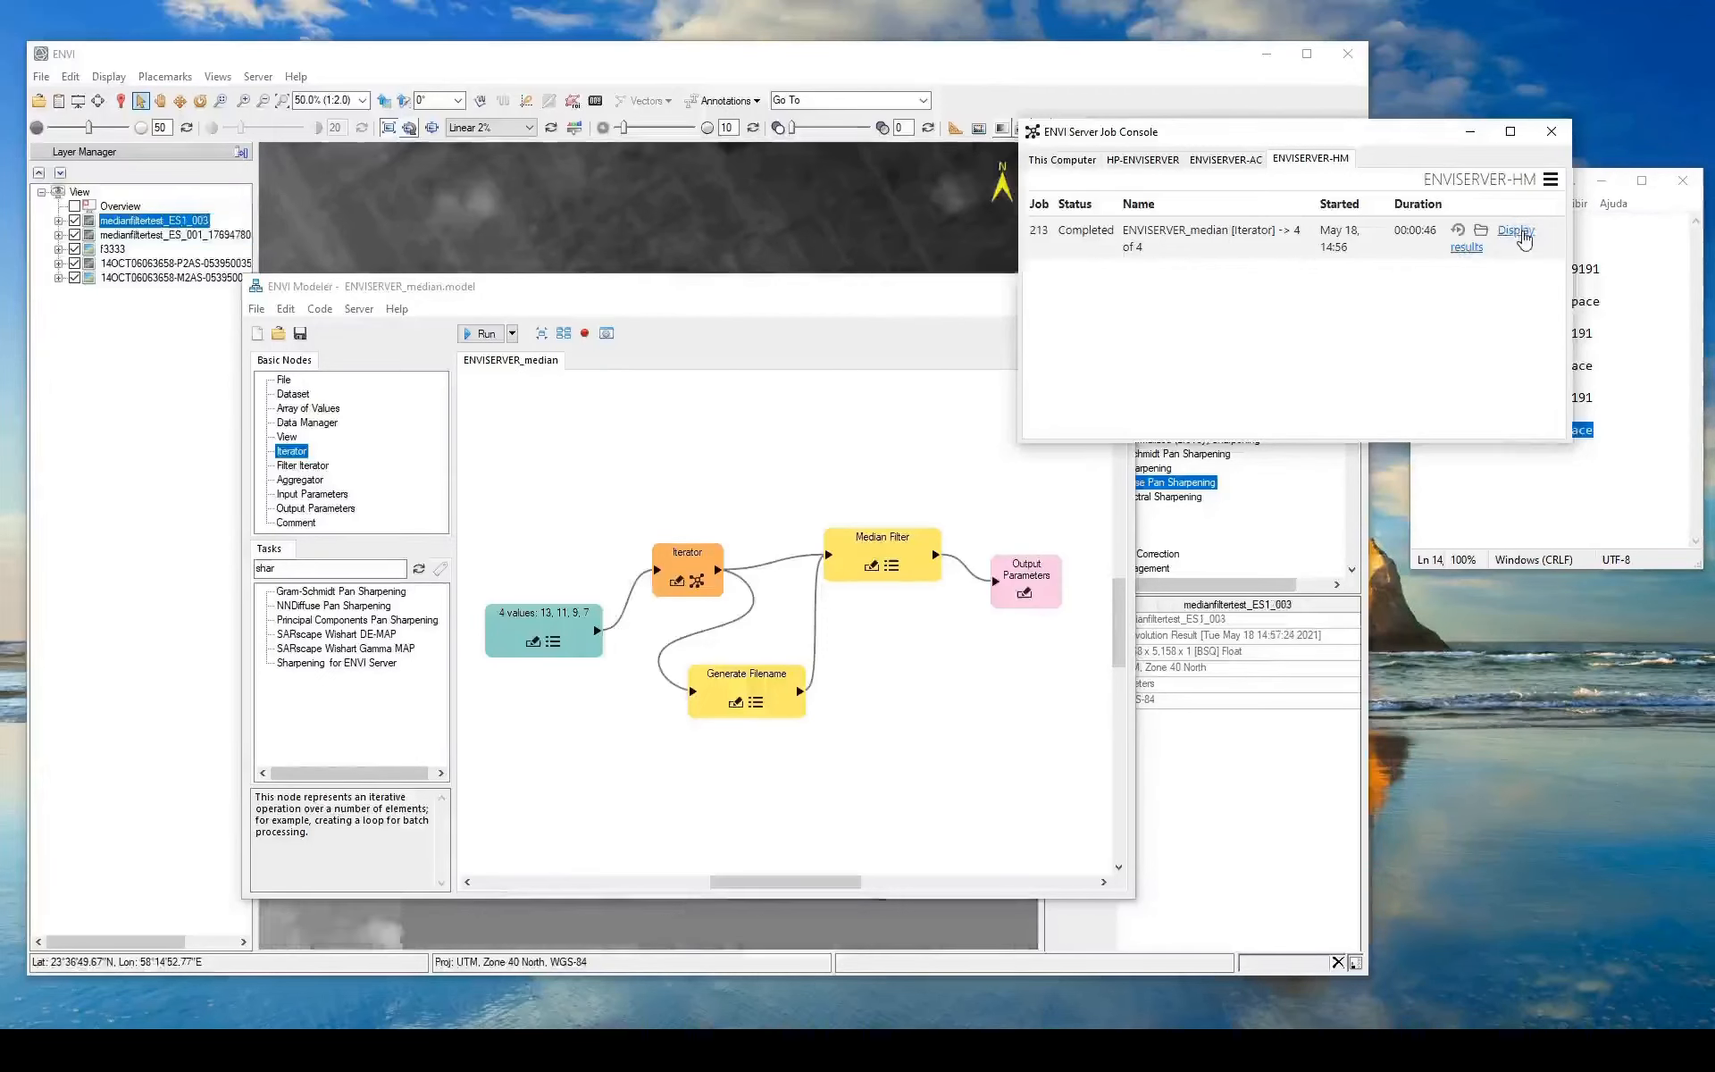
left_click_drag(807, 296, 841, 502)
left_click(1221, 160)
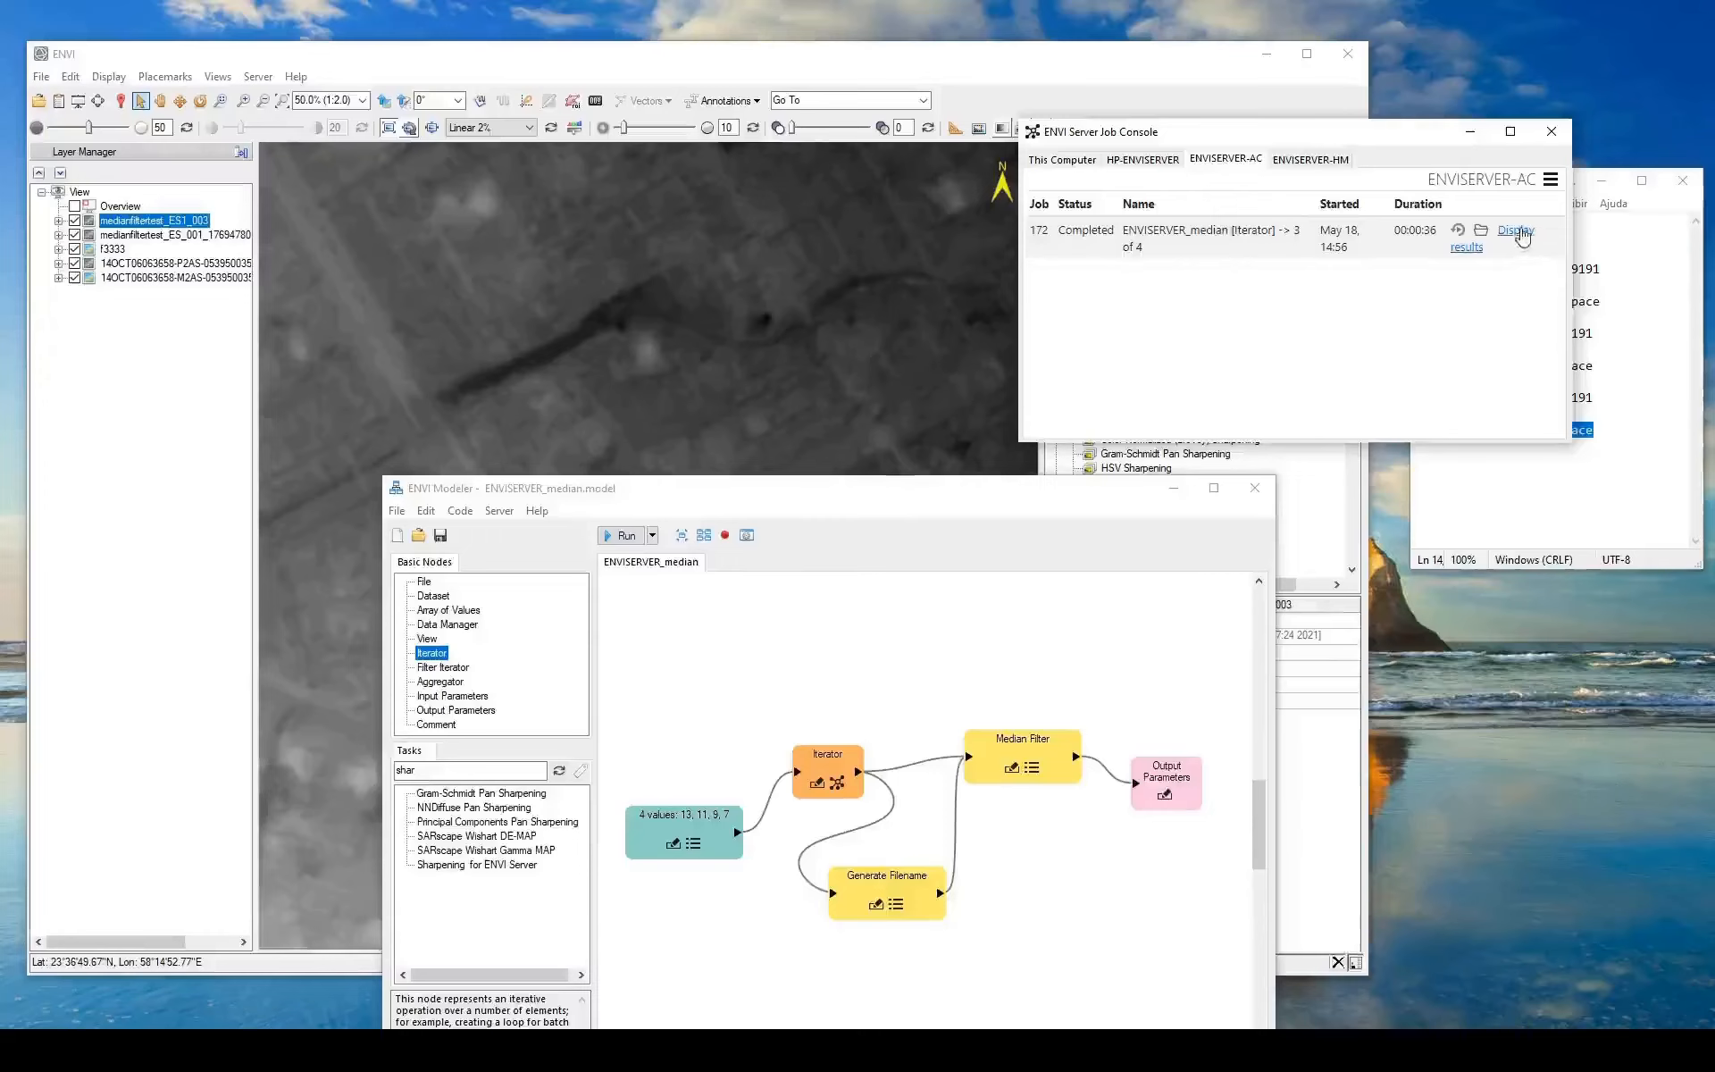
left_click(1516, 231)
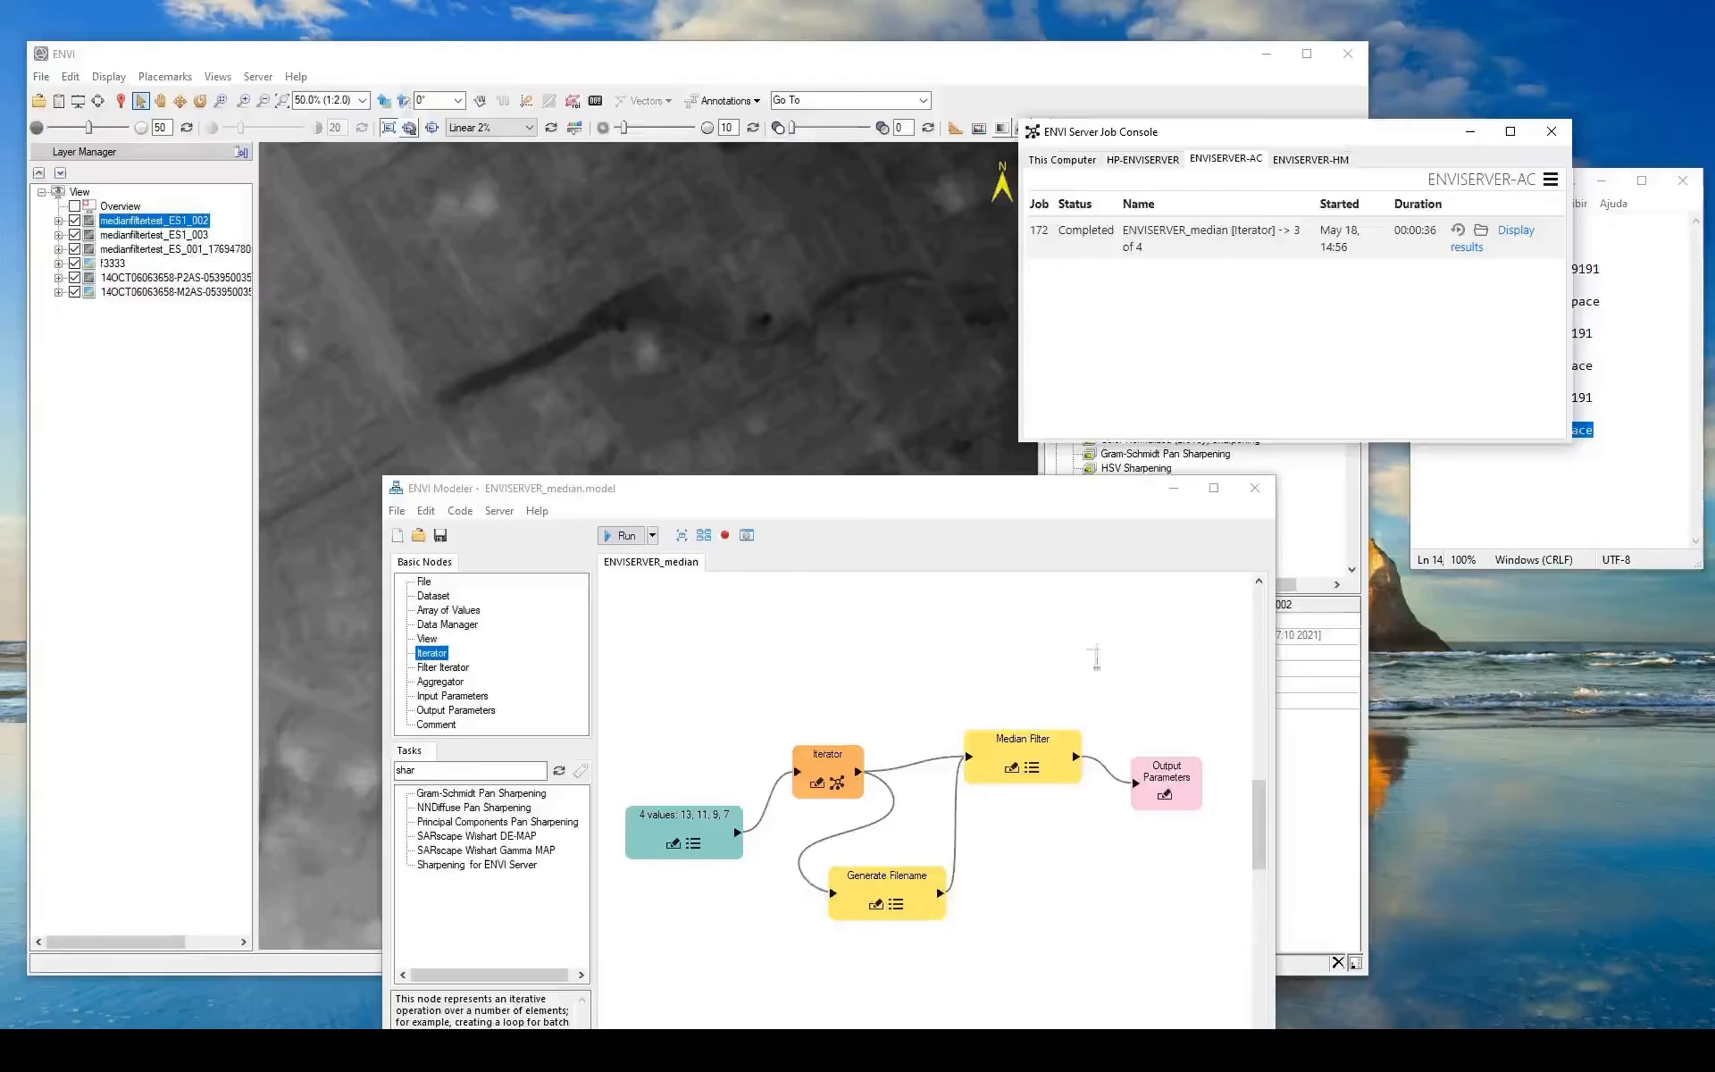
Create a new model and add a Spectral Index task with an Iterator node beside it
left_click_drag(1041, 494, 1042, 278)
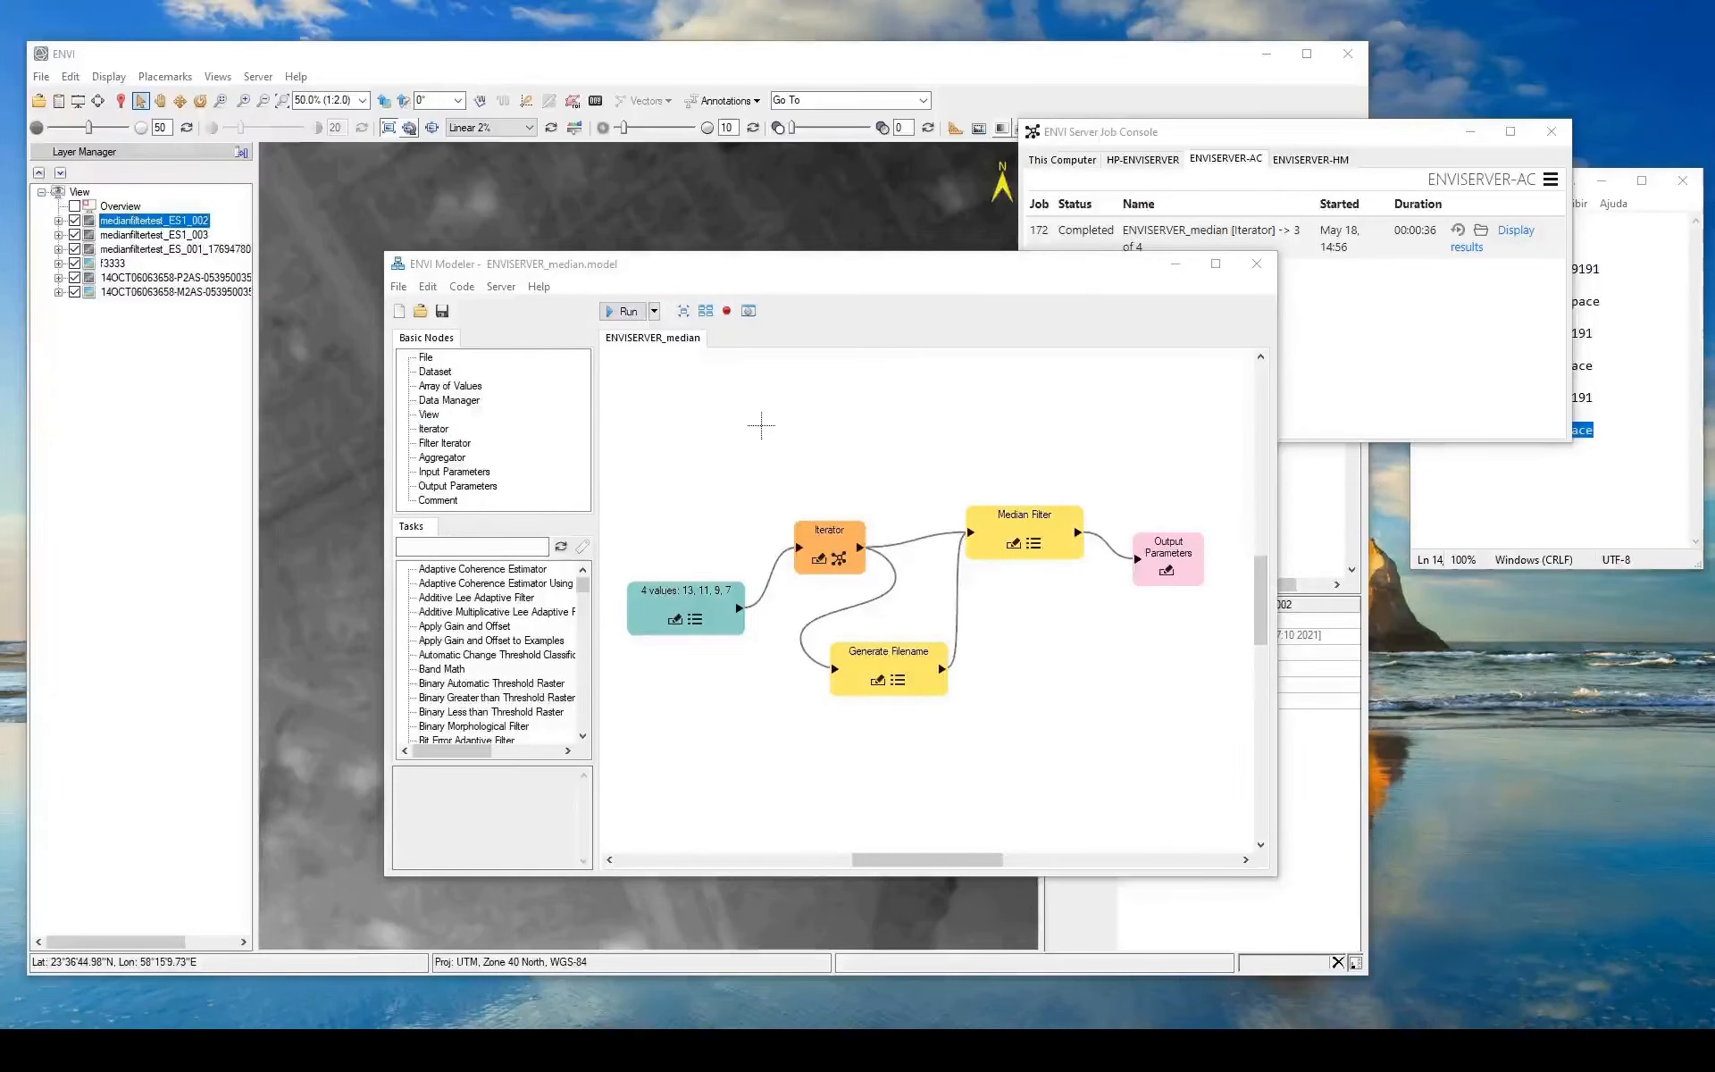
left_click(400, 311)
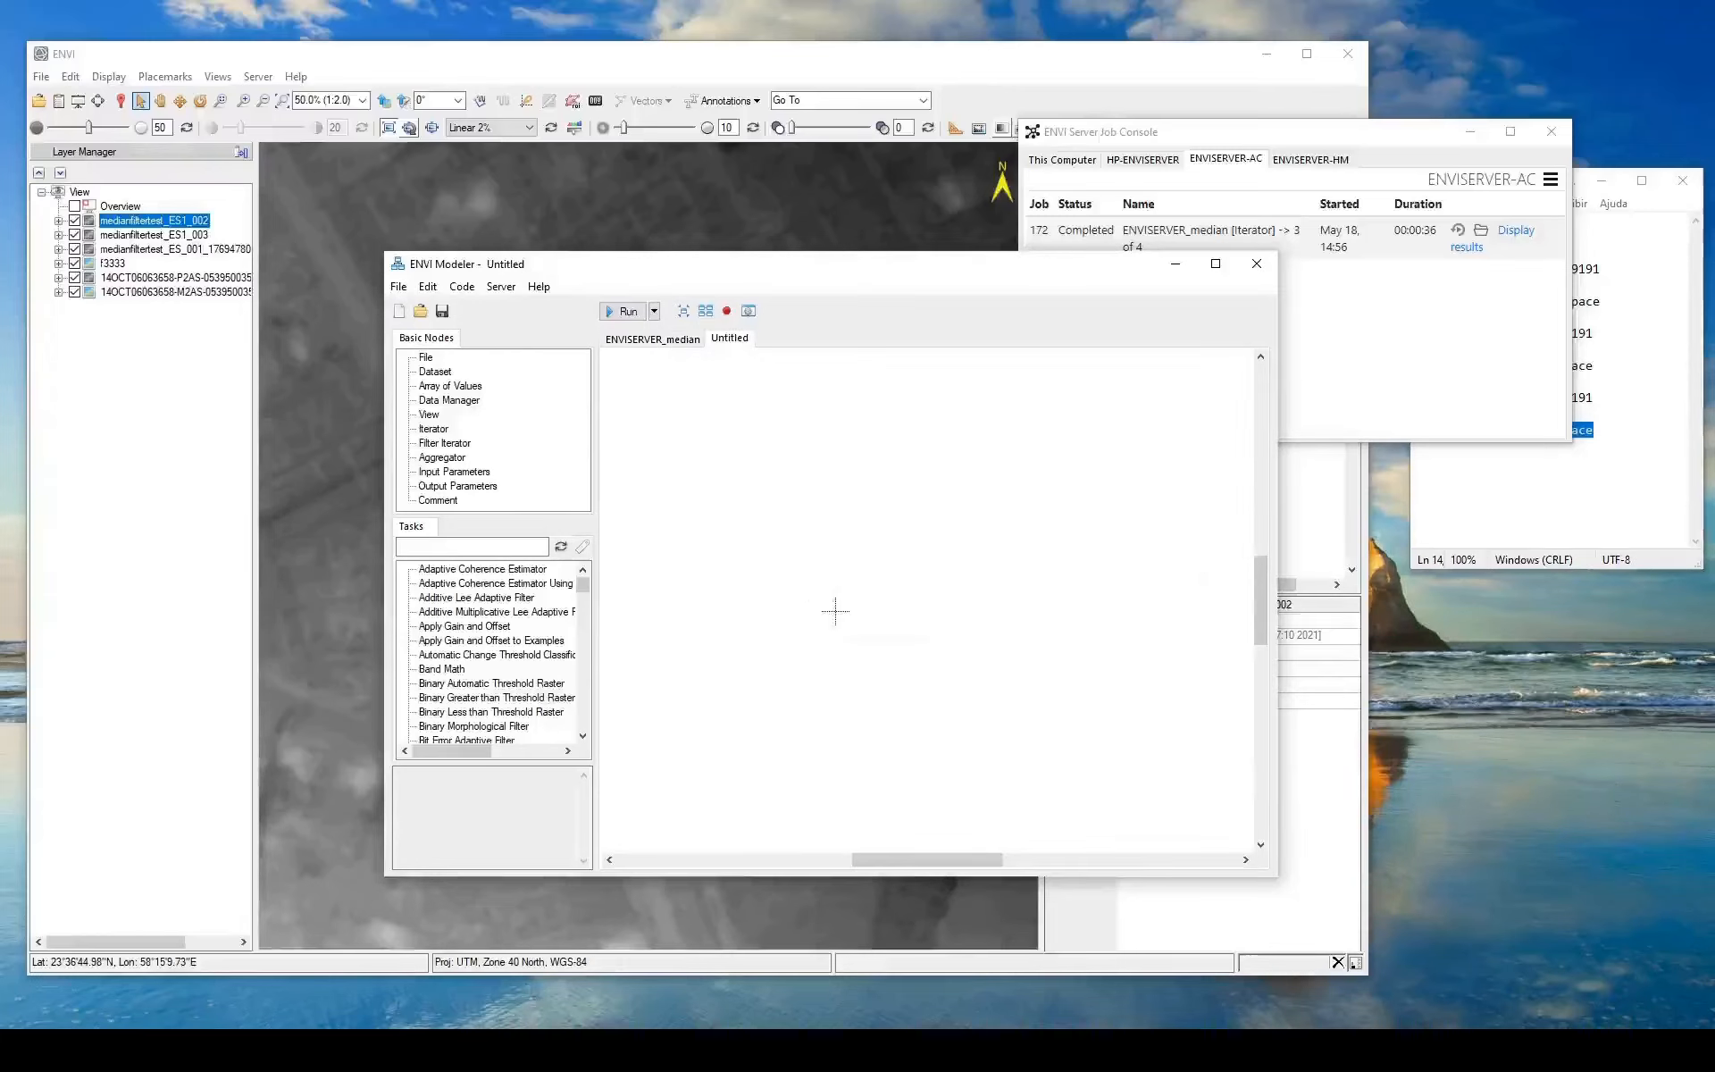
left_click(431, 547)
type("index")
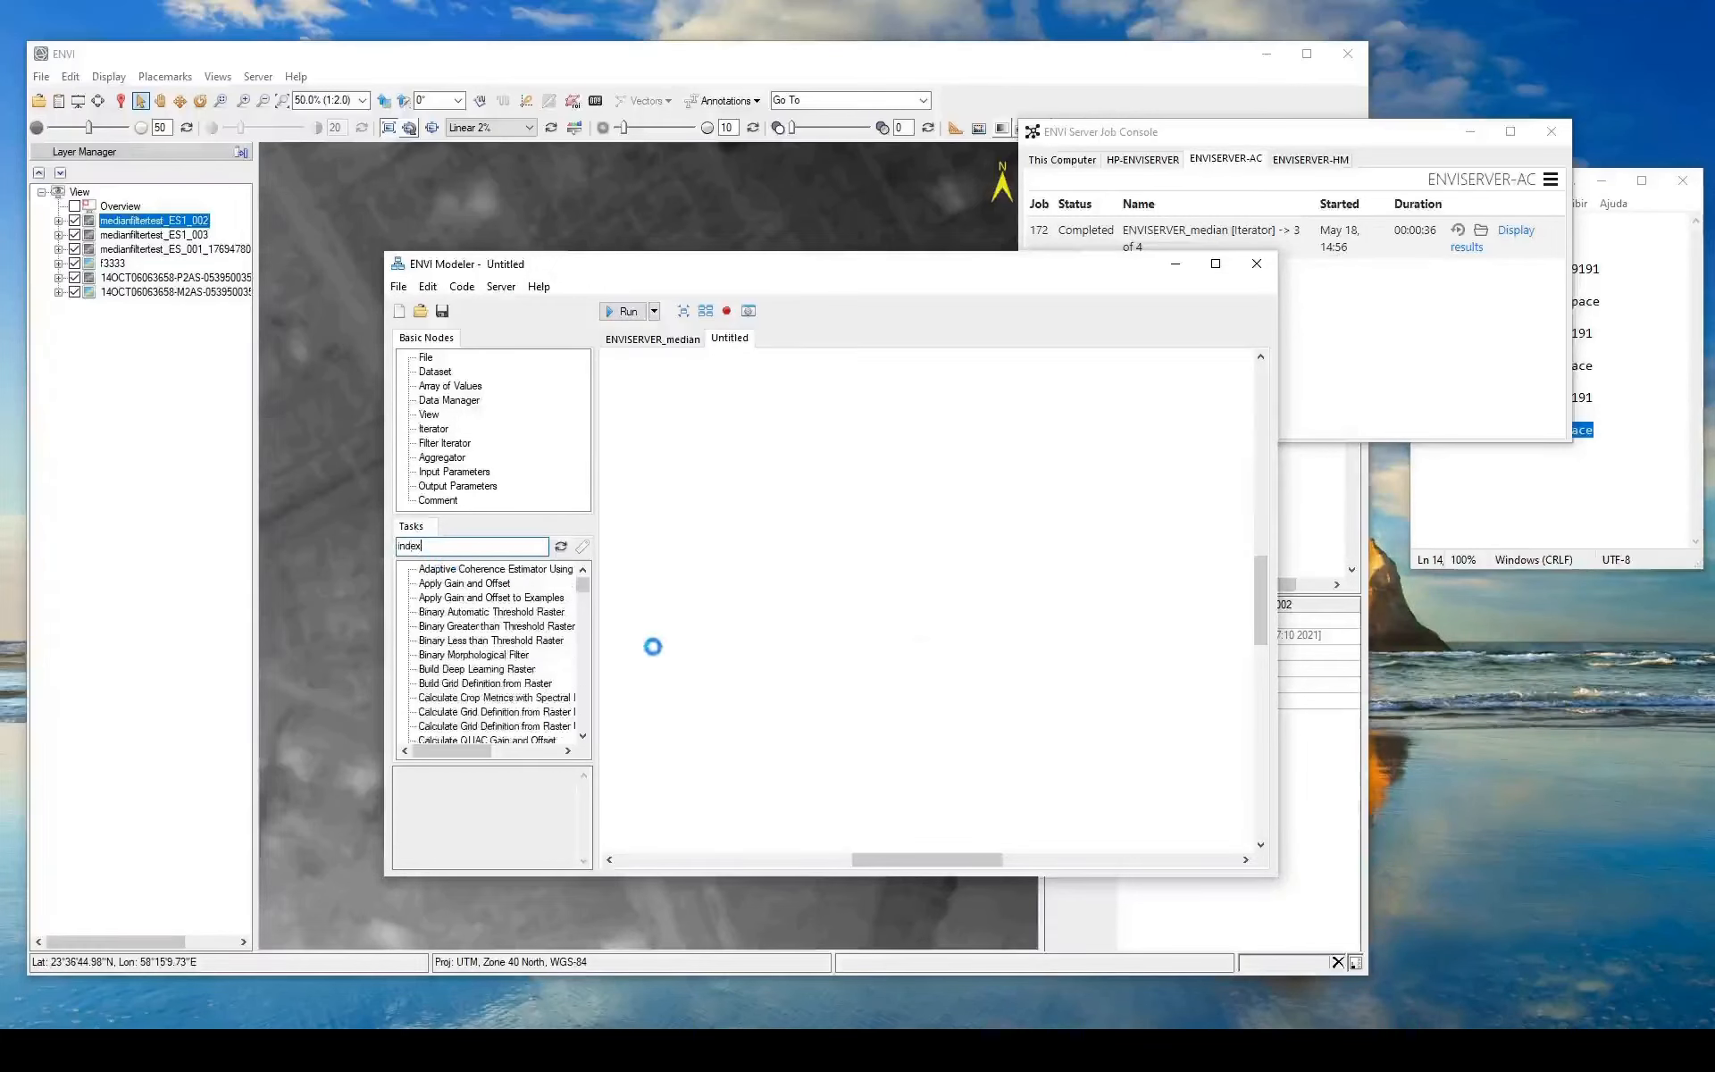
left_click_drag(468, 670, 952, 549)
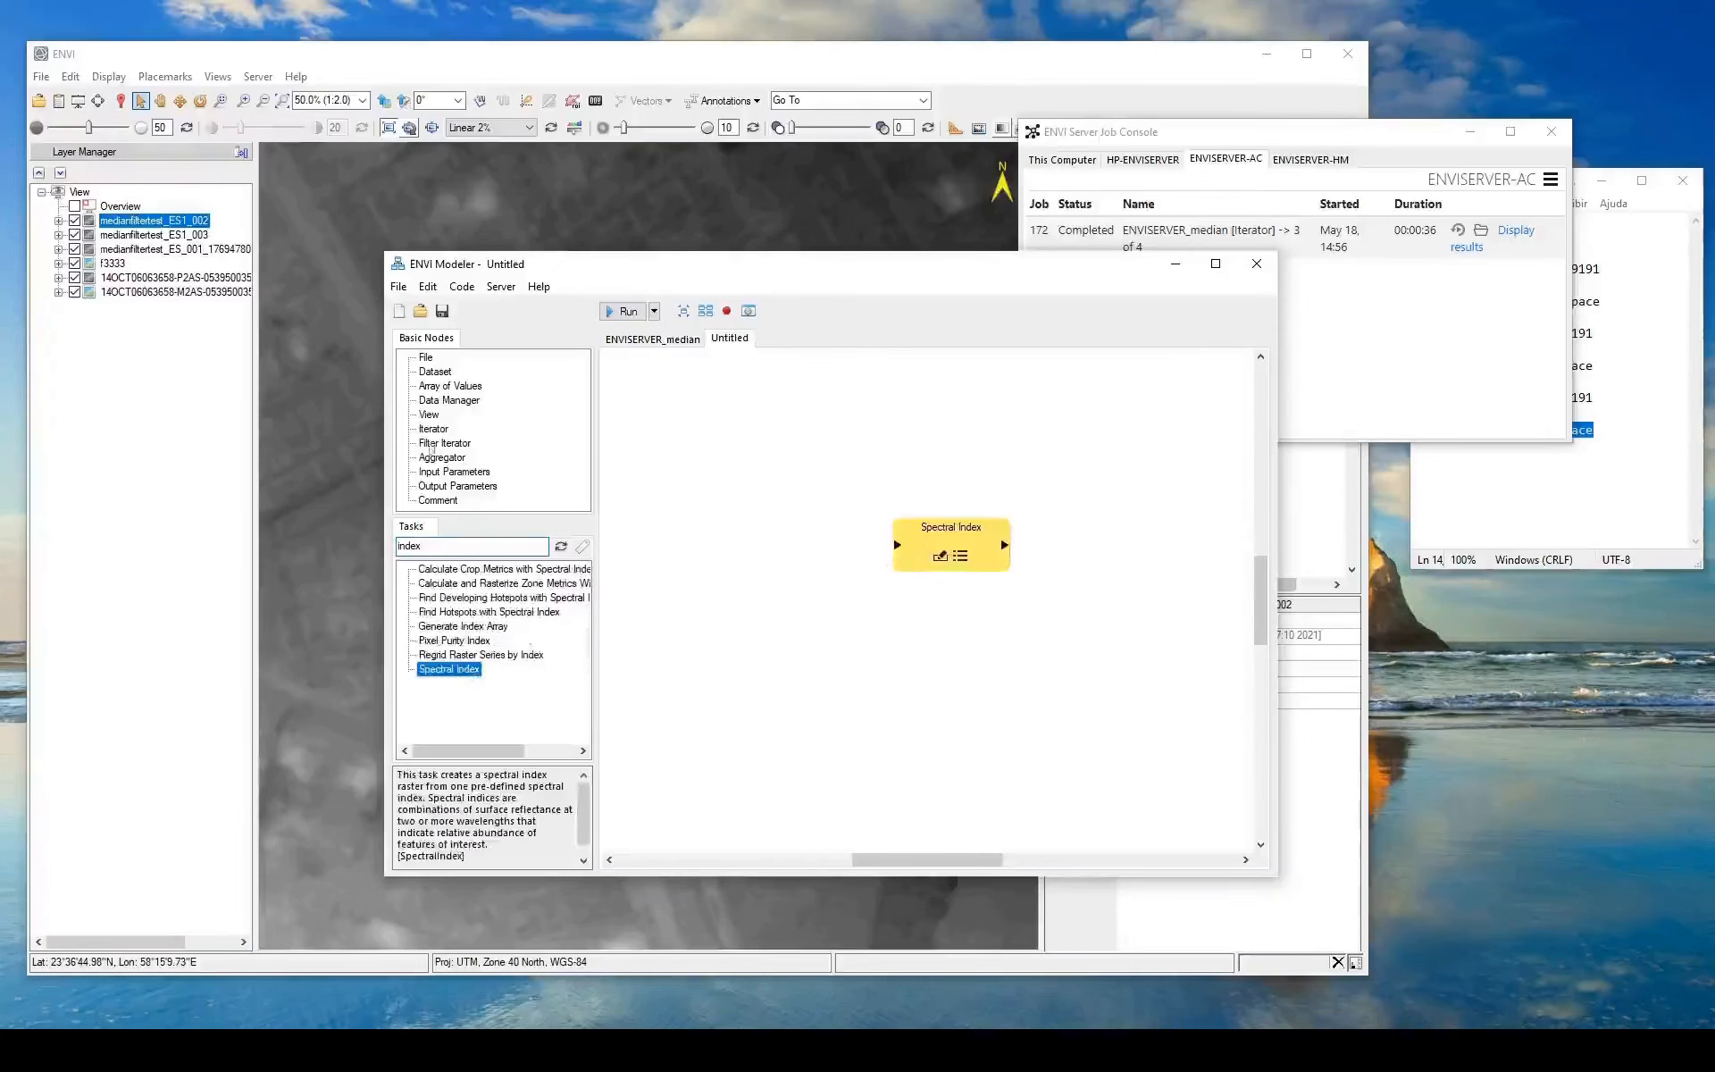
left_click_drag(428, 436, 788, 542)
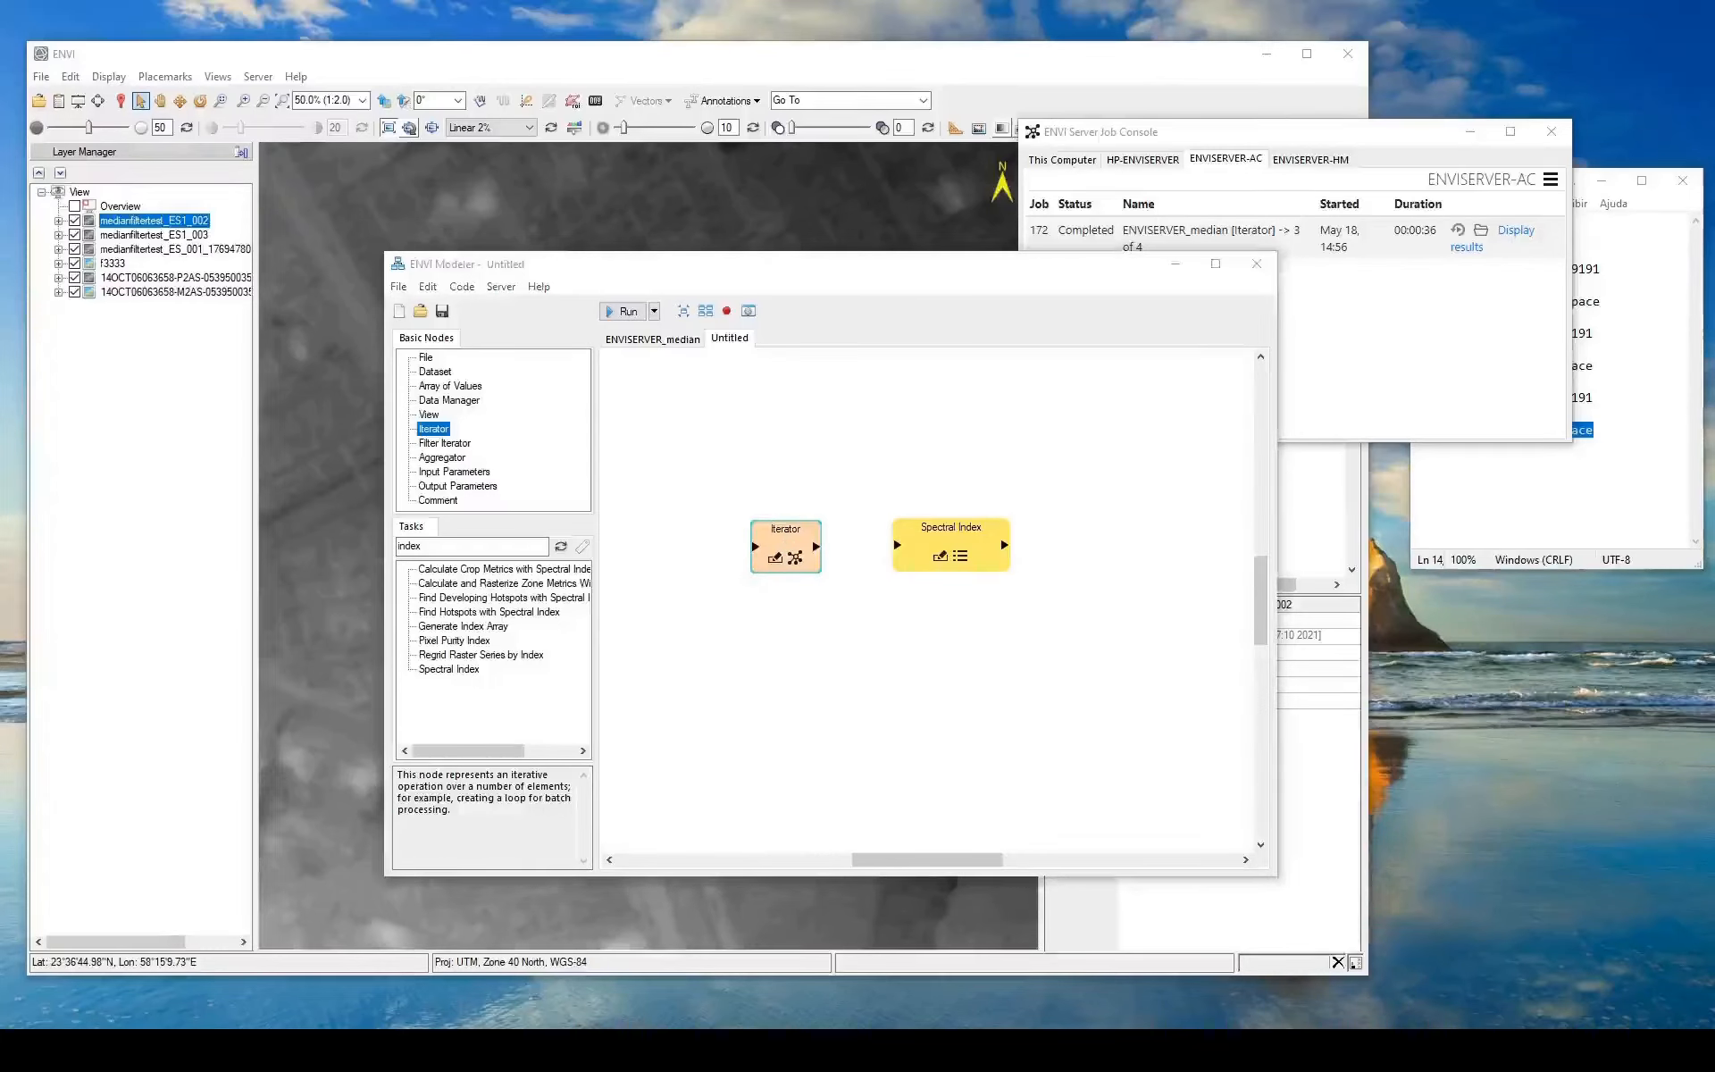
Add the ten recorte images, recorte_0313 through recorte_1223, from the Sentinel_2 network folder to the model as Raster input
left_click_drag(1713, 312, 1564, 254)
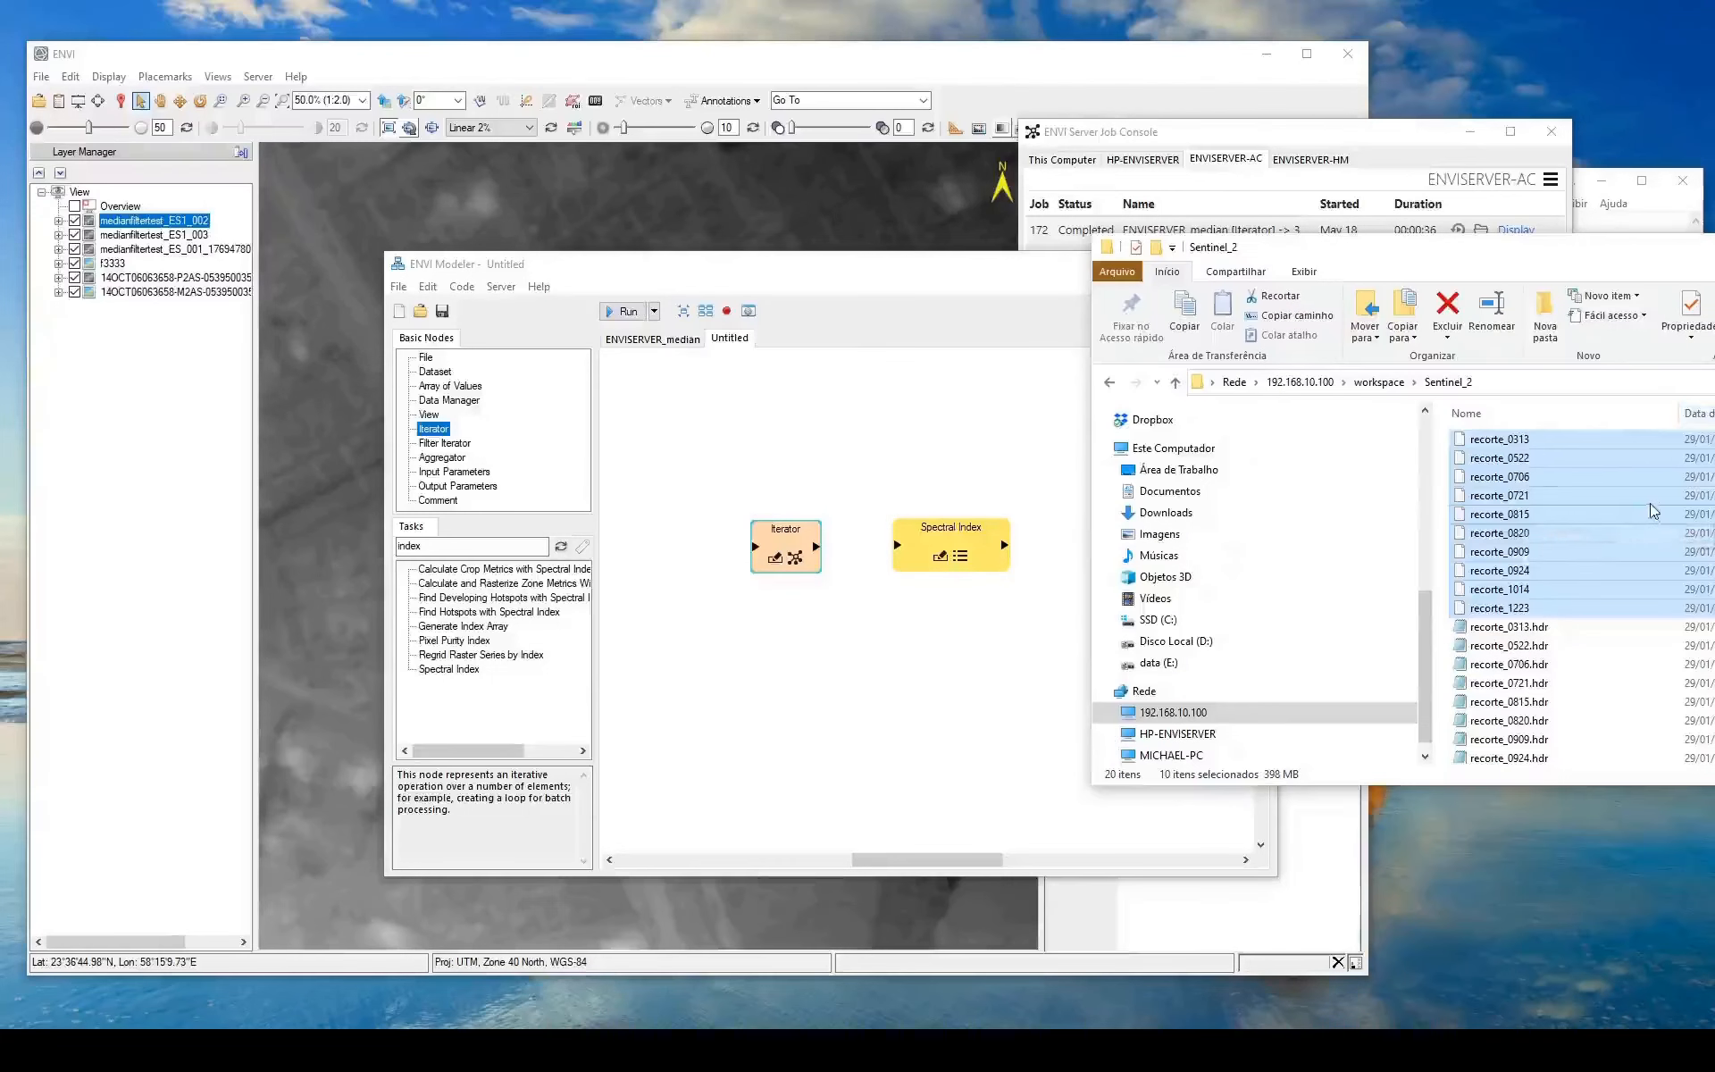
left_click(1523, 440)
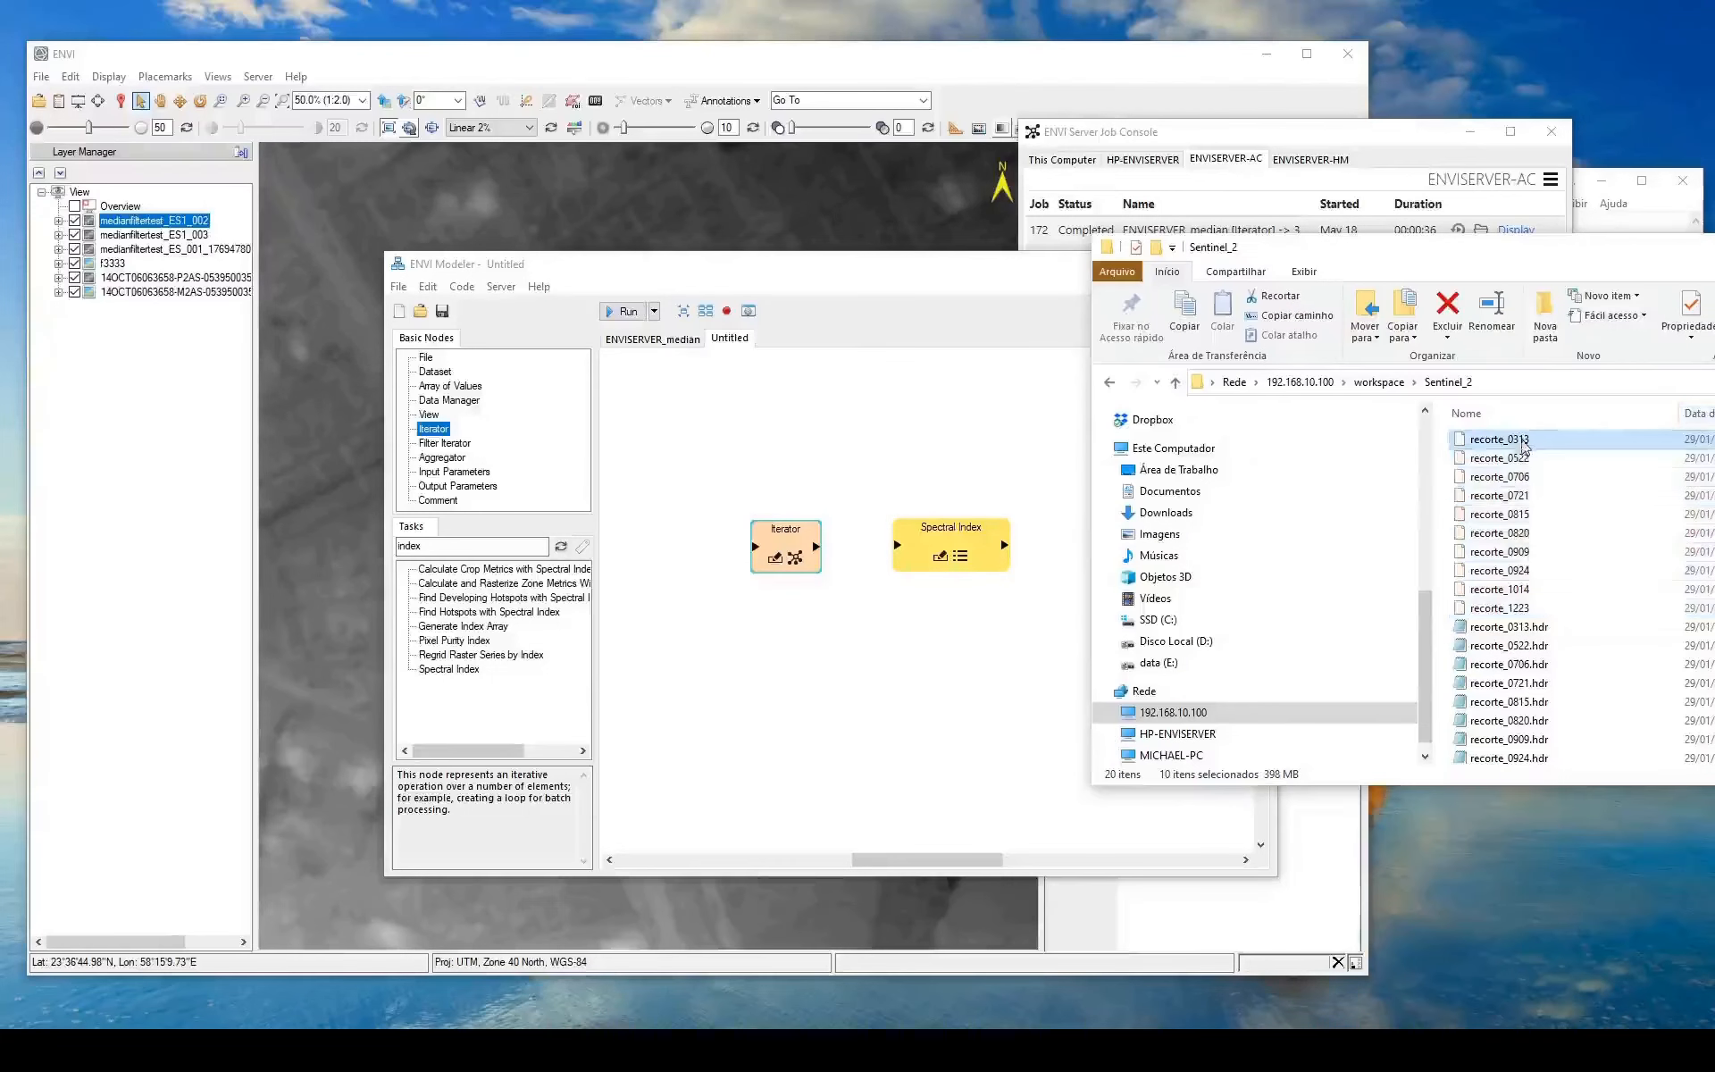
left_click(1514, 607, "shift")
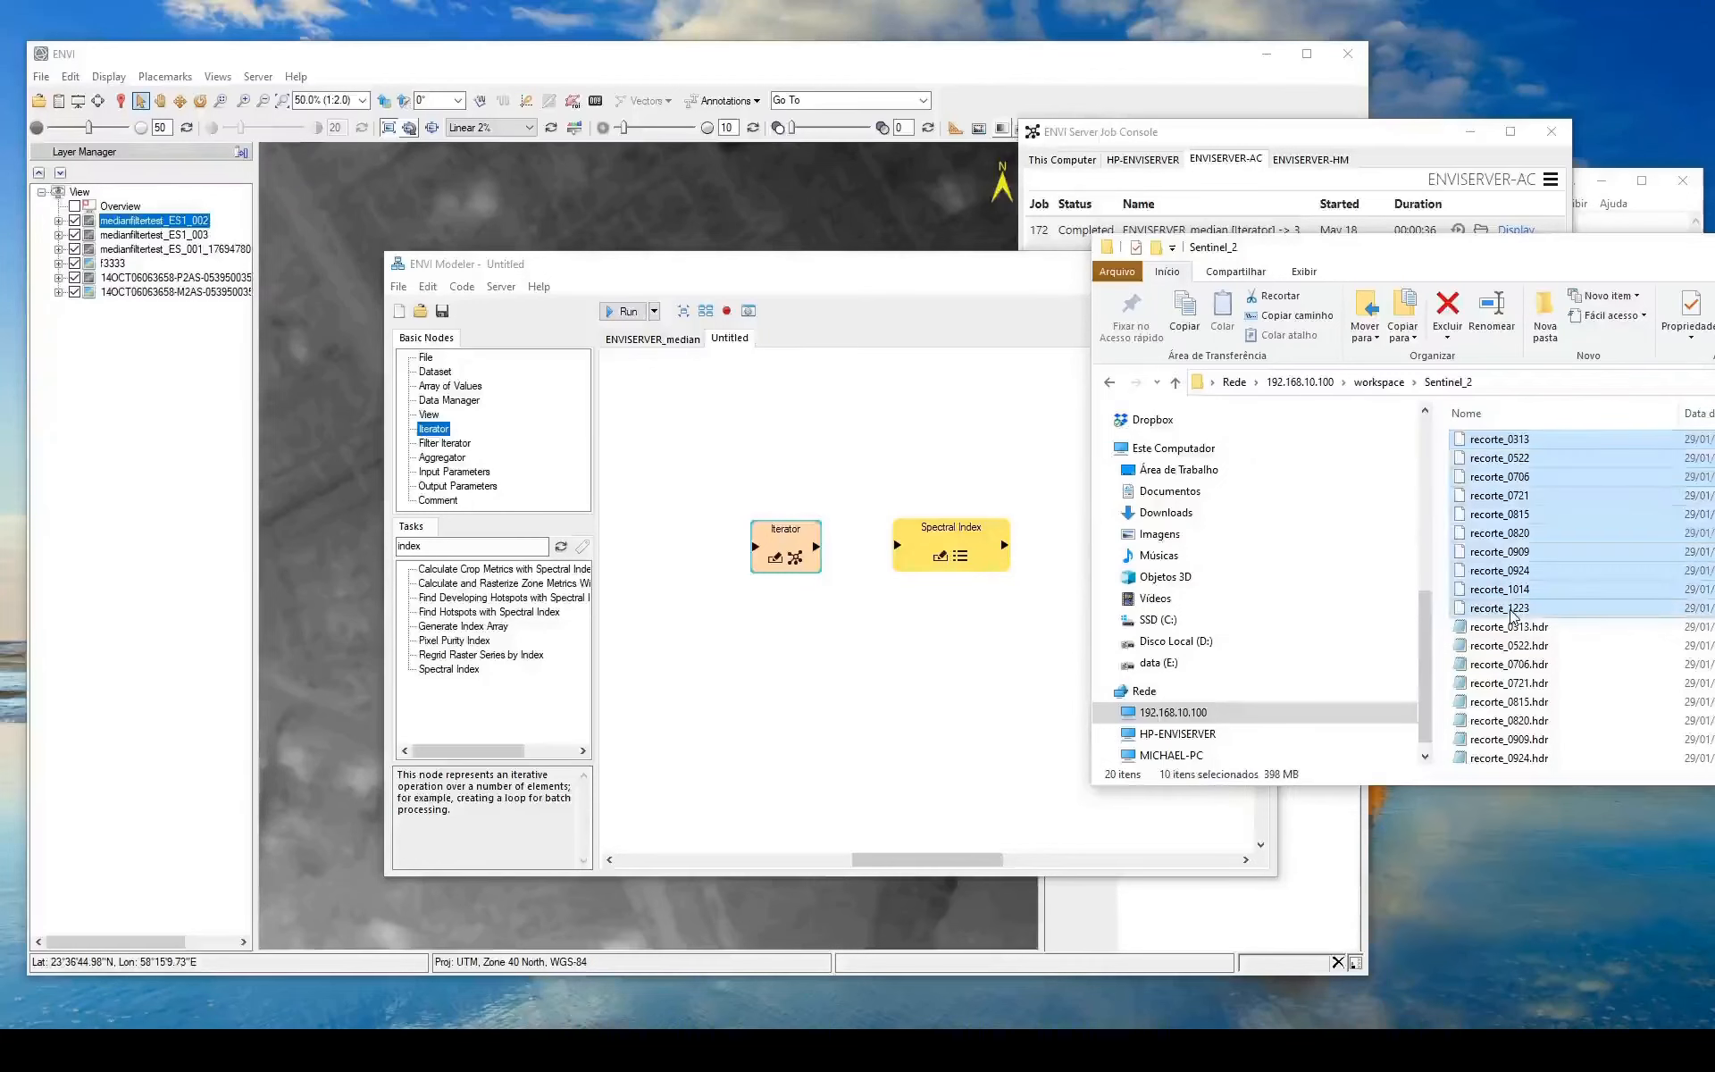
left_click_drag(1507, 551, 661, 659)
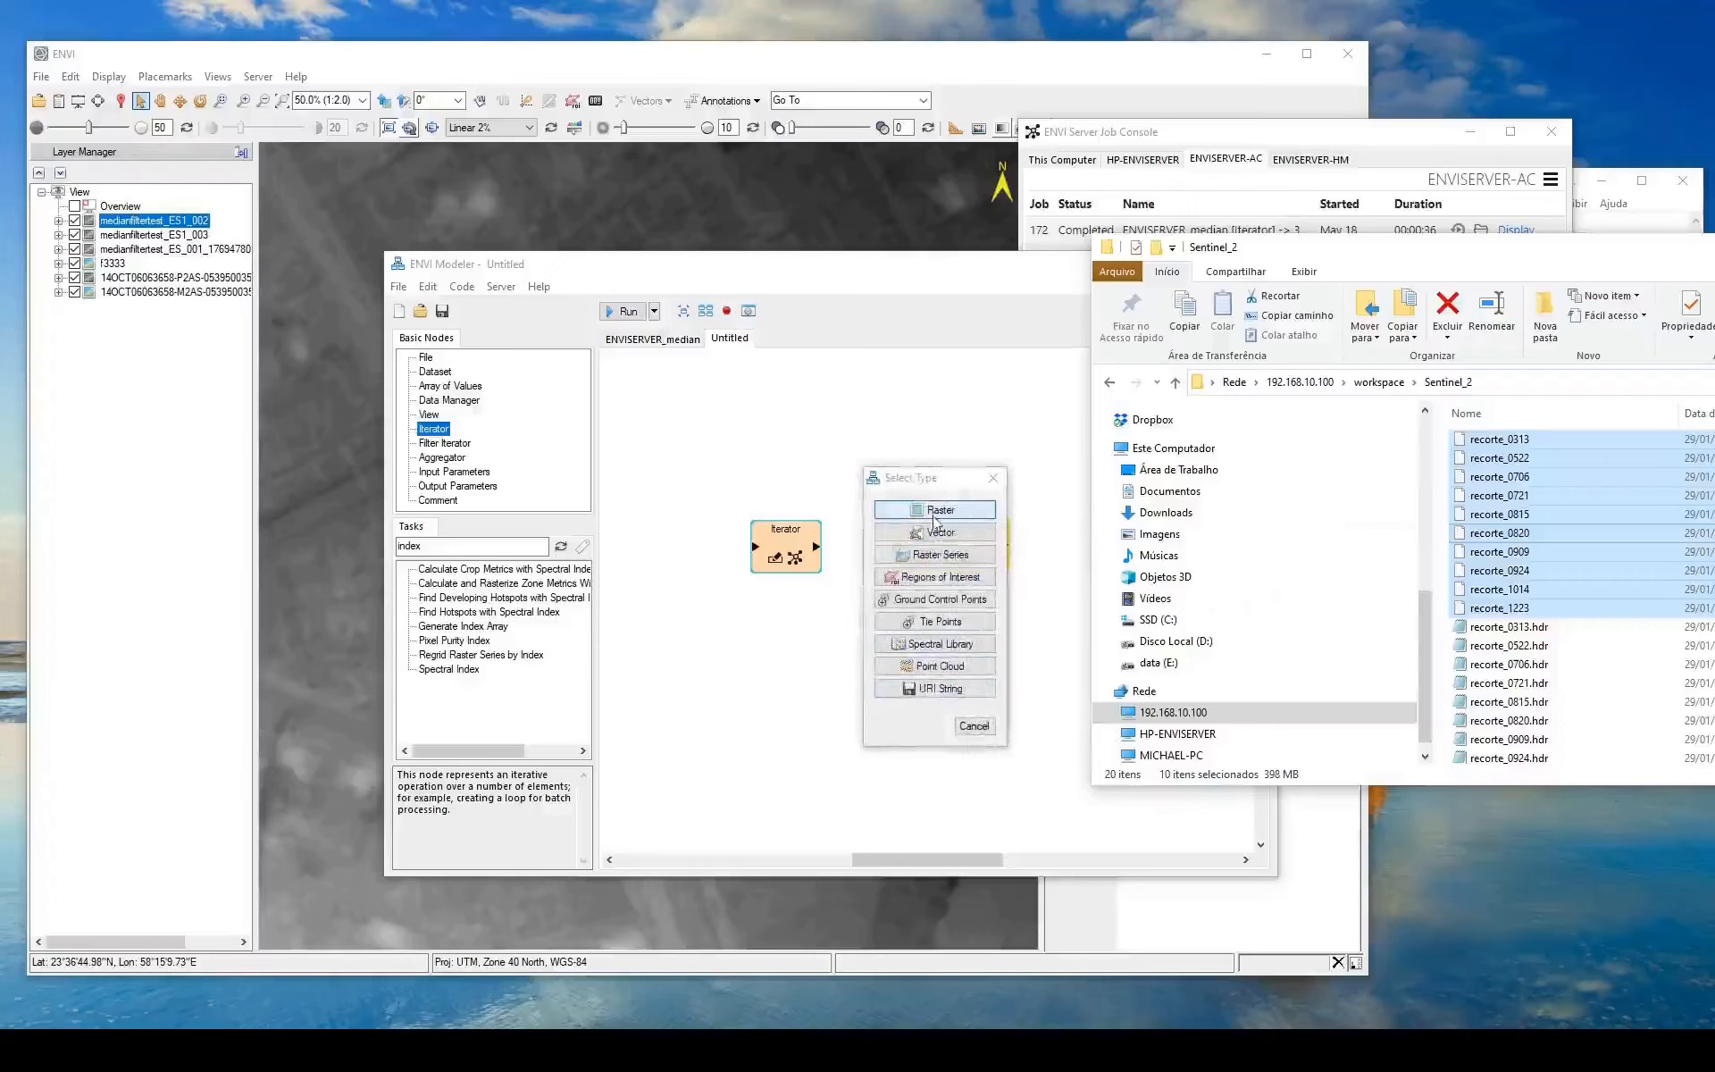
left_click(932, 511)
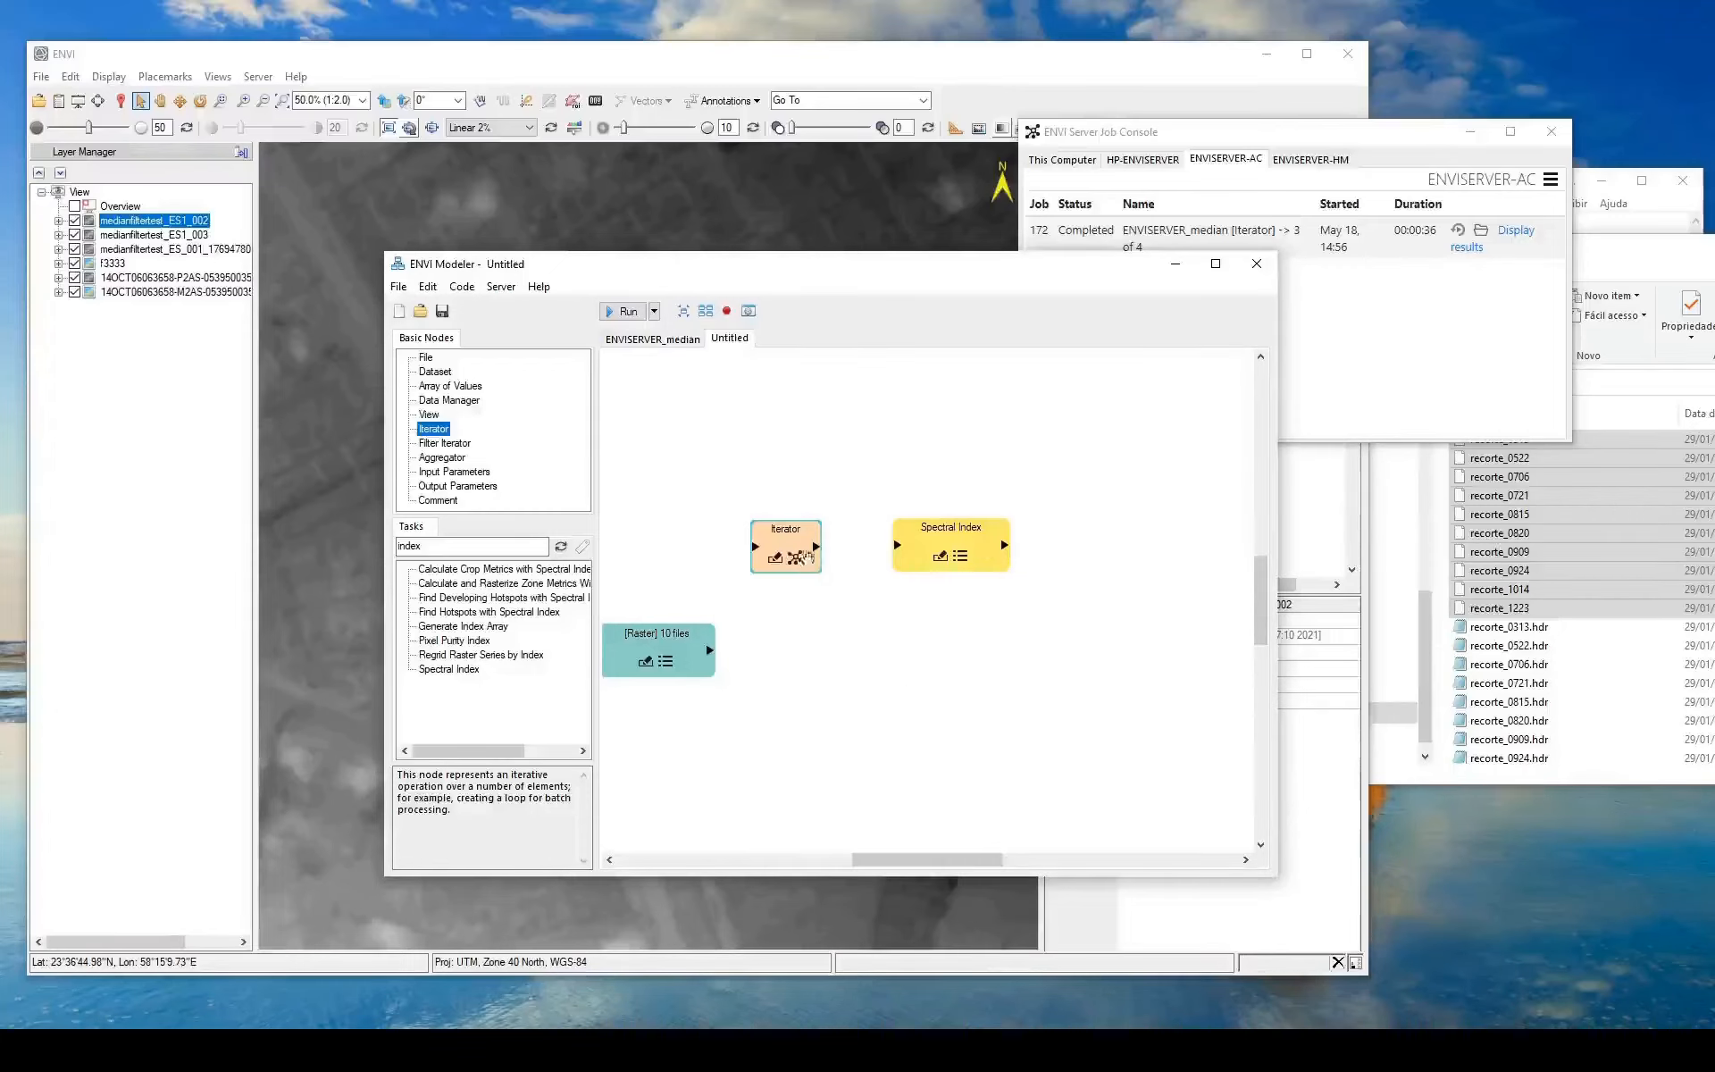
Connect the raster files node to the Iterator, and link the Iterator's Output to the Input Raster of Spectral Index
left_click_drag(785, 534, 820, 499)
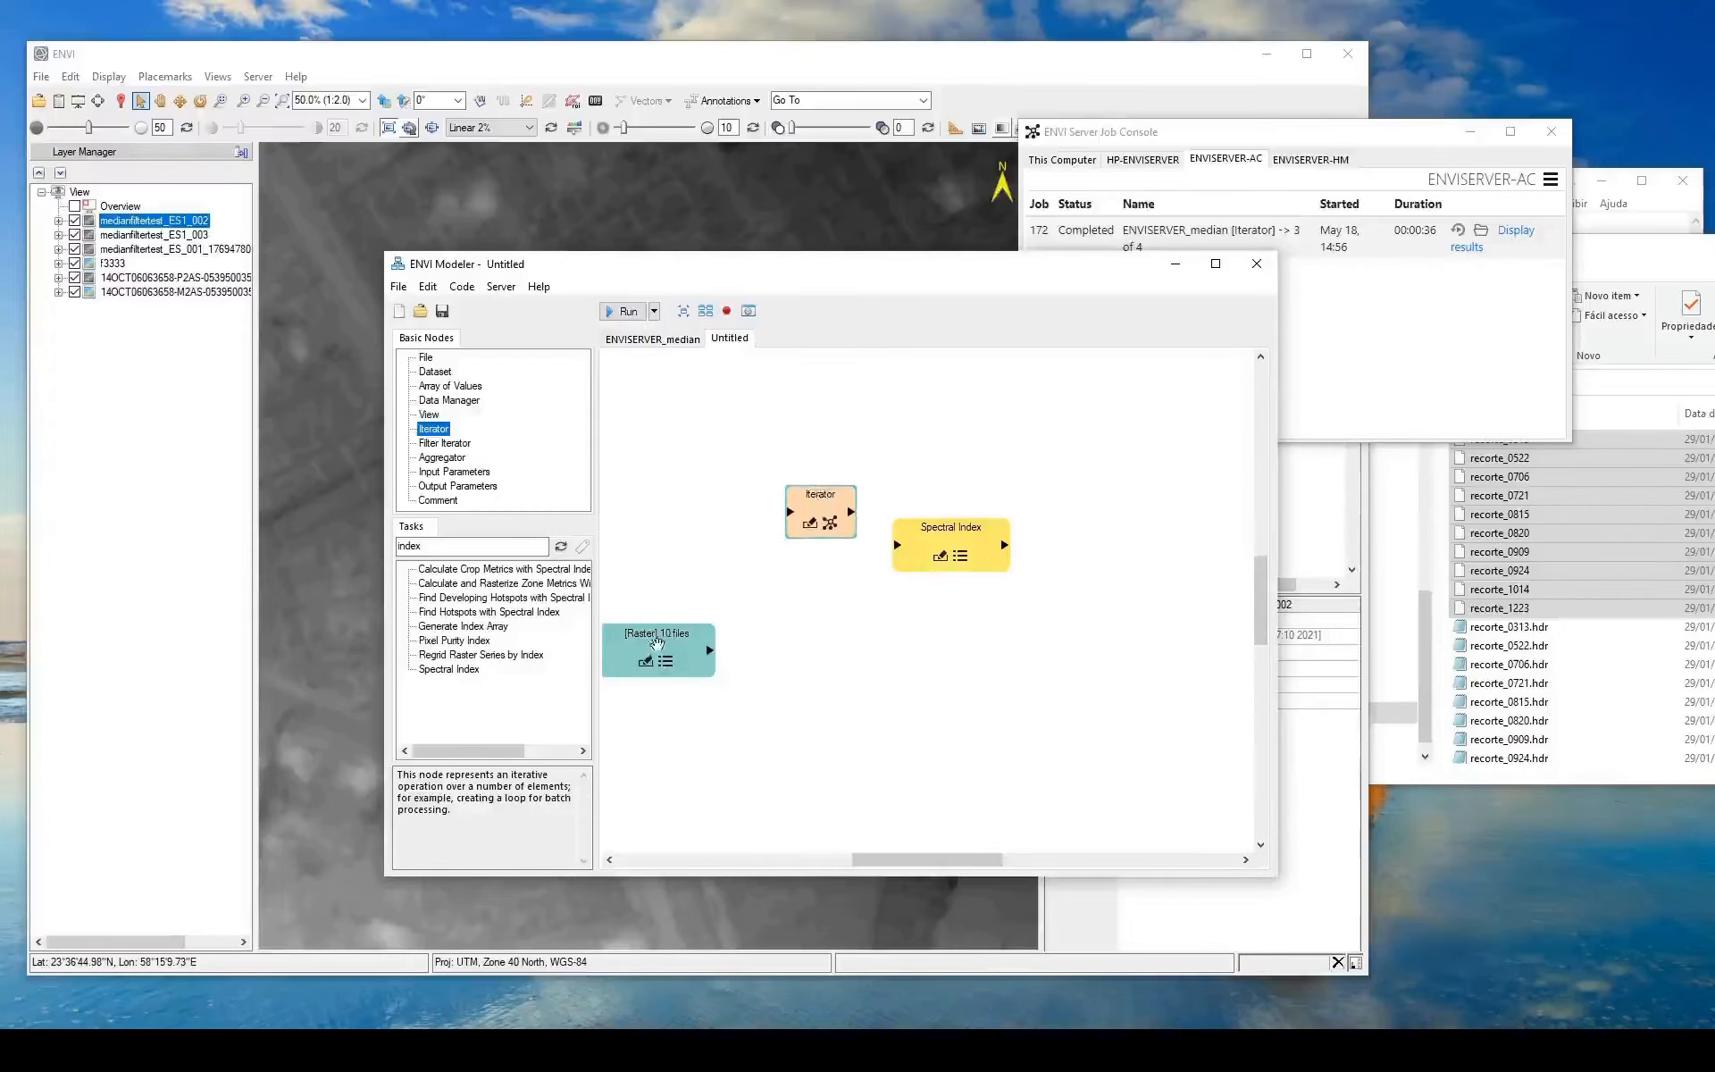
left_click_drag(677, 649, 790, 510)
left_click(663, 577)
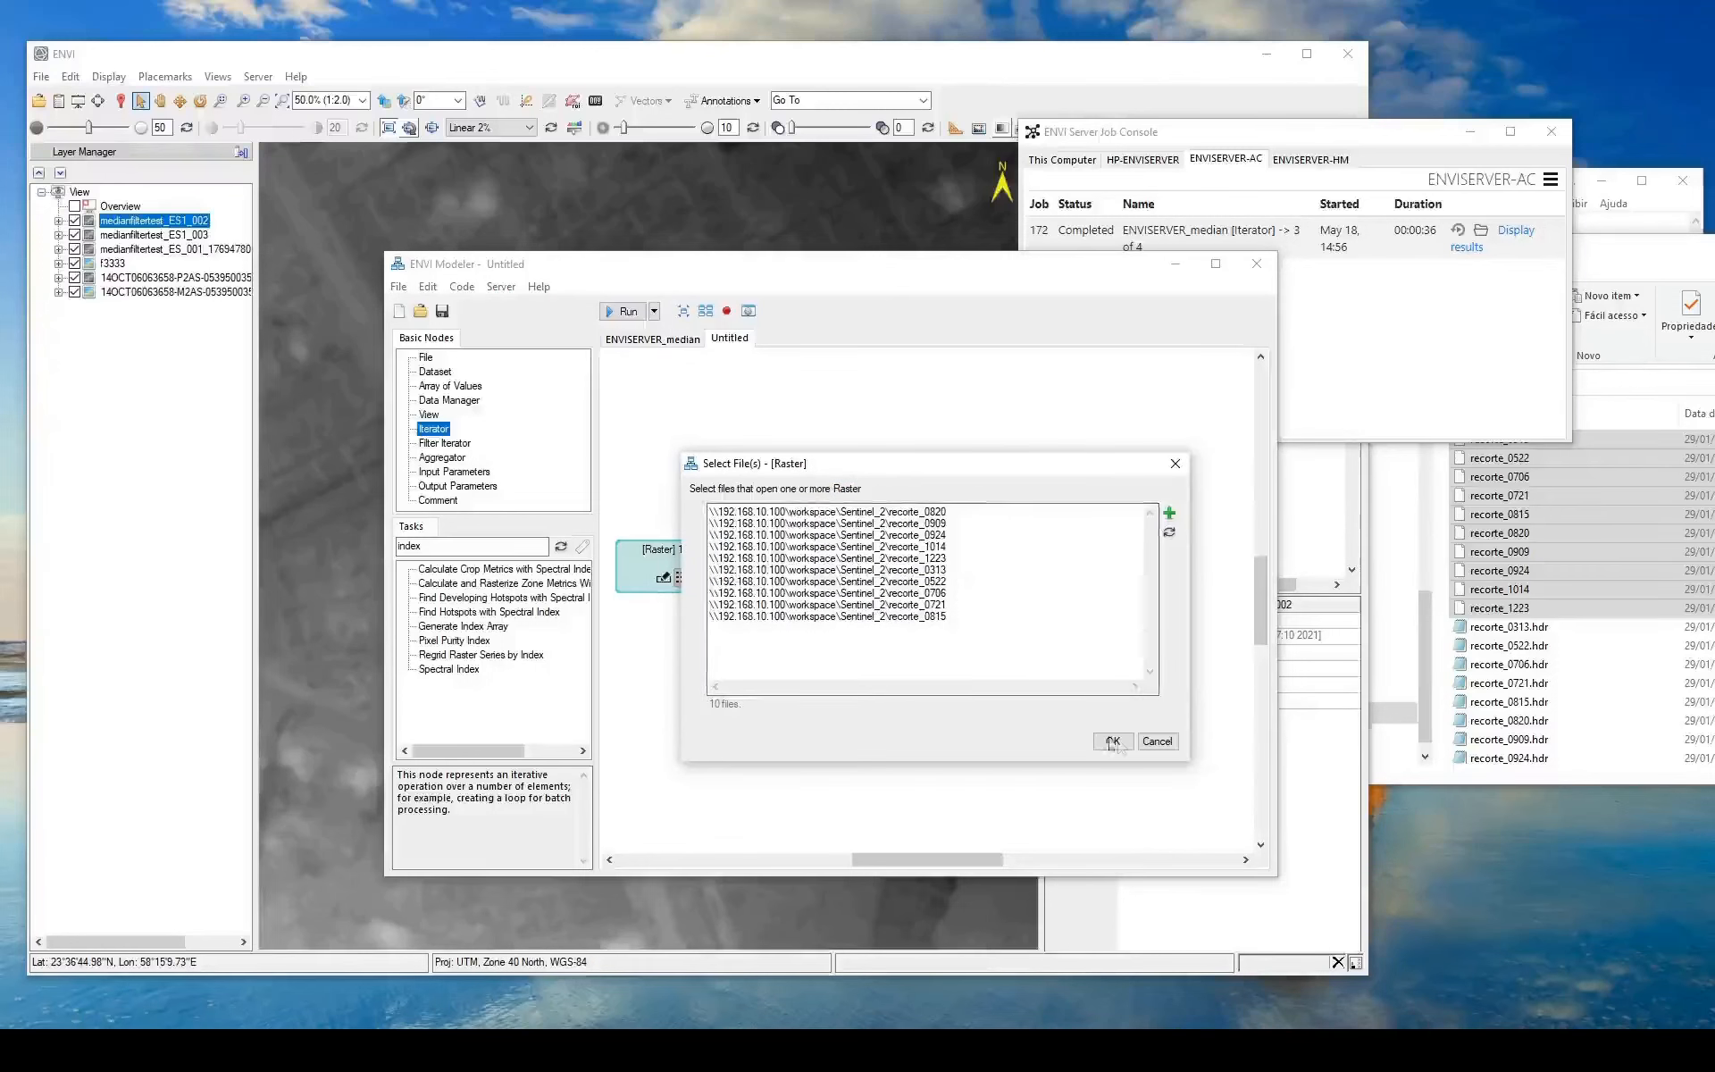
left_click(1160, 741)
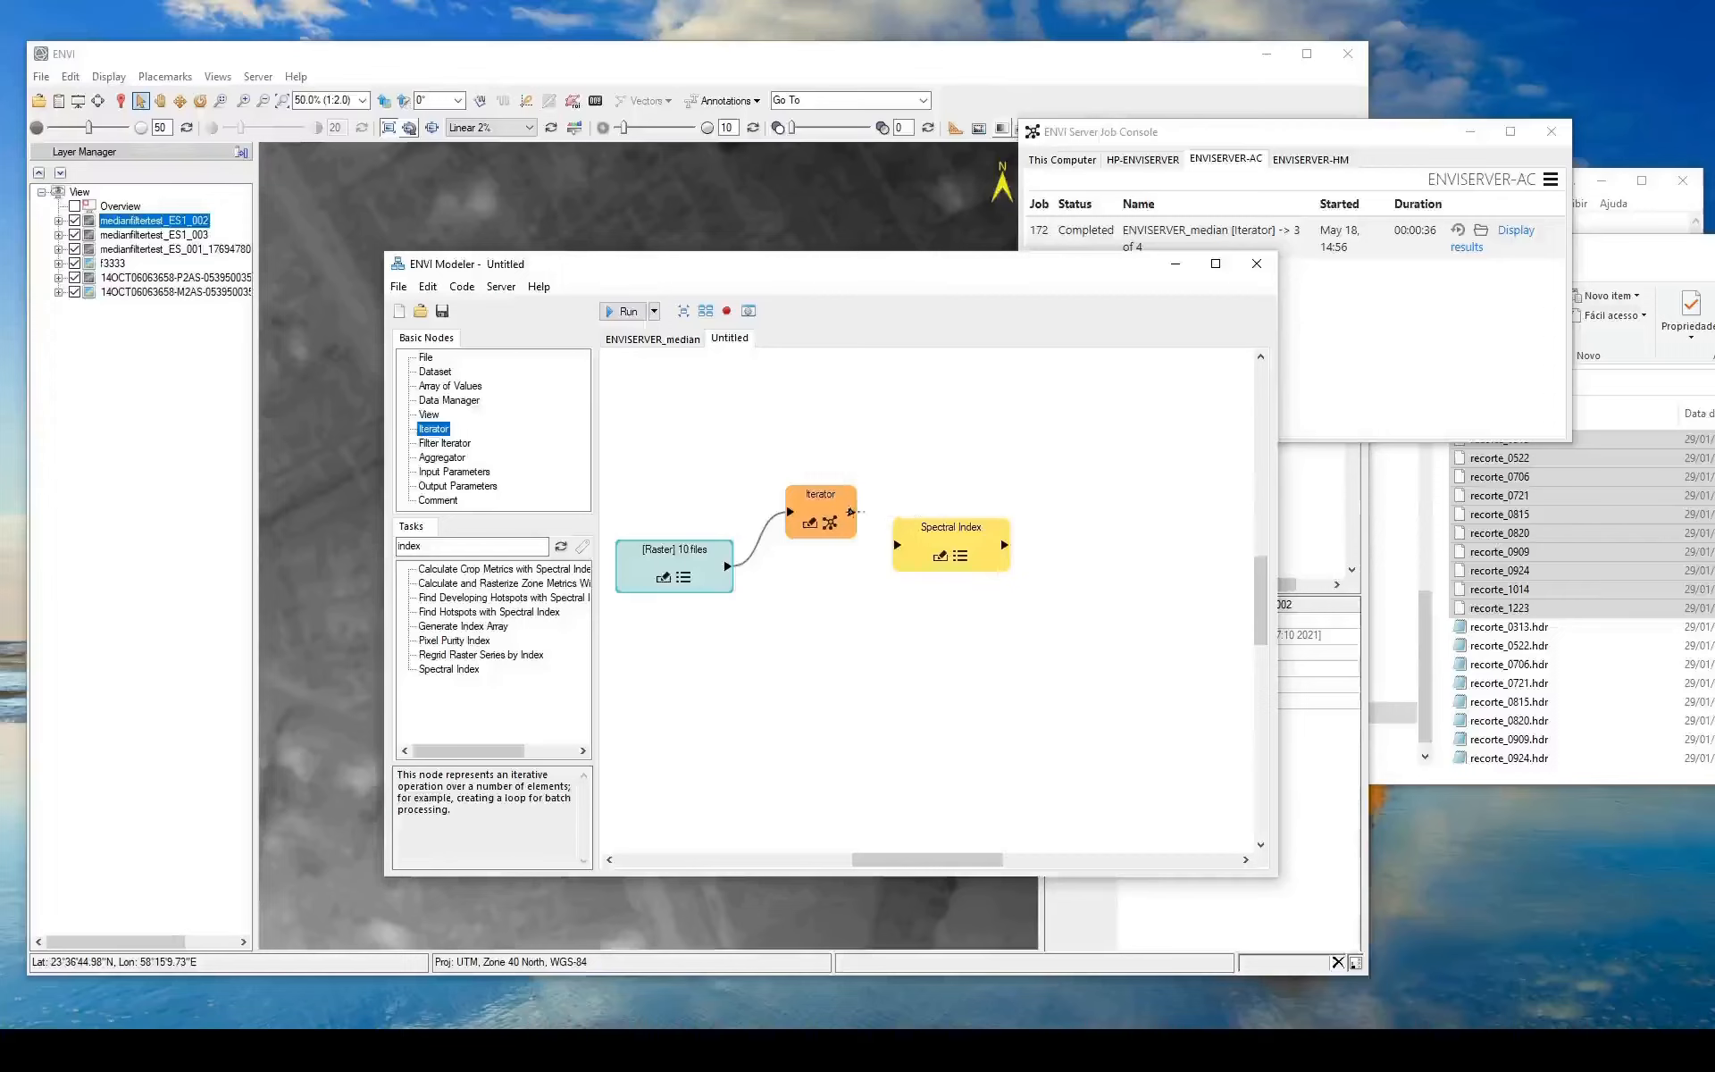
left_click_drag(880, 542, 897, 544)
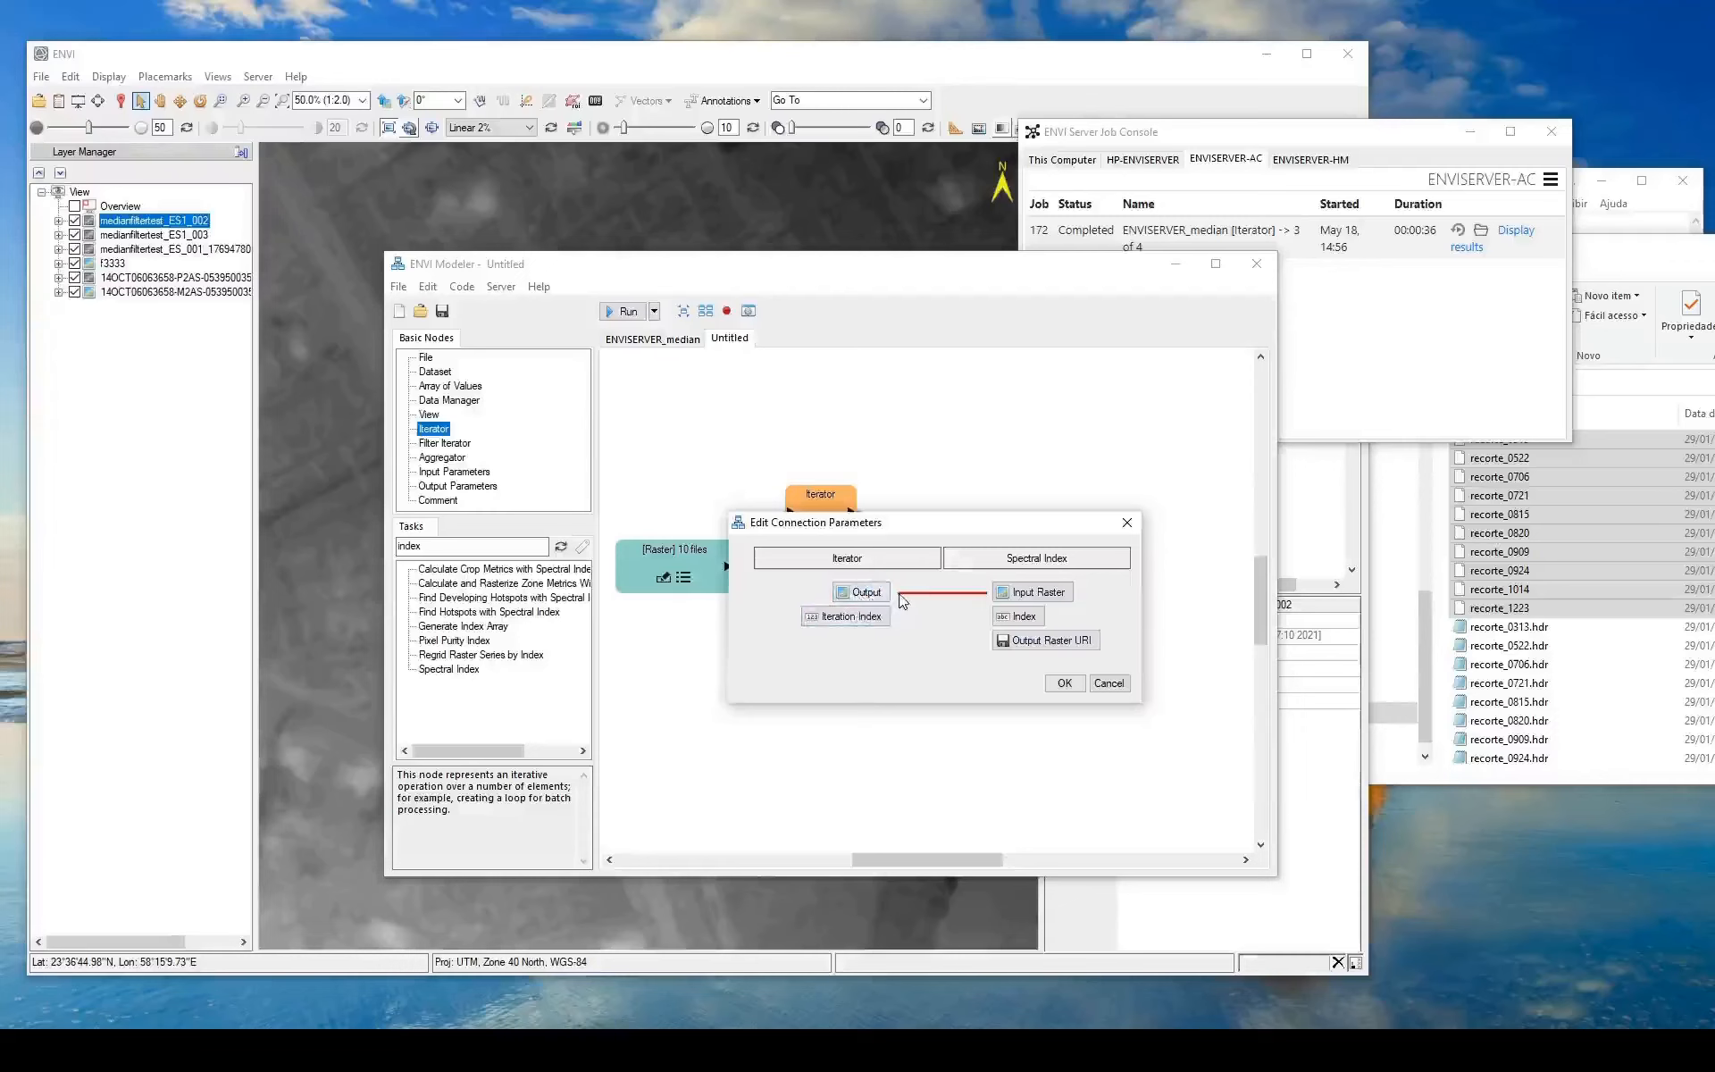
left_click(1063, 682)
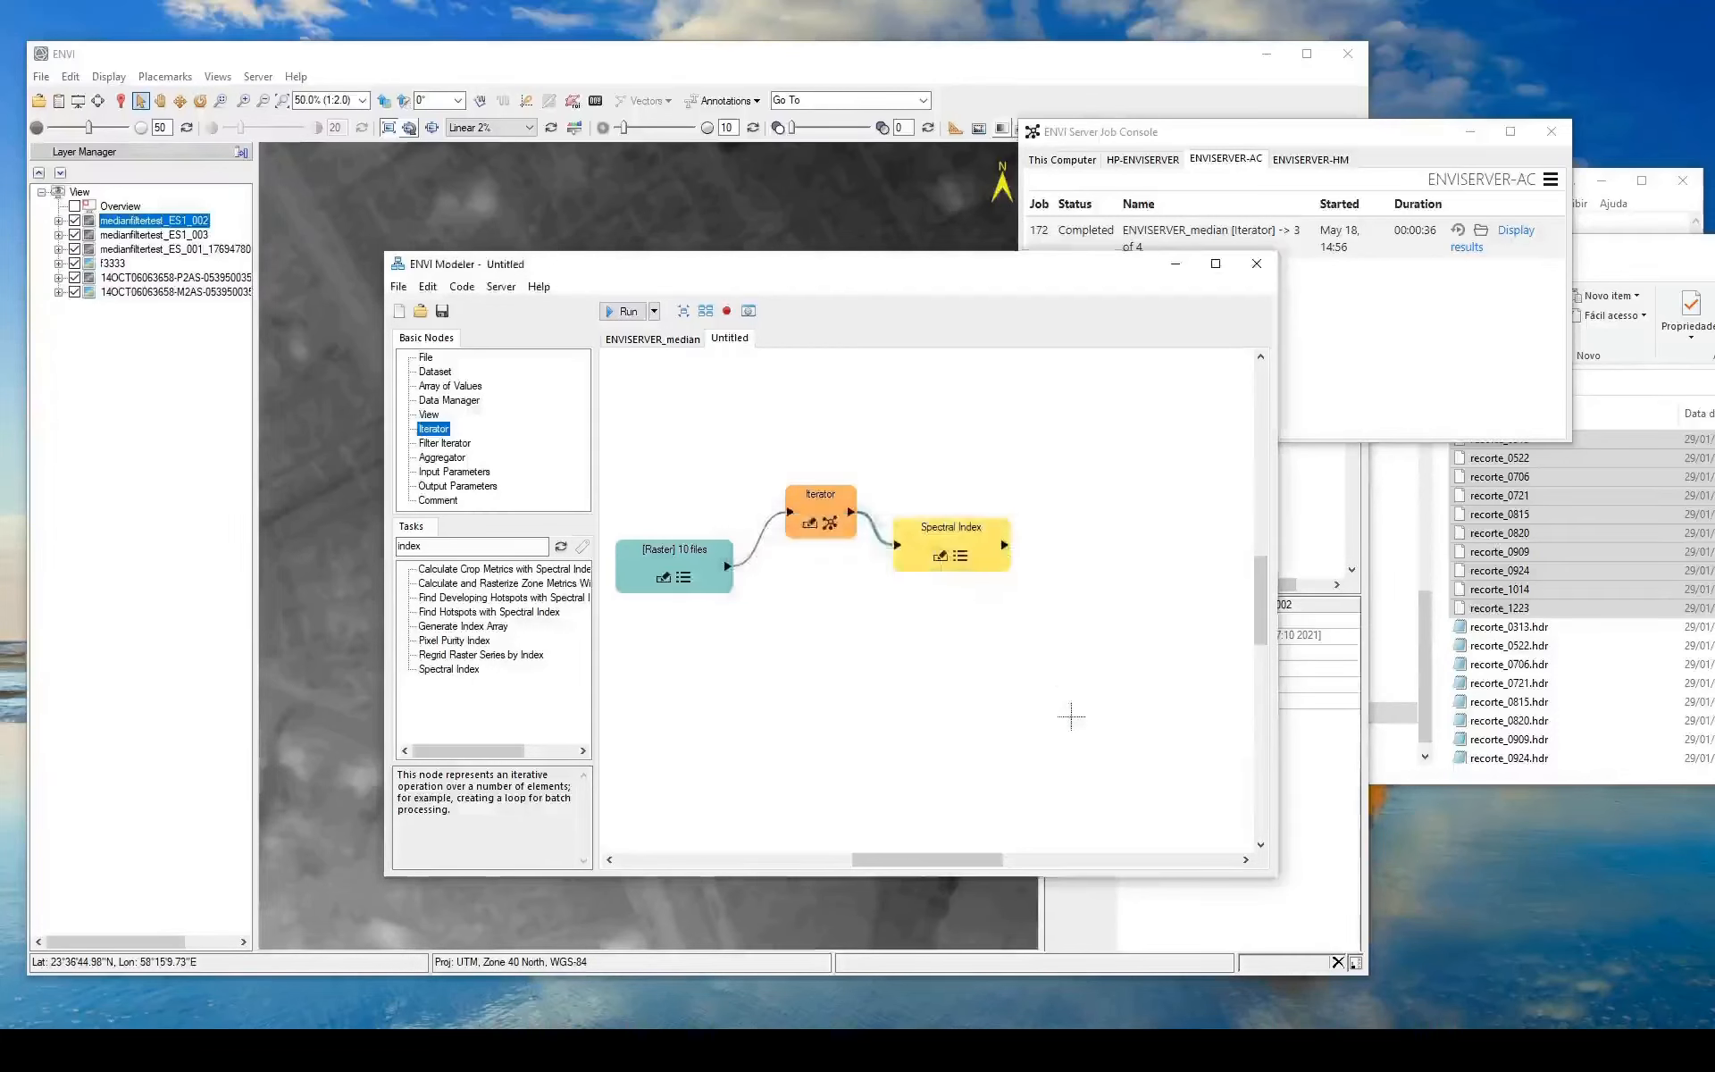
Add a Generate Filename task below the Iterator and move the Spectral Index node up to make room
double_click(452, 547)
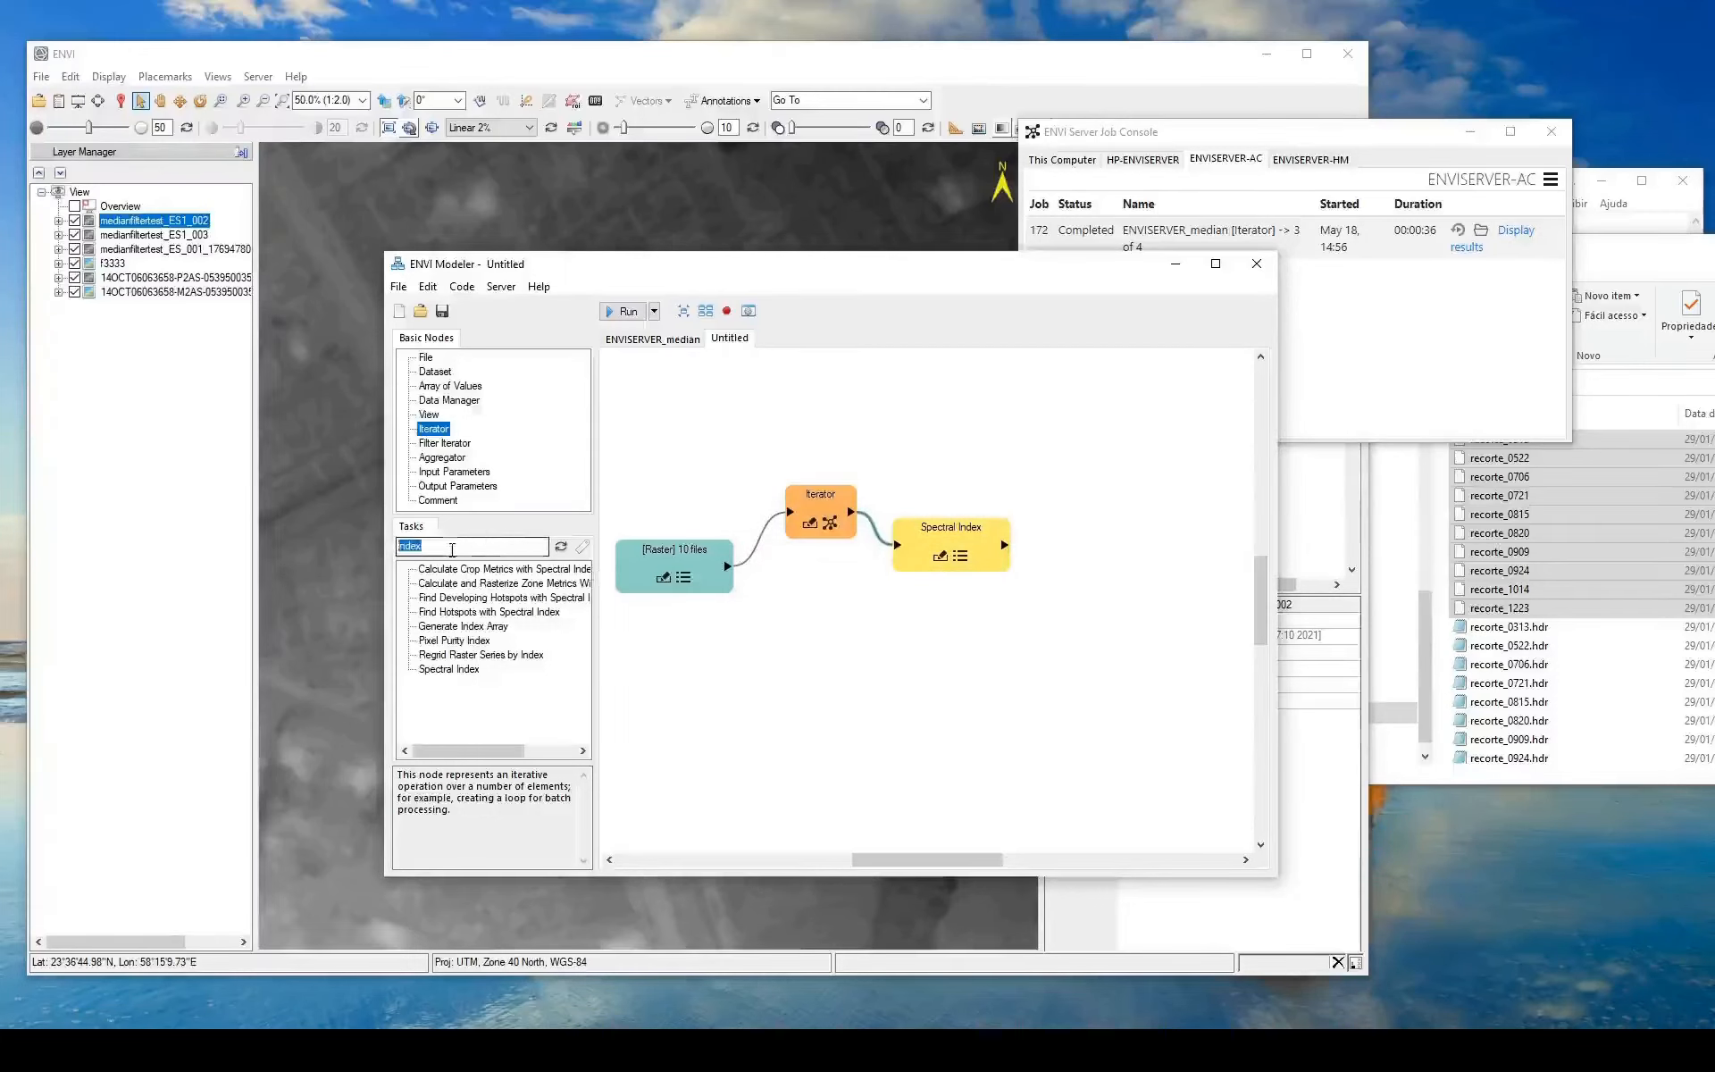
type("ge")
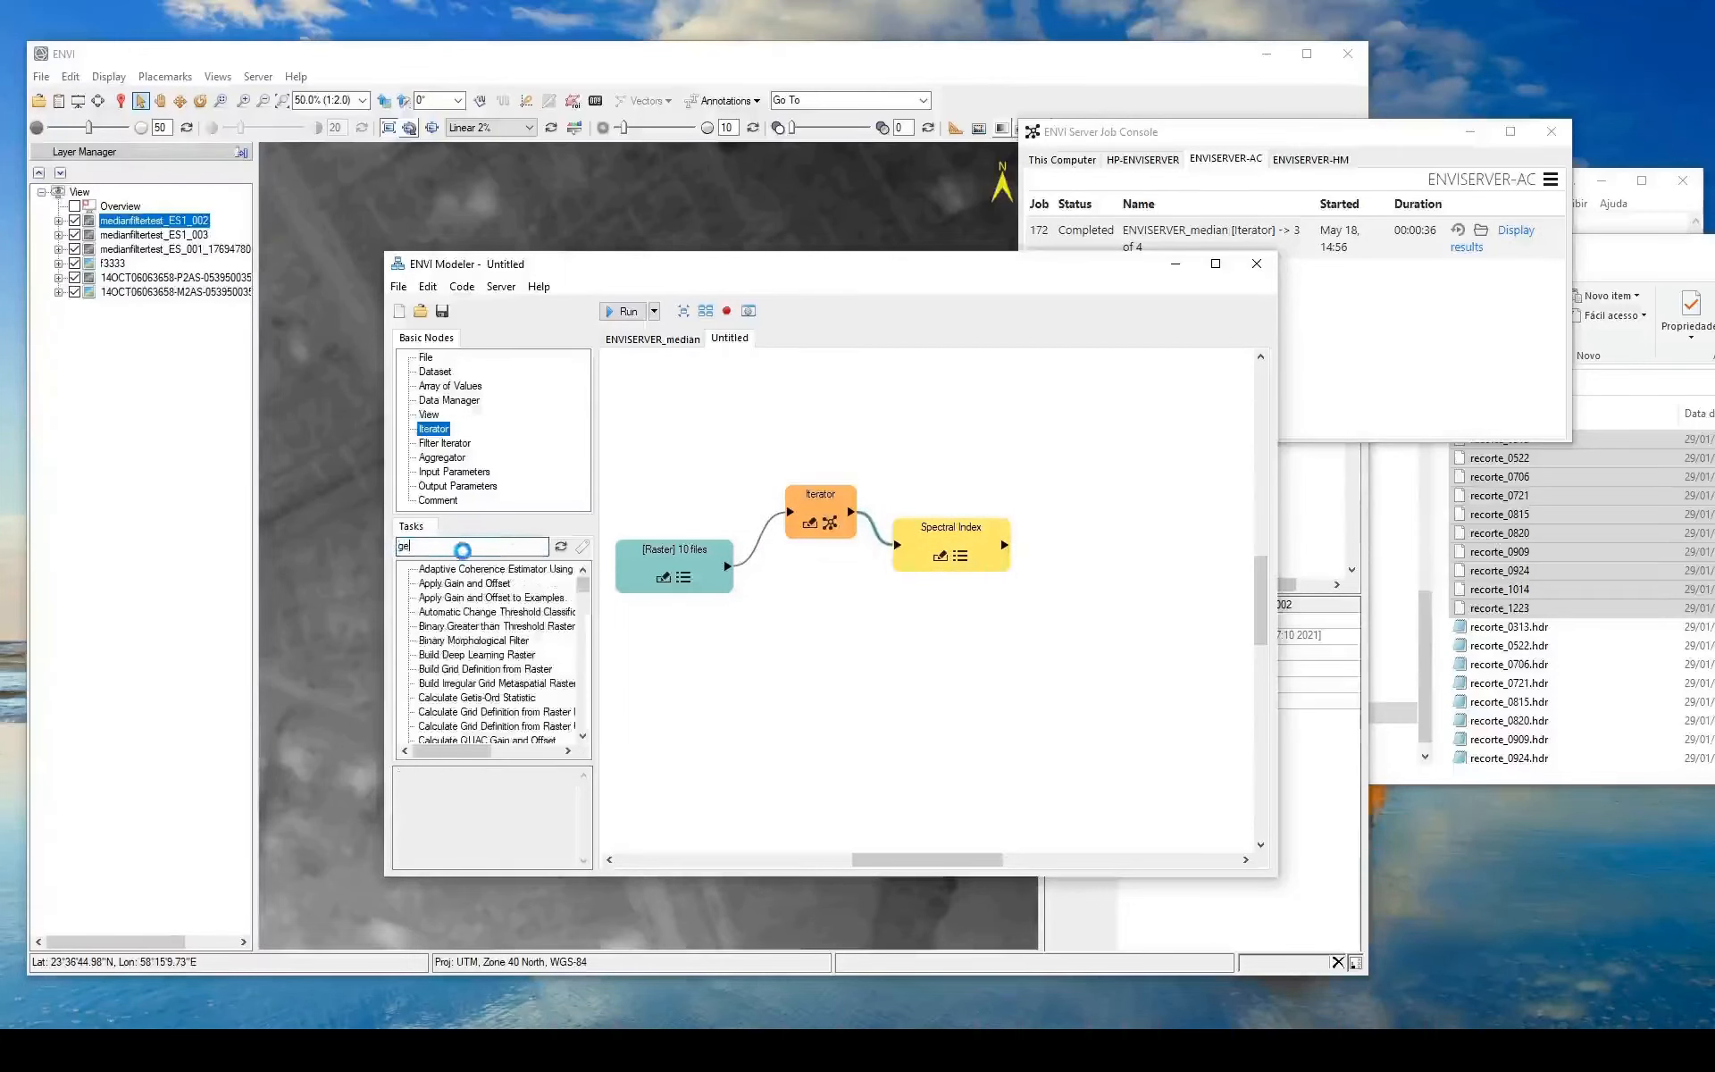
type("ner")
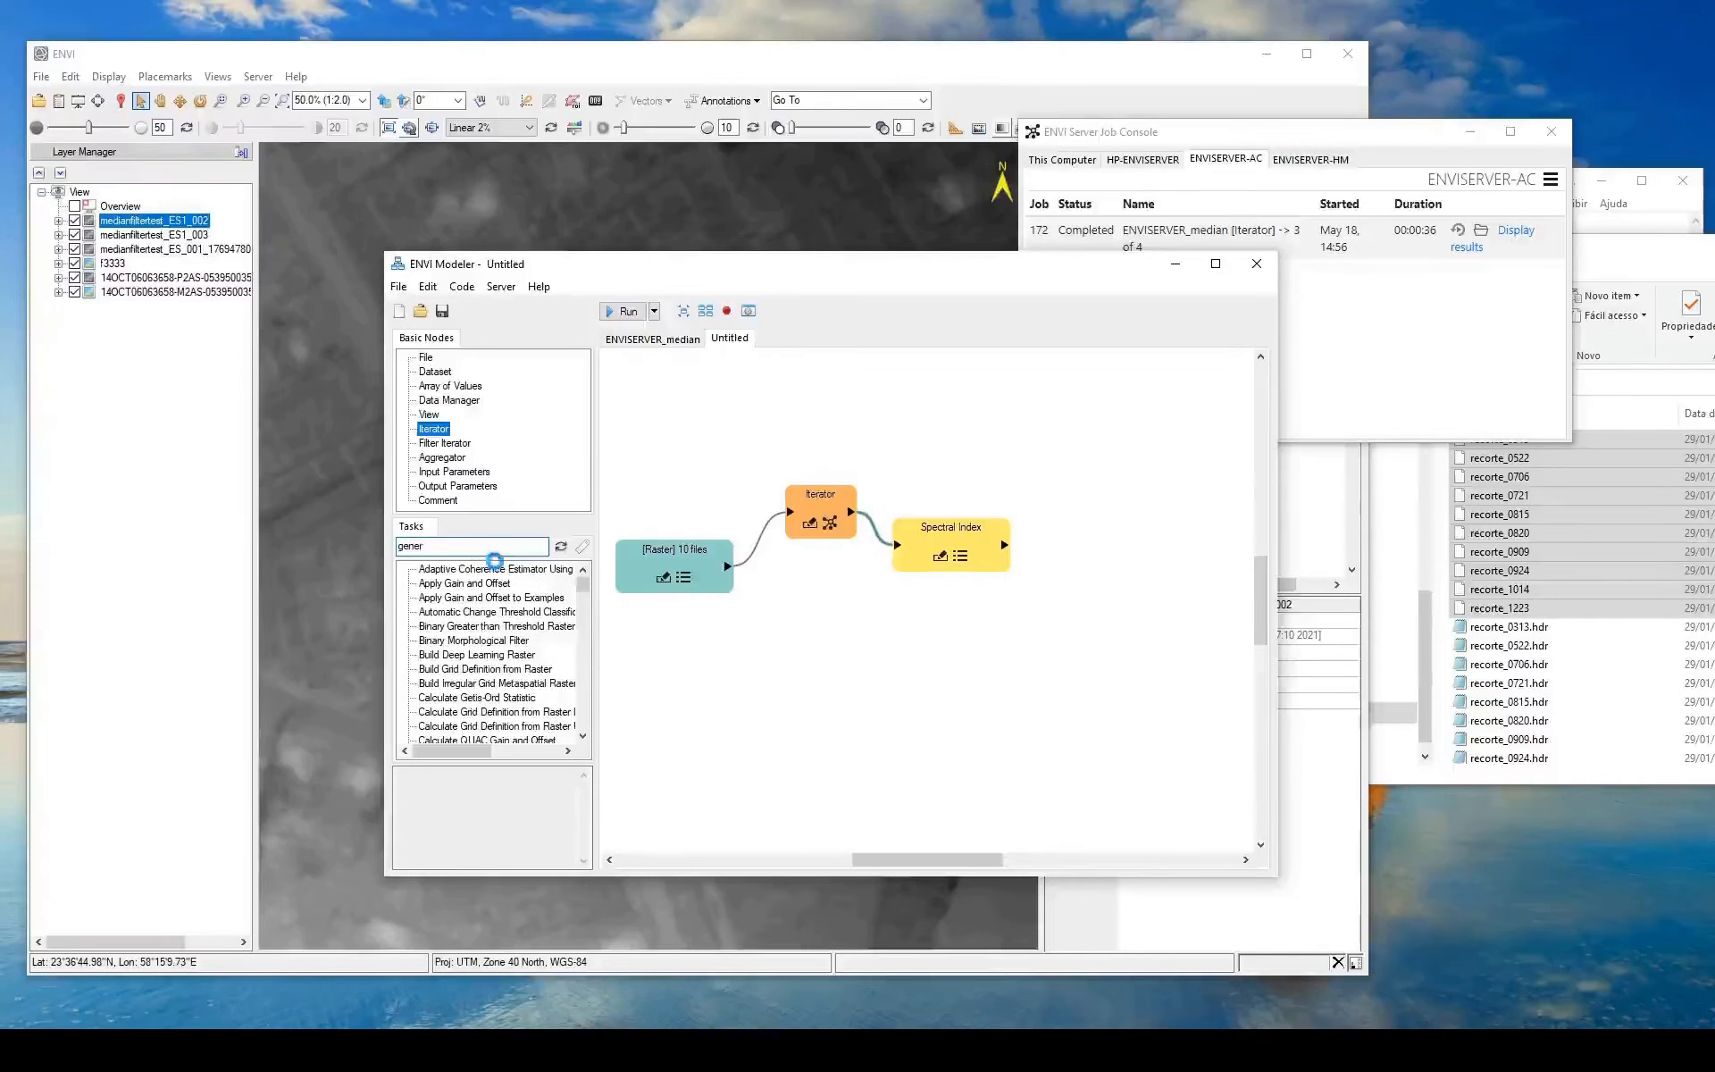
left_click_drag(482, 586, 883, 664)
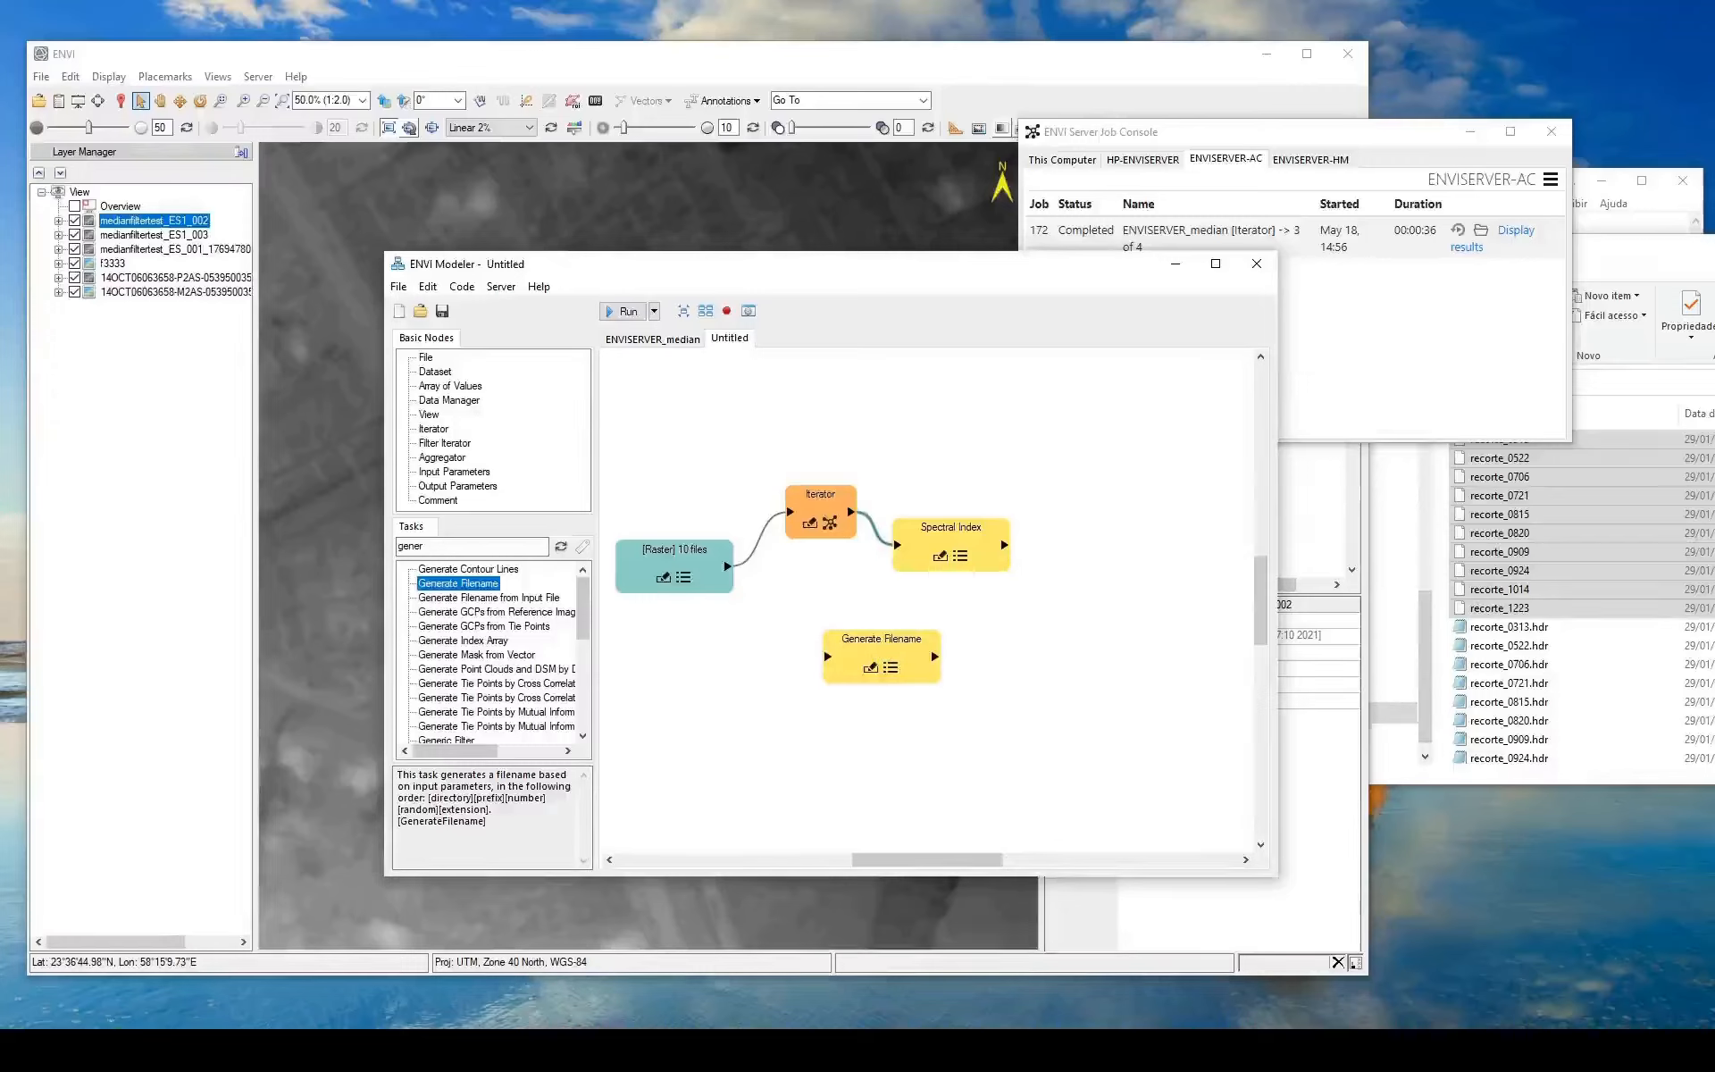
left_click_drag(963, 535, 1015, 490)
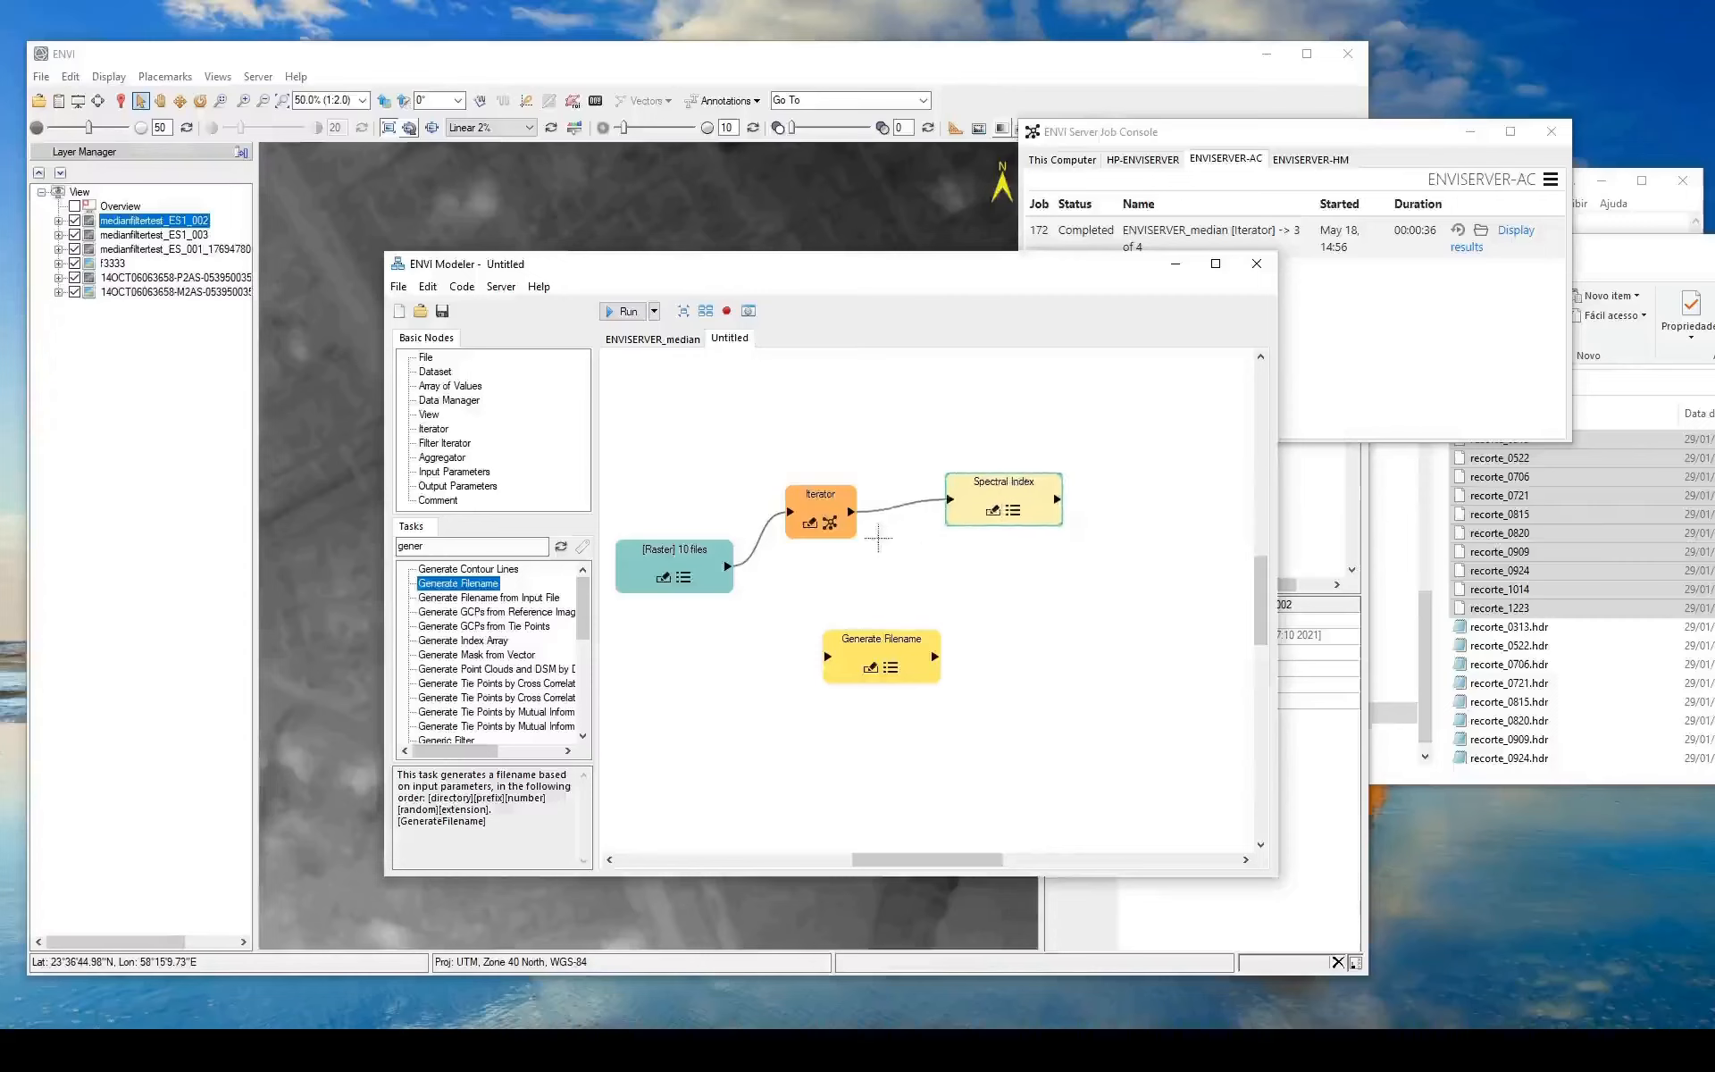
Connect the Iterator to Generate Filename, mapping Iteration Index to Number to Append
left_click_drag(858, 516, 826, 657)
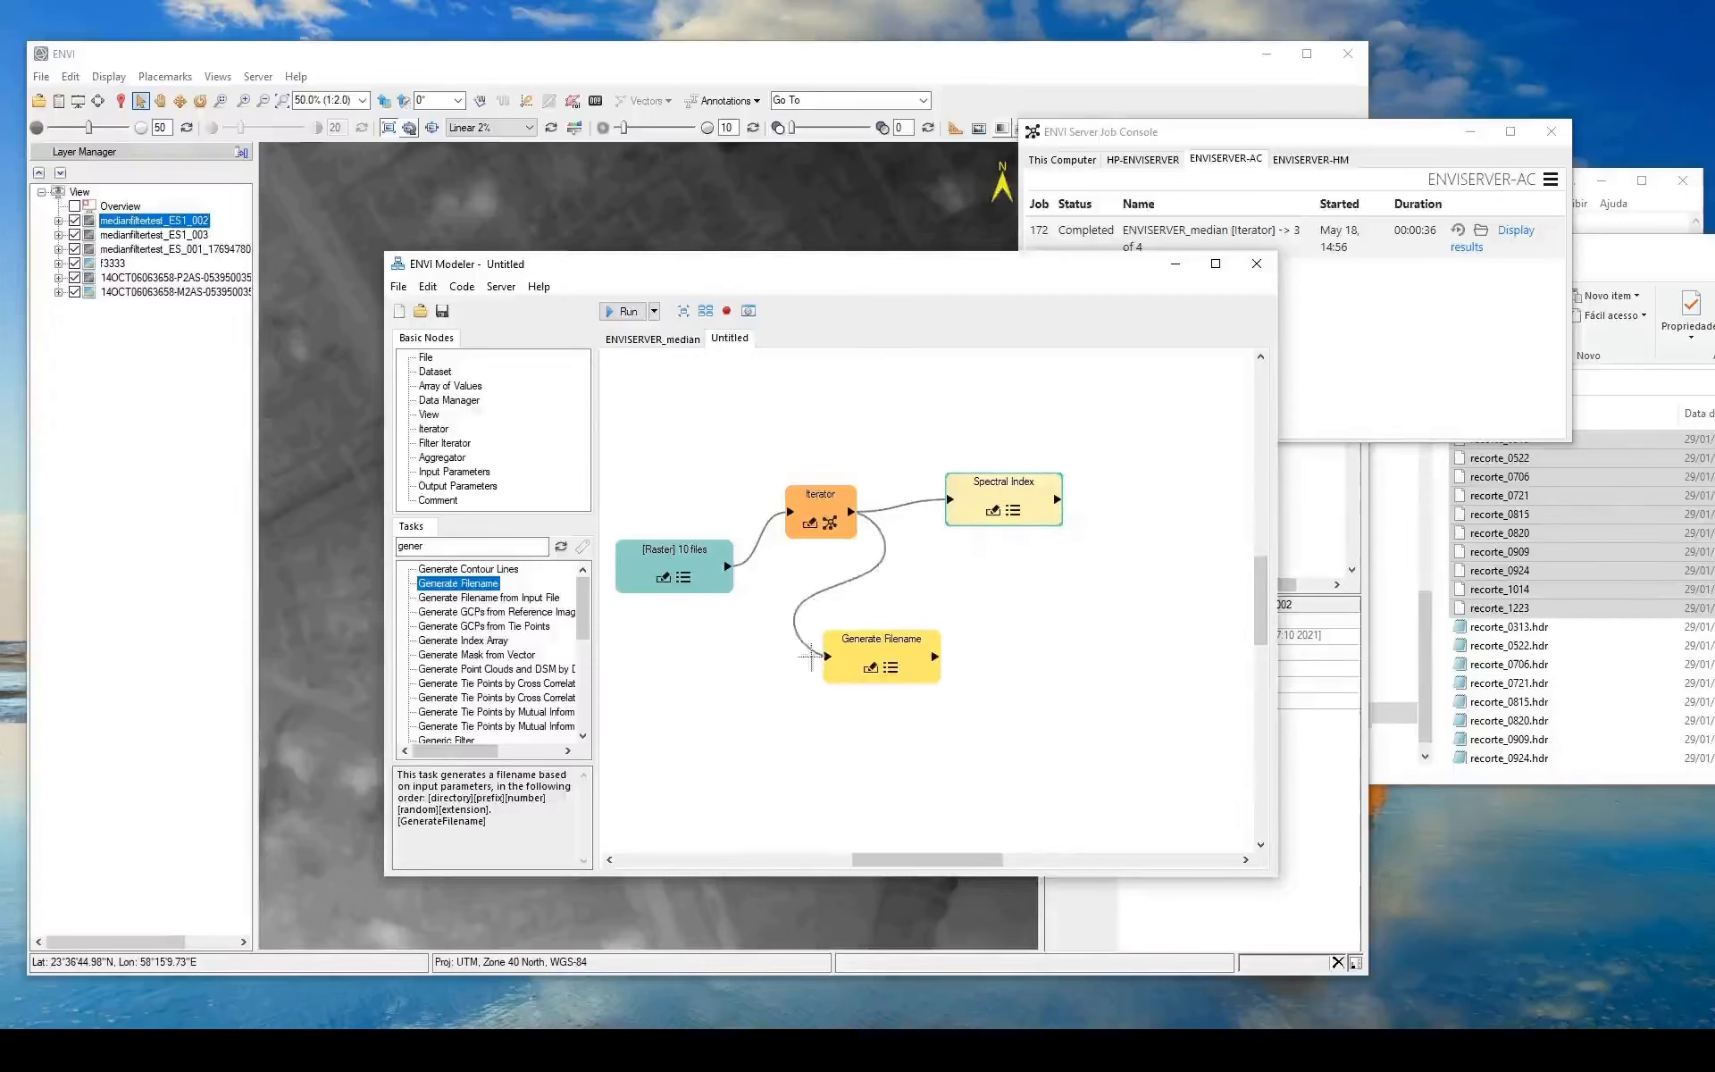
double_click(850, 582)
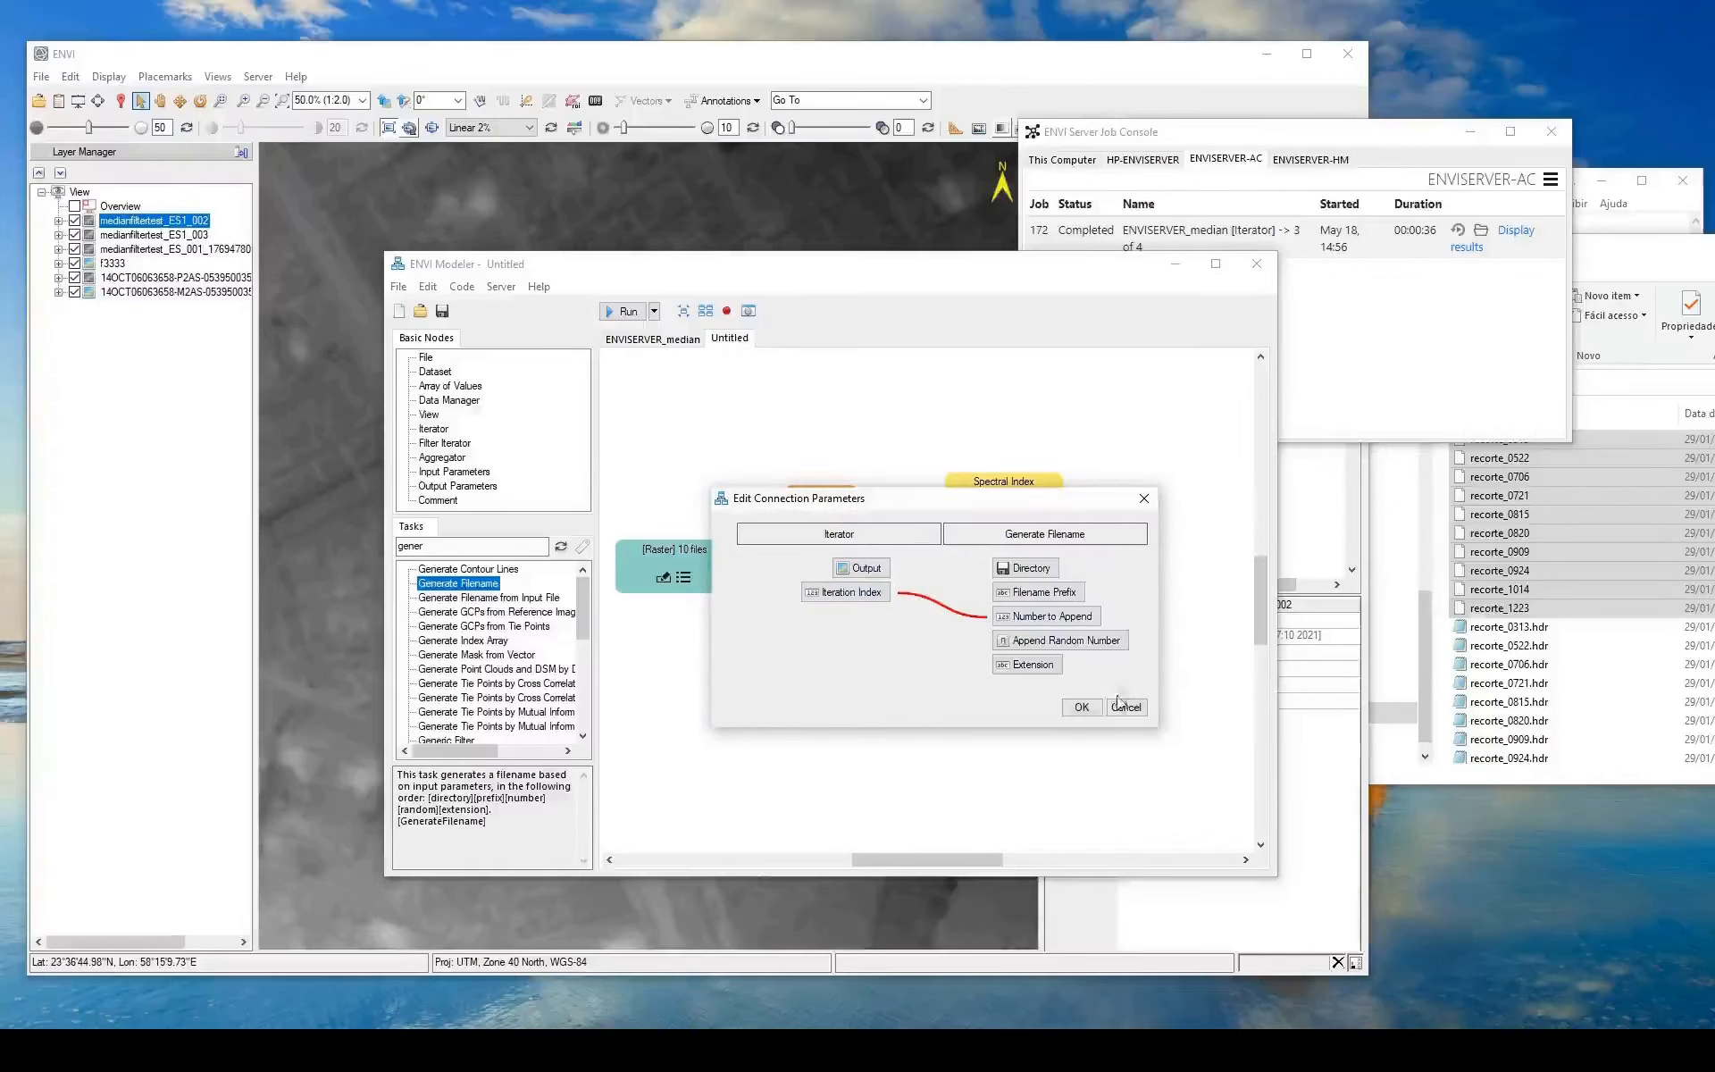
left_click(1082, 707)
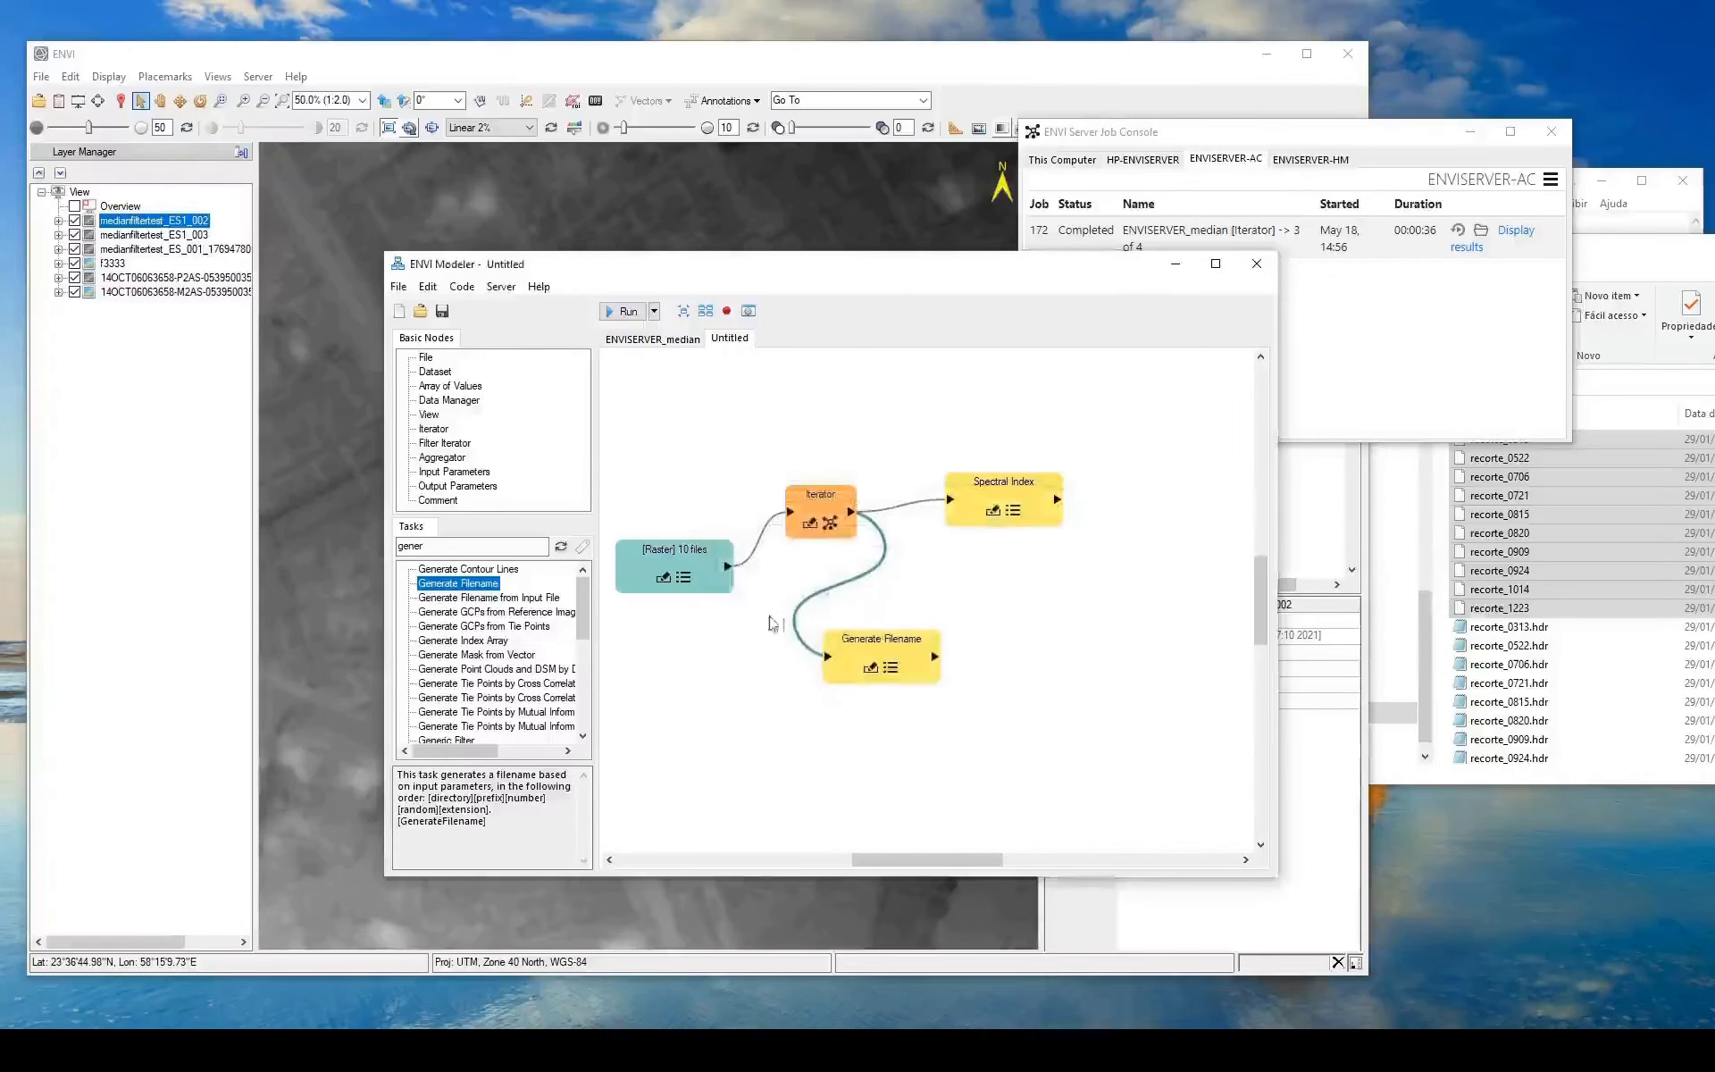
Copy the Sentinel_2 network path from the first entry in the raster files node's file list
left_click(683, 577)
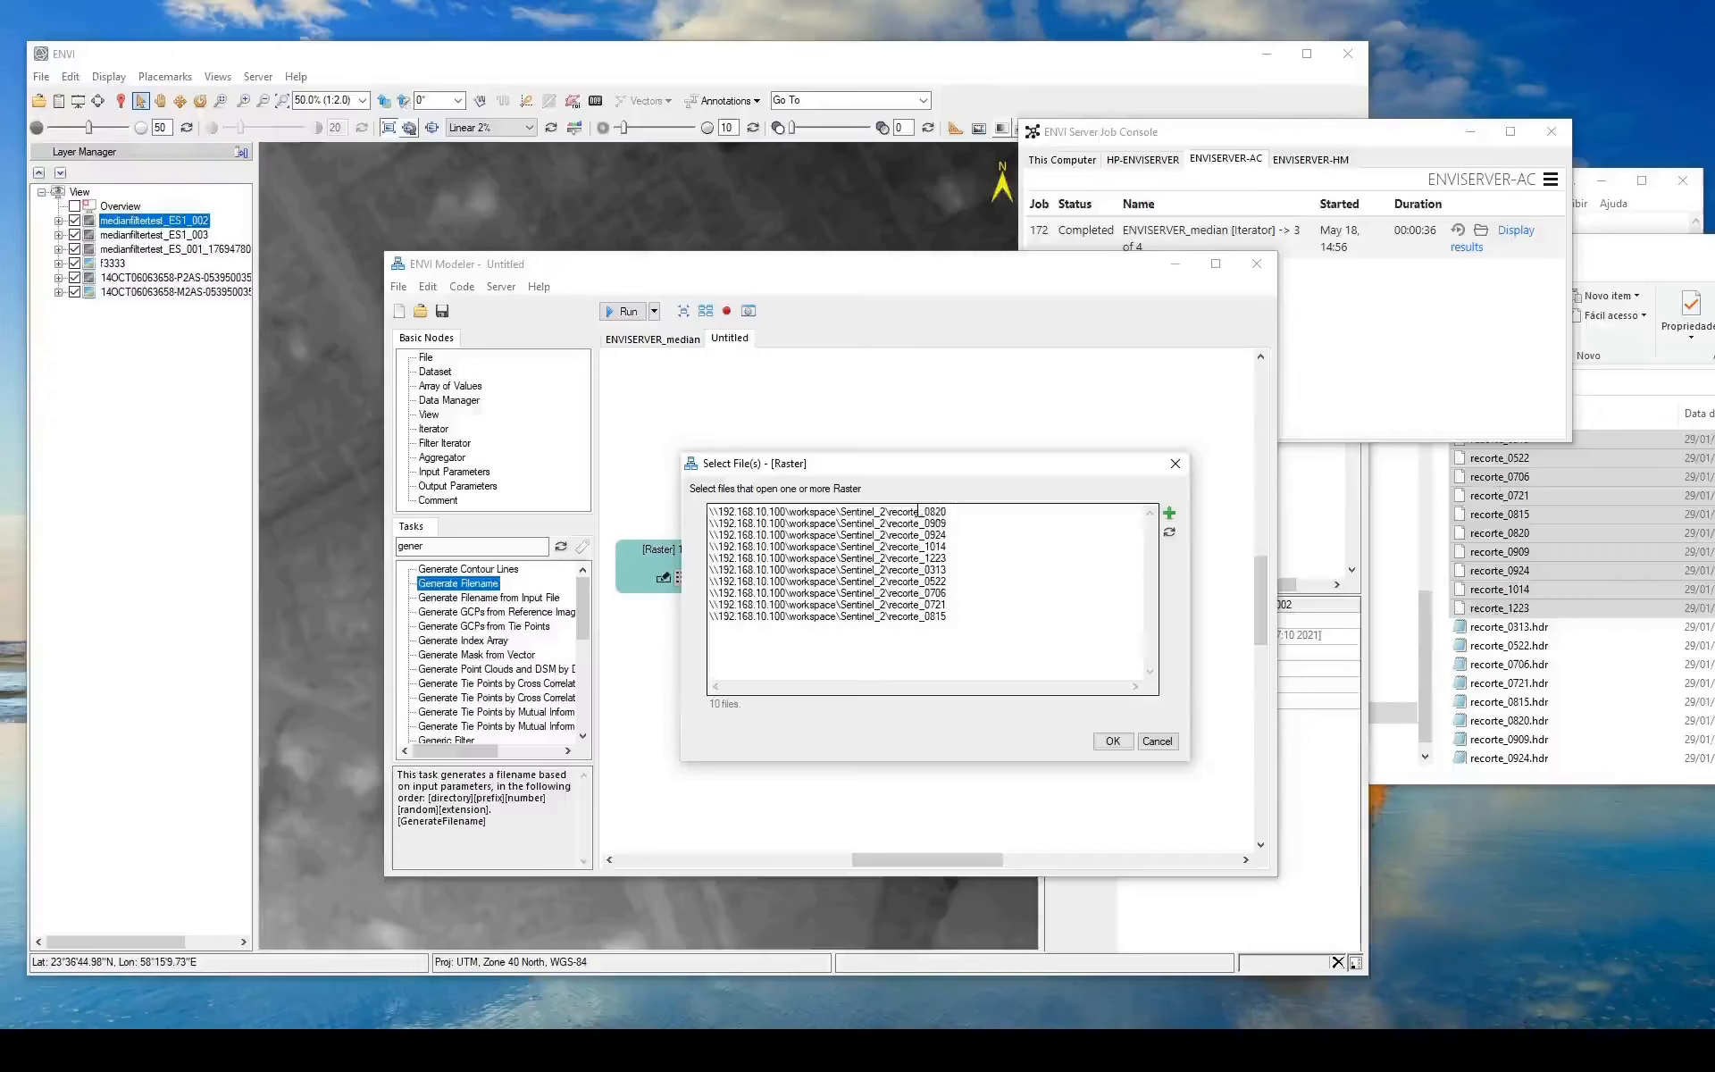
left_click_drag(917, 512, 711, 512)
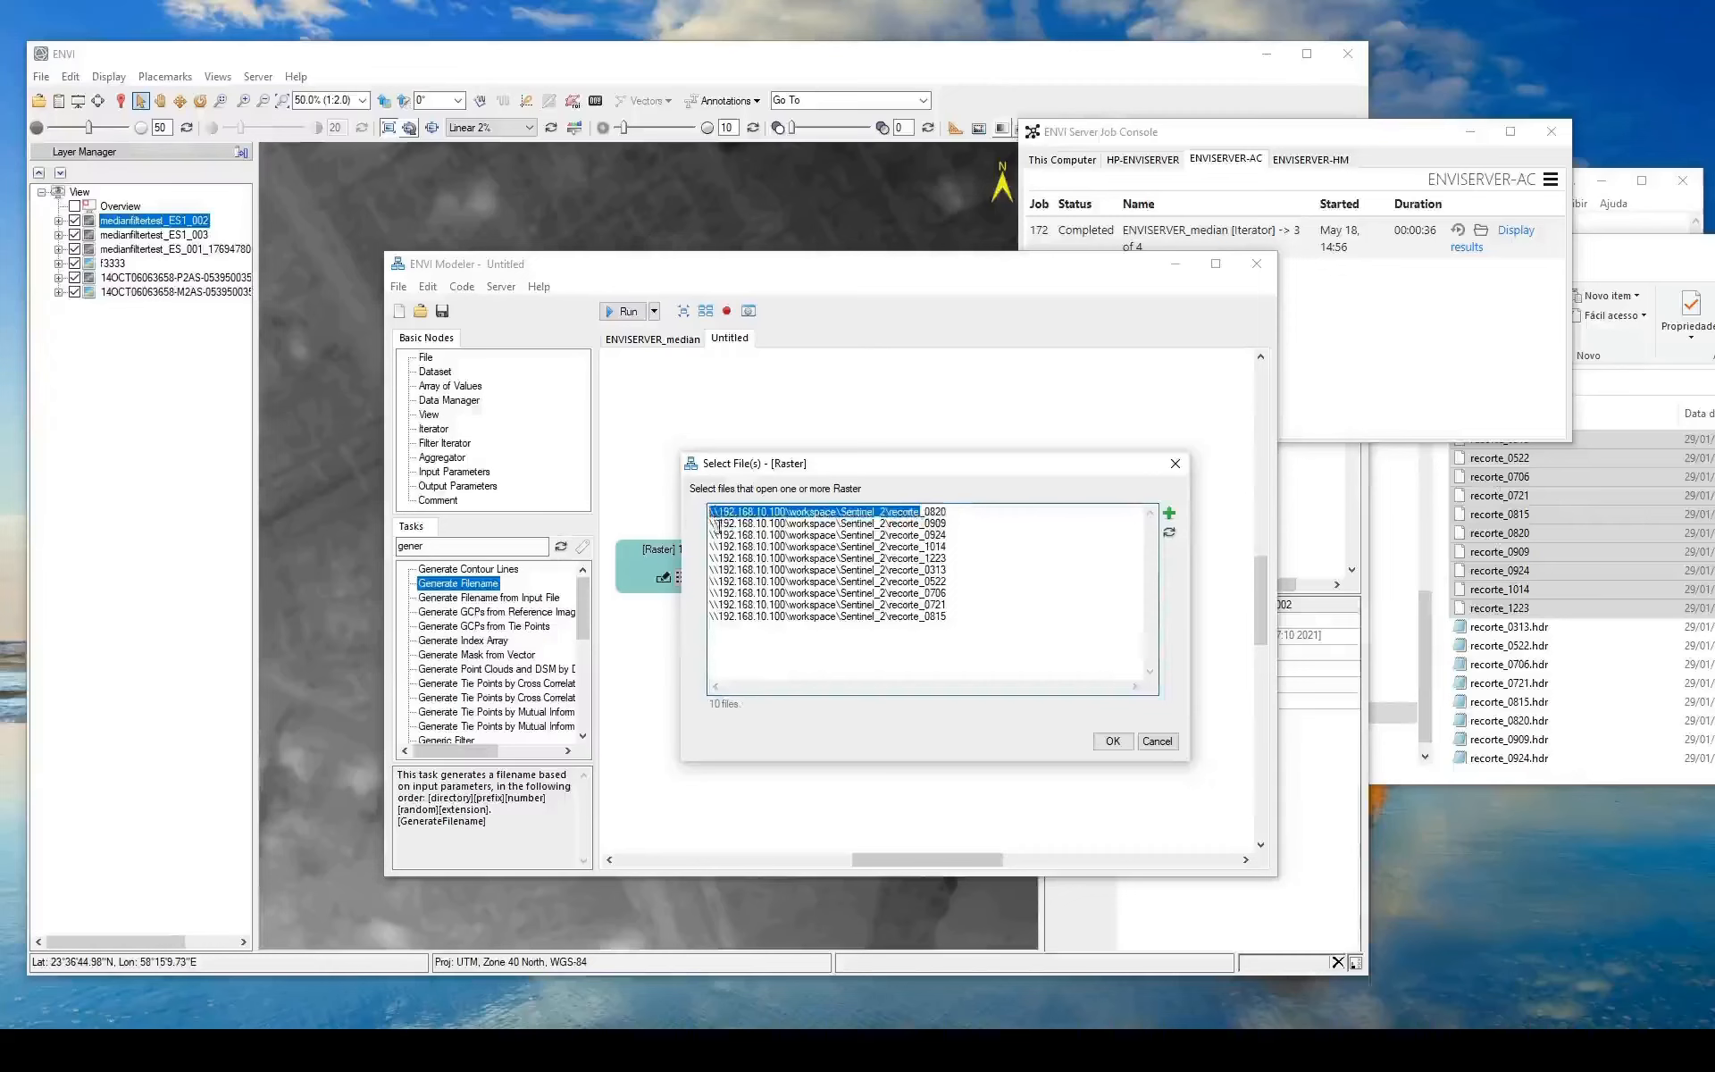
left_click(1111, 740)
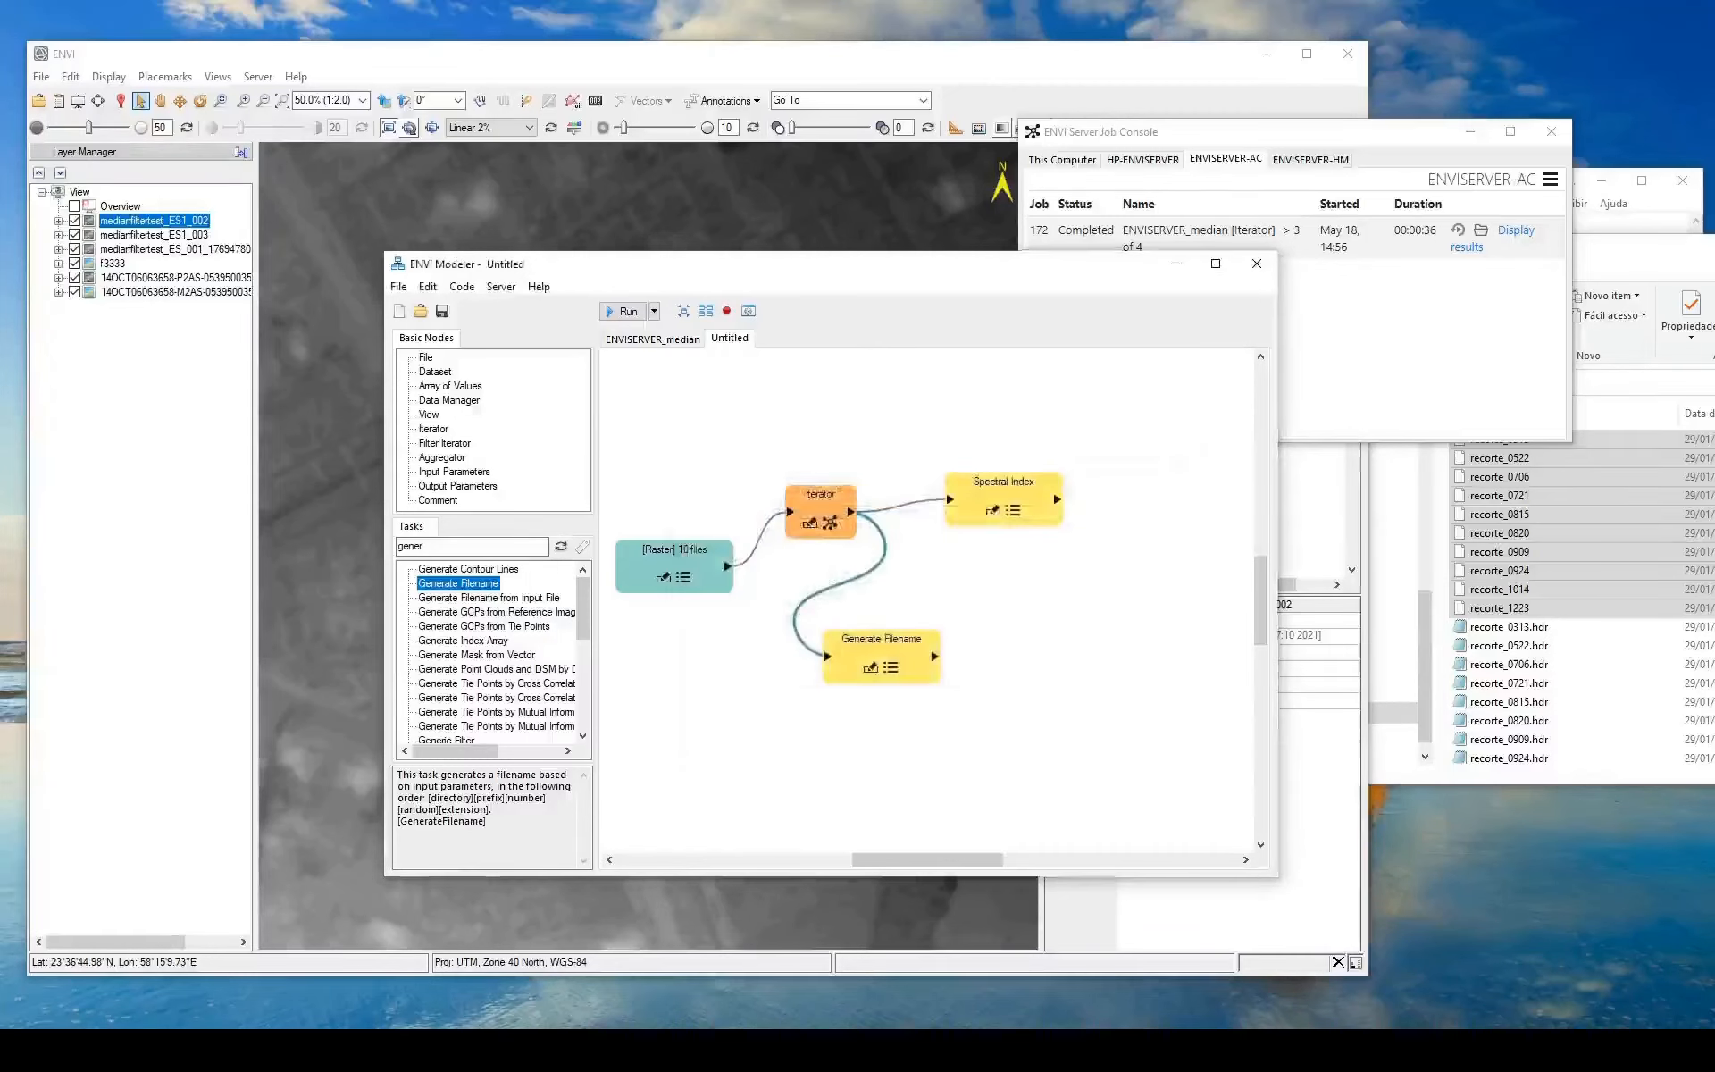
Configure Generate Filename with the Sentinel_2 network folder as Directory, index_ndvi_ as Filename Prefix, and Append Random Number set to No
left_click(890, 667)
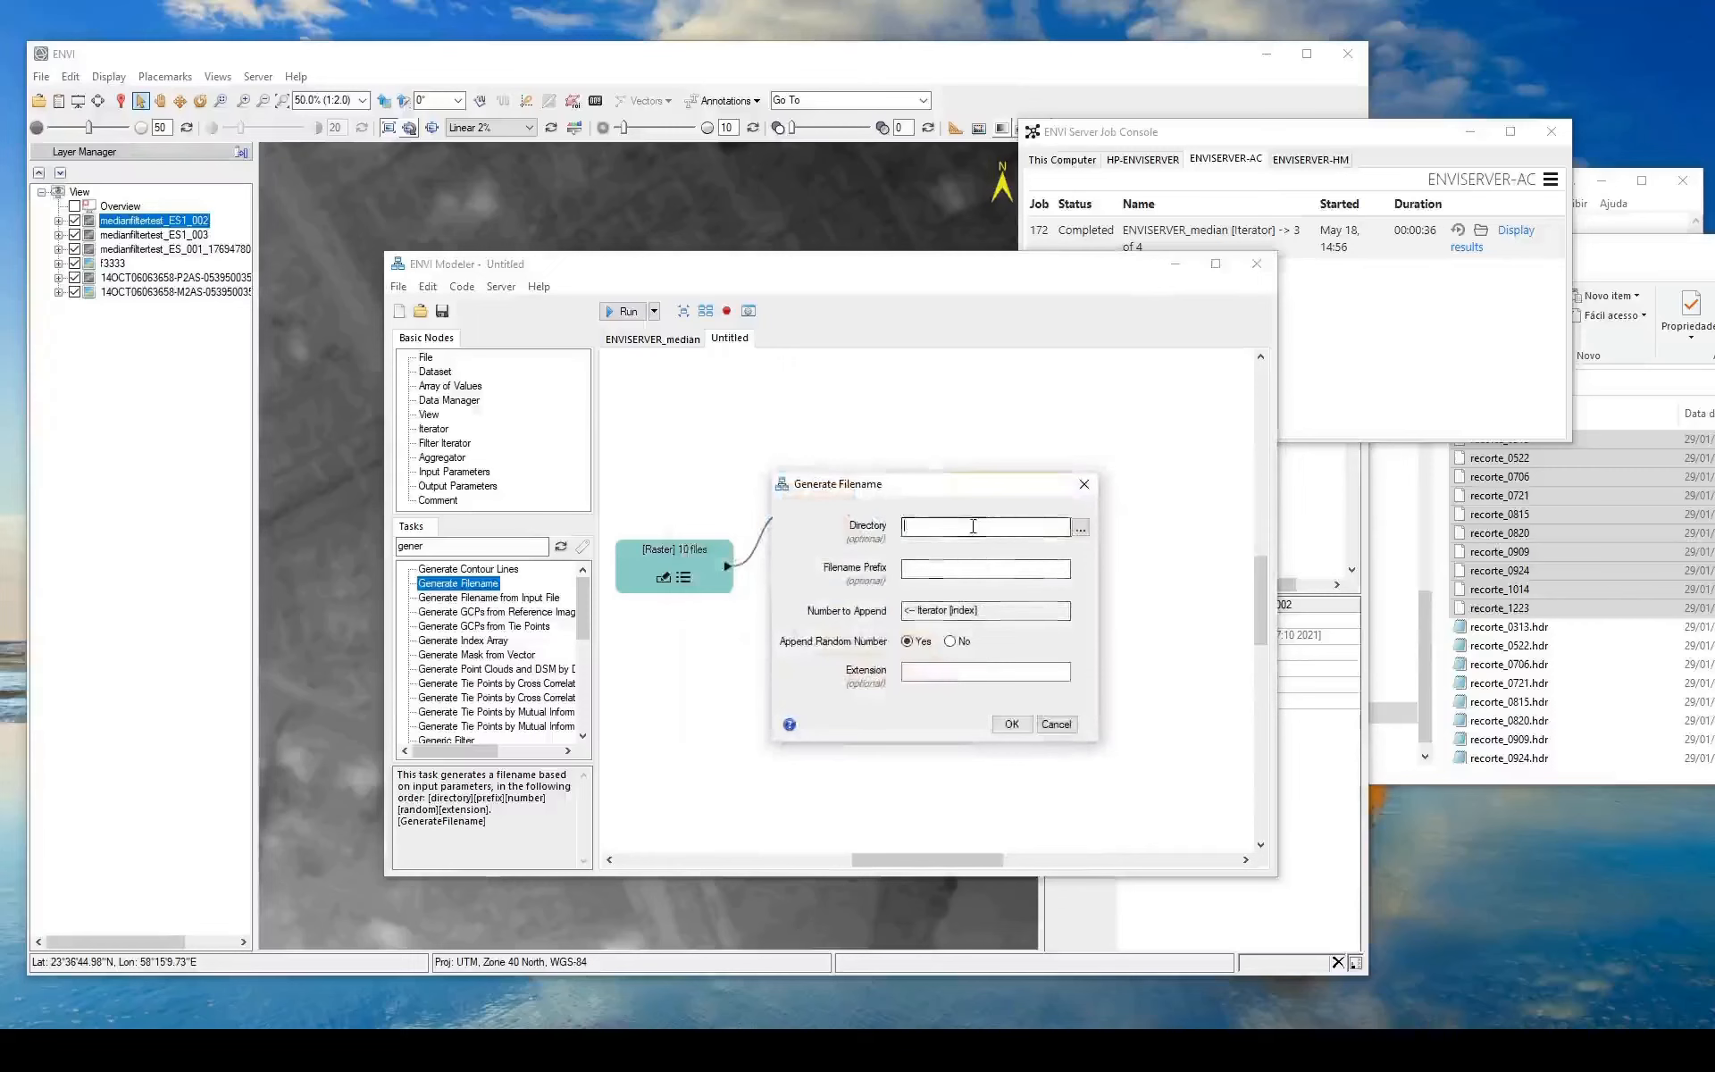
key("ctrl+v")
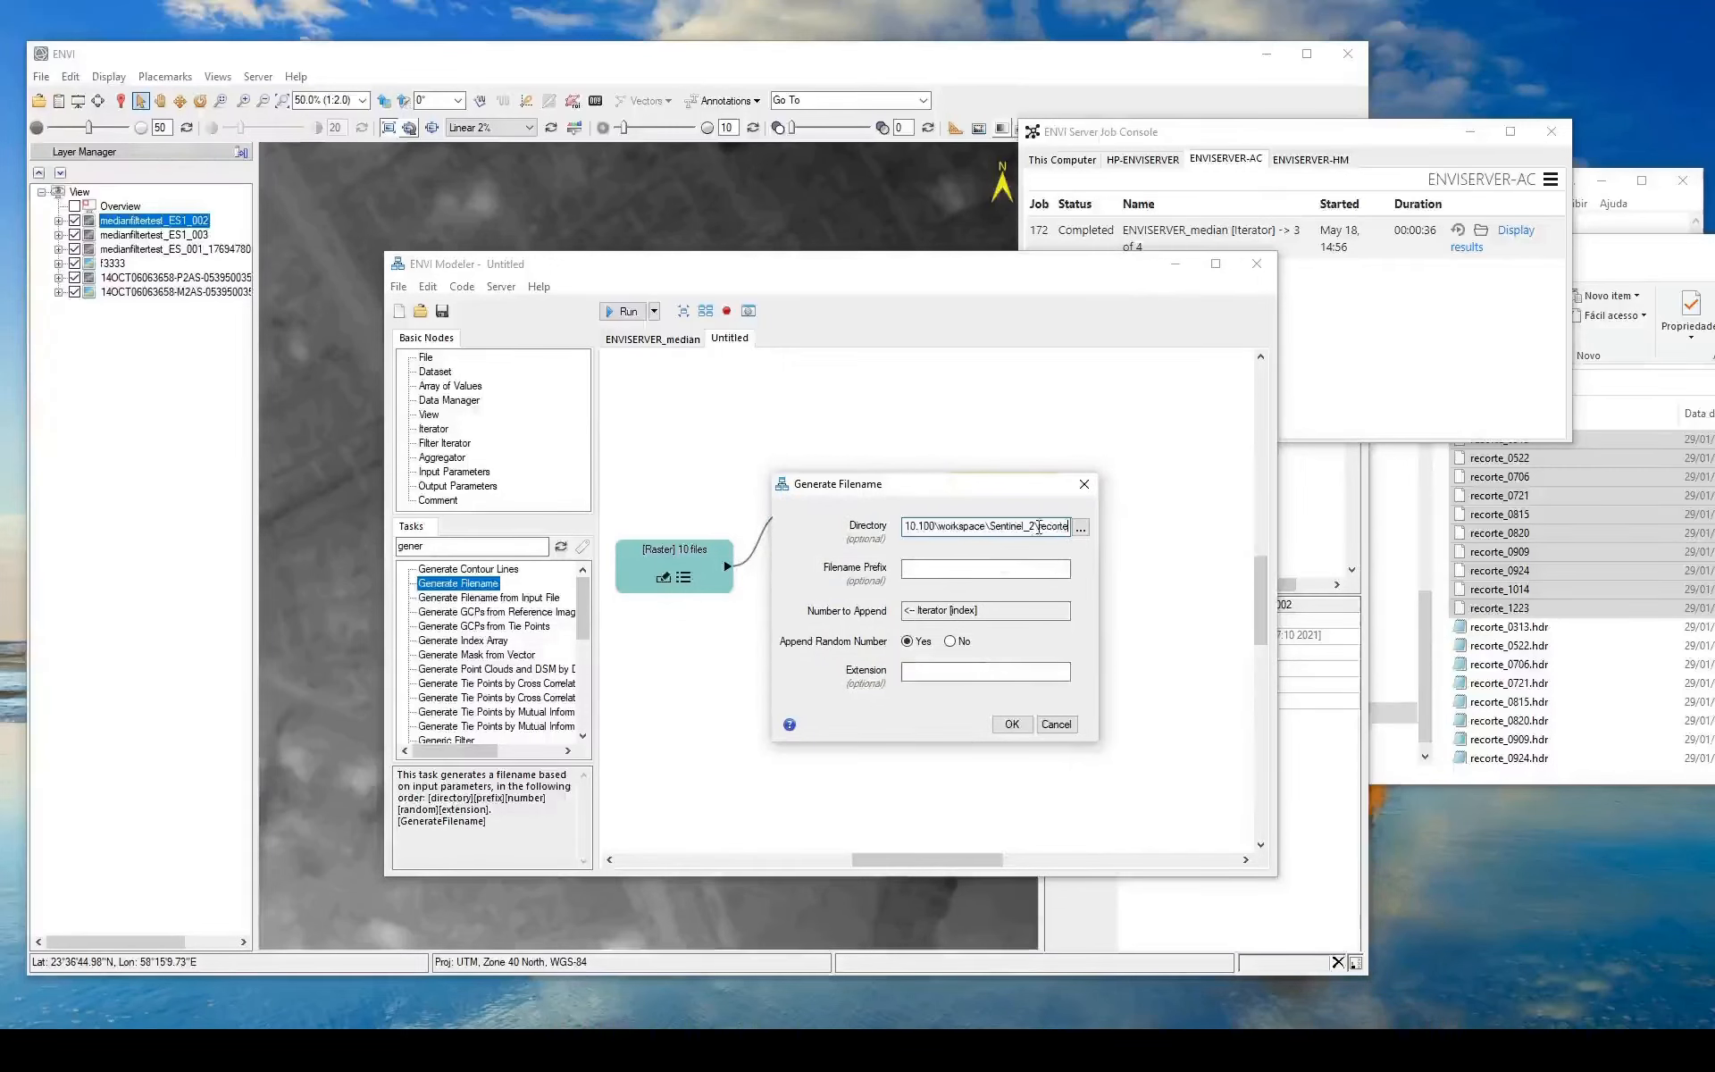
left_click_drag(1040, 527, 1119, 527)
key("BackSpace")
left_click(1038, 568)
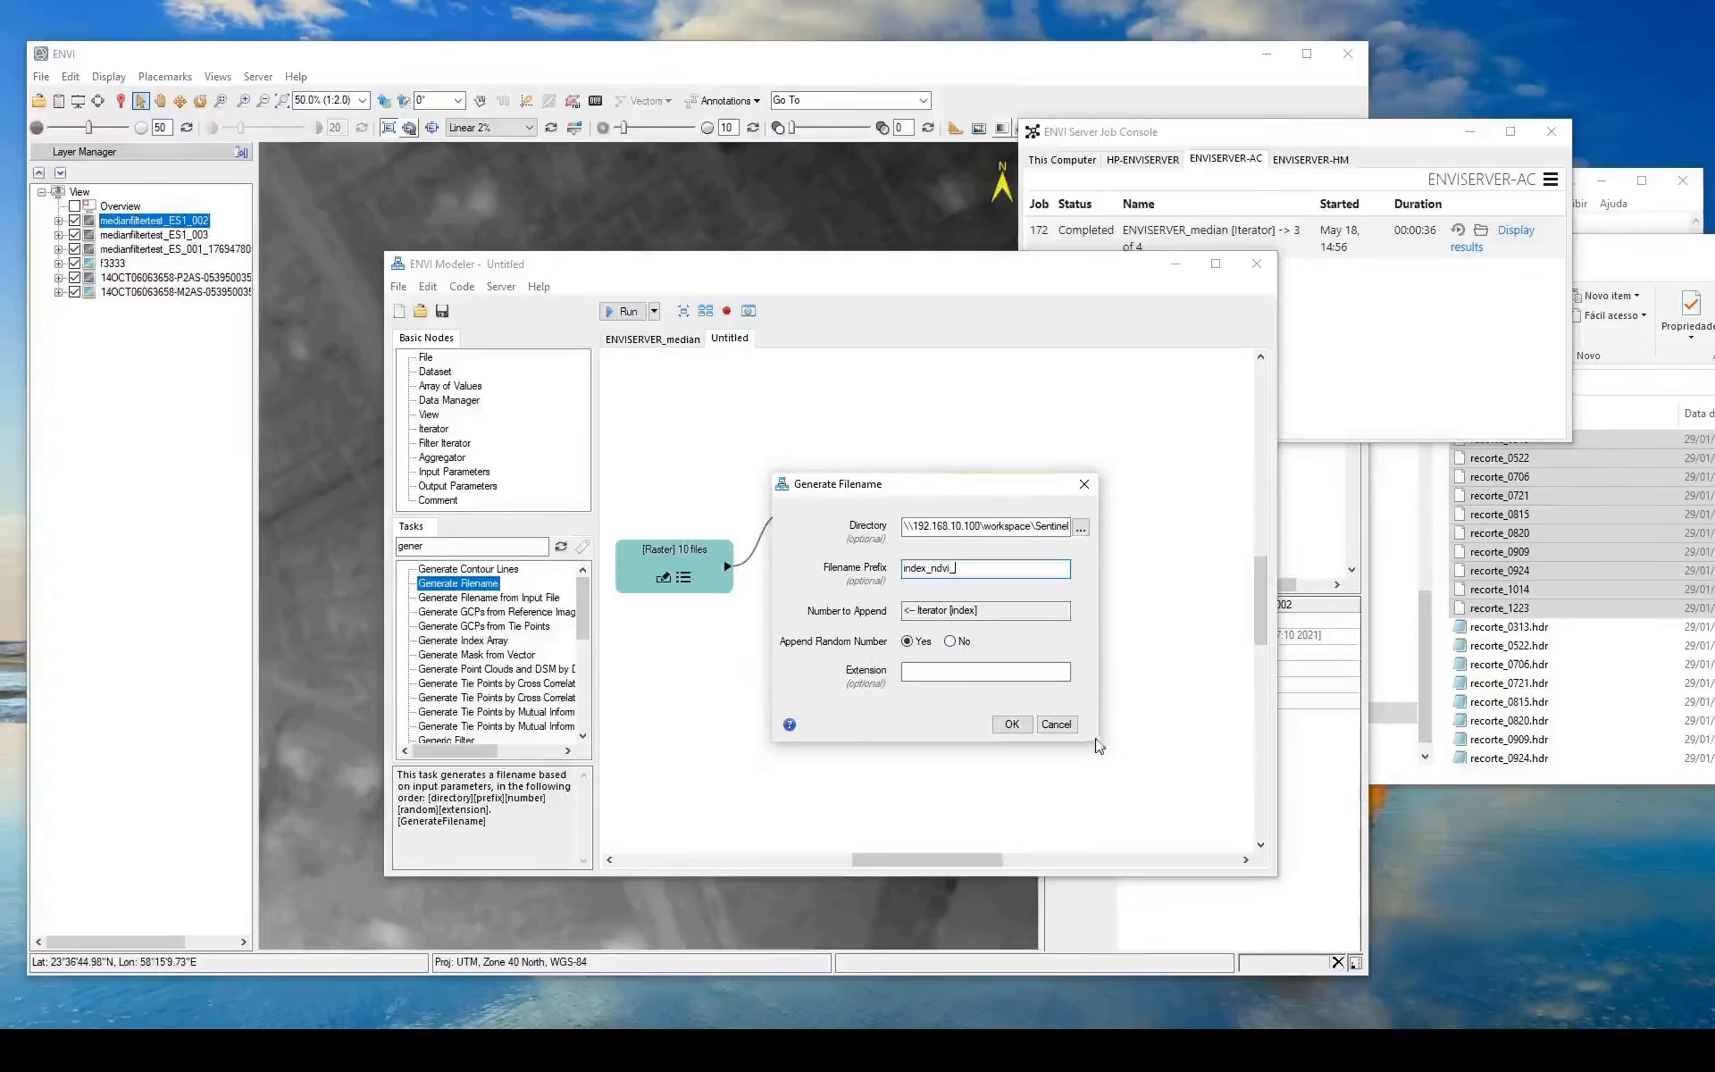
left_click(951, 641)
left_click(1014, 725)
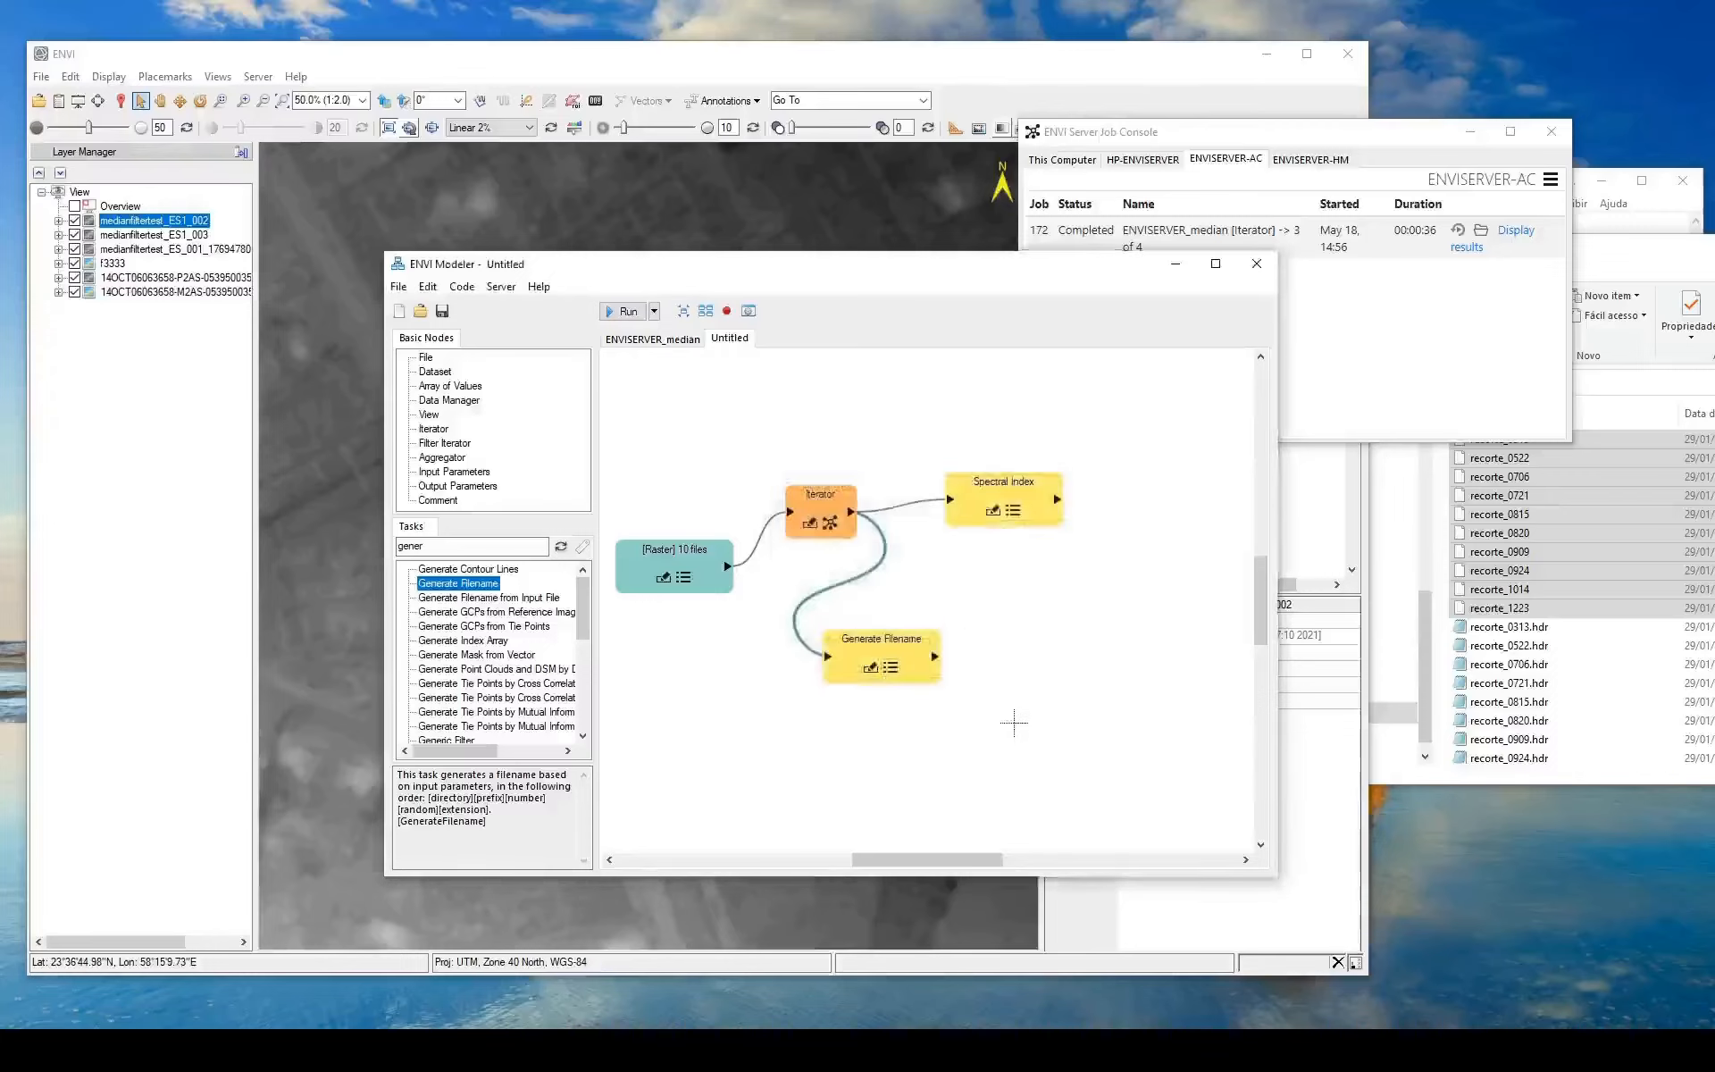
Map Generate Filename's Output Filename to Spectral Index's Output Raster URI, and add an Output Parameters node linked to Spectral Index
left_click_drag(934, 657, 949, 498)
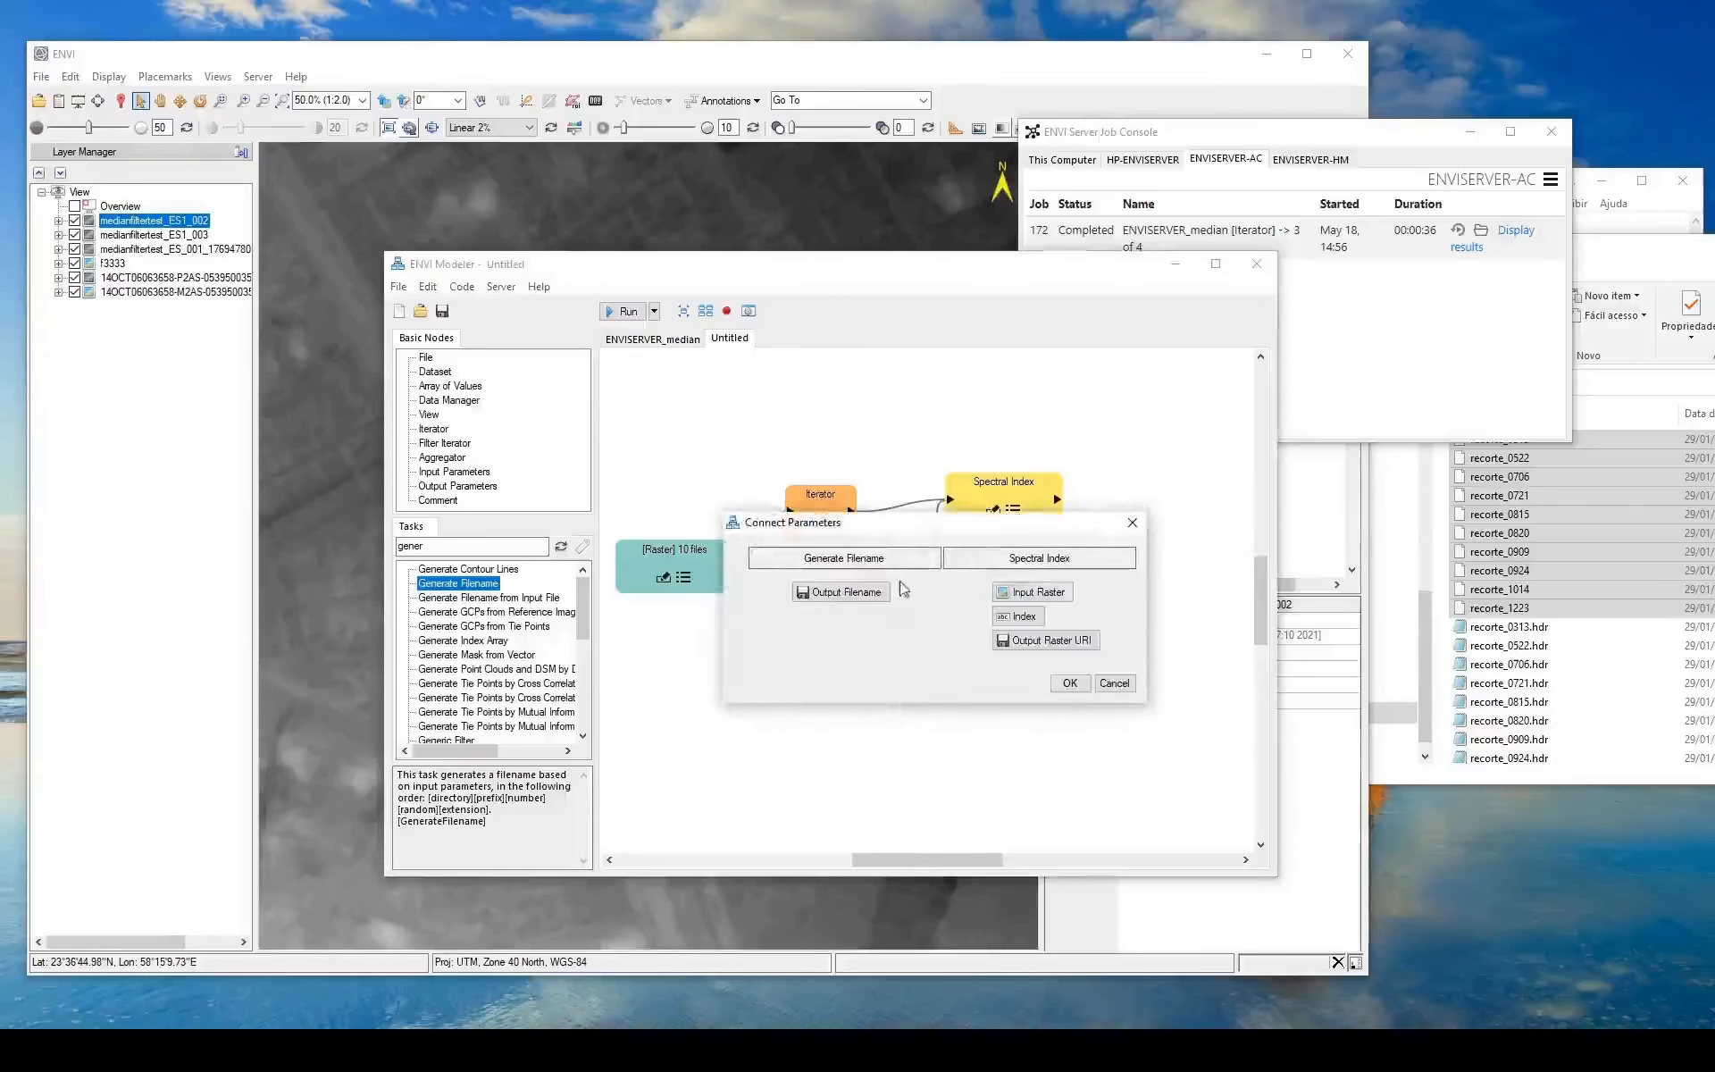
left_click(864, 593)
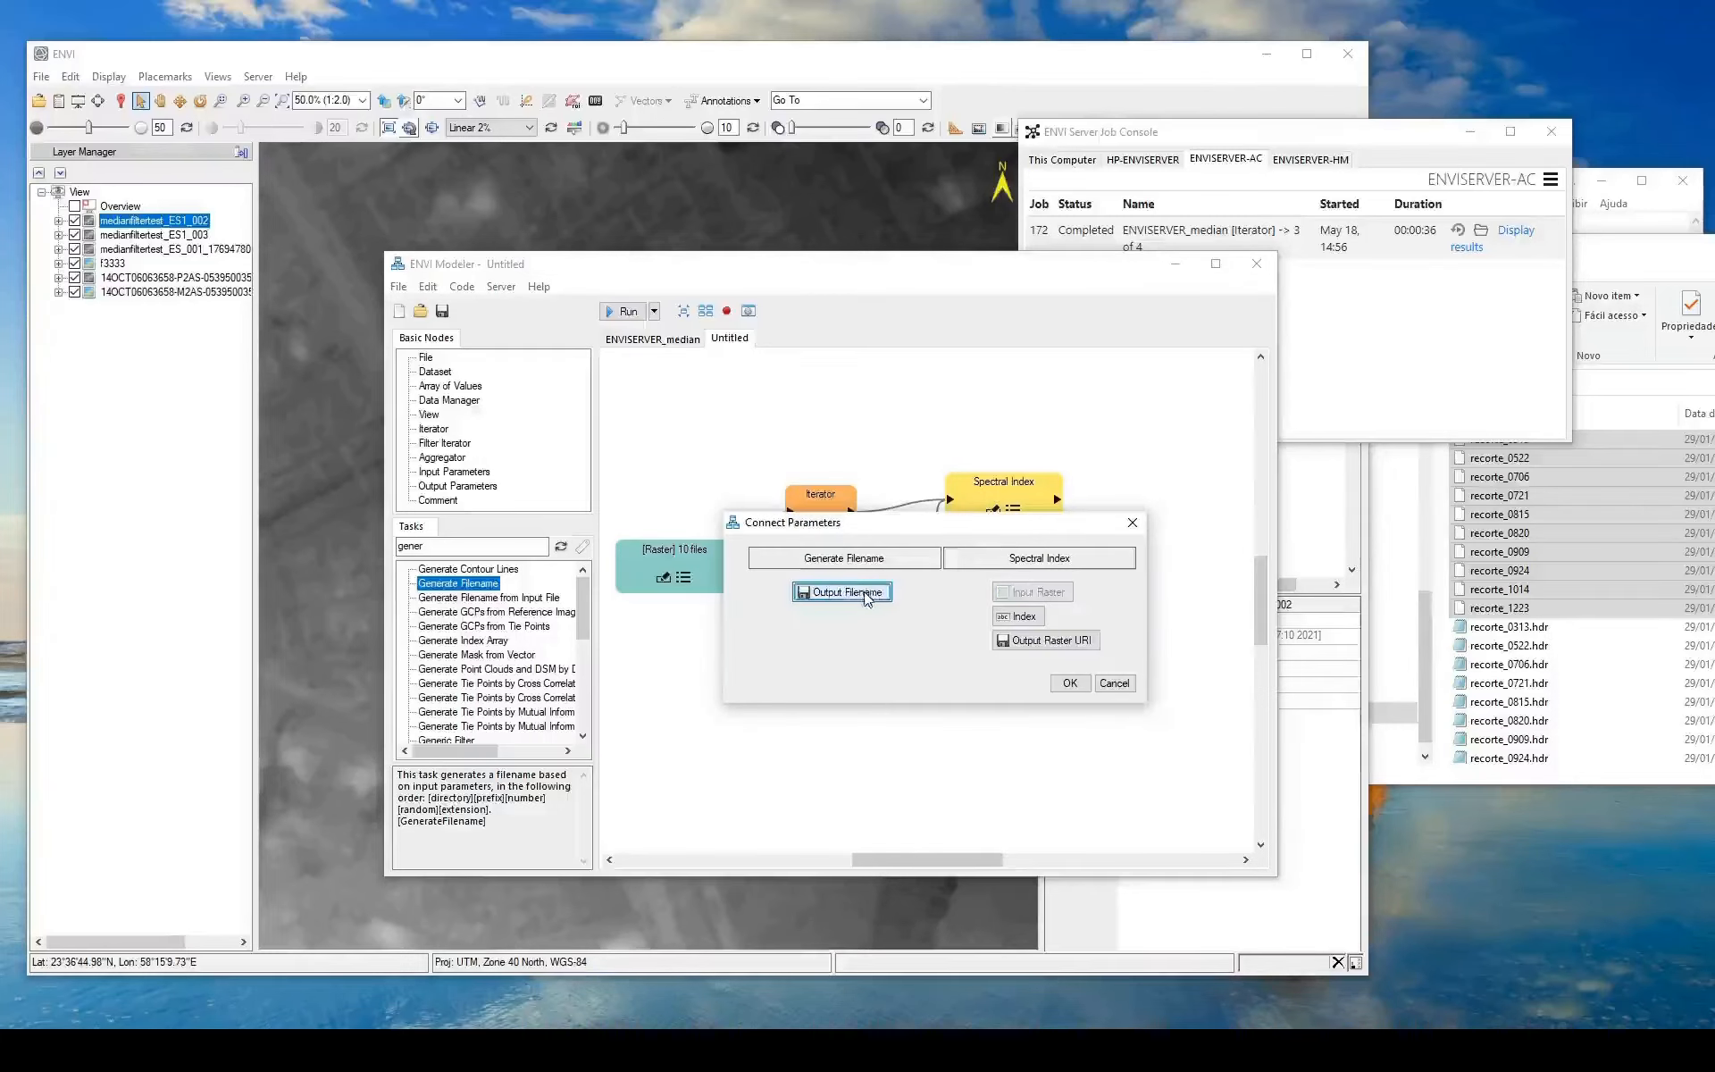
left_click(1045, 641)
left_click(1068, 683)
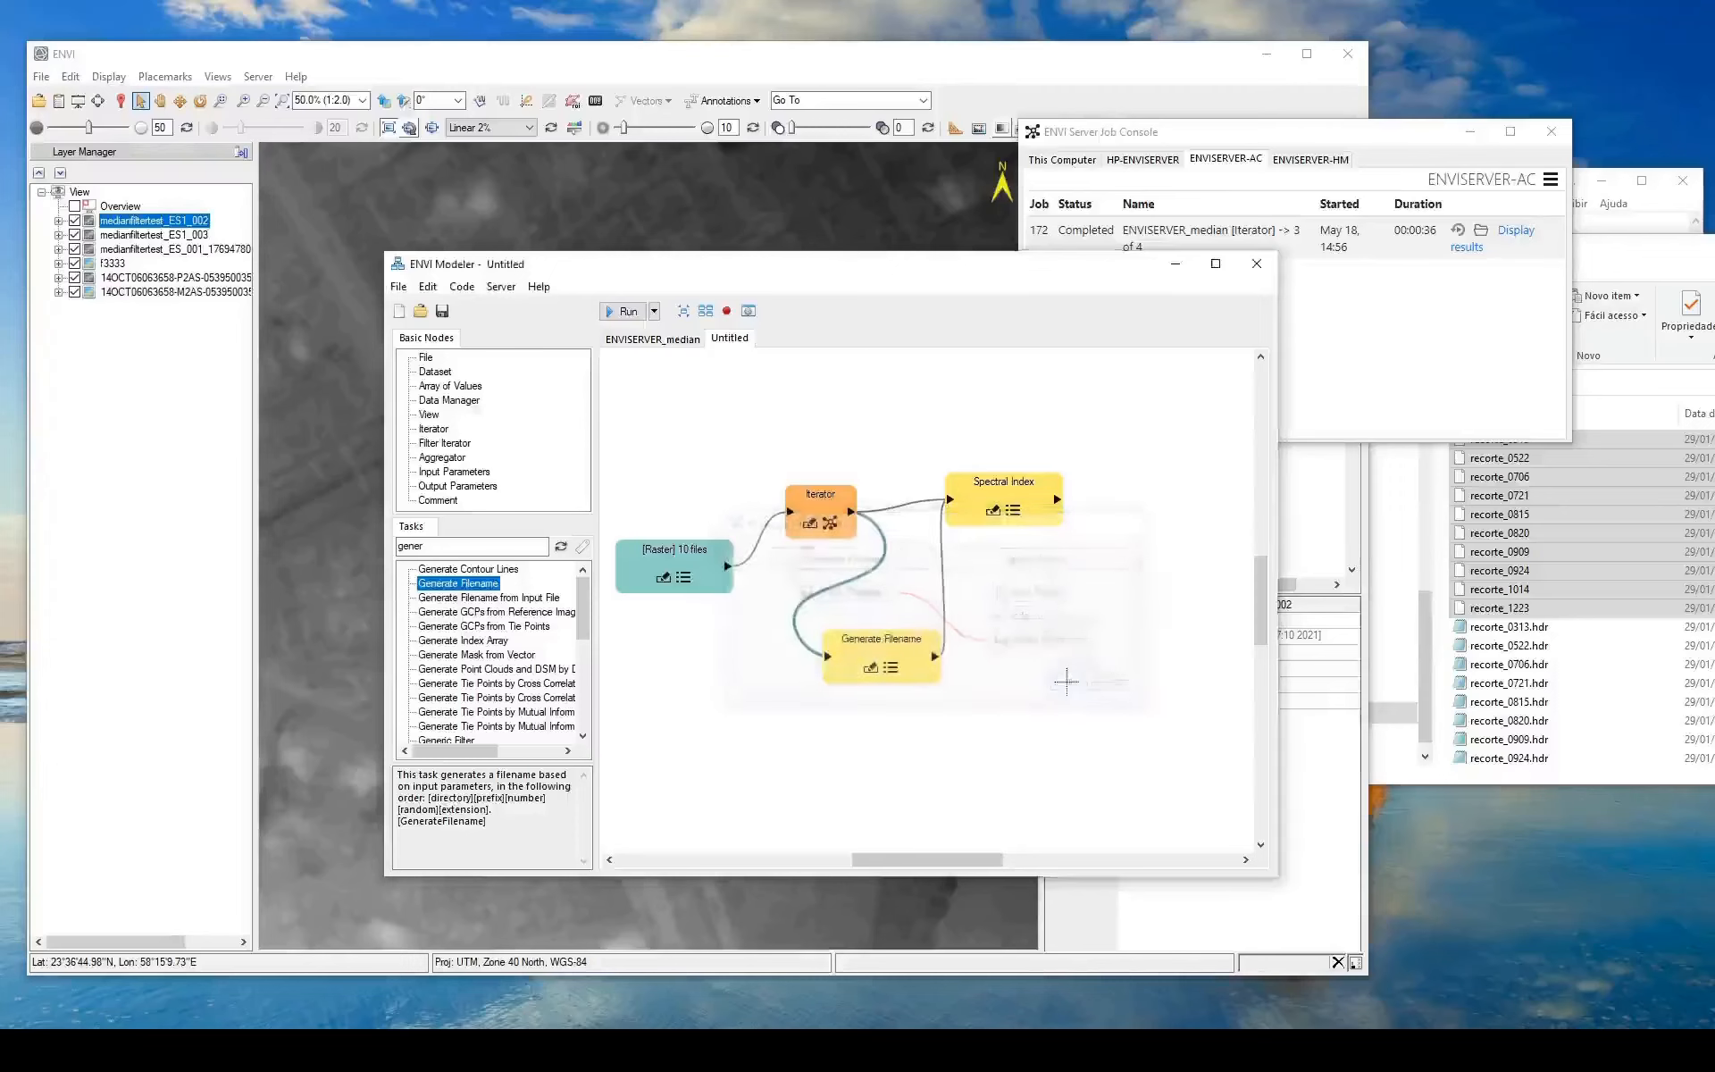
left_click(470, 488)
left_click_drag(471, 489, 1094, 434)
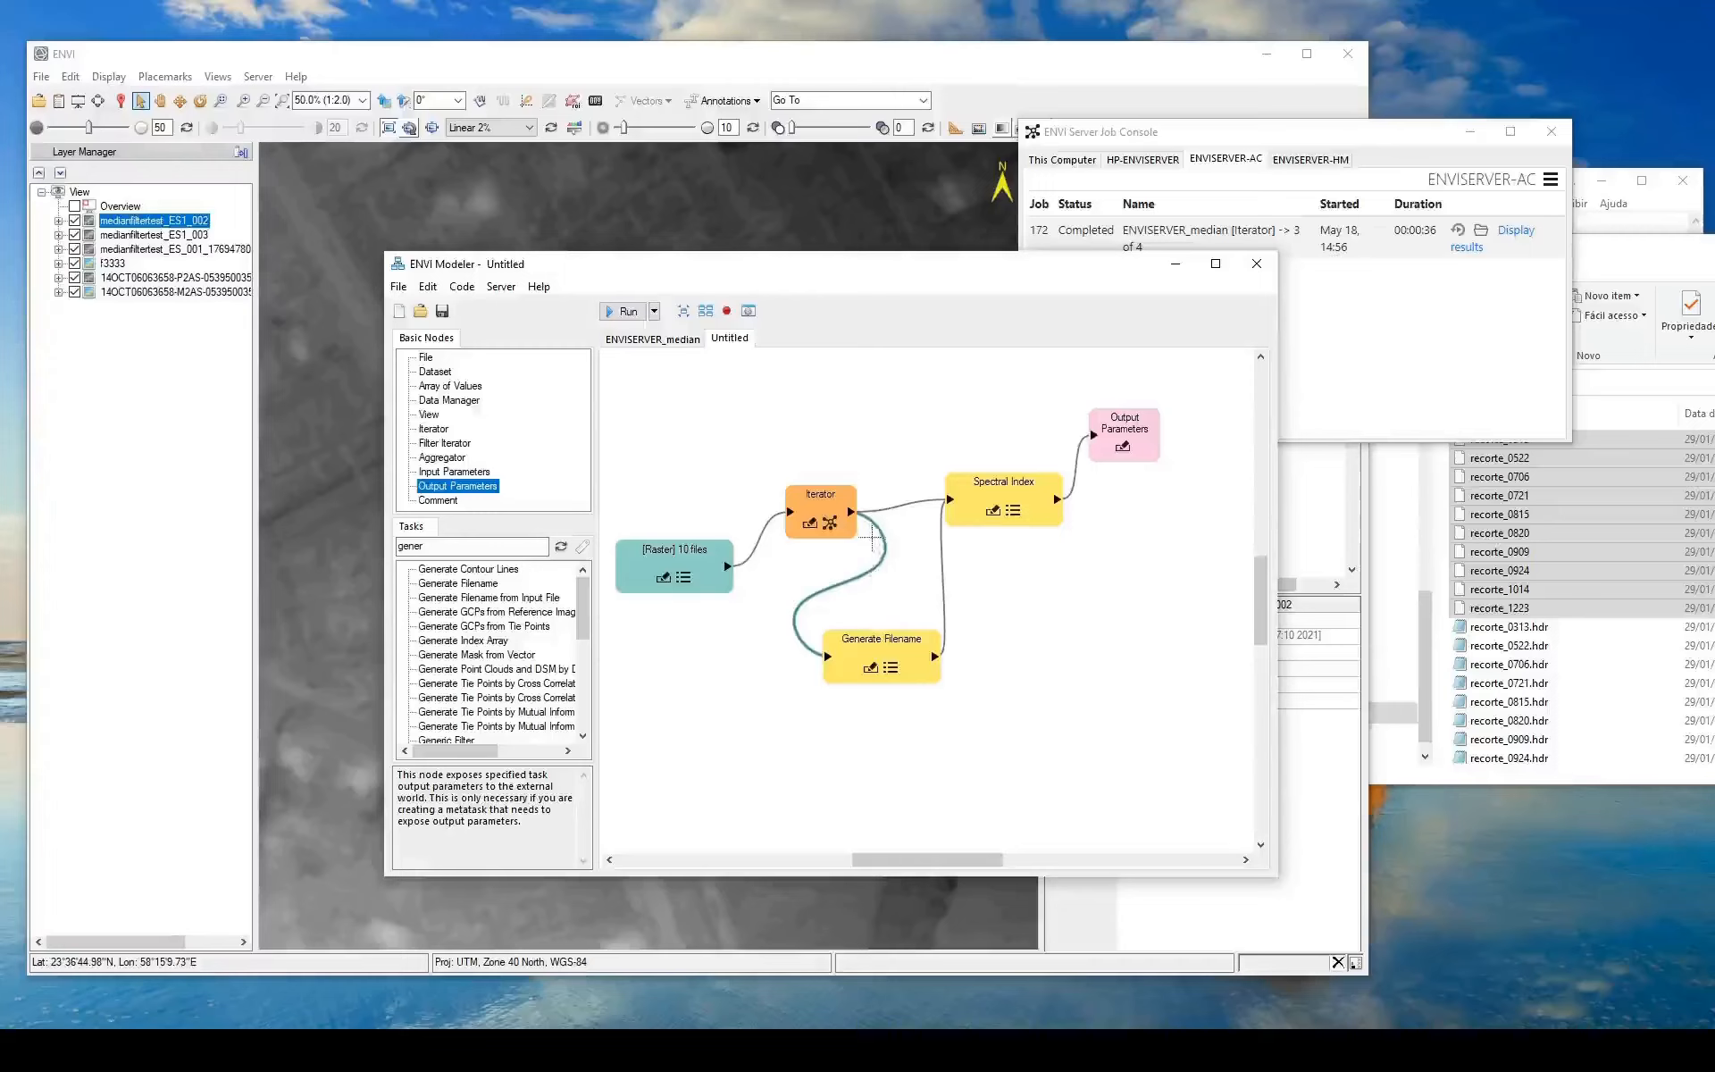
Assign This Computer, HP-ENVISERVER, ENVISERVER-AC and ENVISERVER-HM to the Iterator as ENVI Servers and validate their URLs
left_click(830, 524)
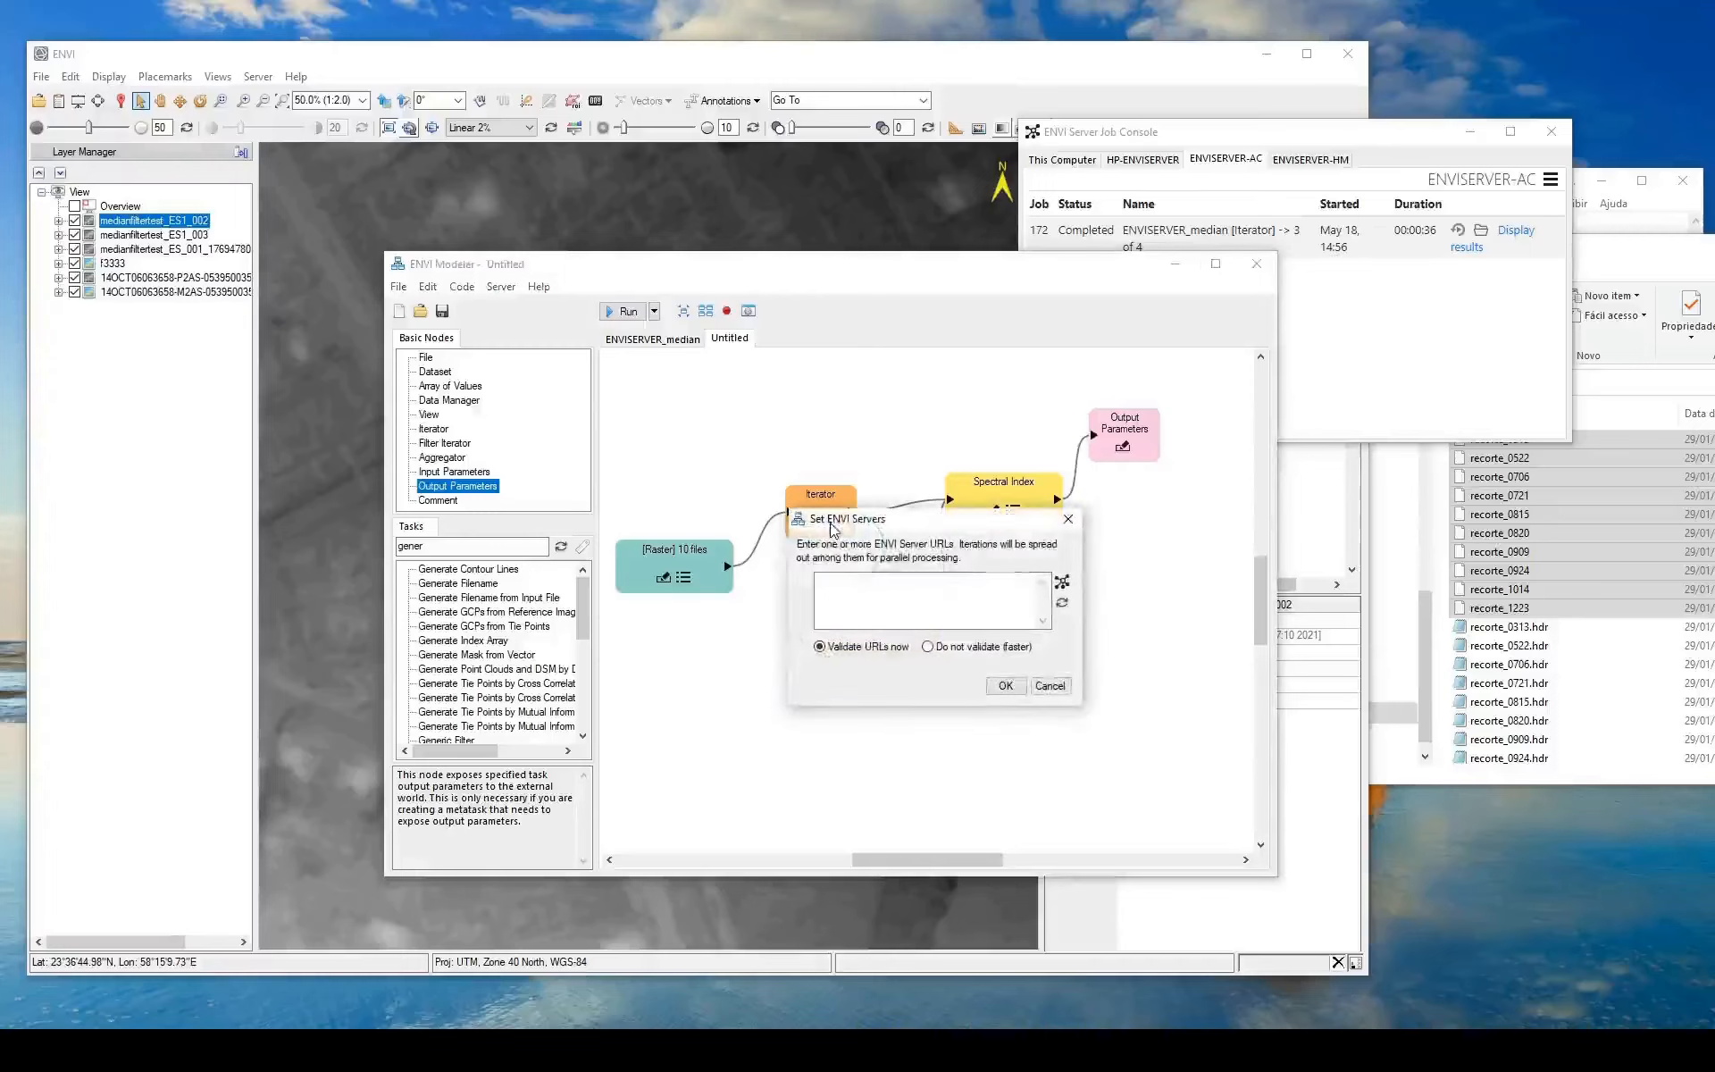
left_click(1061, 582)
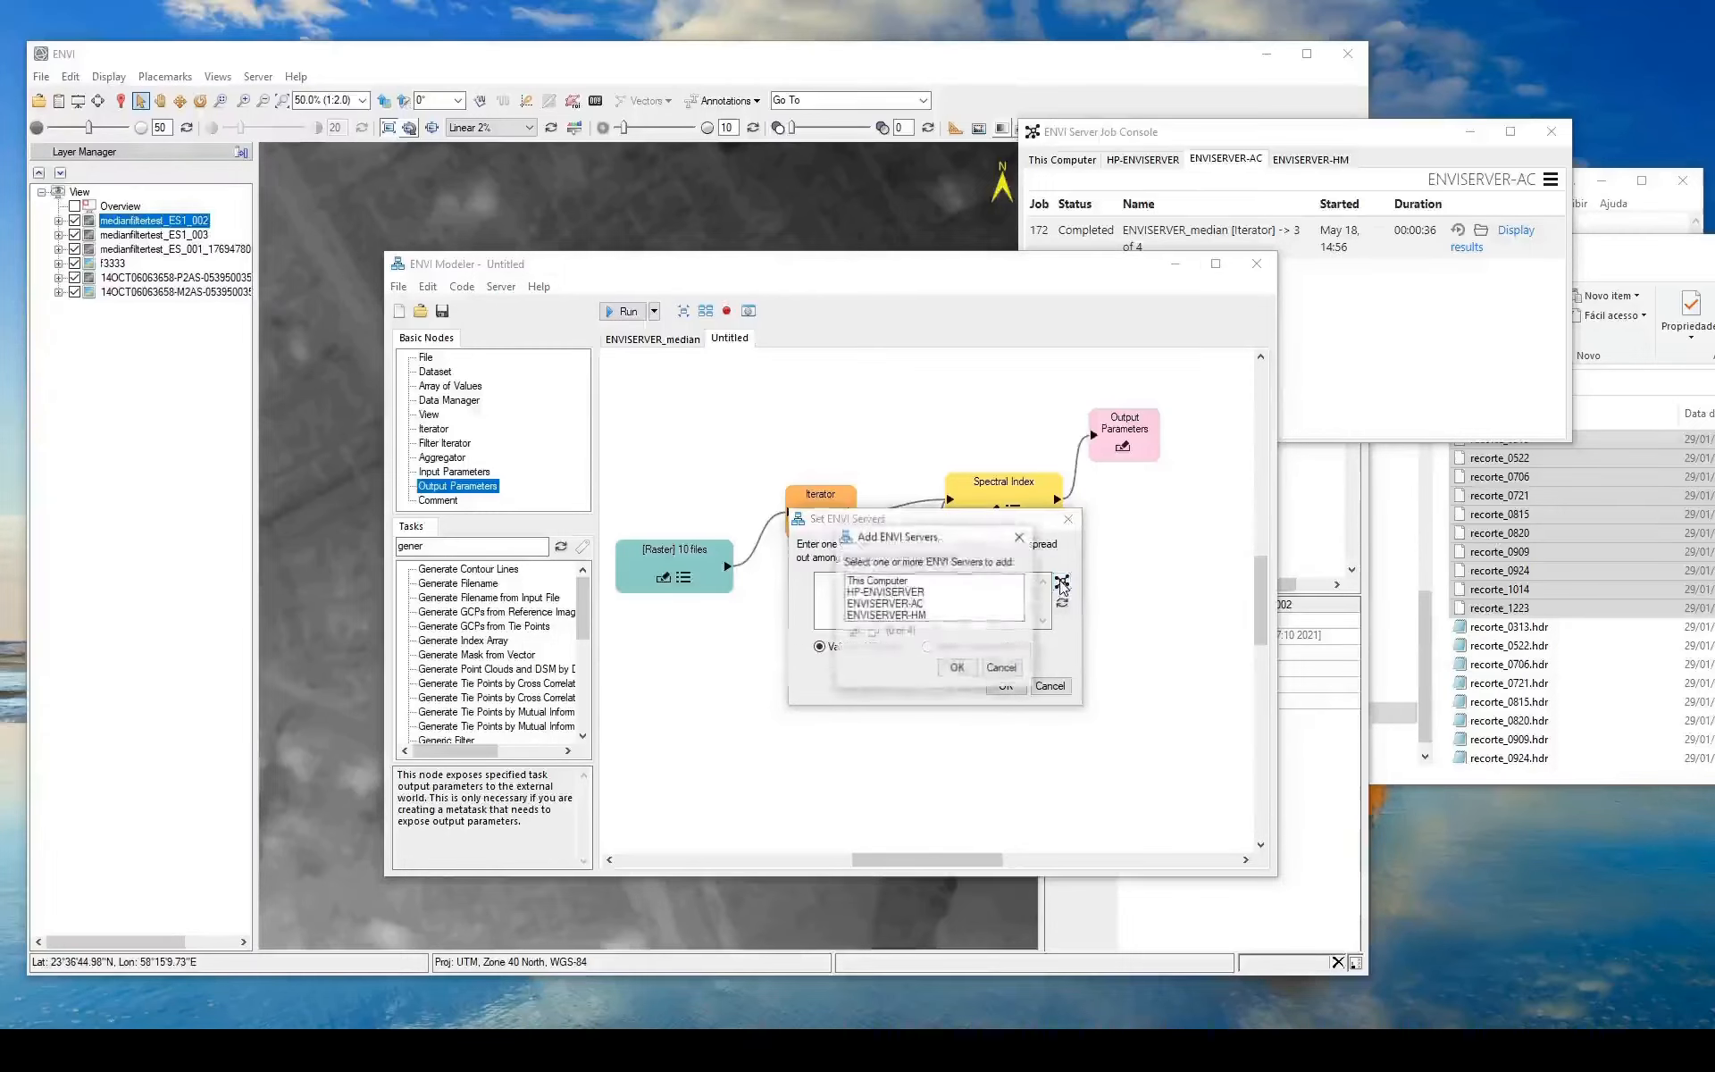
left_click(880, 582)
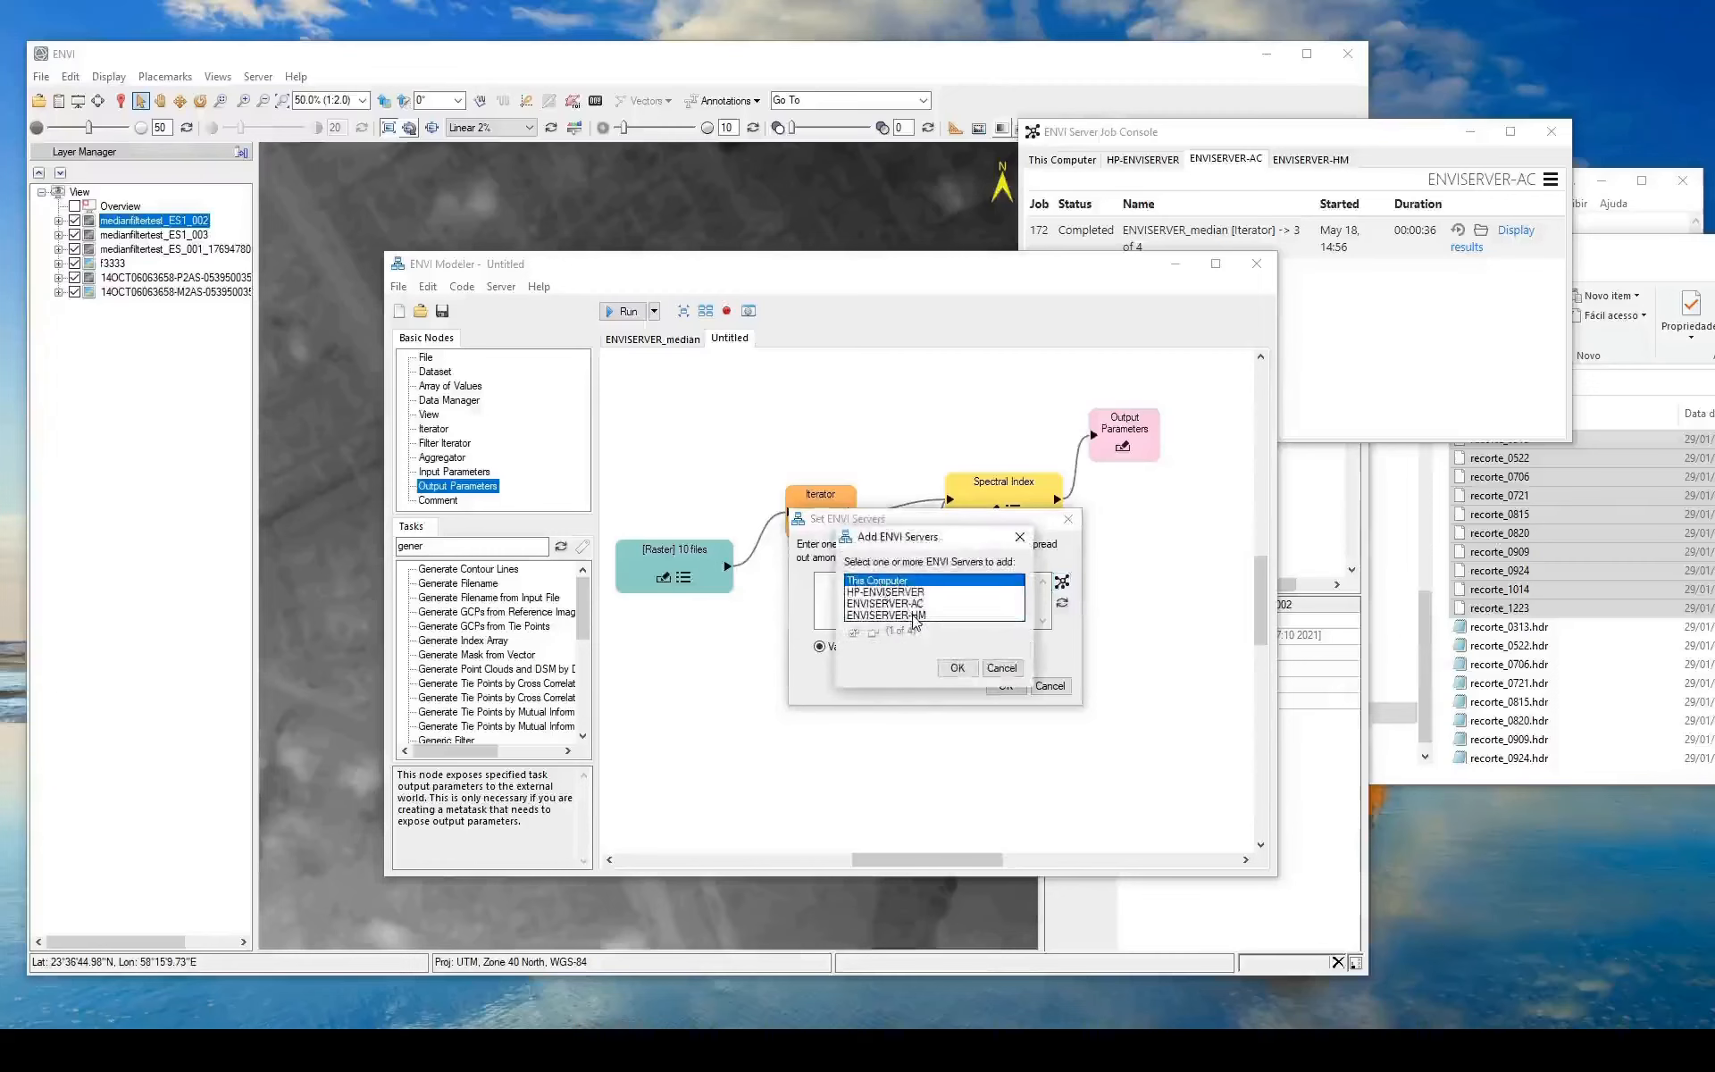
left_click(915, 615, "shift")
left_click(956, 667)
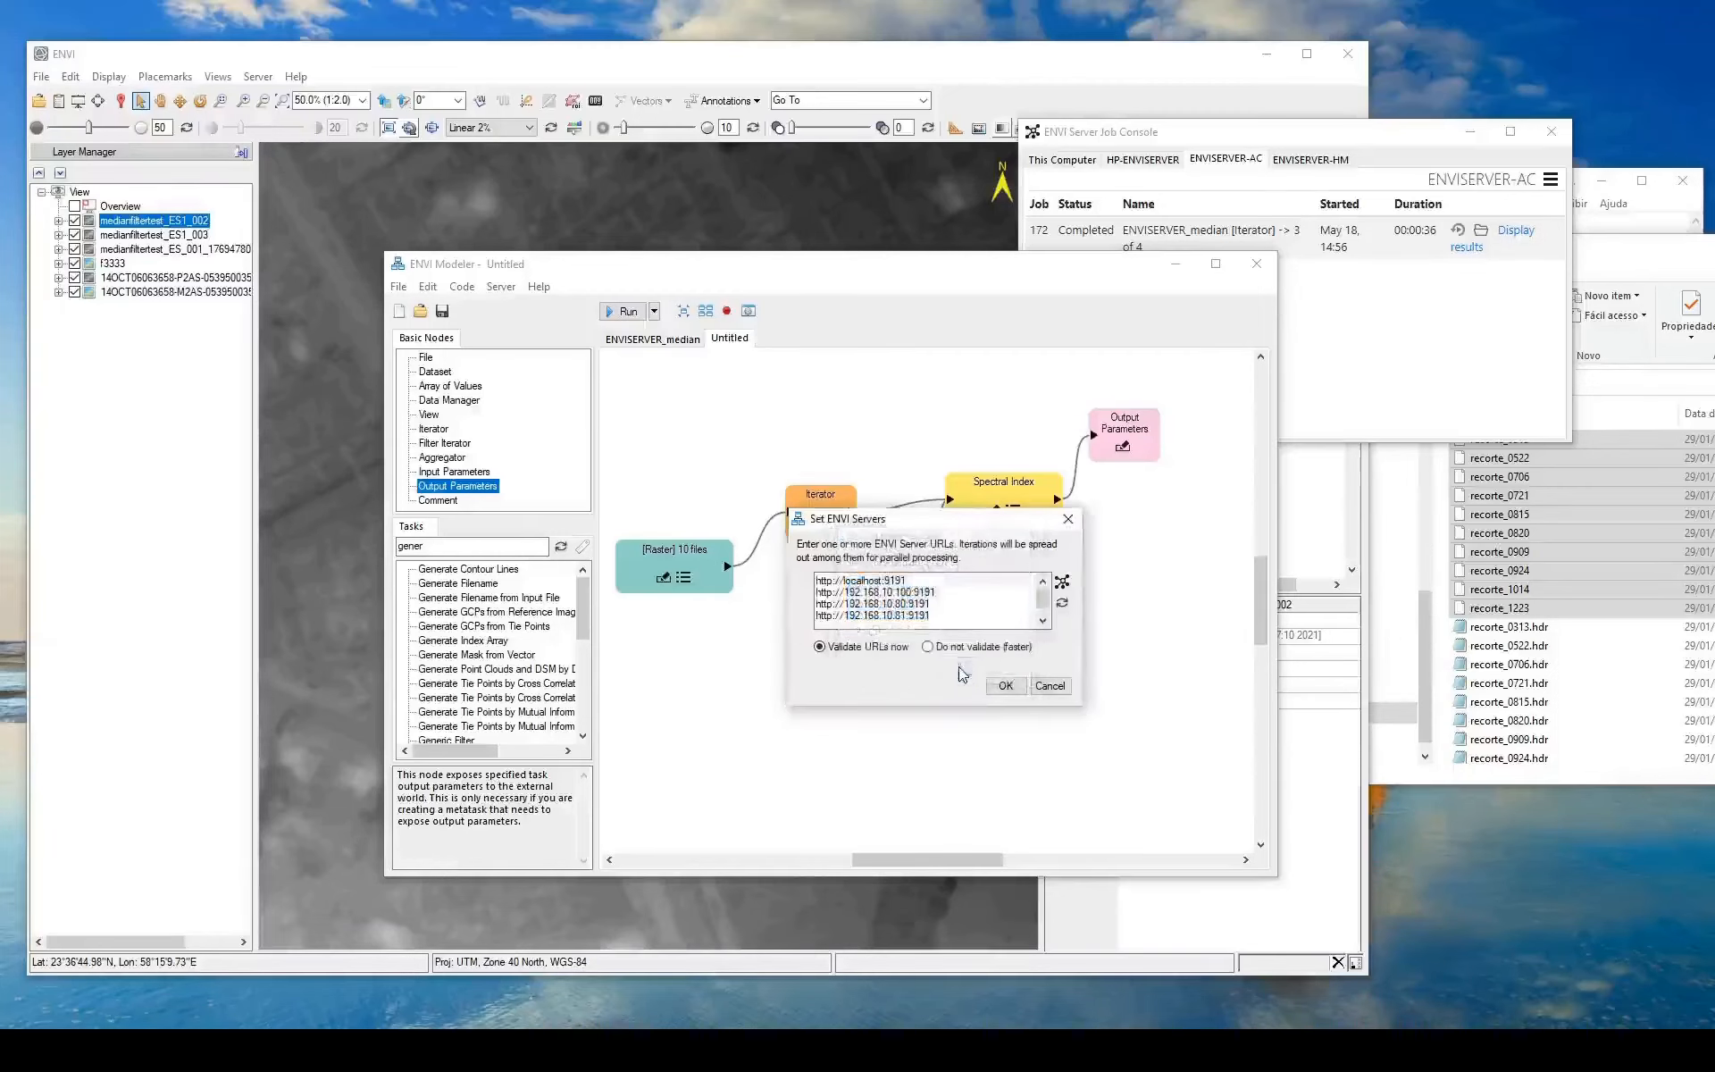
left_click(1004, 685)
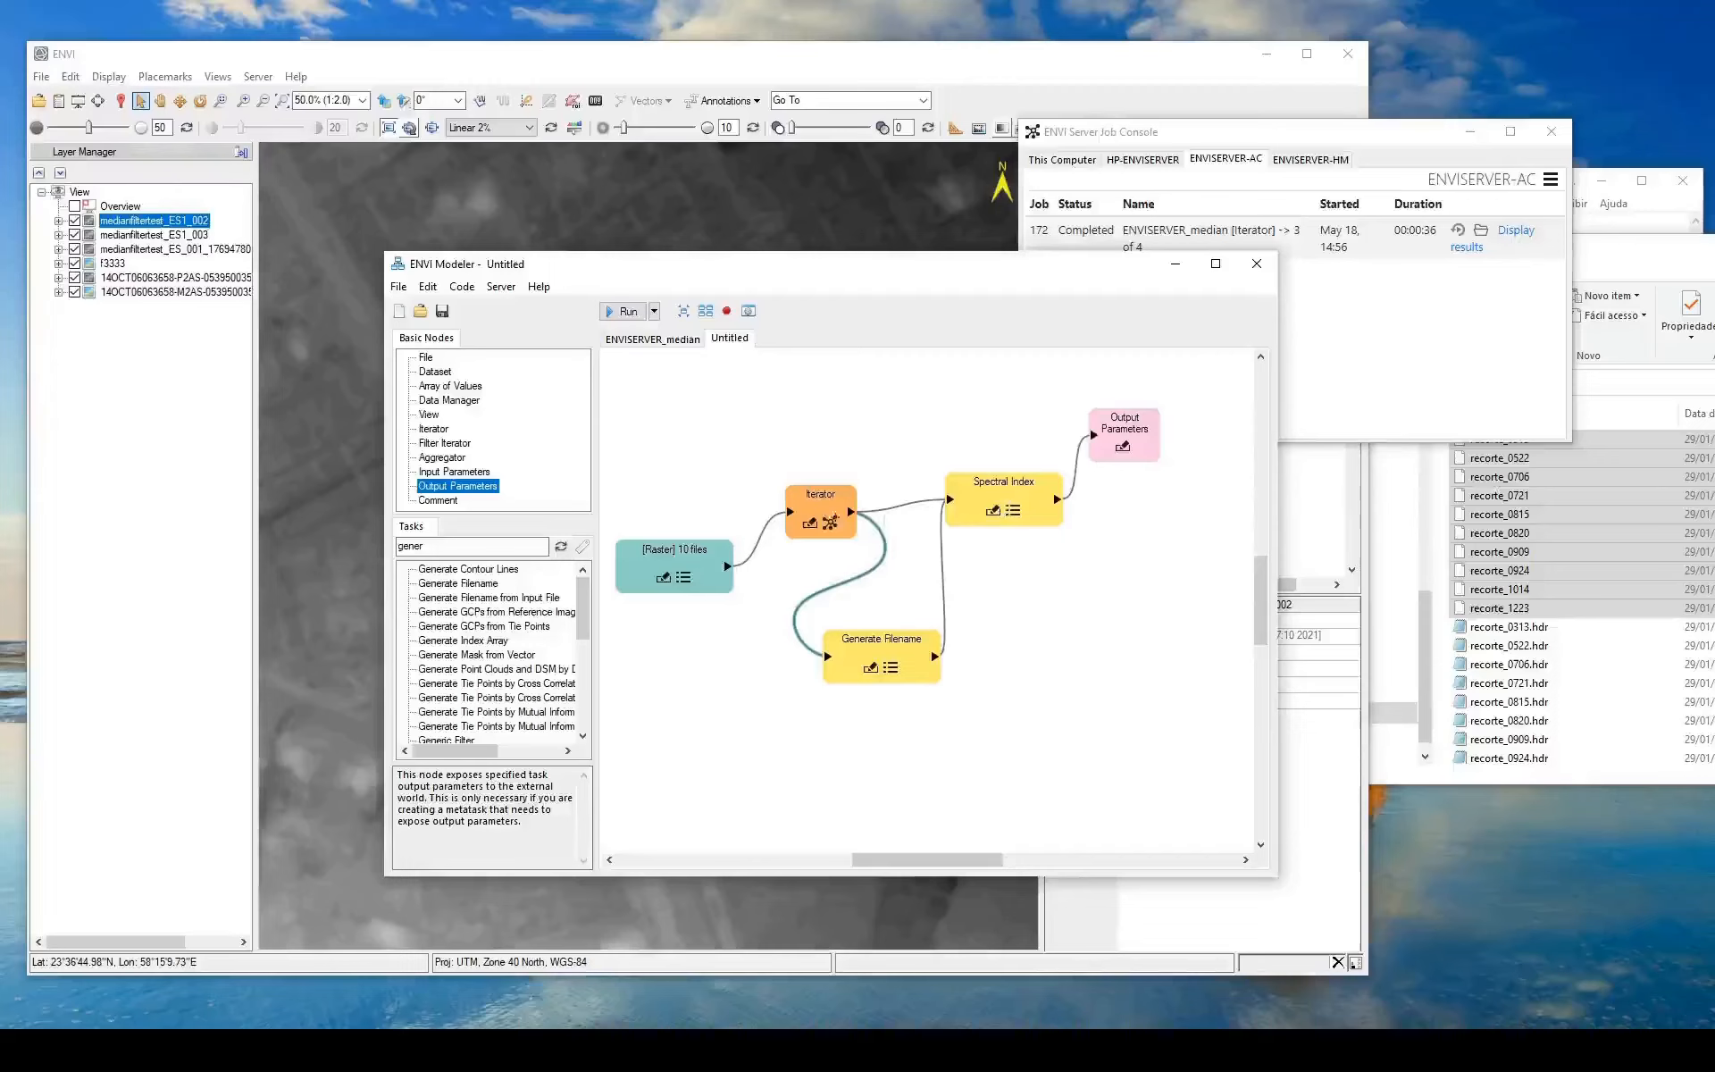
left_click(830, 524)
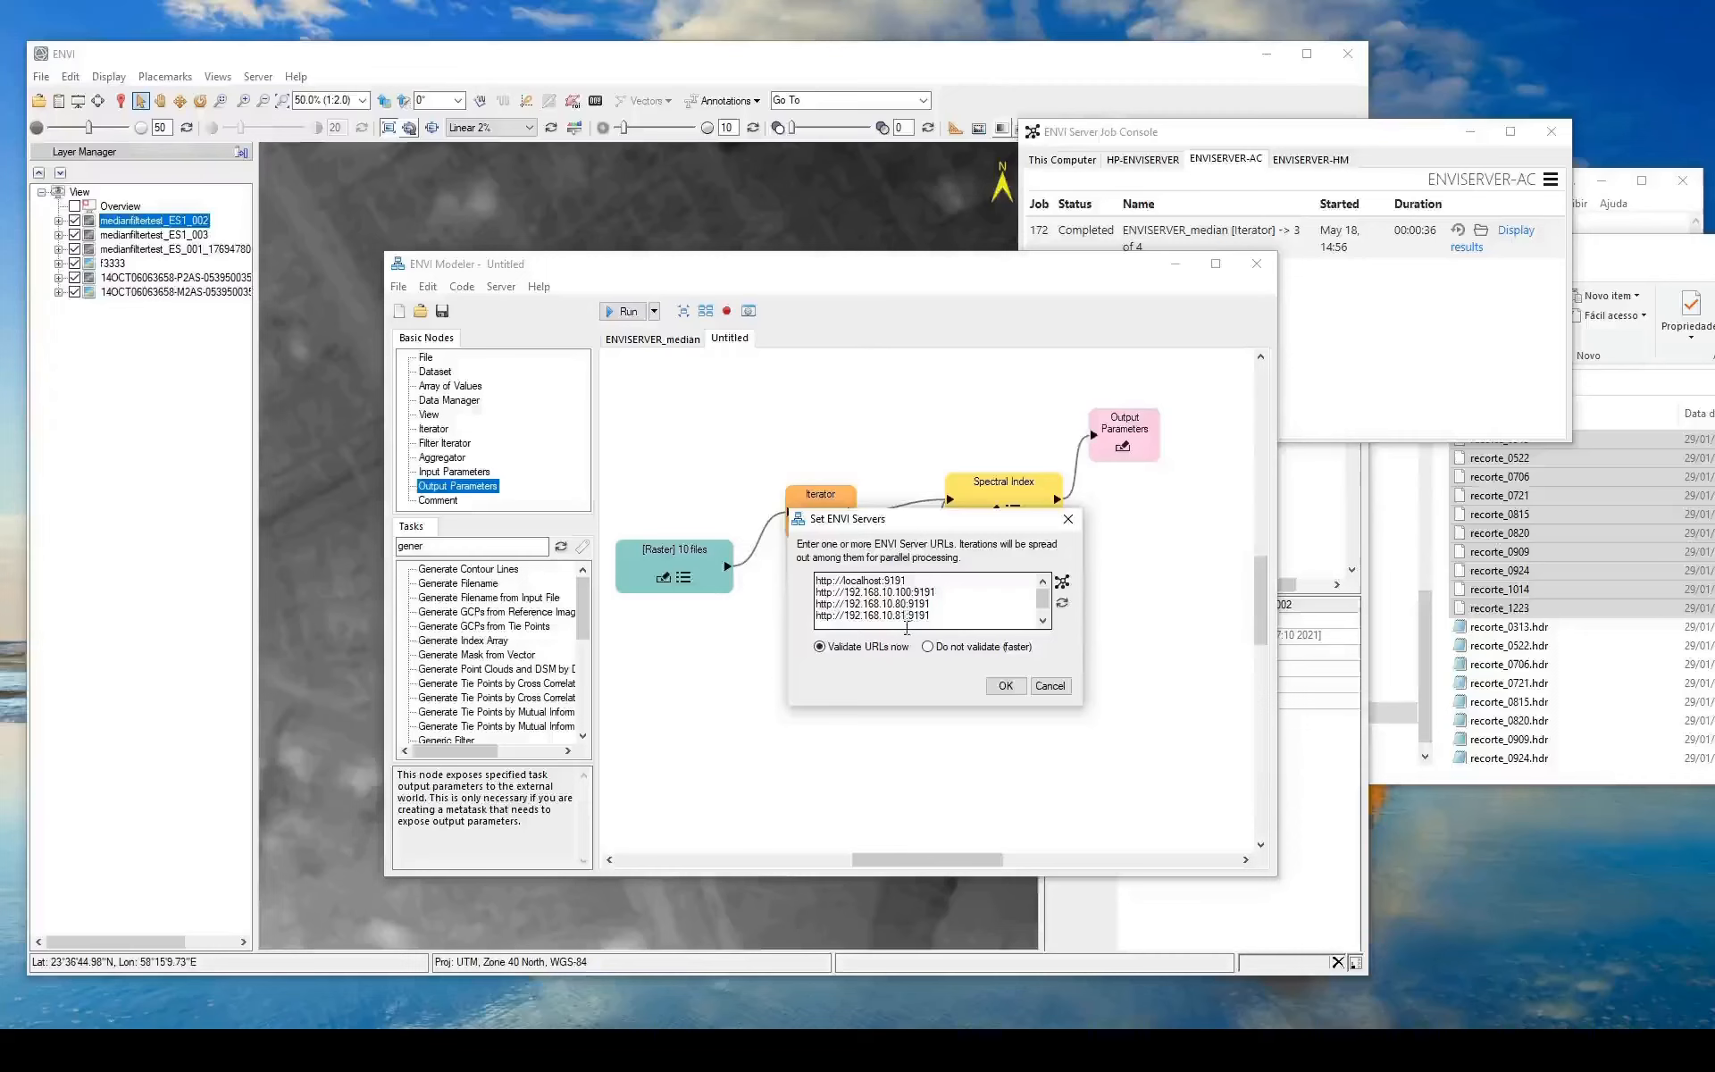
left_click(1005, 686)
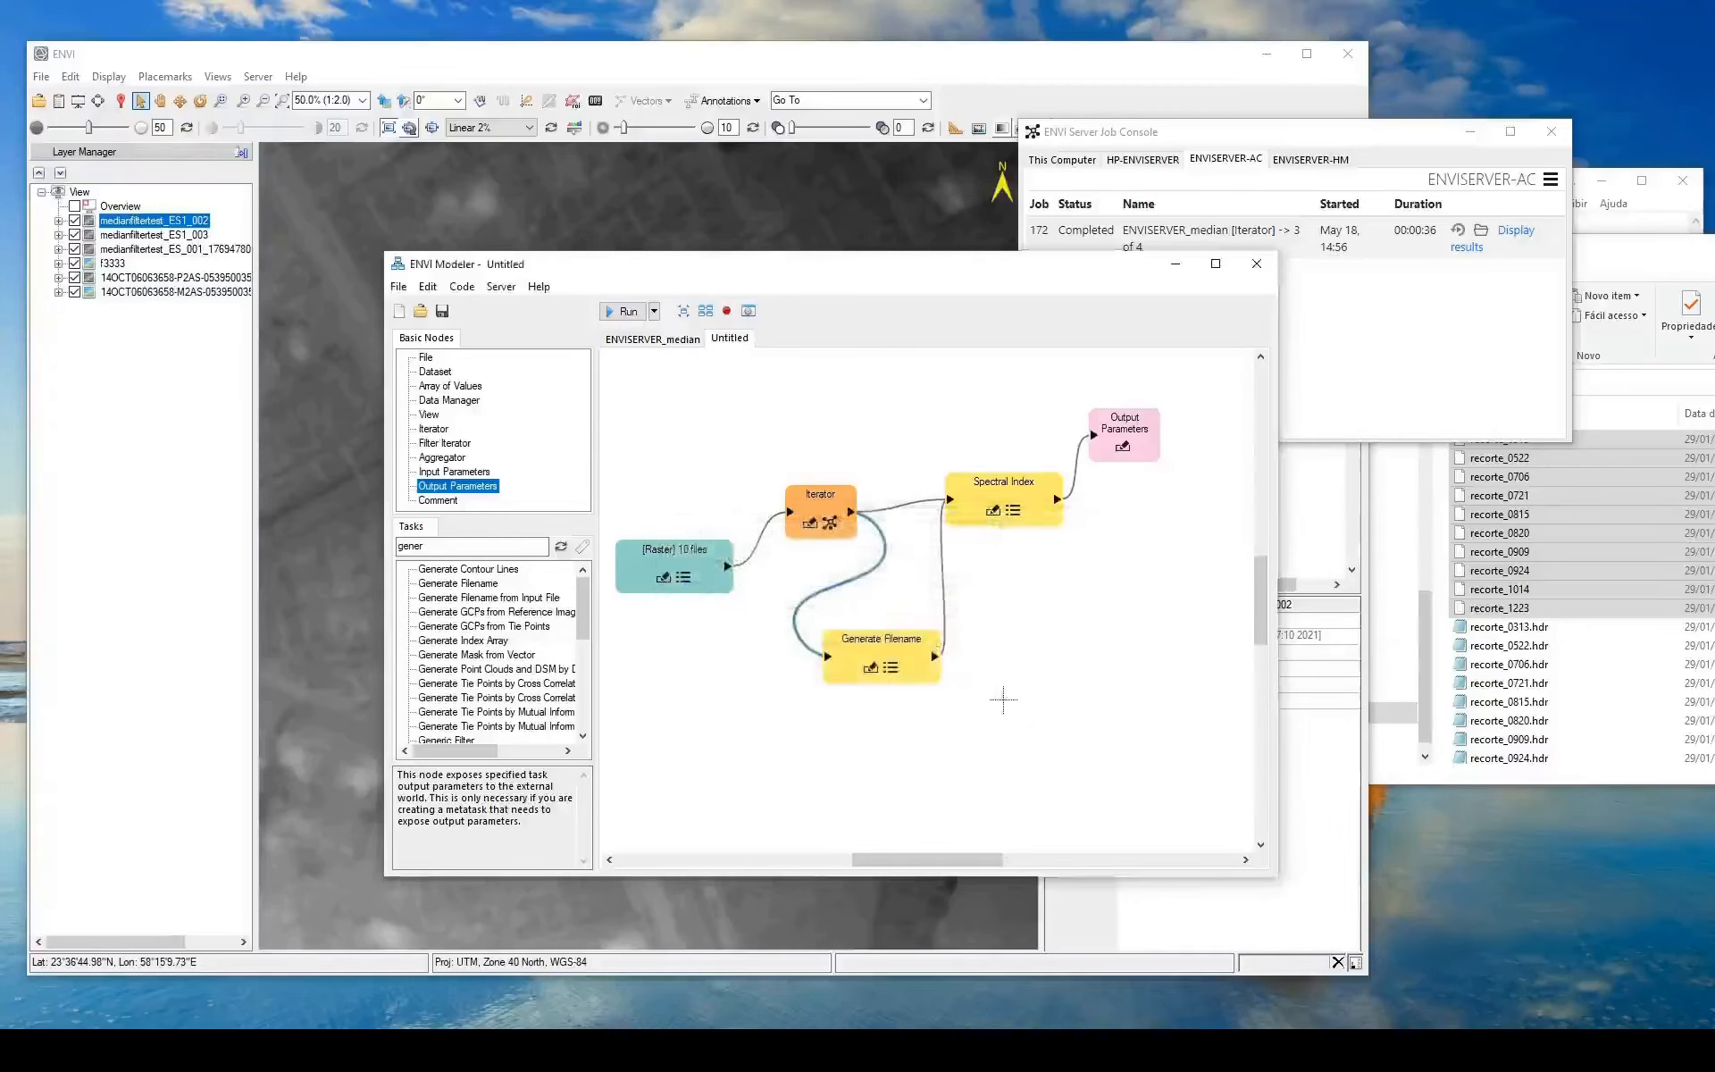
Set the Spectral Index task's Index parameter to NDVI
left_click_drag(934, 273, 911, 338)
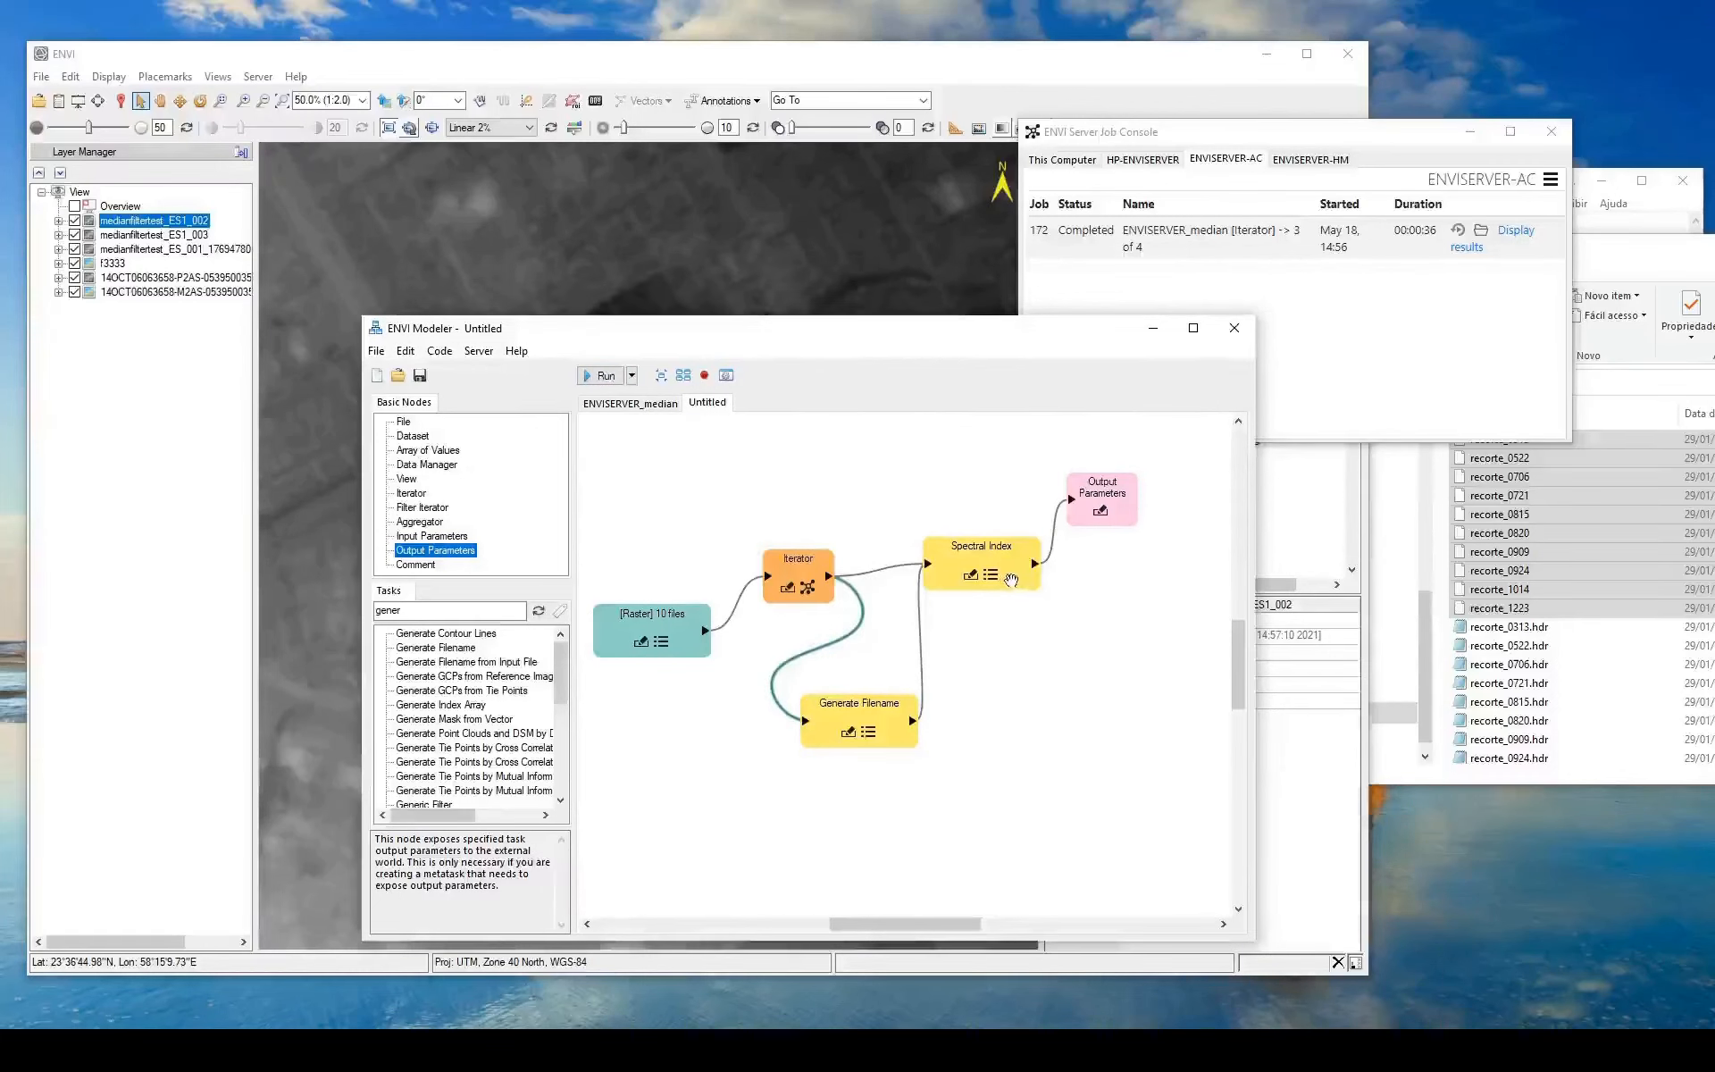
left_click(989, 574)
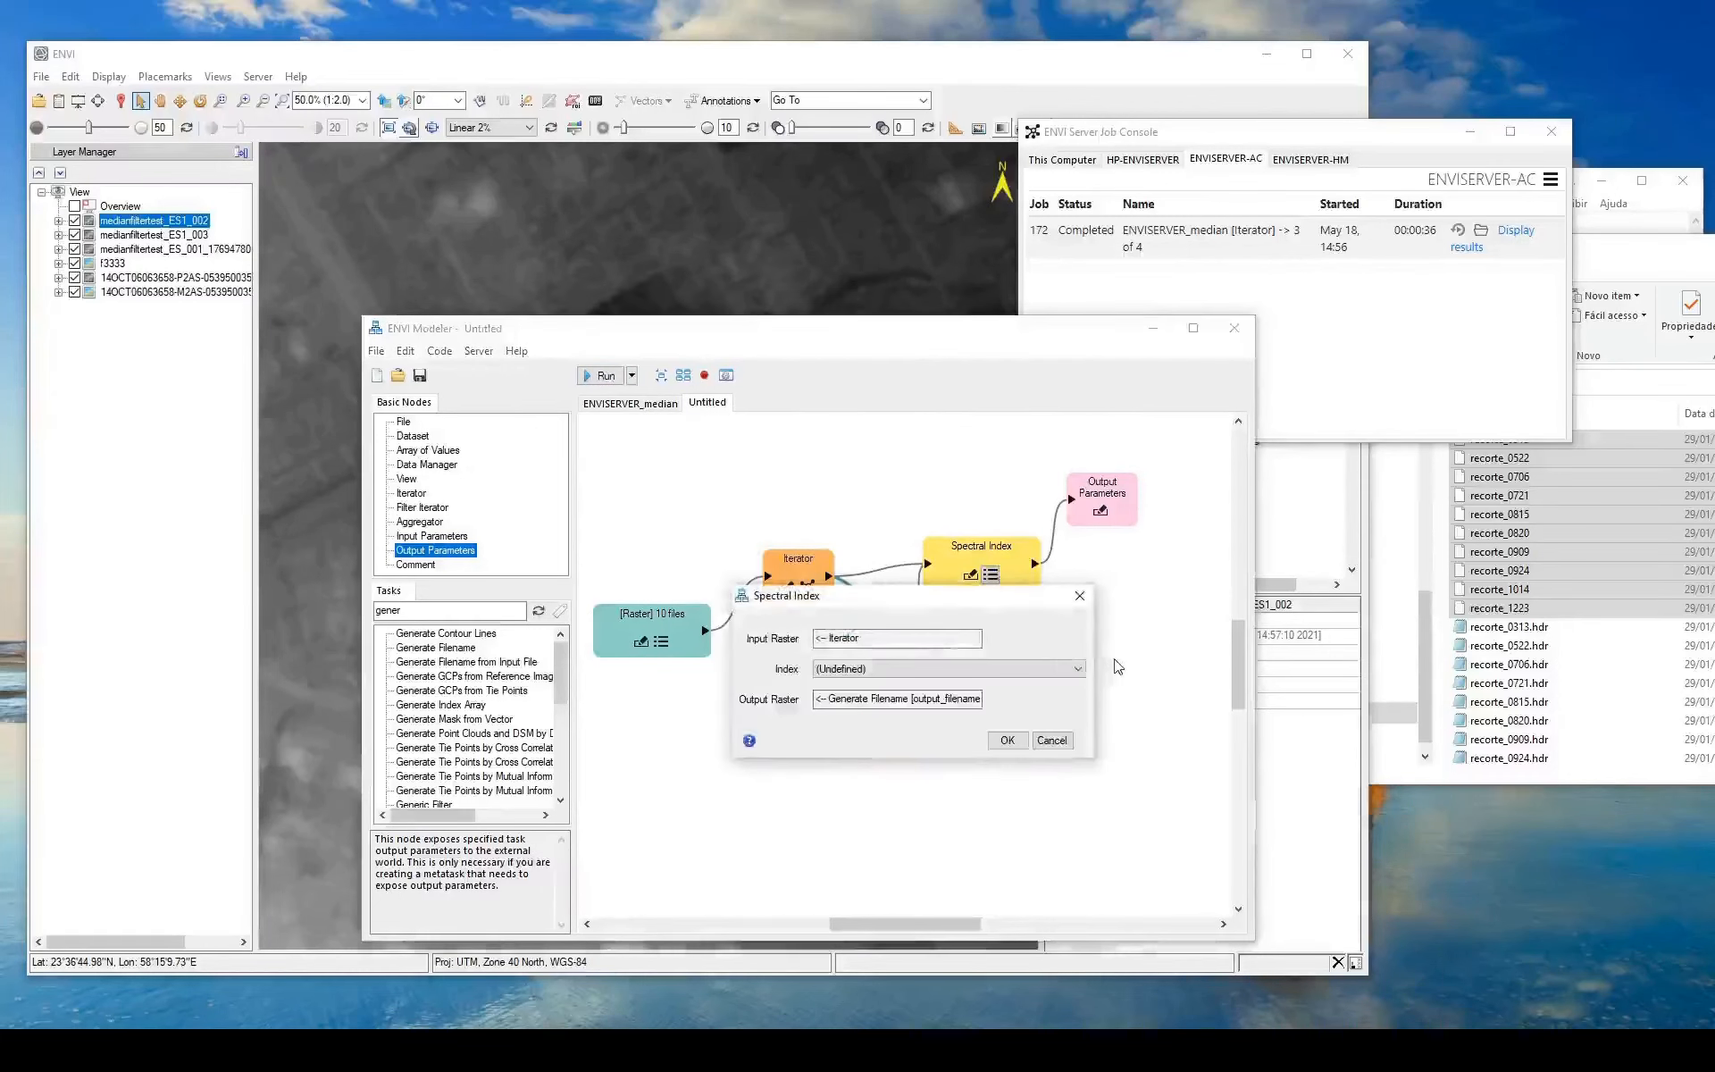
left_click(1078, 668)
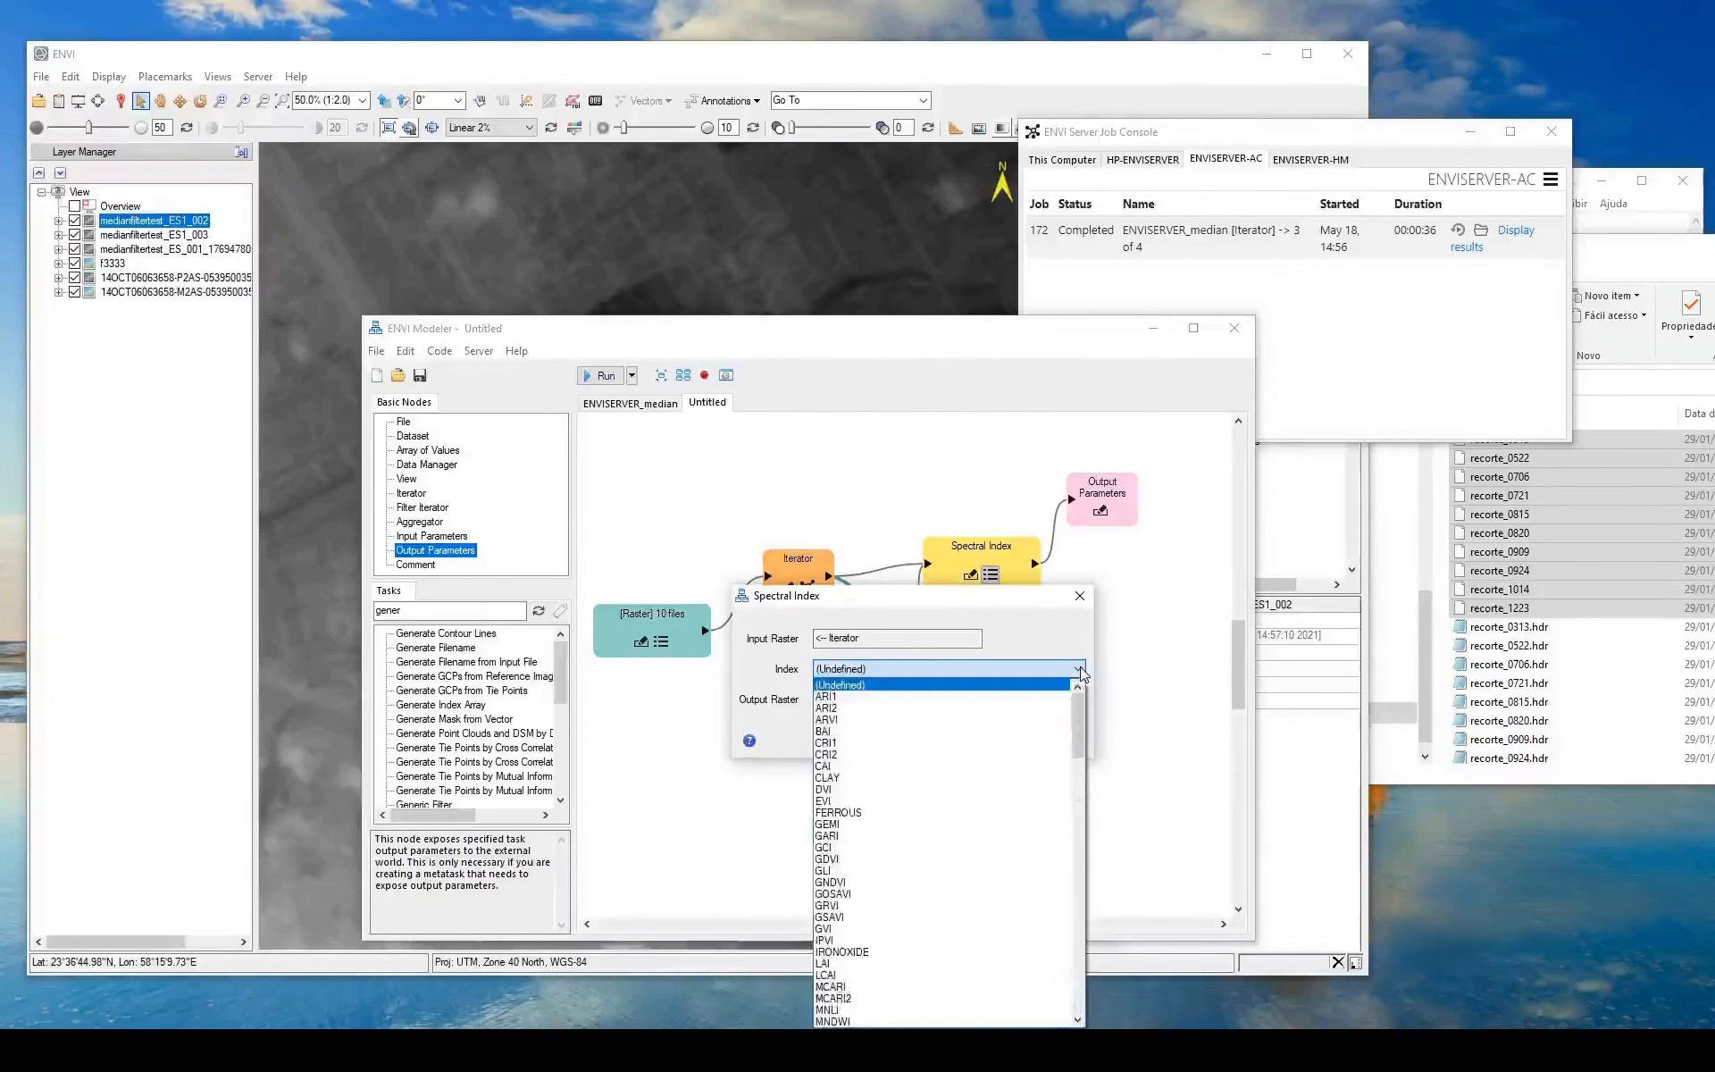
left_click_drag(1079, 719, 1079, 773)
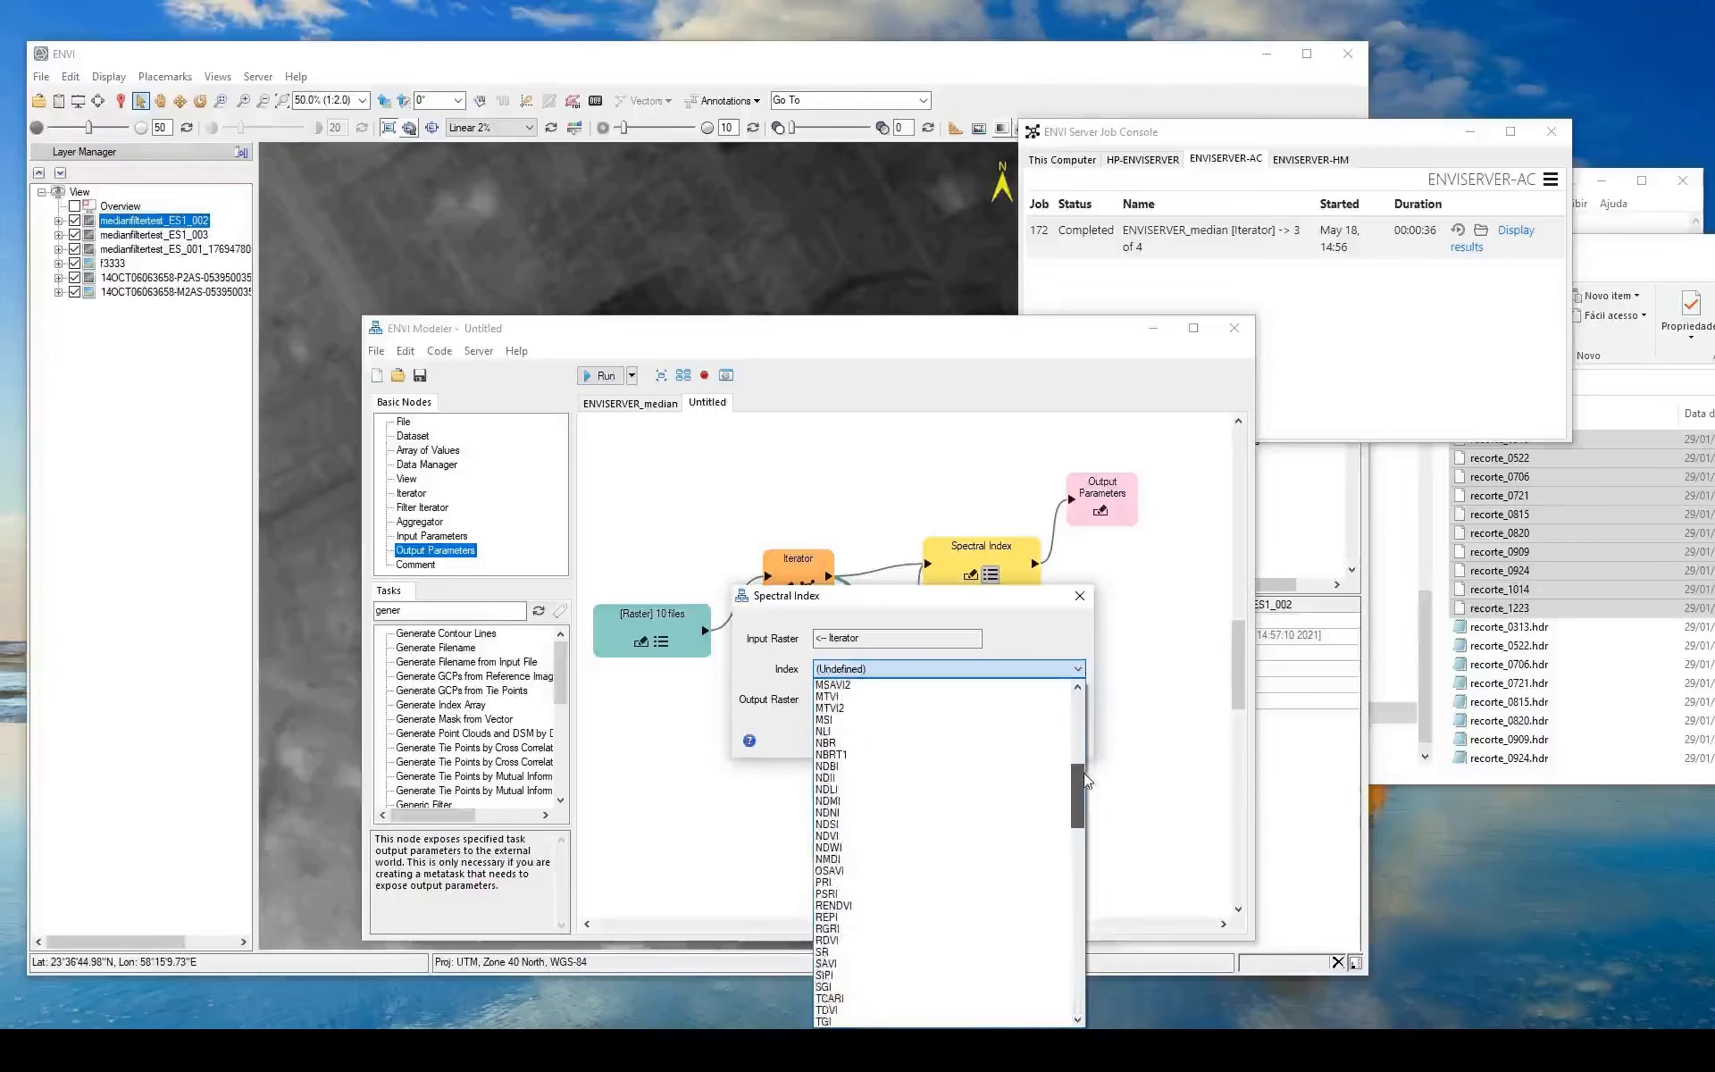
left_click(902, 838)
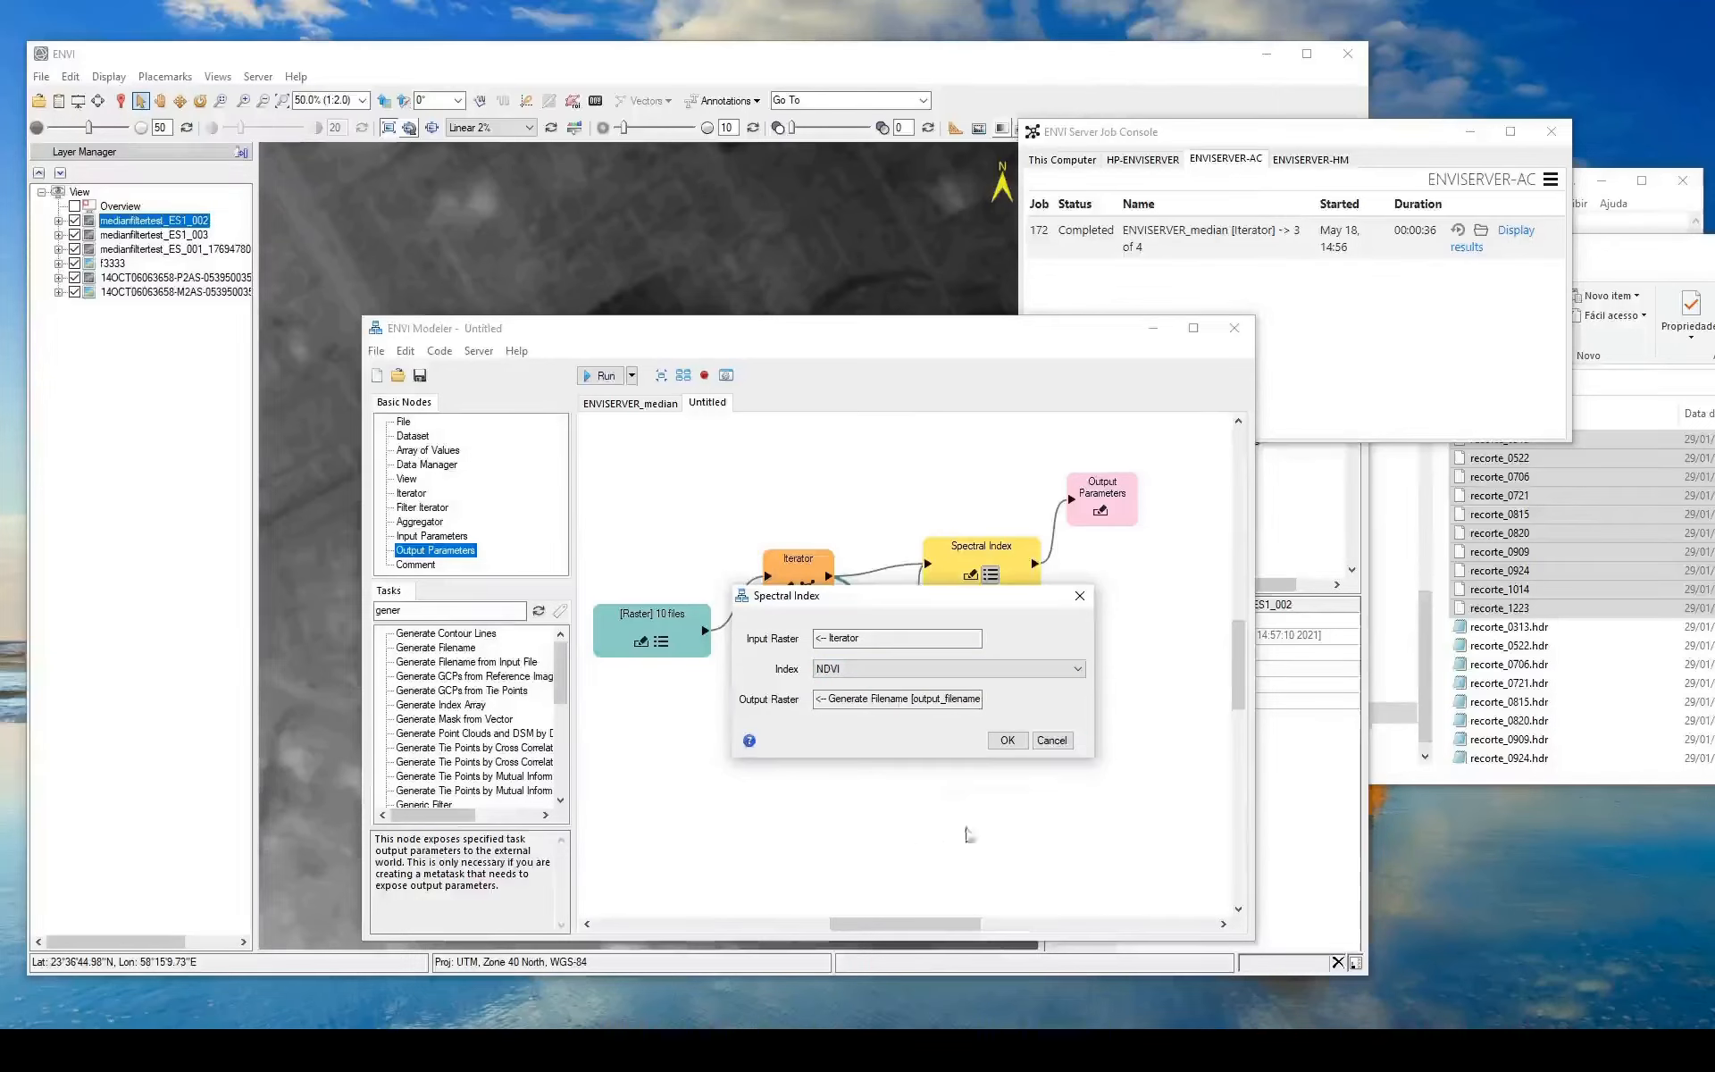
left_click(1006, 740)
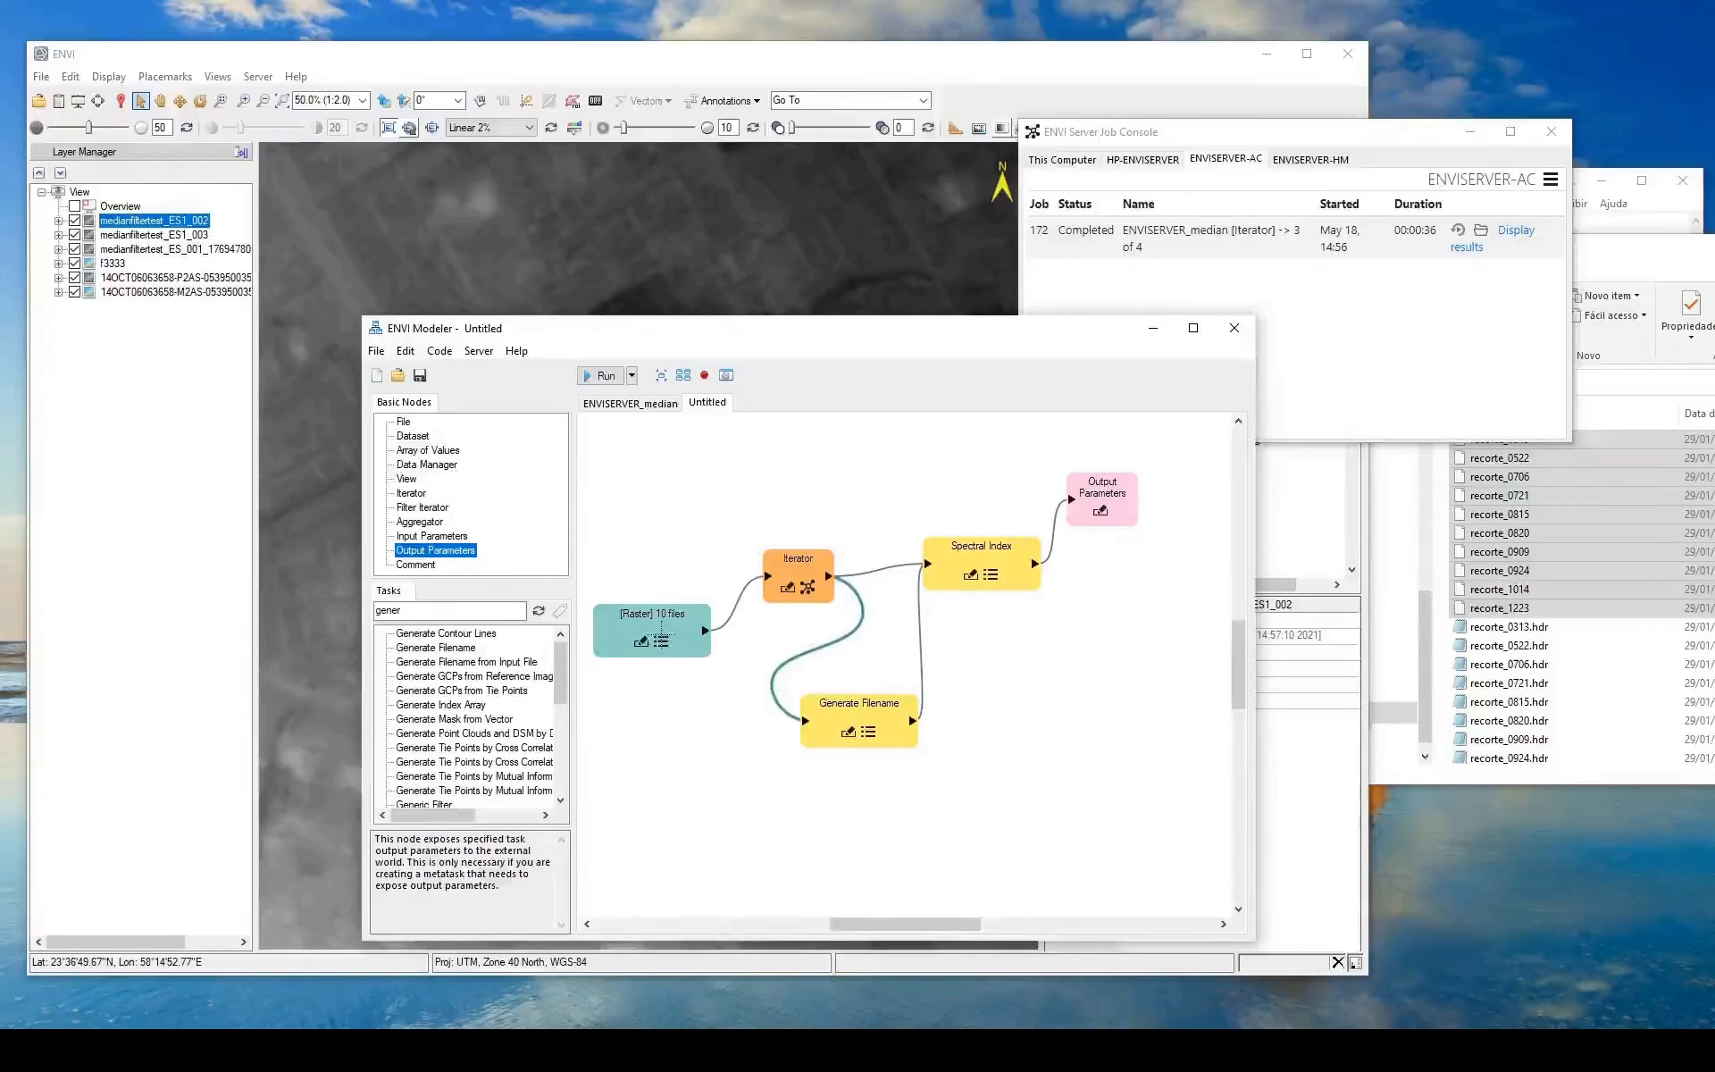
Examine the jobs listed per server in the ENVI Server Job Console and review the Iterator's assigned server URLs
left_click(1163, 172)
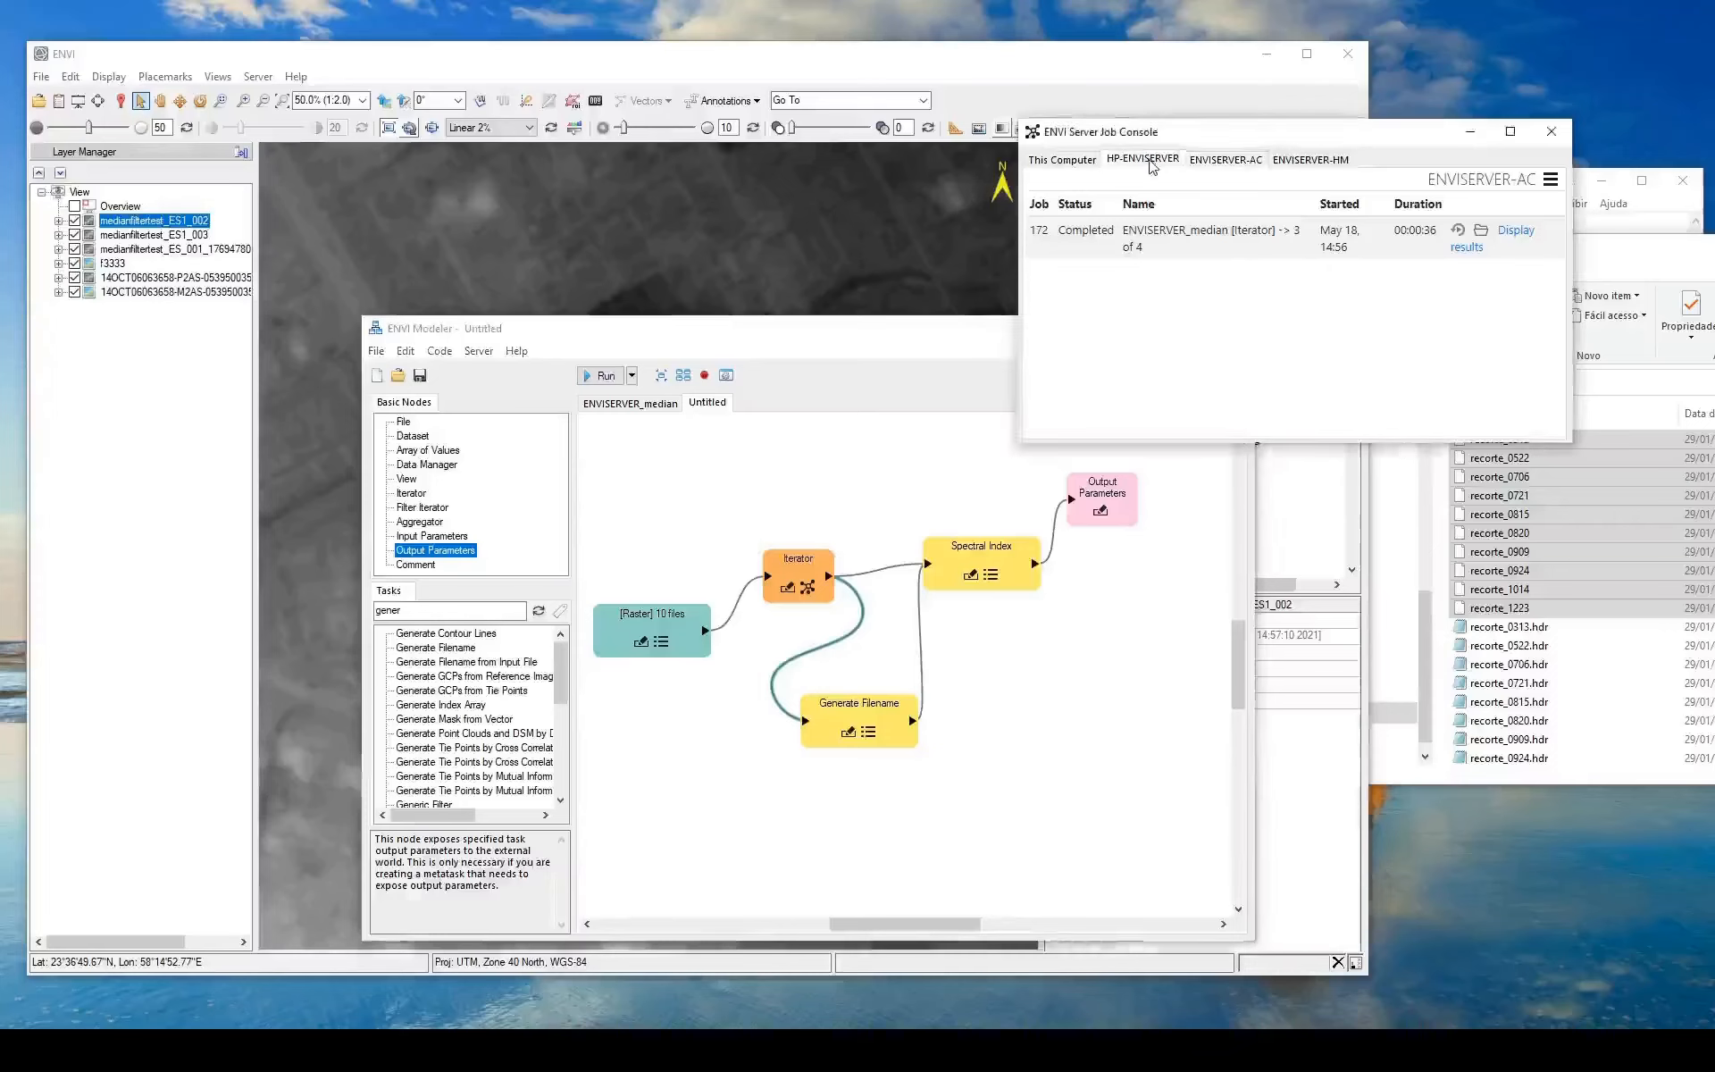
left_click(1062, 162)
left_click(1320, 159)
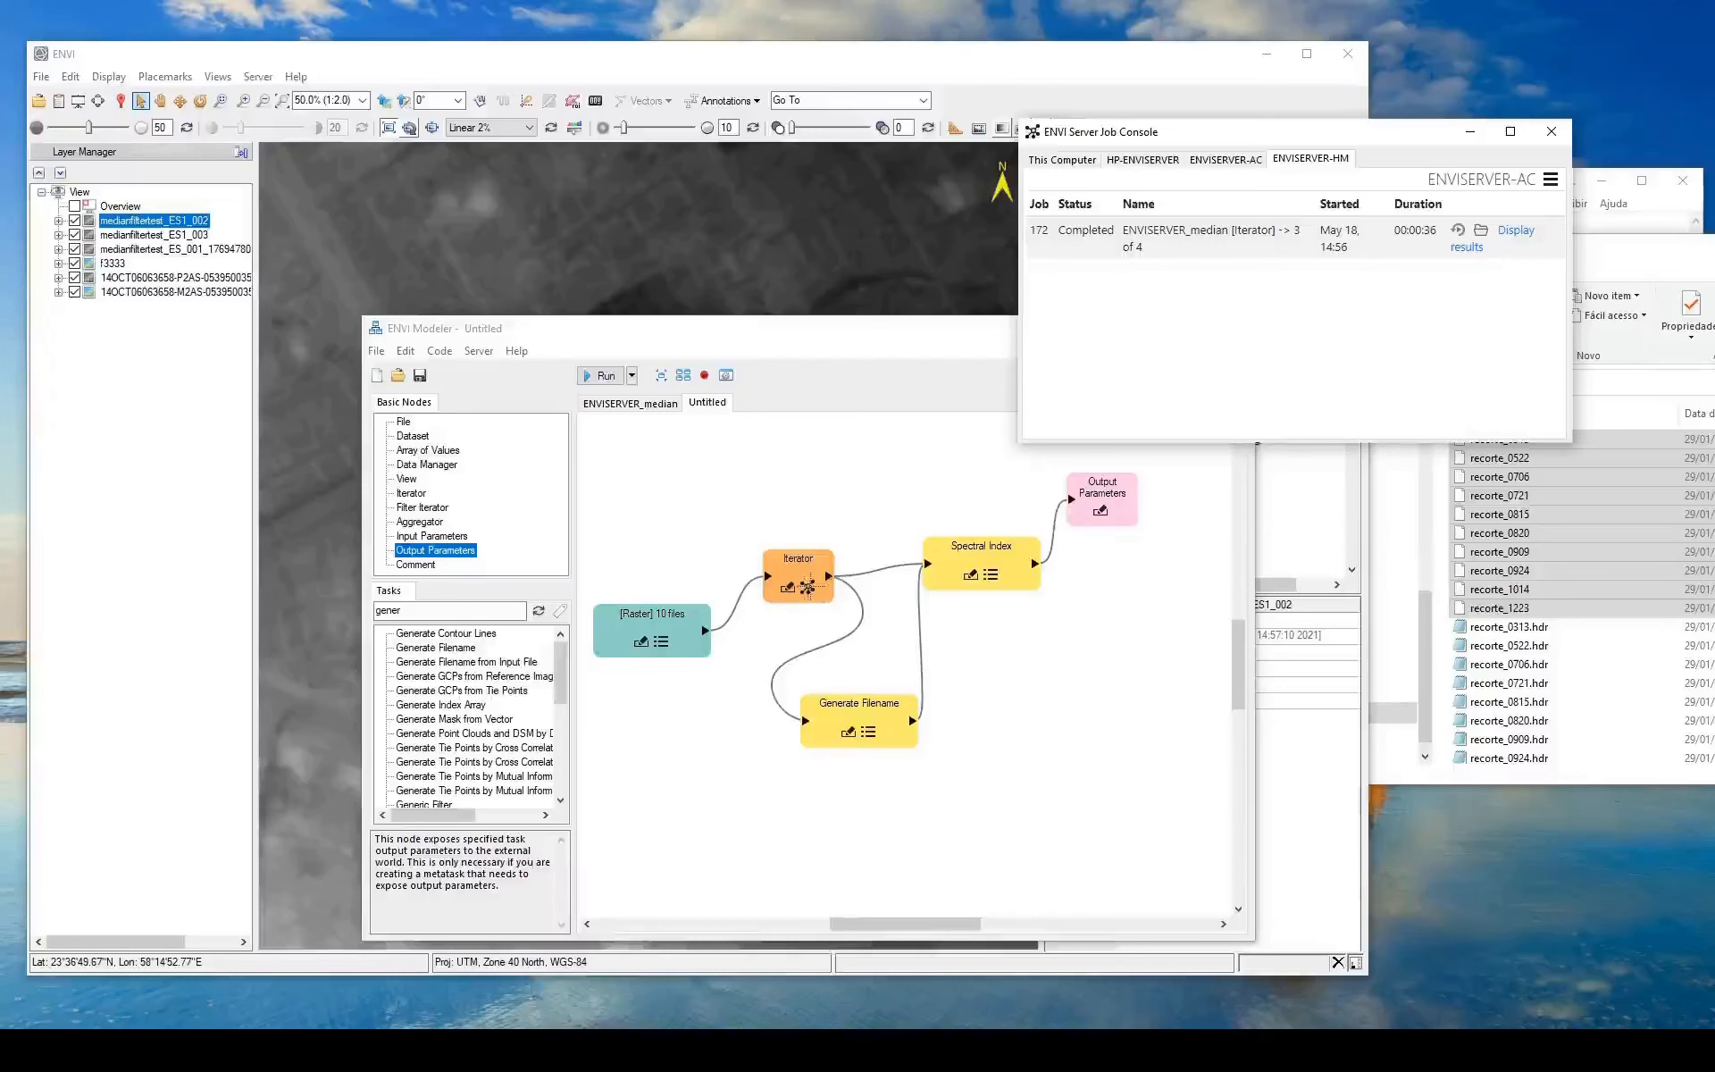
left_click(806, 586)
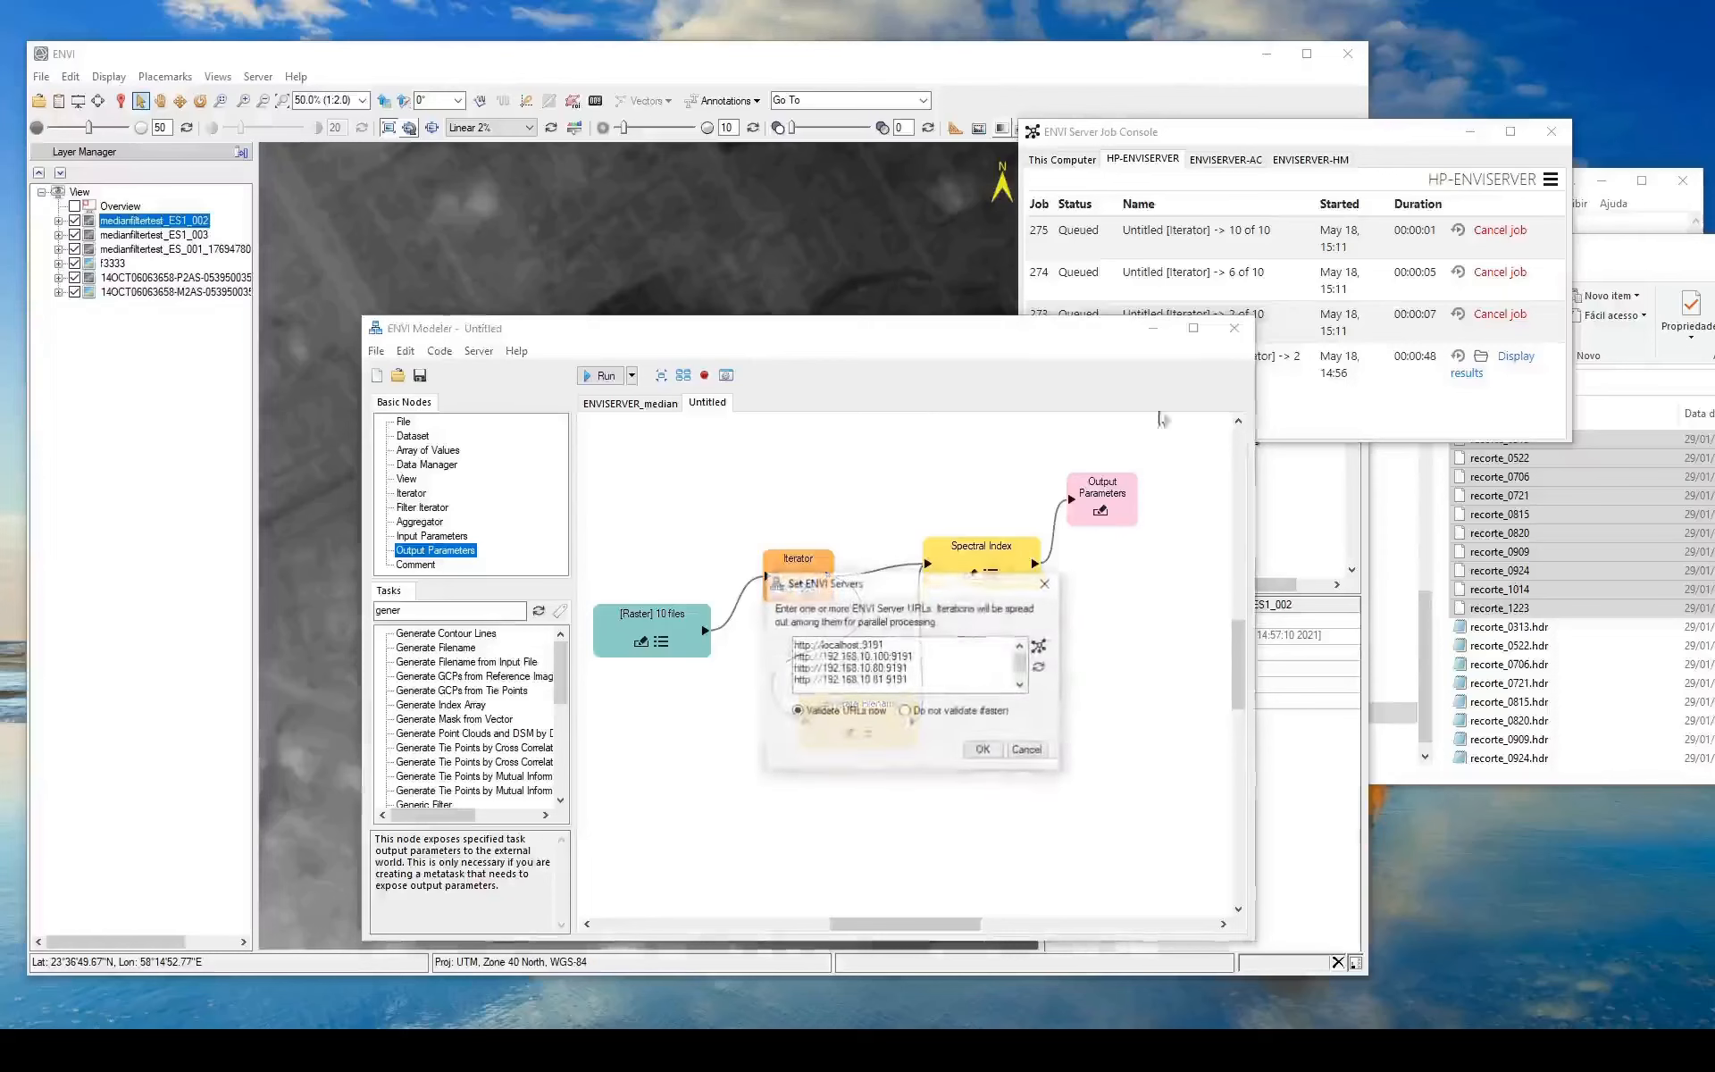
left_click(1026, 750)
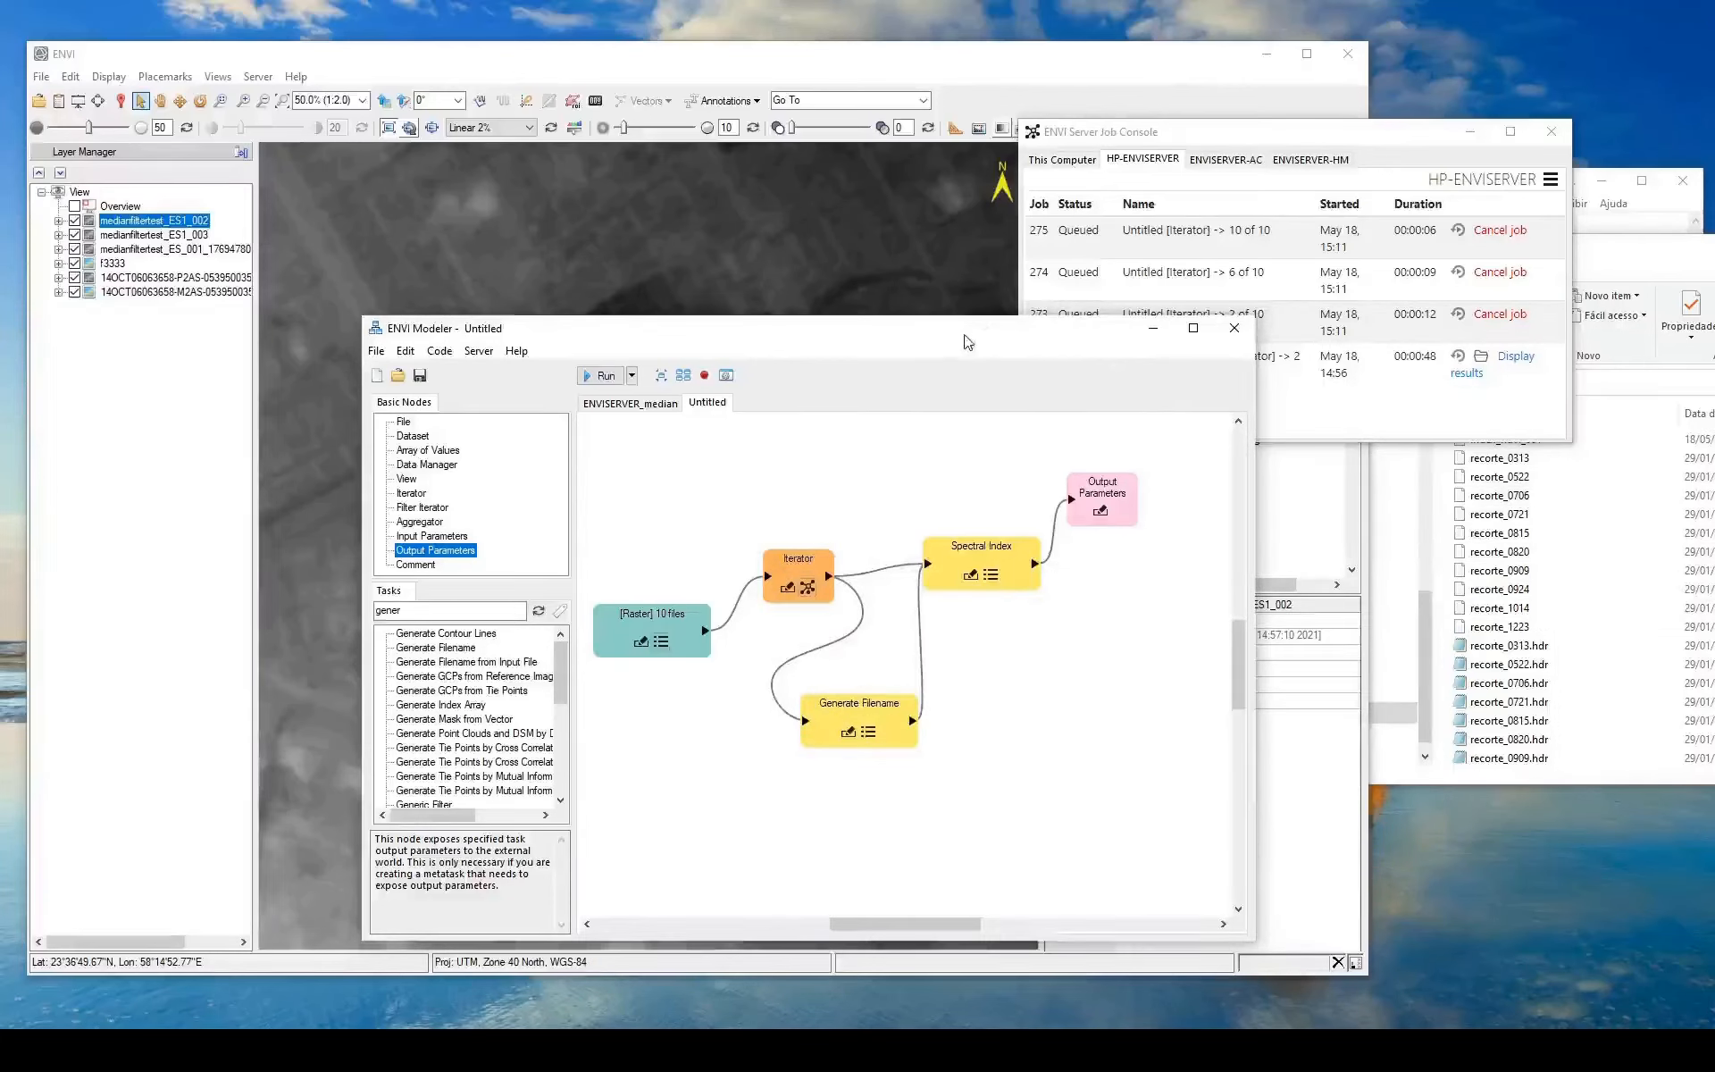
left_click_drag(964, 340, 843, 425)
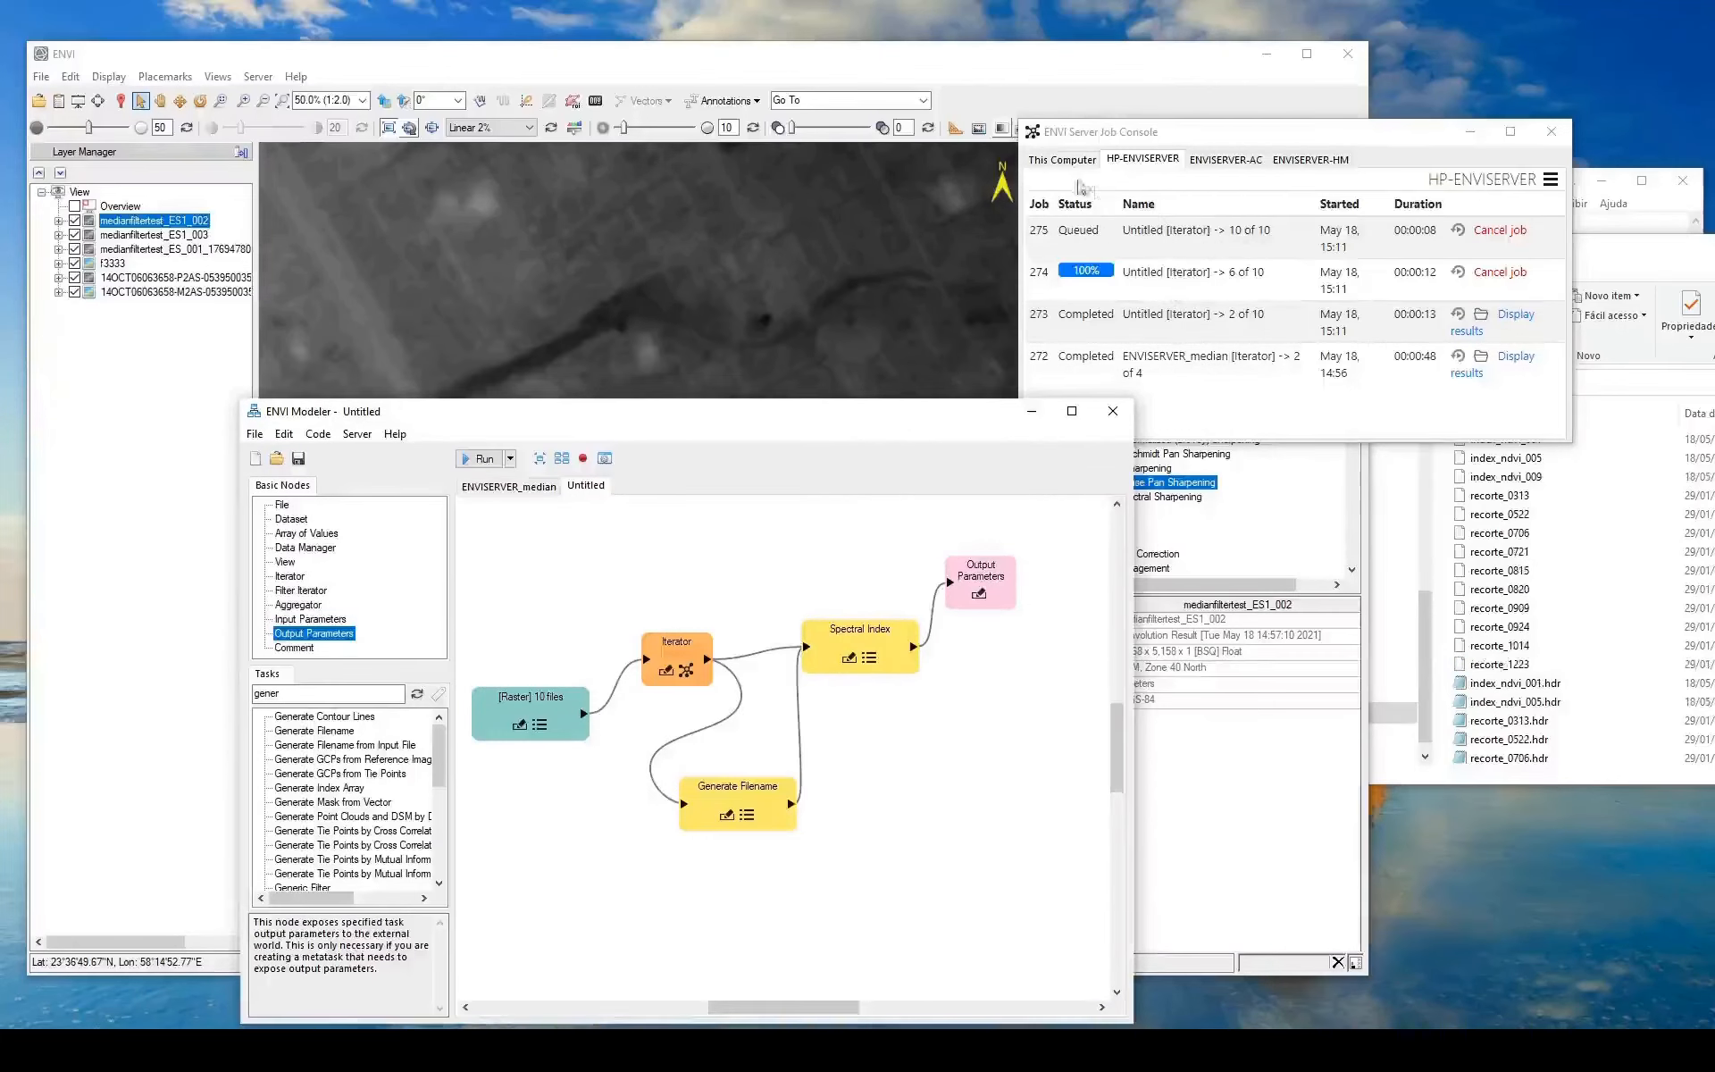
left_click(1062, 162)
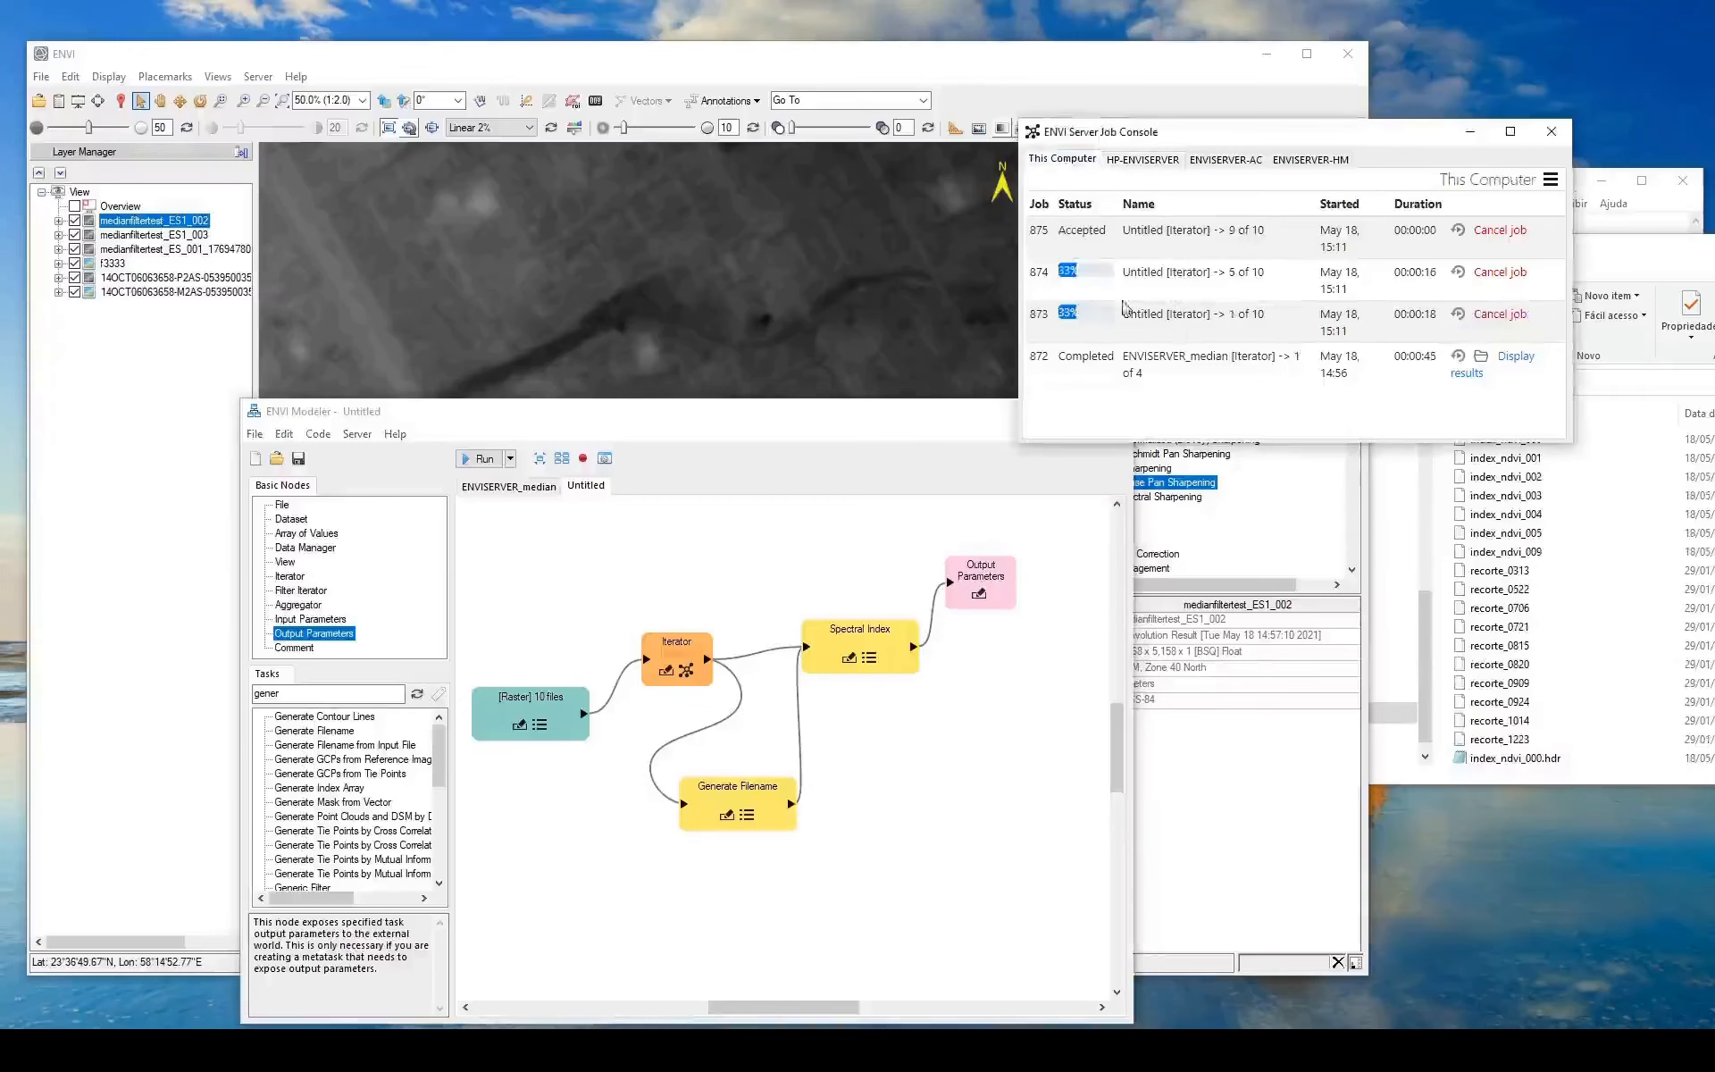